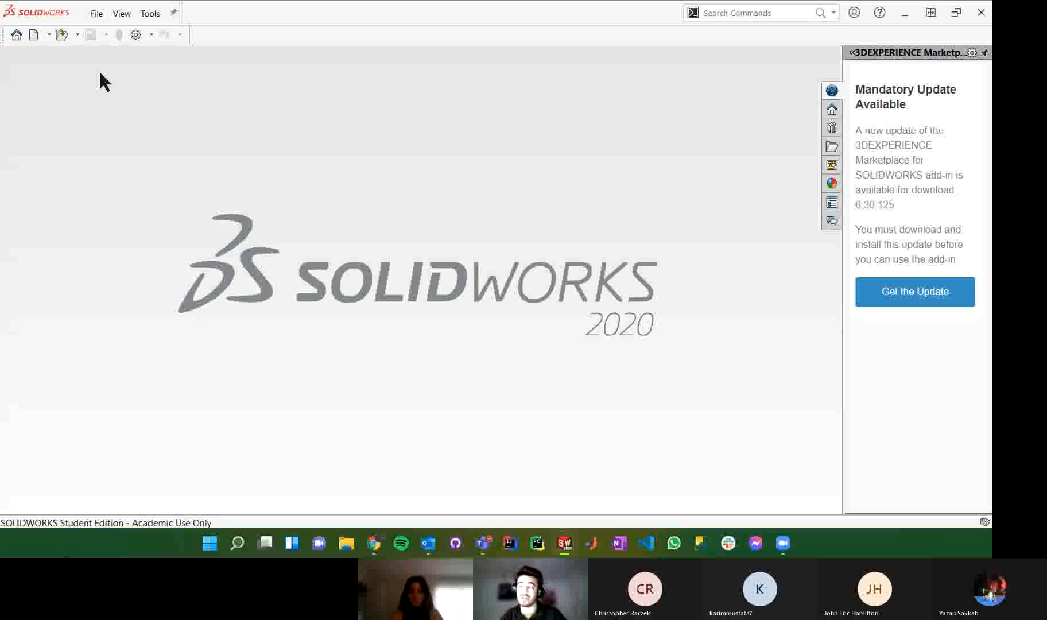
Step: Review the advanced MBD and Tutorial templates, return to the novice document choices, and create a new part
click(94, 16)
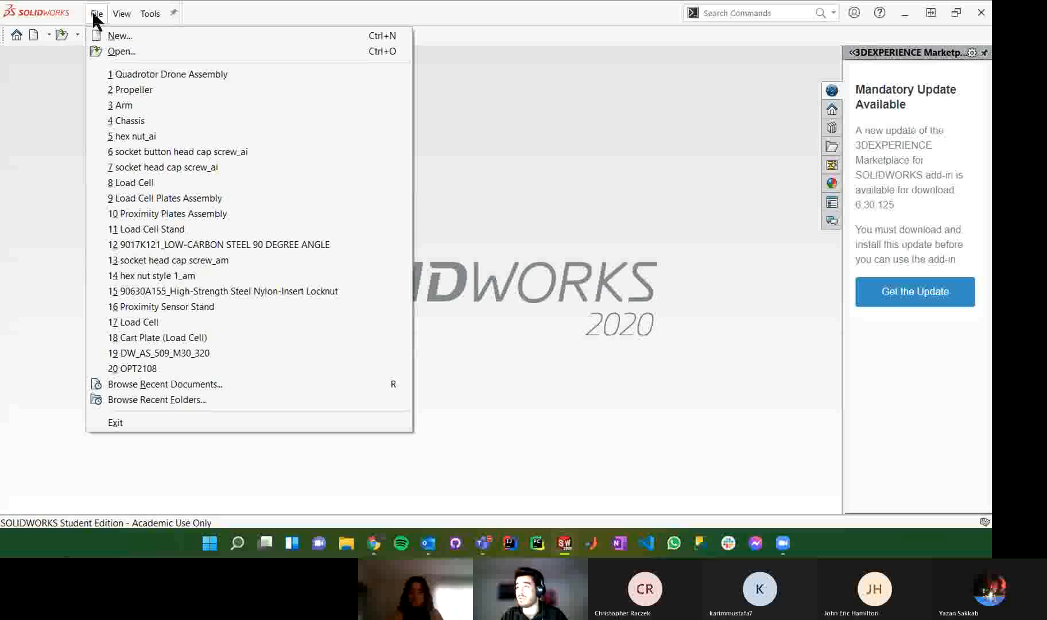
mouse_move(117, 15)
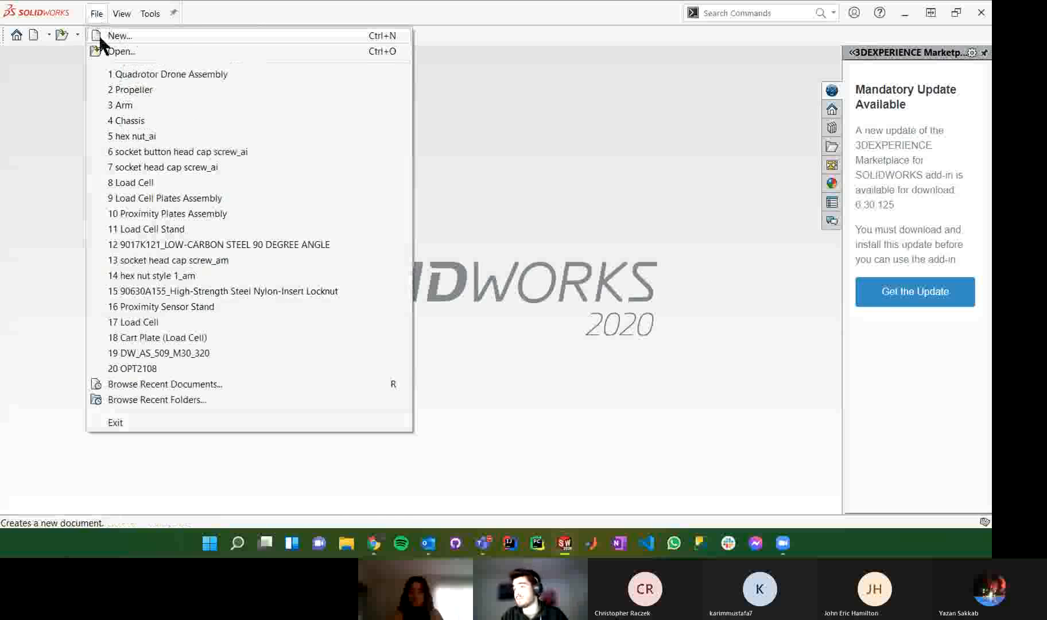
click(105, 37)
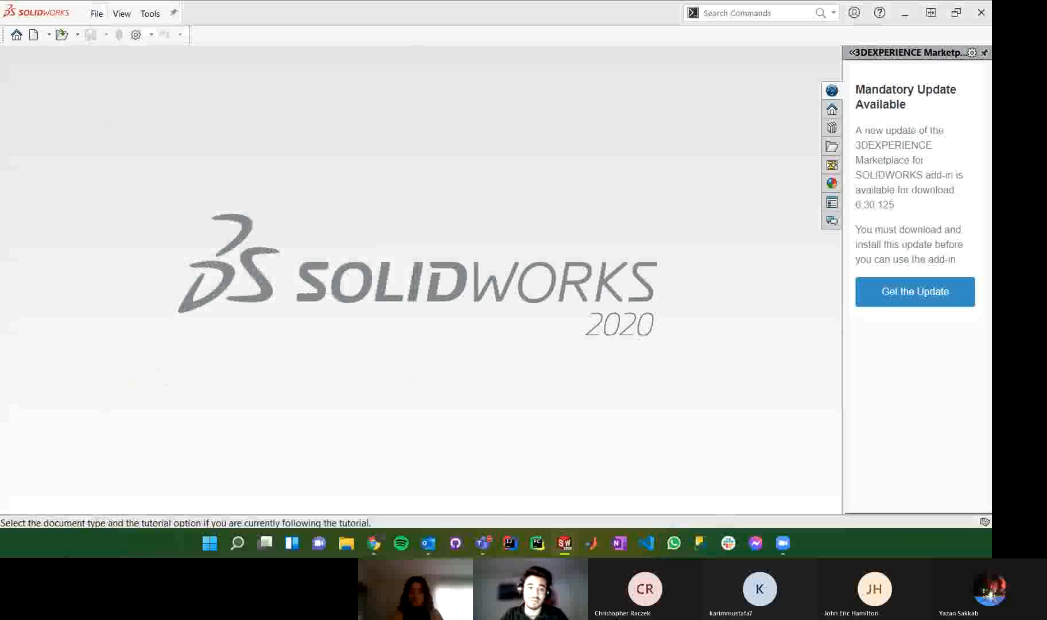
drag(86, 264, 310, 109)
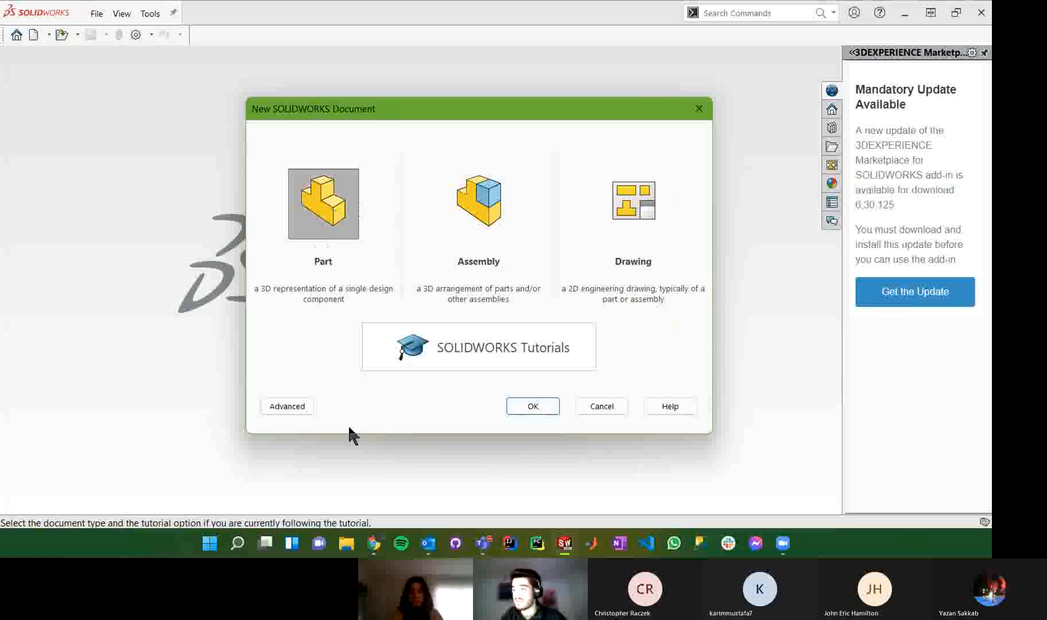
click(293, 406)
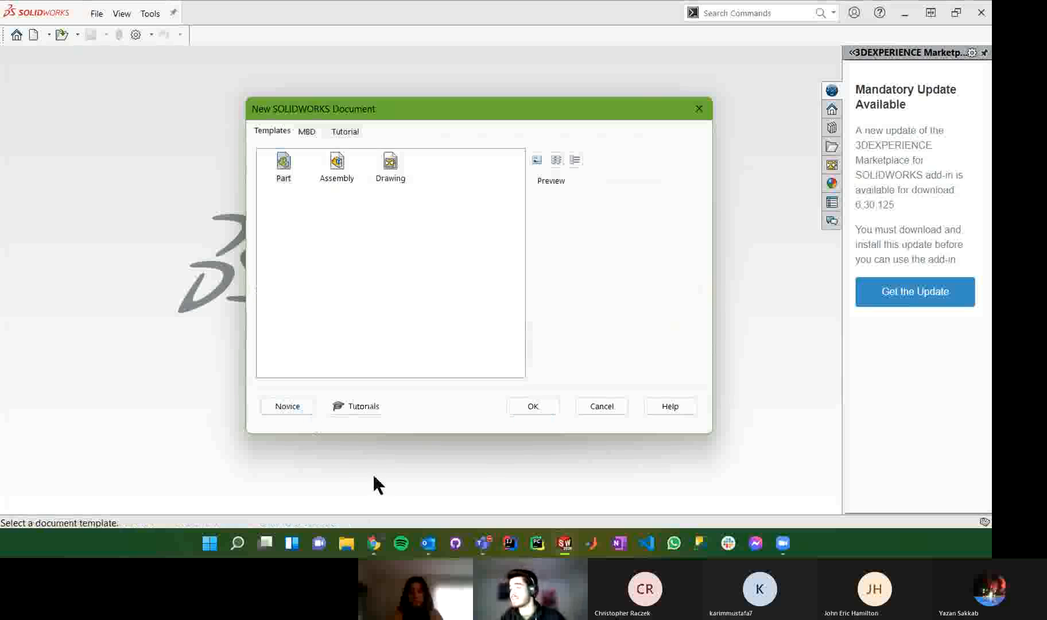
drag(459, 115, 456, 93)
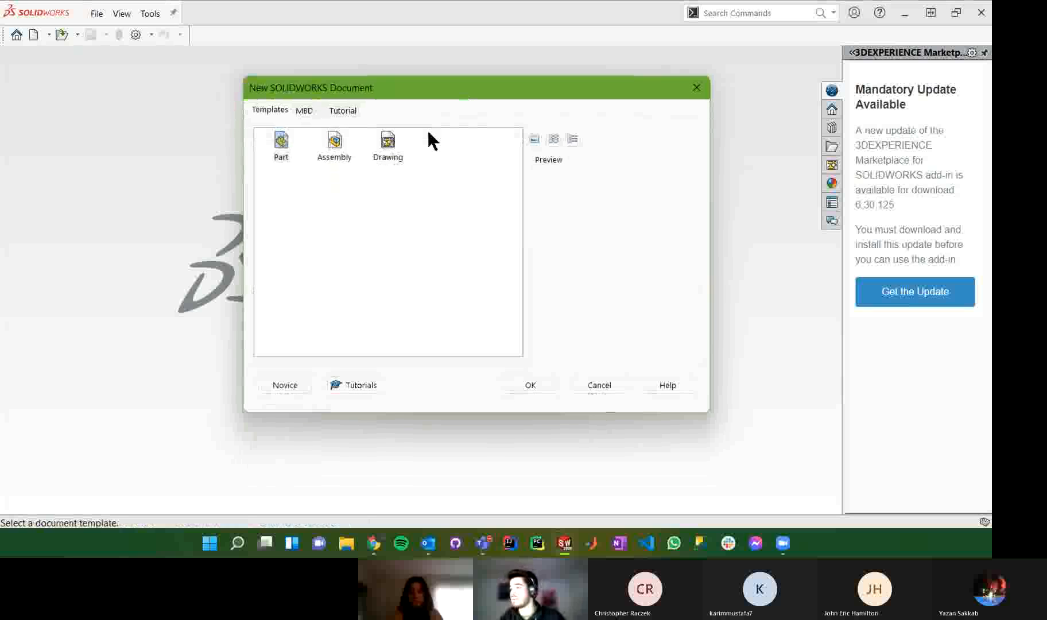
click(303, 110)
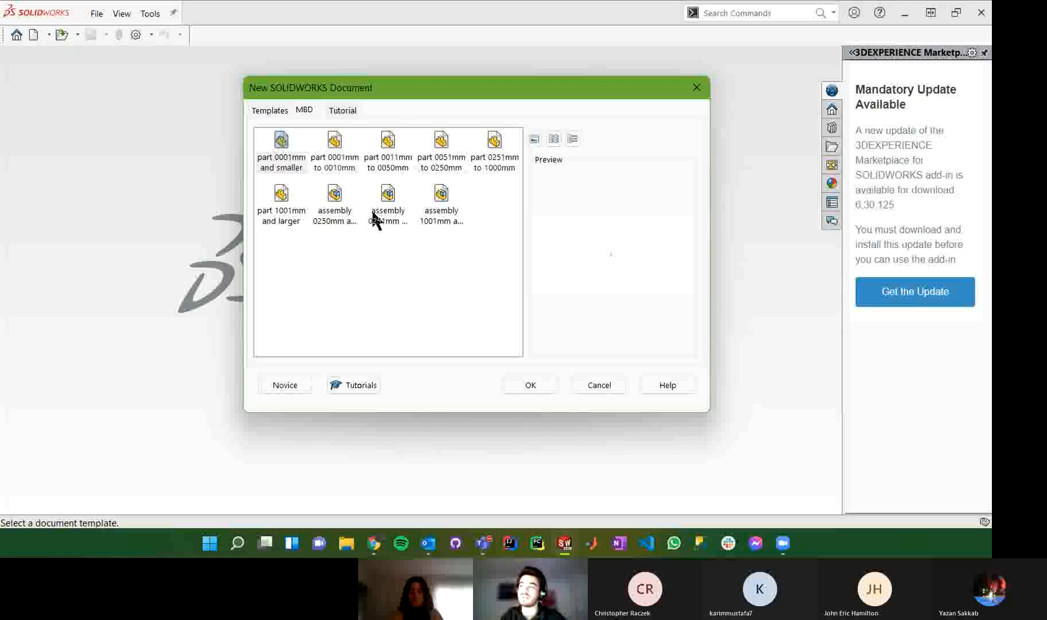
click(351, 111)
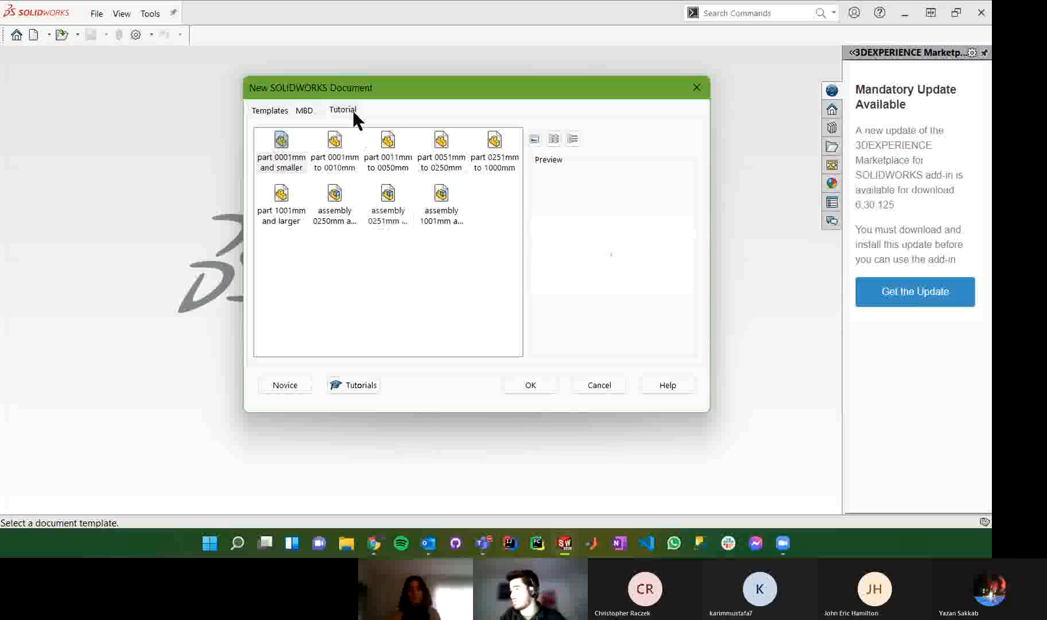
click(271, 109)
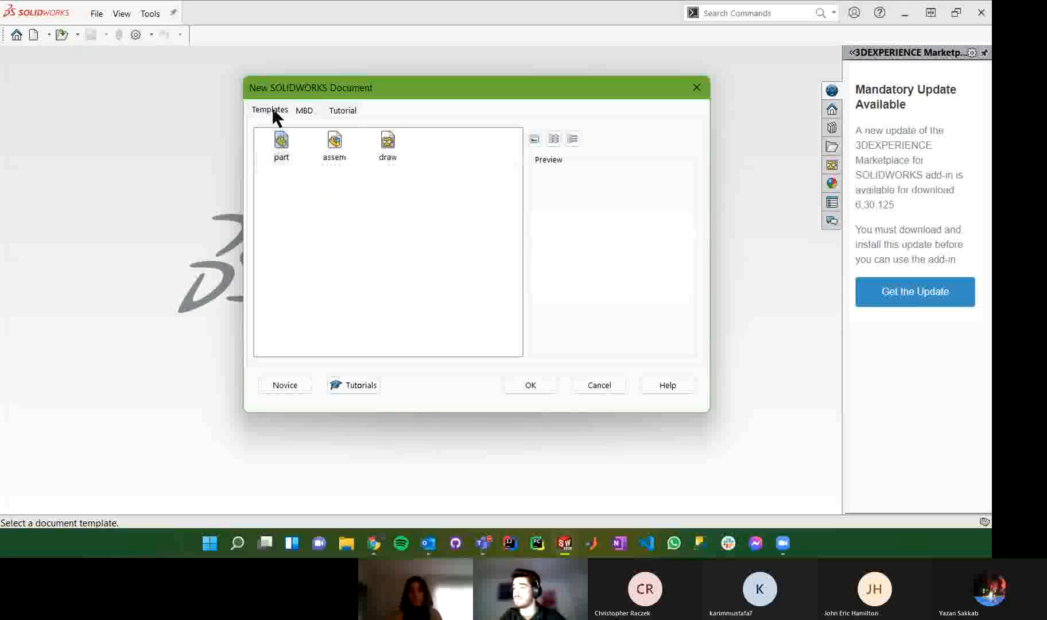
click(277, 382)
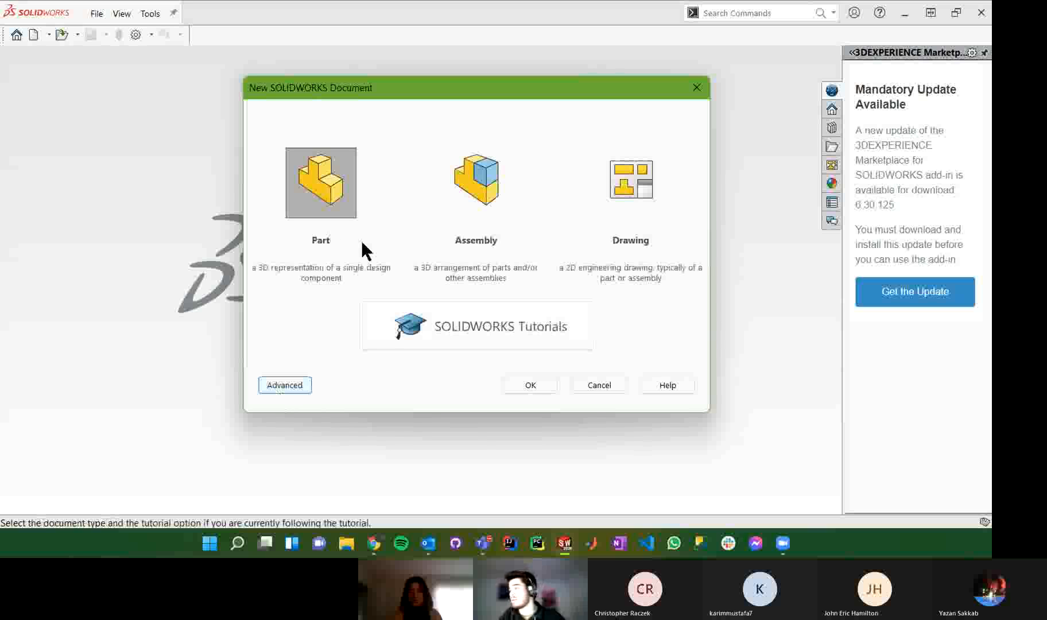
double_click(345, 205)
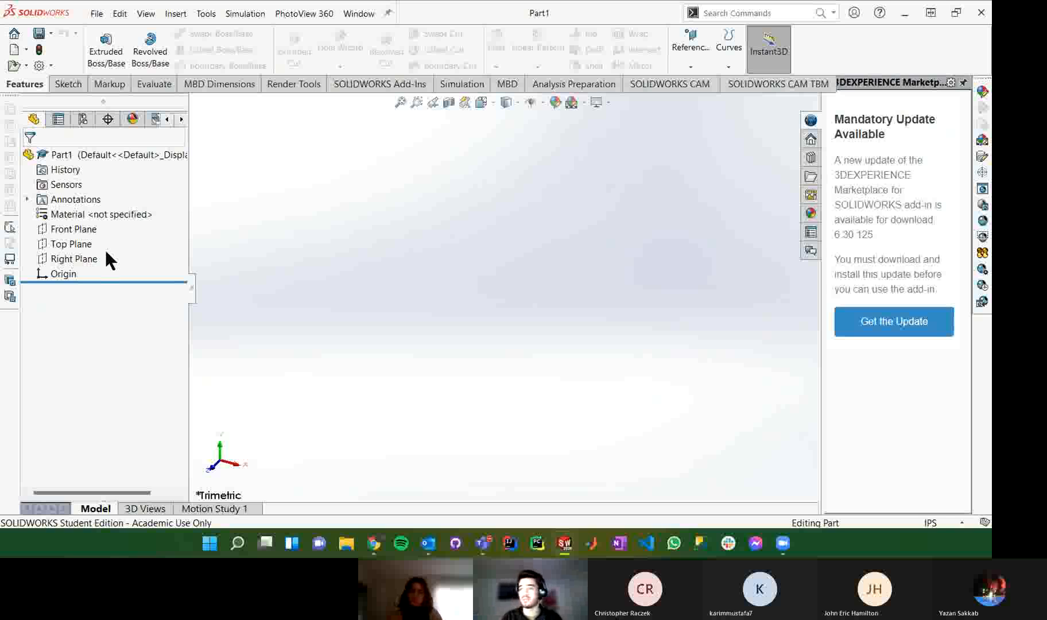
Step: Preview the Front, Top and Right planes one after another in the empty part
click(86, 231)
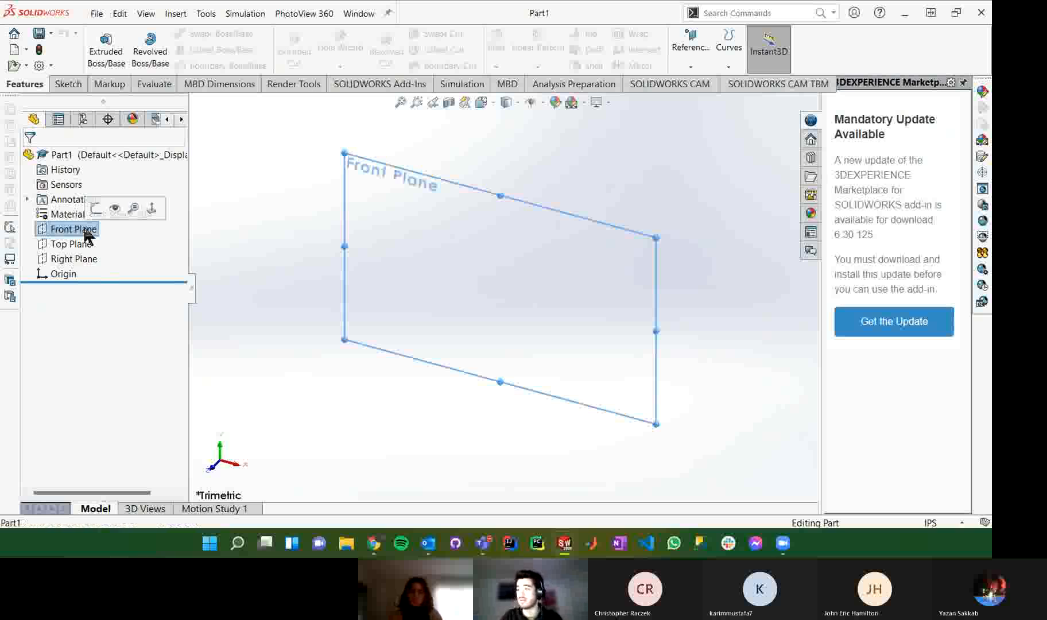
click(80, 245)
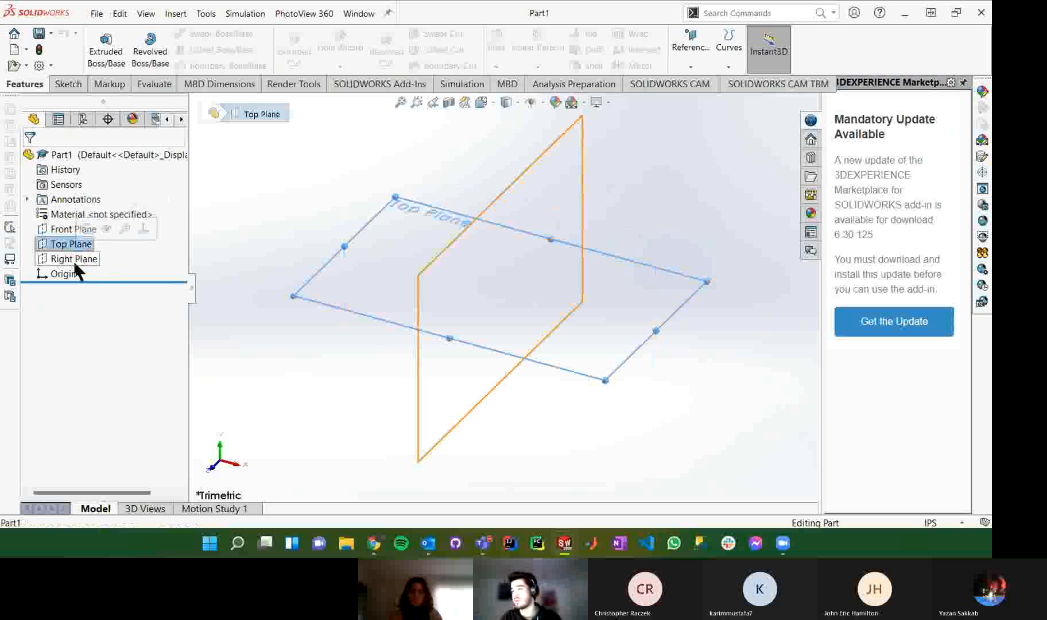
click(76, 264)
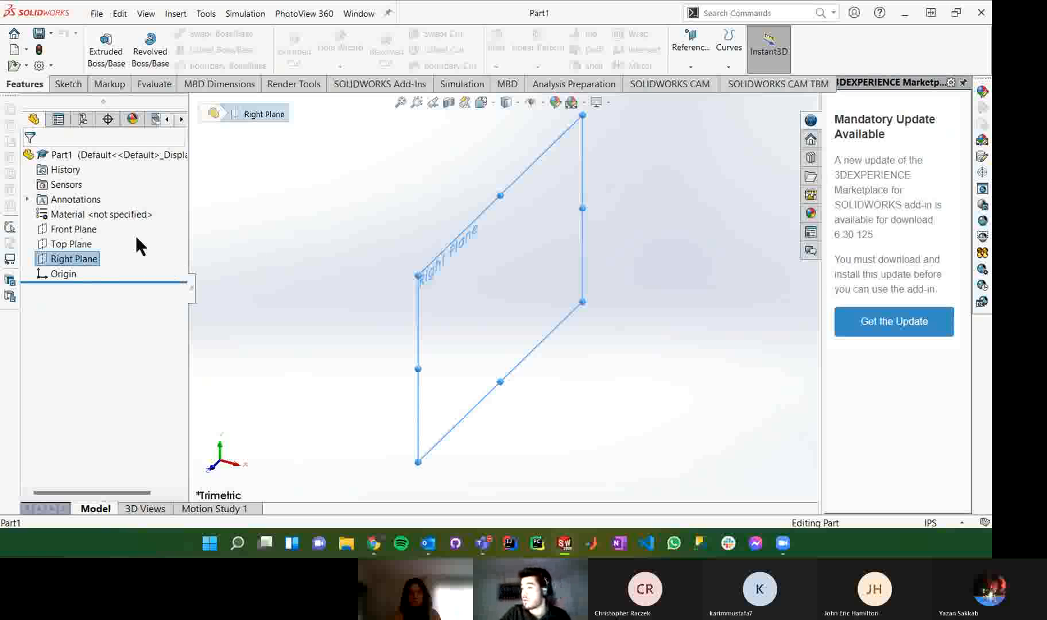
click(81, 86)
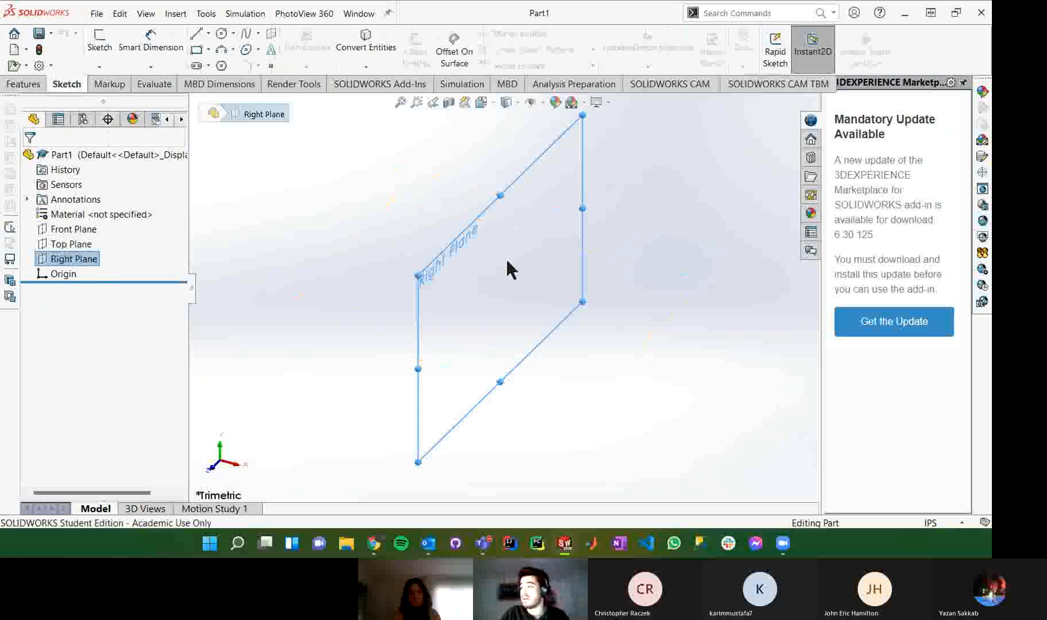
click(84, 245)
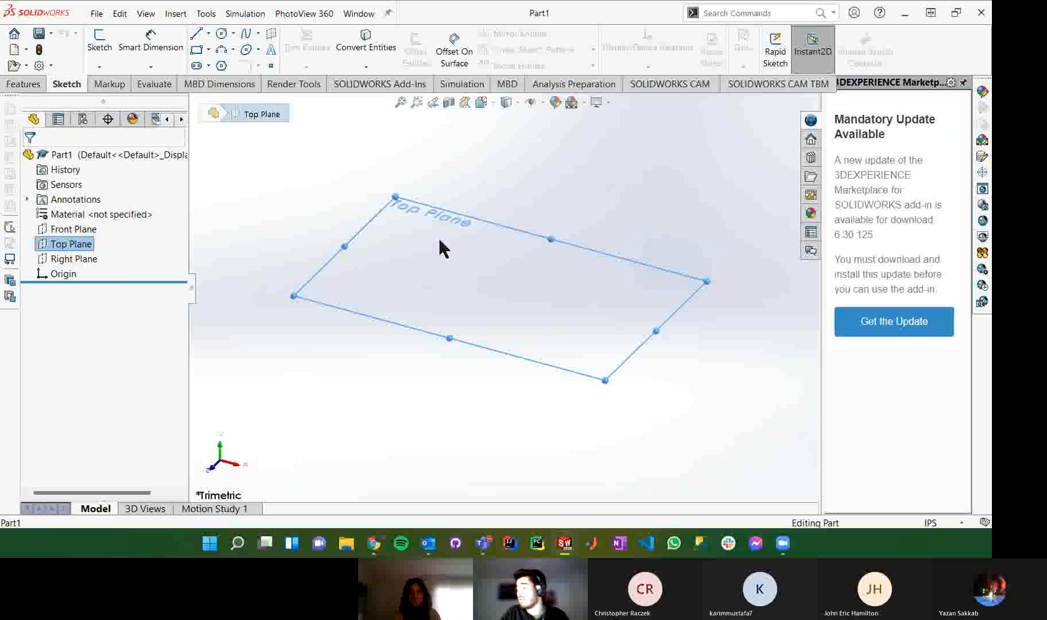
click(112, 43)
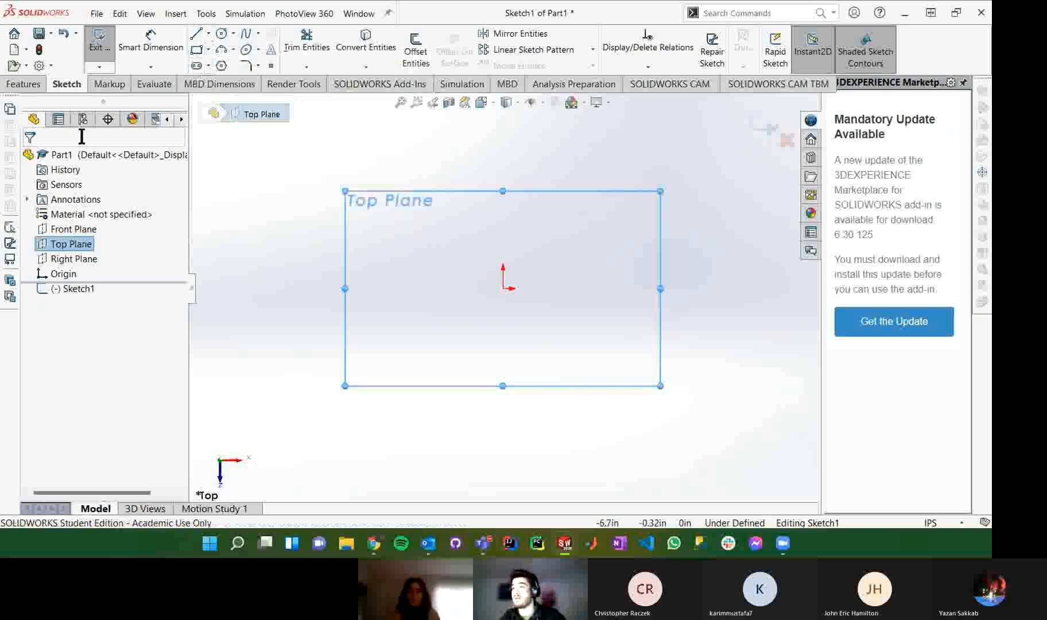
click(99, 49)
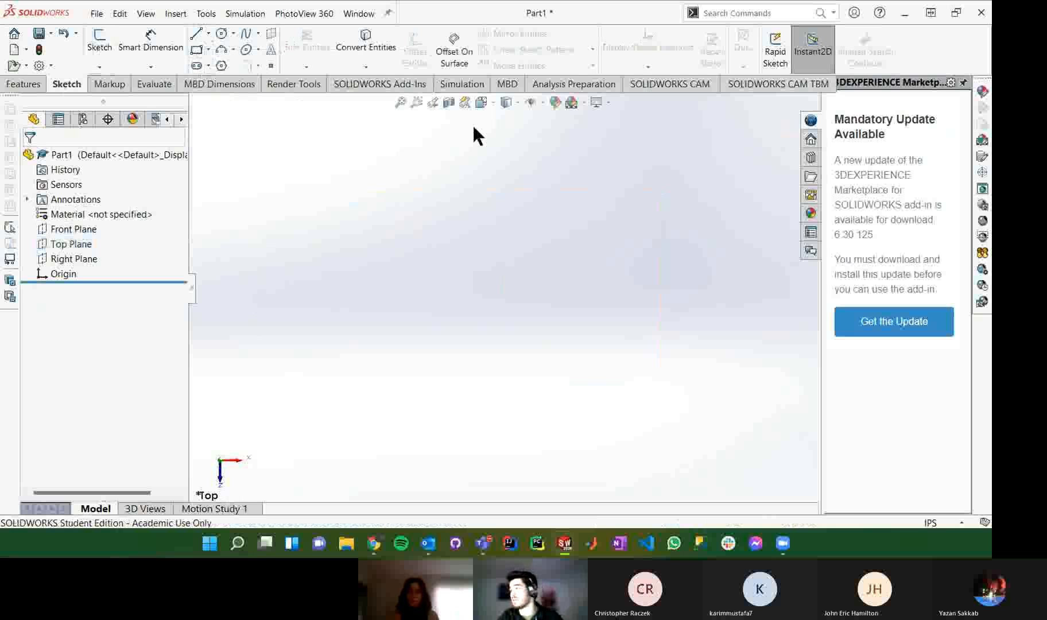
click(99, 40)
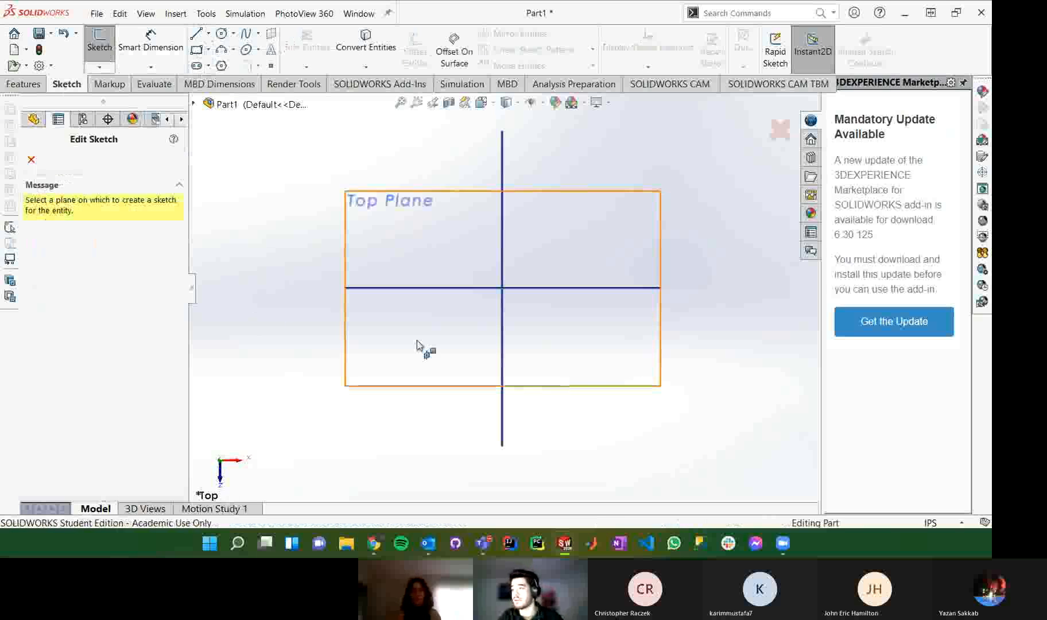
middle_drag(355, 406, 409, 264)
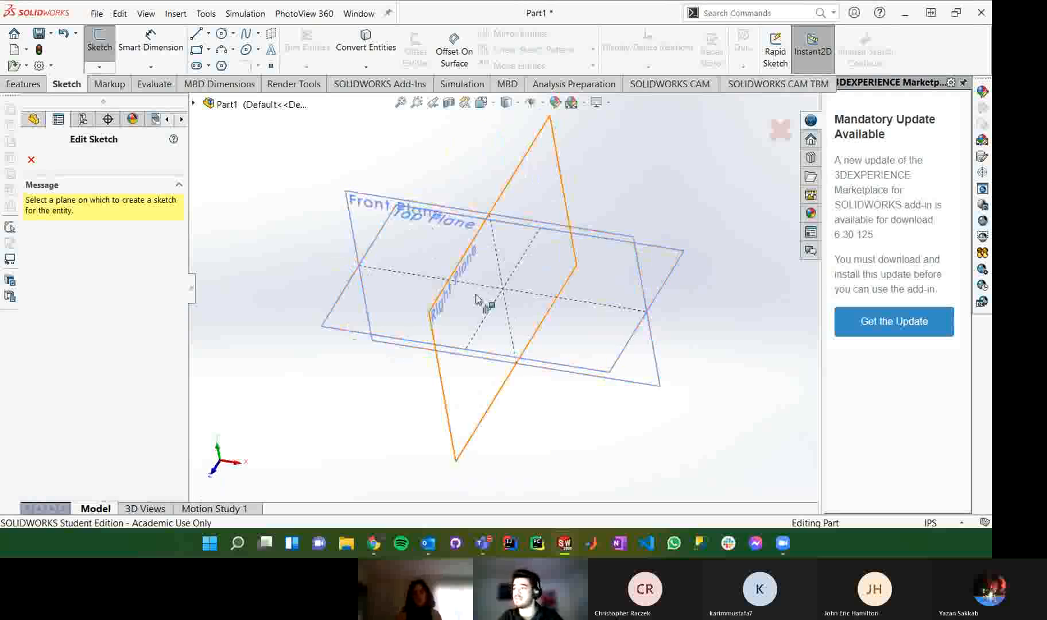
click(31, 160)
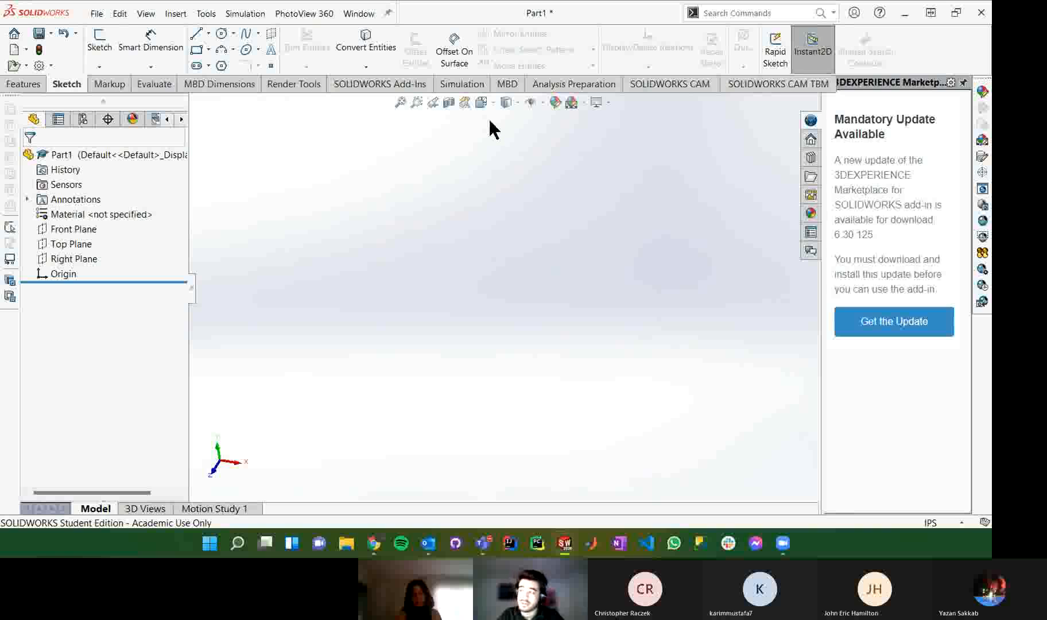
Step: Show the Front, Top and Right planes together in the graphics area
middle_drag(407, 297, 386, 260)
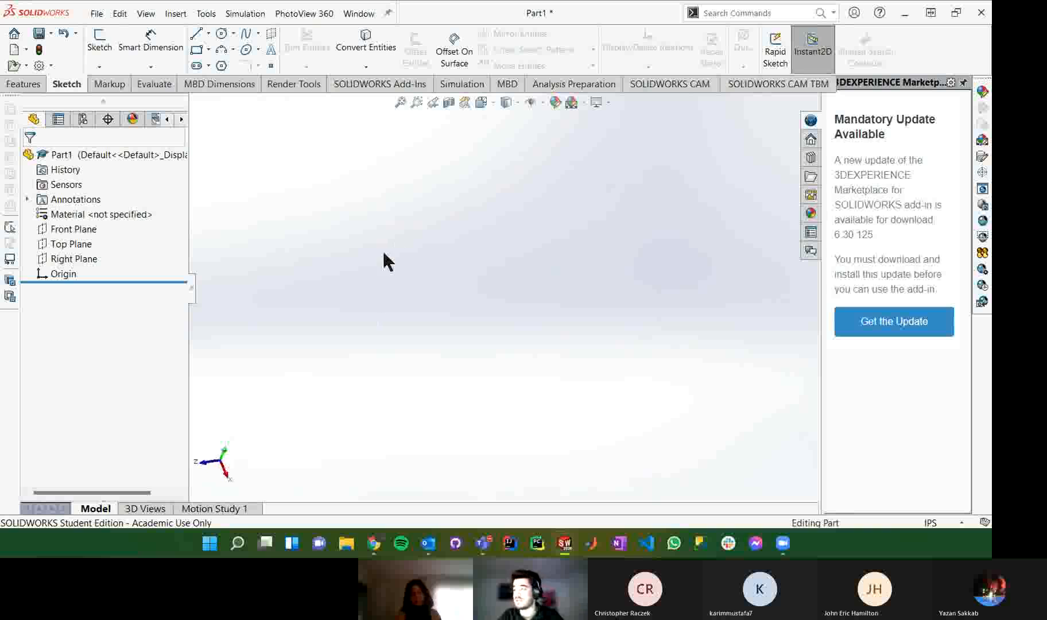
click(71, 230)
shift+click(65, 257)
right_click(65, 257)
click(79, 238)
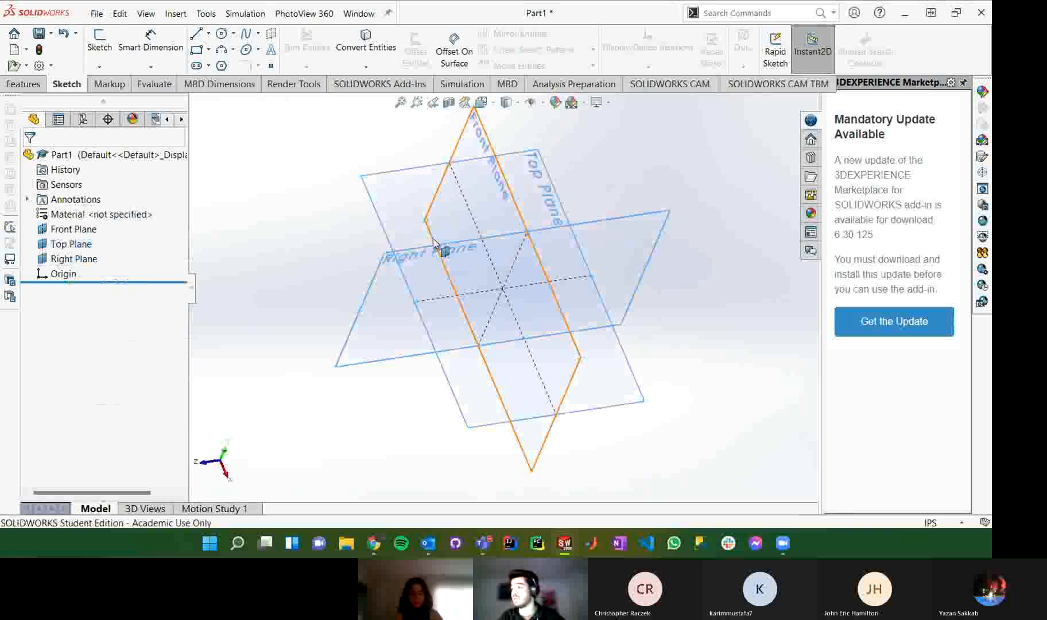
mouse_move(607, 199)
middle_down()
mouse_move(566, 139)
mouse_move(629, 147)
mouse_move(524, 157)
mouse_move(636, 162)
mouse_move(585, 112)
mouse_move(612, 98)
middle_up()
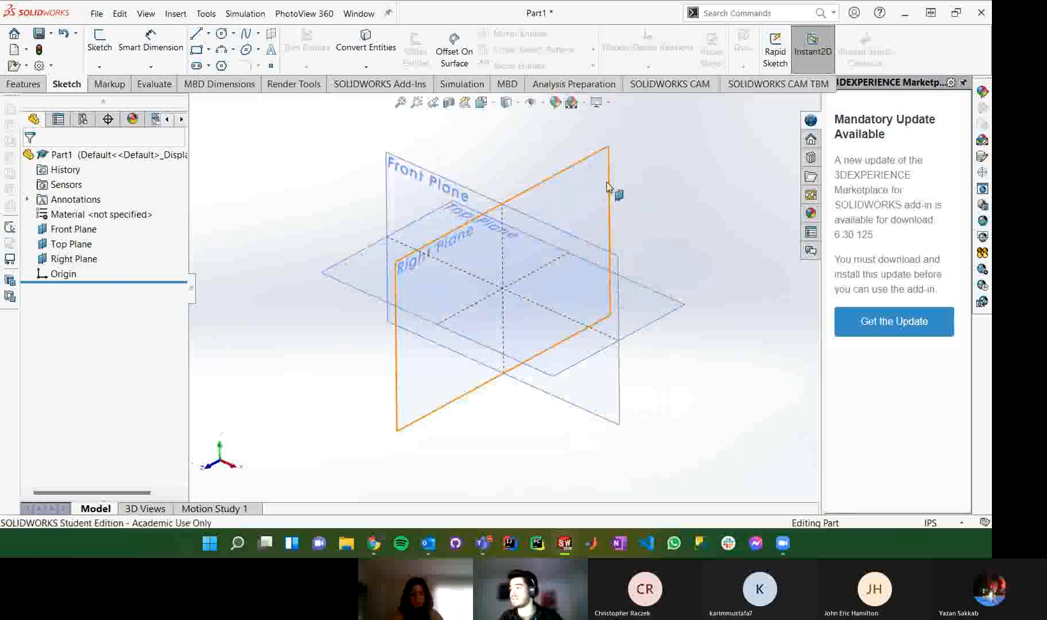
click(492, 107)
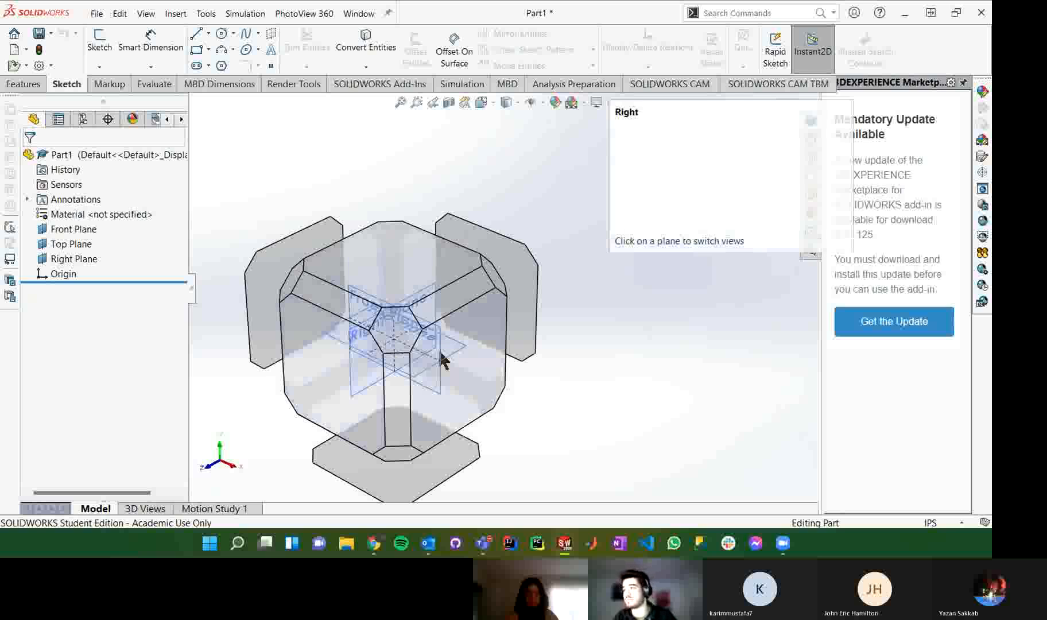
key(Escape)
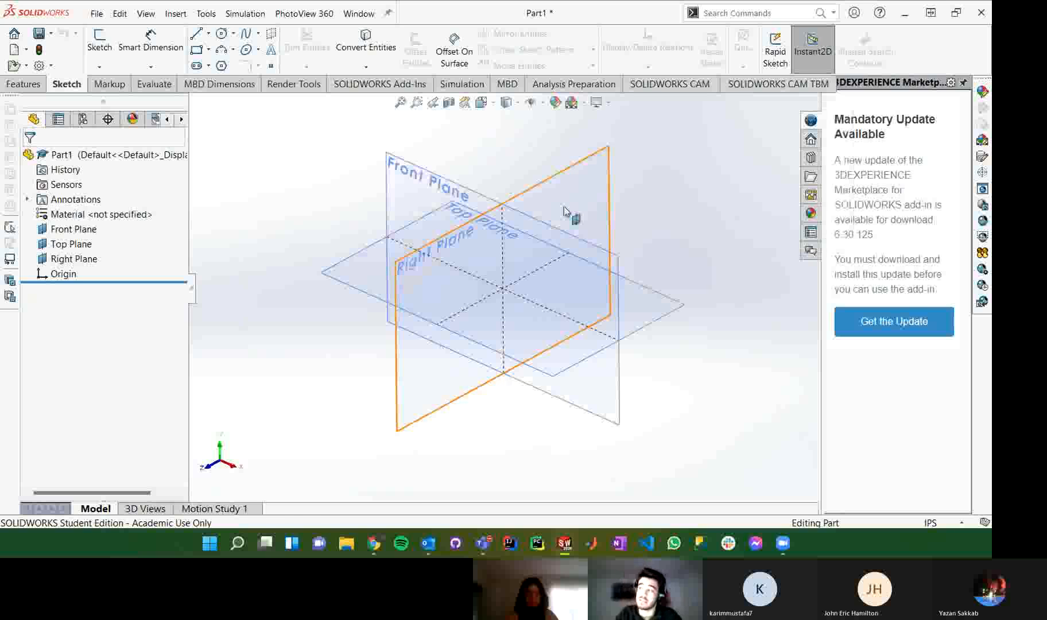
click(512, 106)
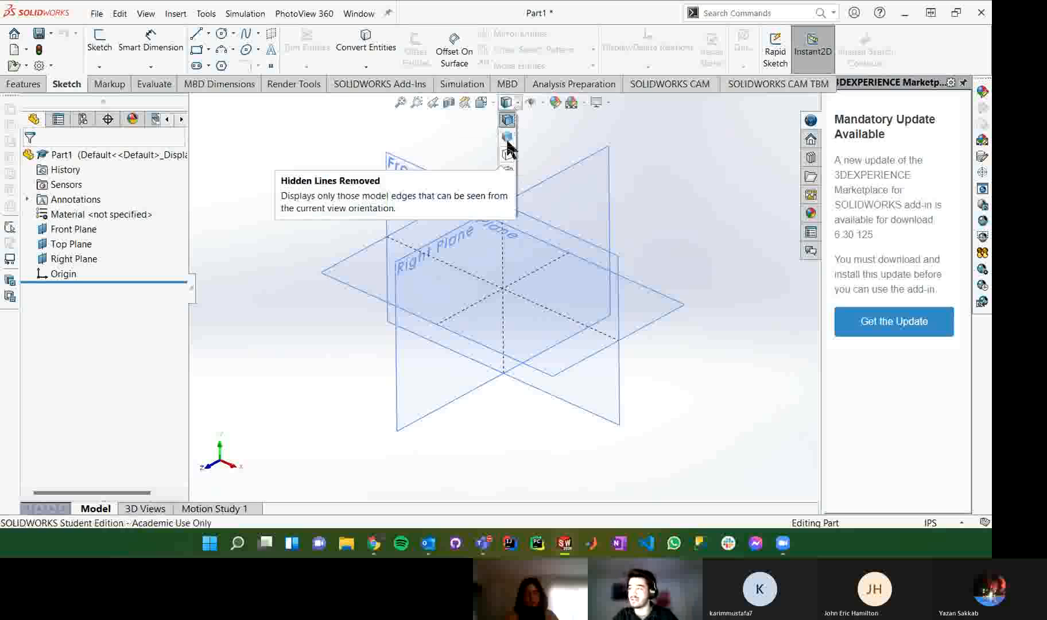
click(510, 99)
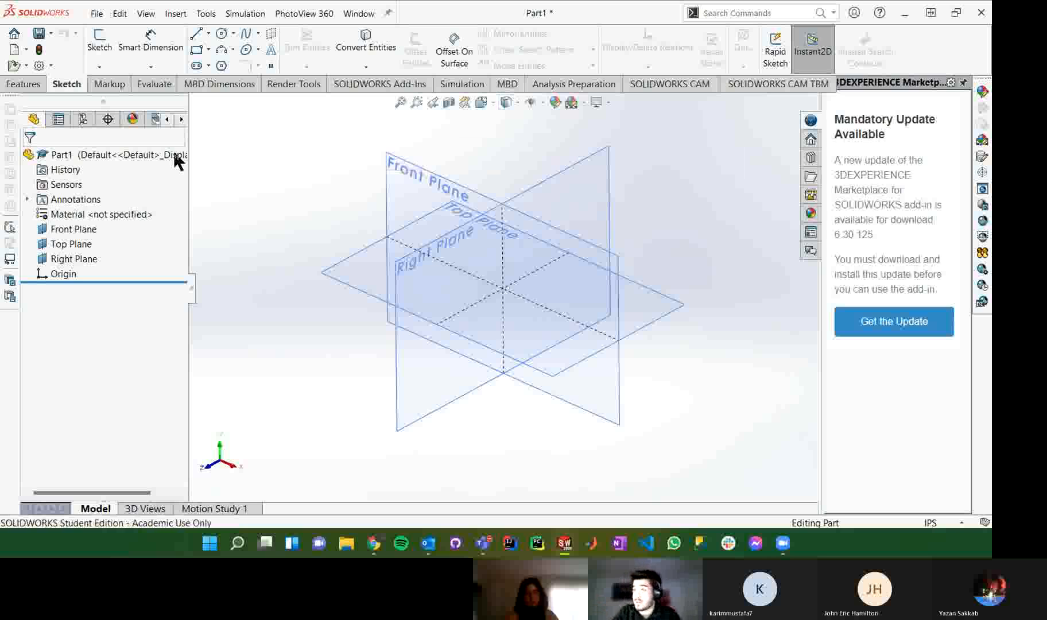
Step: Start a sketch on the Top Plane and hide the Front, Top and Right planes
click(102, 38)
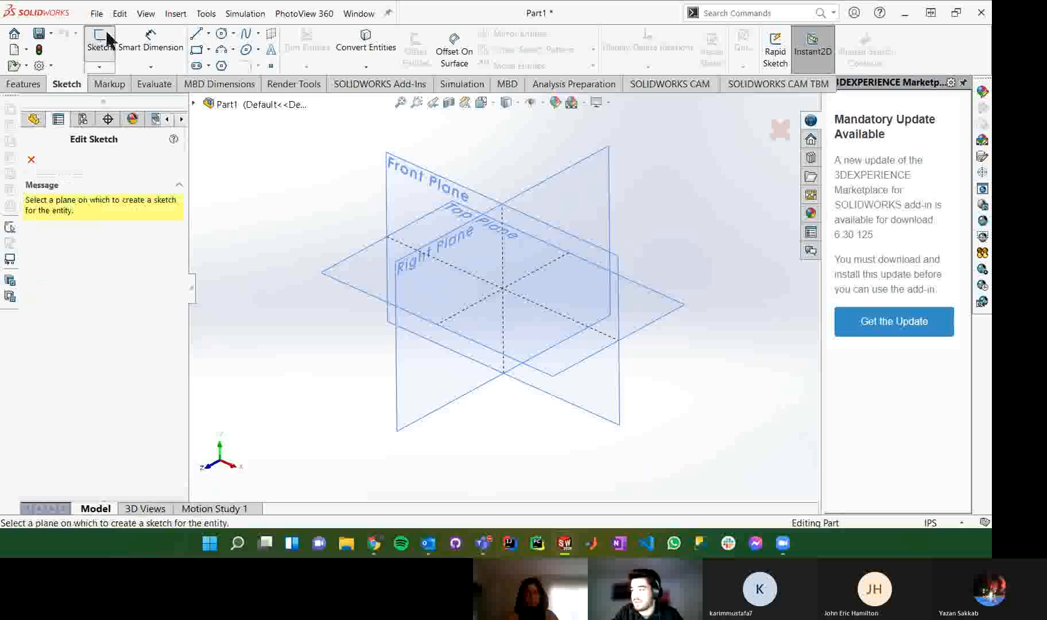
click(335, 282)
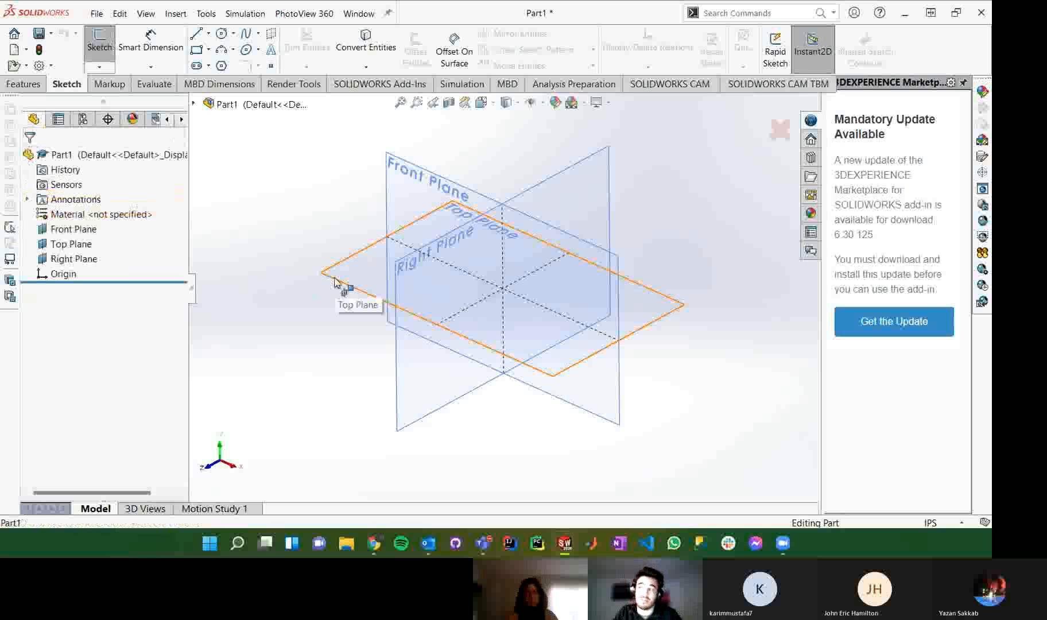
click(70, 258)
shift+click(64, 231)
right_click(63, 231)
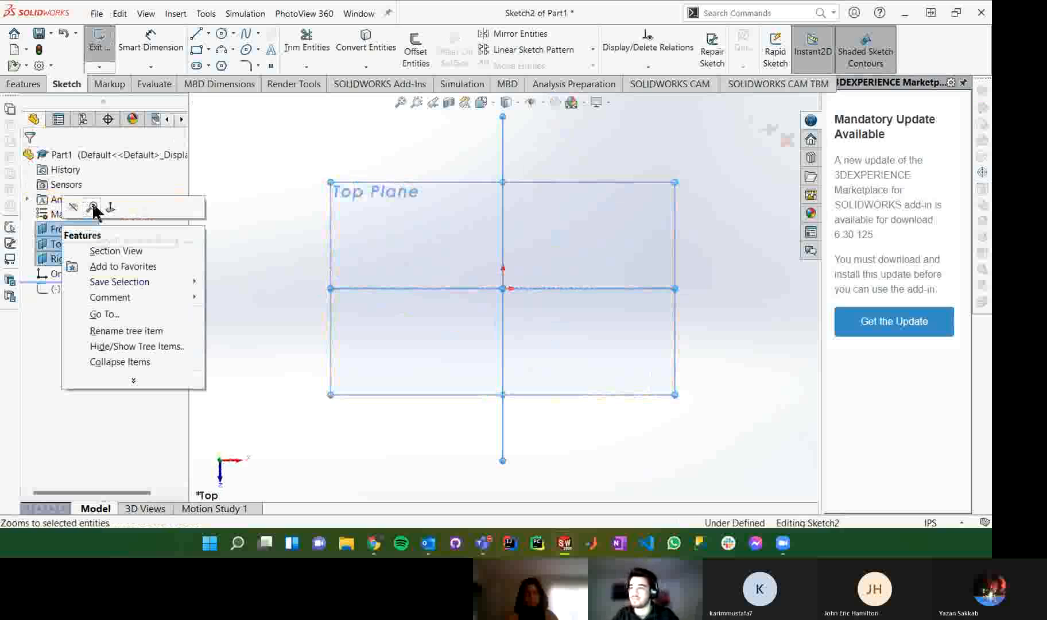
click(76, 208)
right_click(79, 215)
key(Escape)
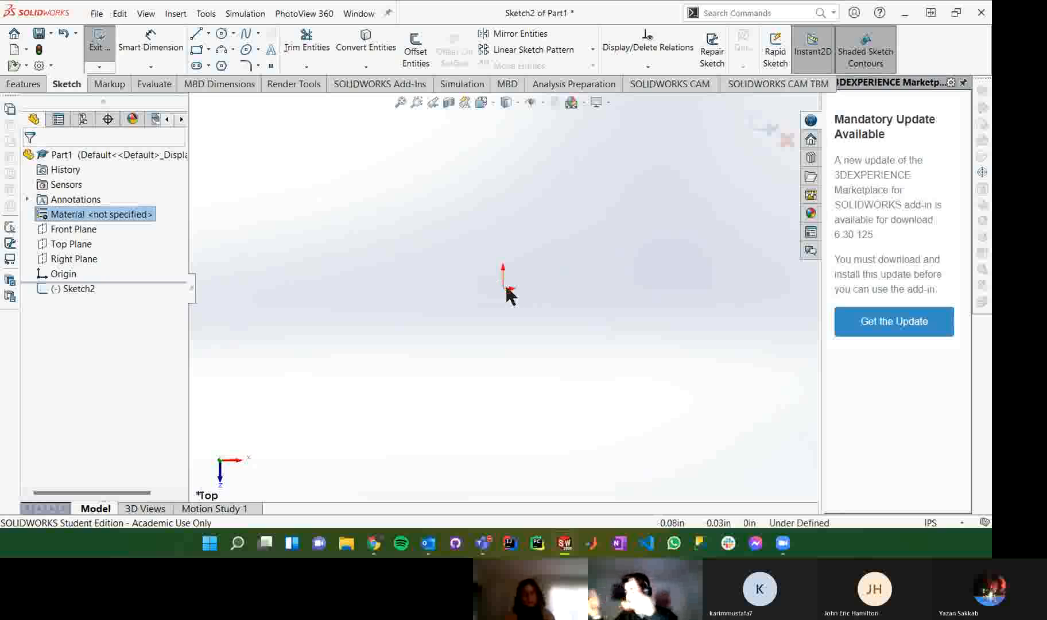
Step: Sketch a corner rectangle from the origin, about 4.2 in wide and 2.7 in high
click(197, 50)
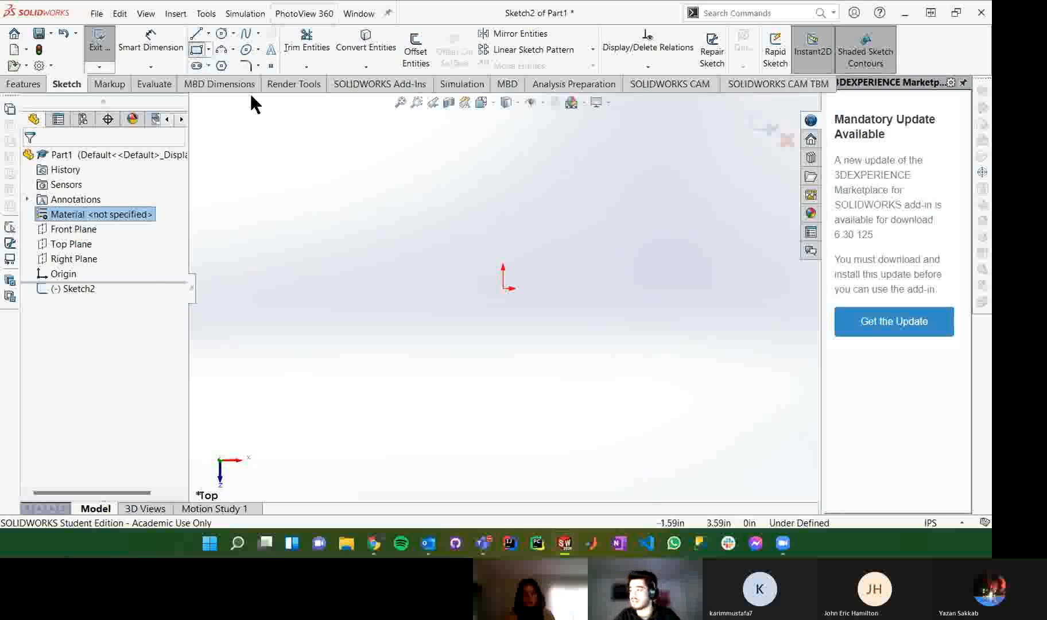
click(503, 288)
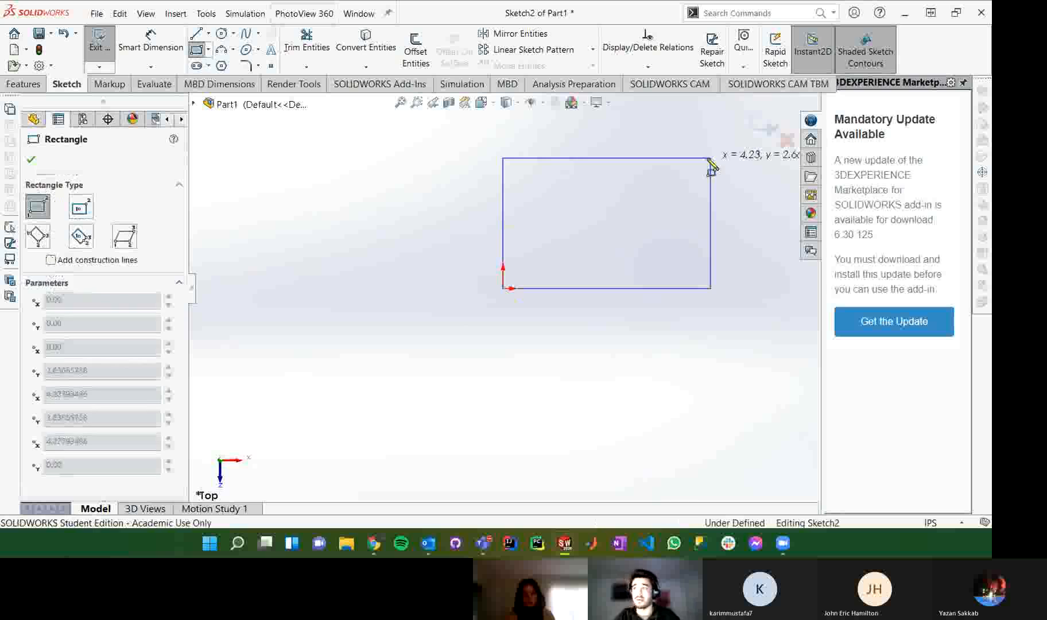
click(711, 158)
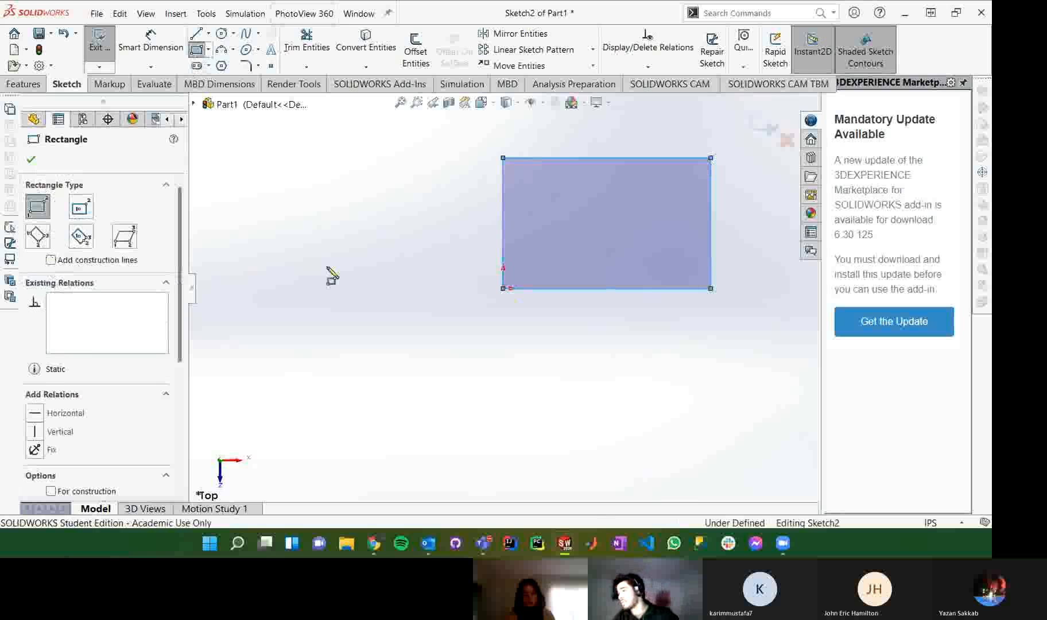
Step: Tilt the view of the rectangle sketch in 3D and return it to the Top orientation
key(Escape)
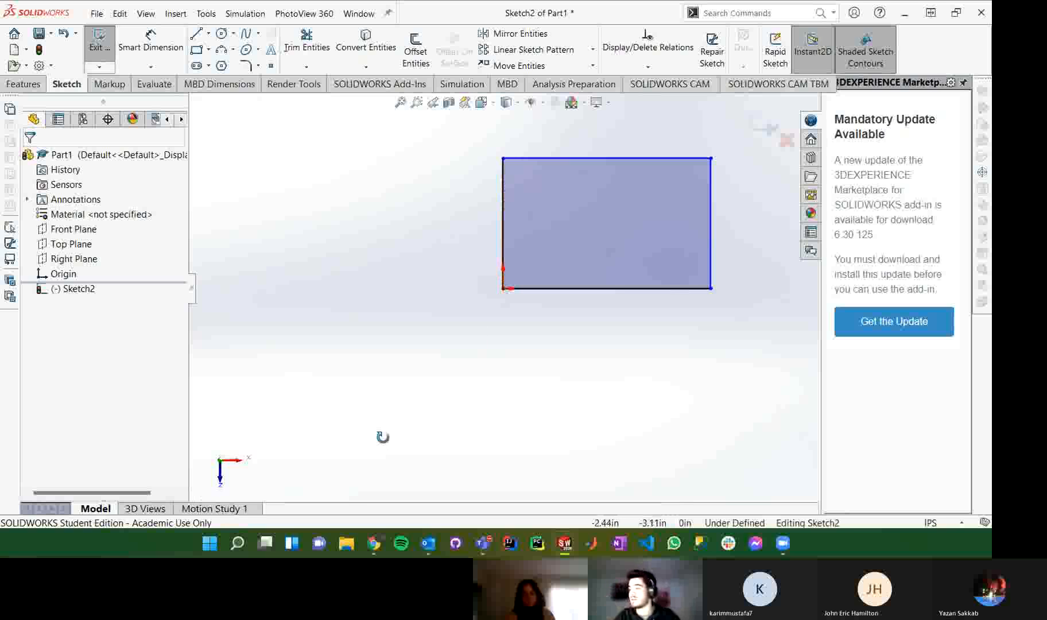
middle_drag(383, 437, 380, 362)
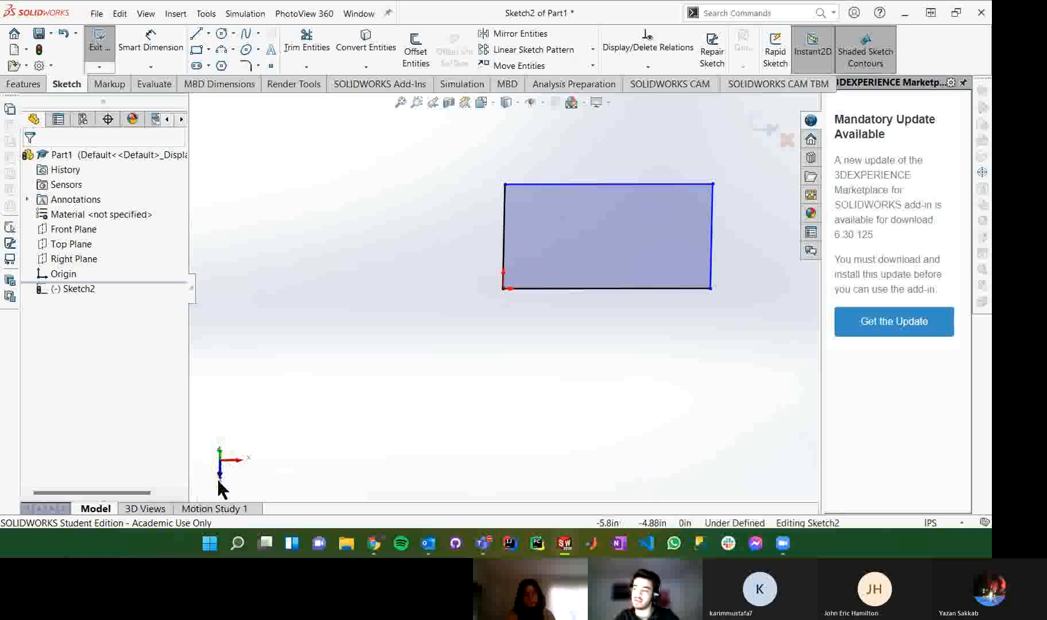
middle_drag(385, 413, 382, 433)
key(f)
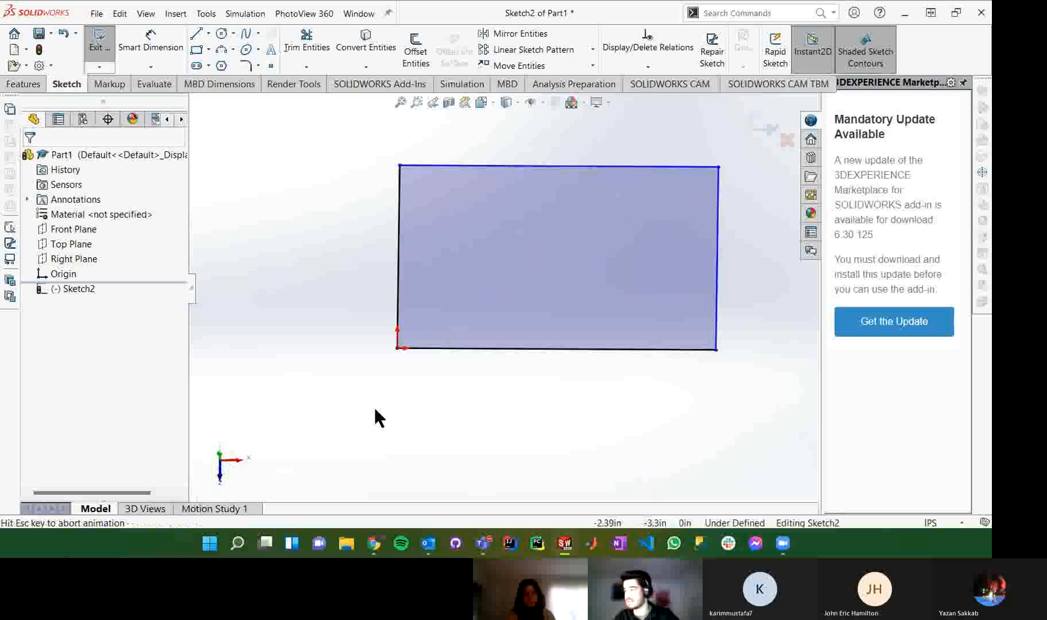
middle_drag(257, 437, 274, 449)
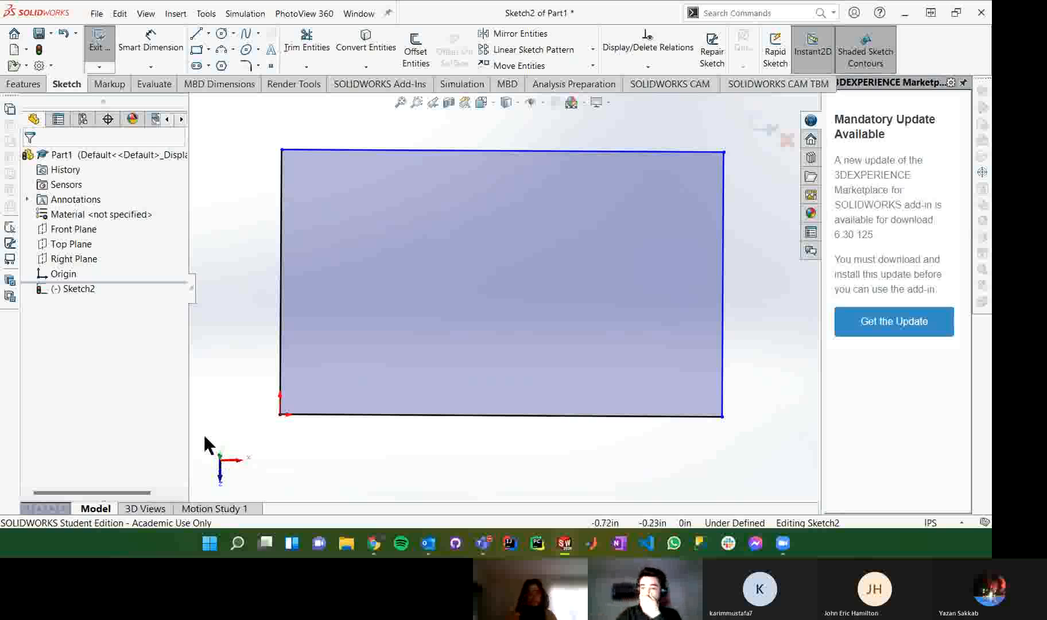
click(220, 458)
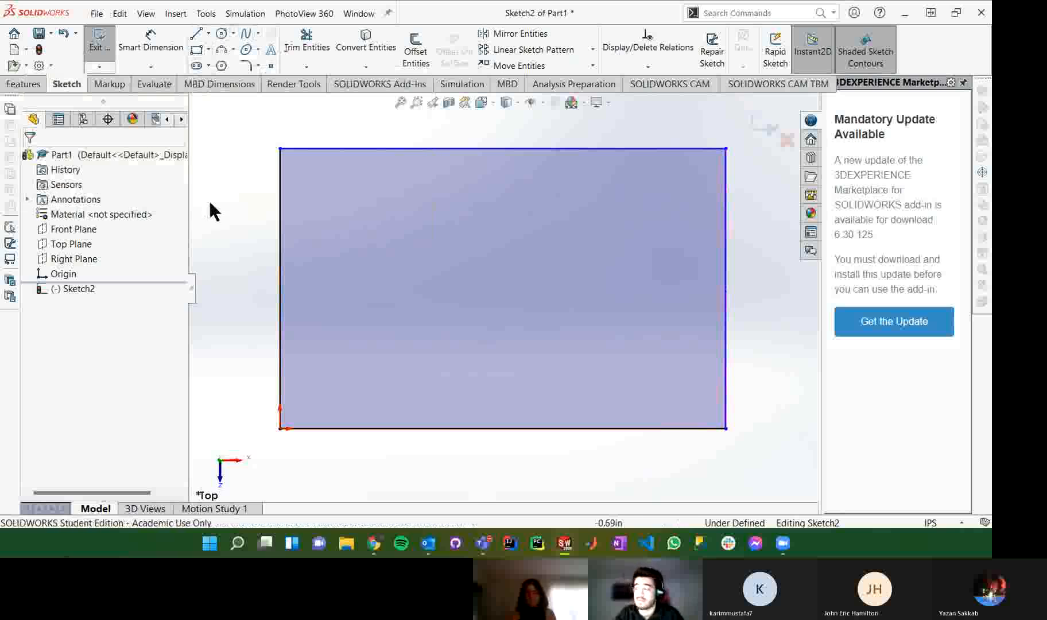
Step: Sketch a diagonal line across the rectangle from its upper-left corner to its lower-right corner
click(197, 34)
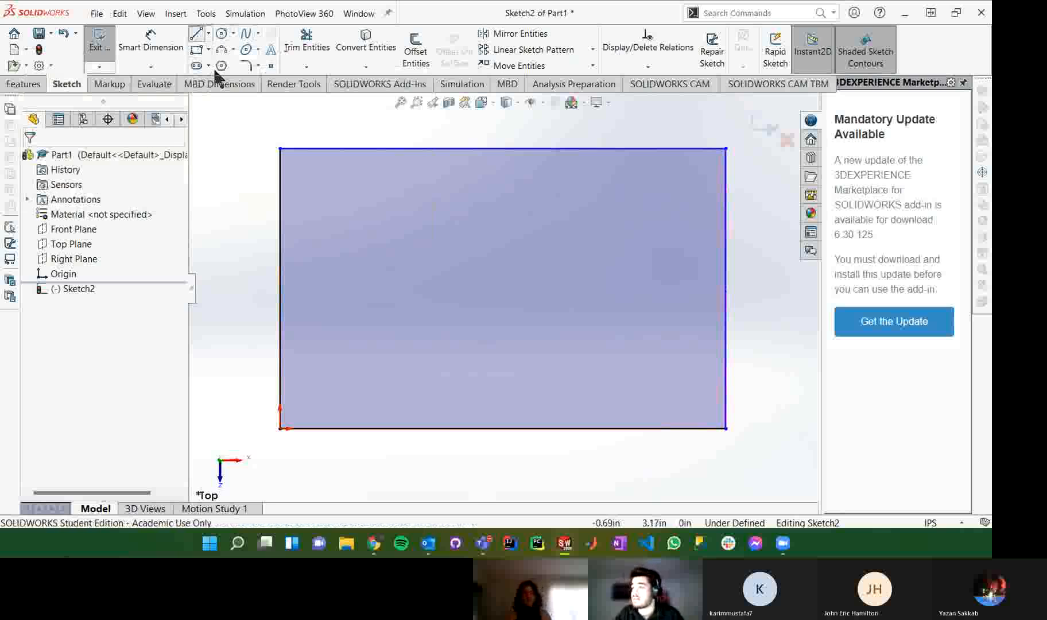
click(726, 428)
key(Escape)
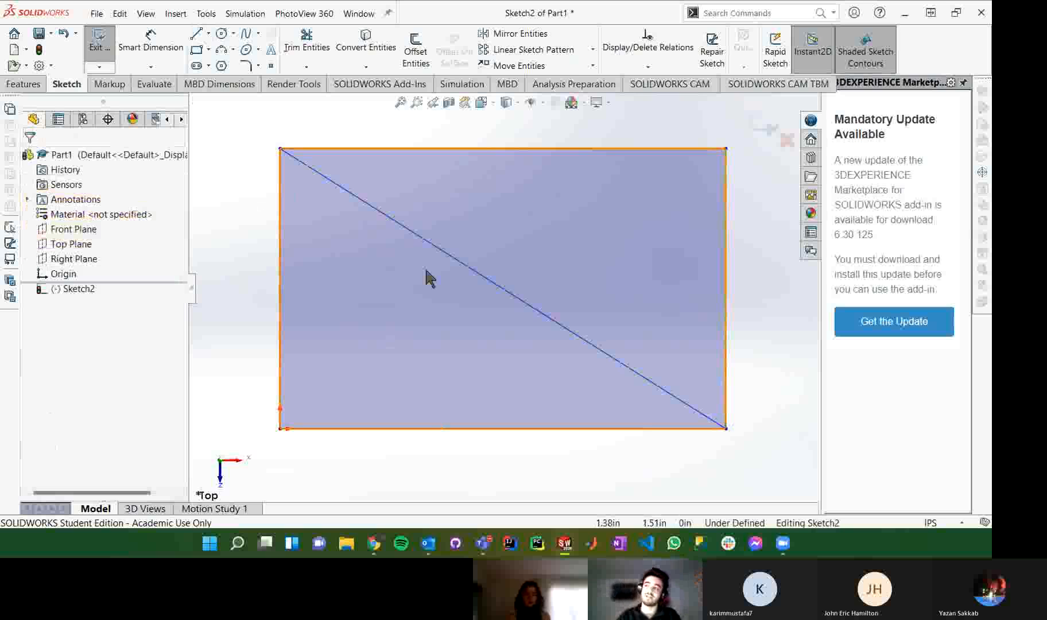
Step: Dimension the rectangle's top edge and set its length to 3 in
click(168, 46)
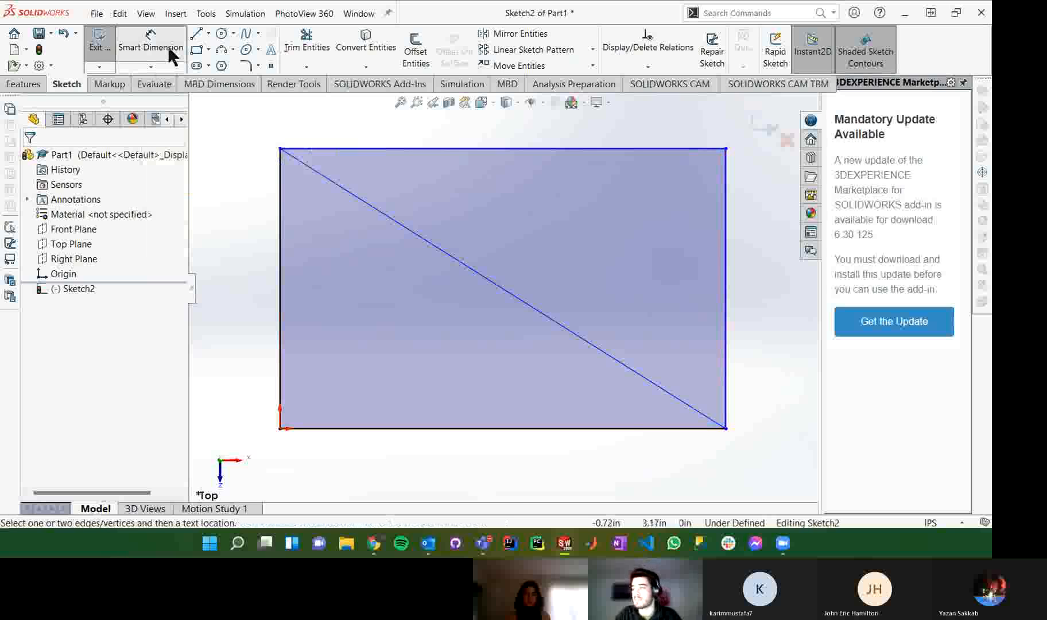
click(429, 153)
click(435, 172)
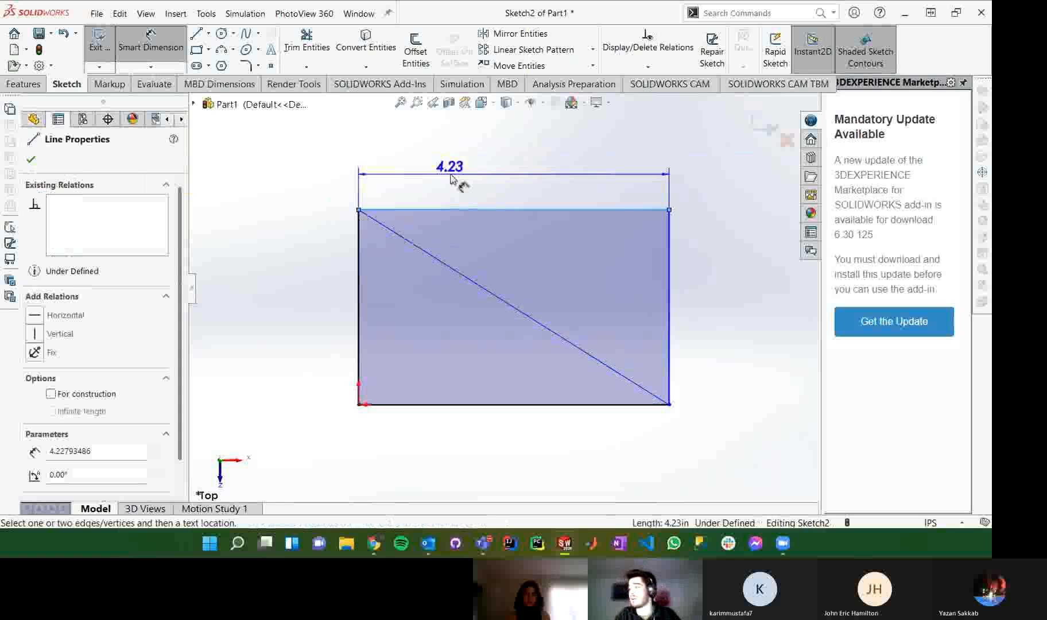
click(451, 178)
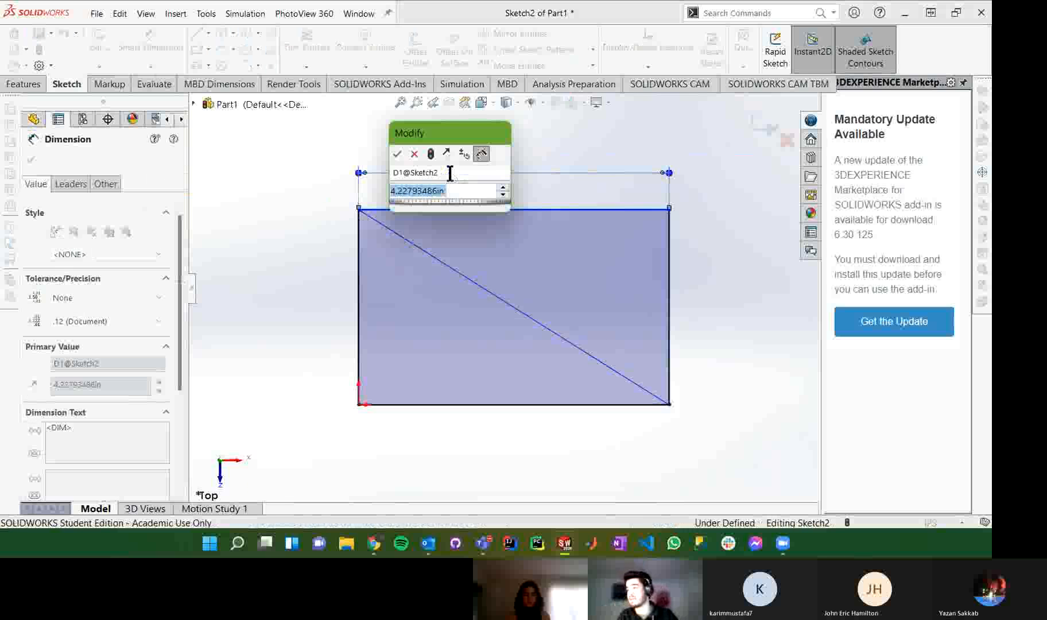
text(3)
key(Return)
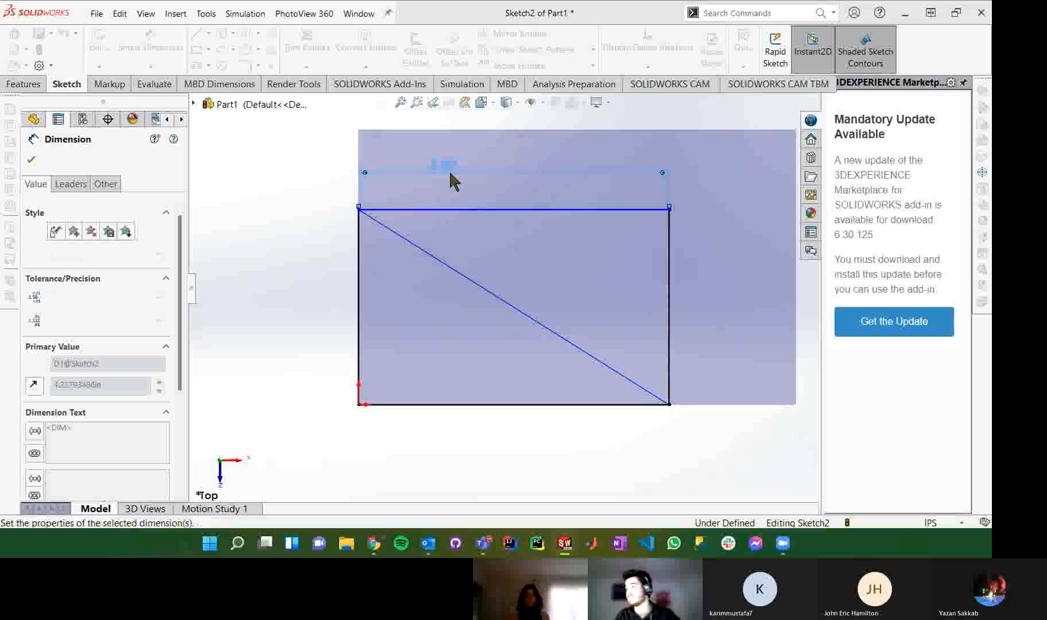
key(Escape)
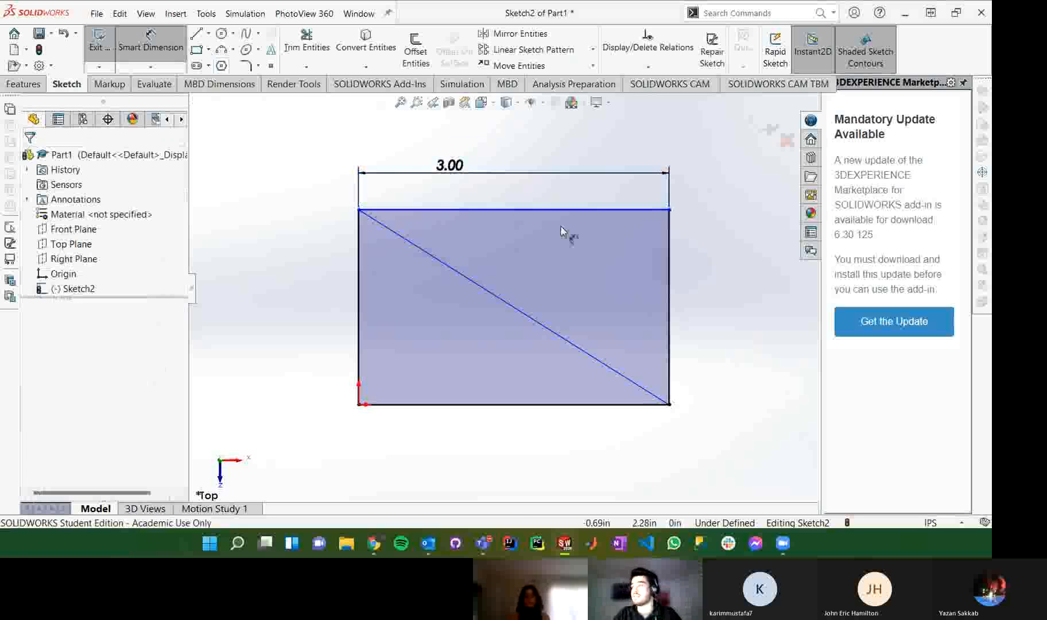
Step: Dimension the rectangle's right edge and set its length to 1.9 in
click(669, 278)
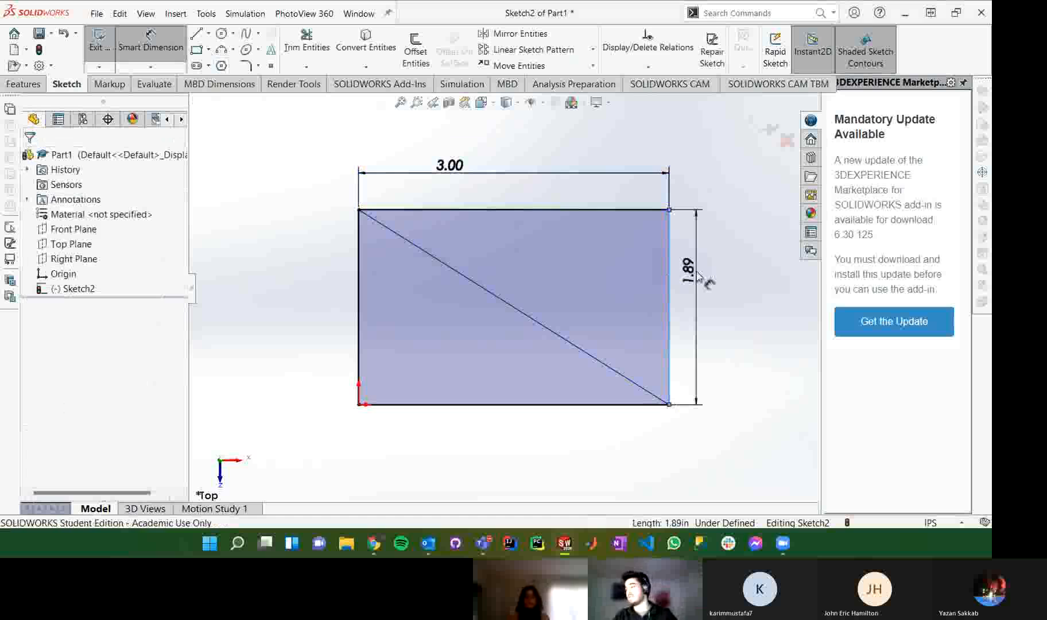
click(700, 280)
text(1.5)
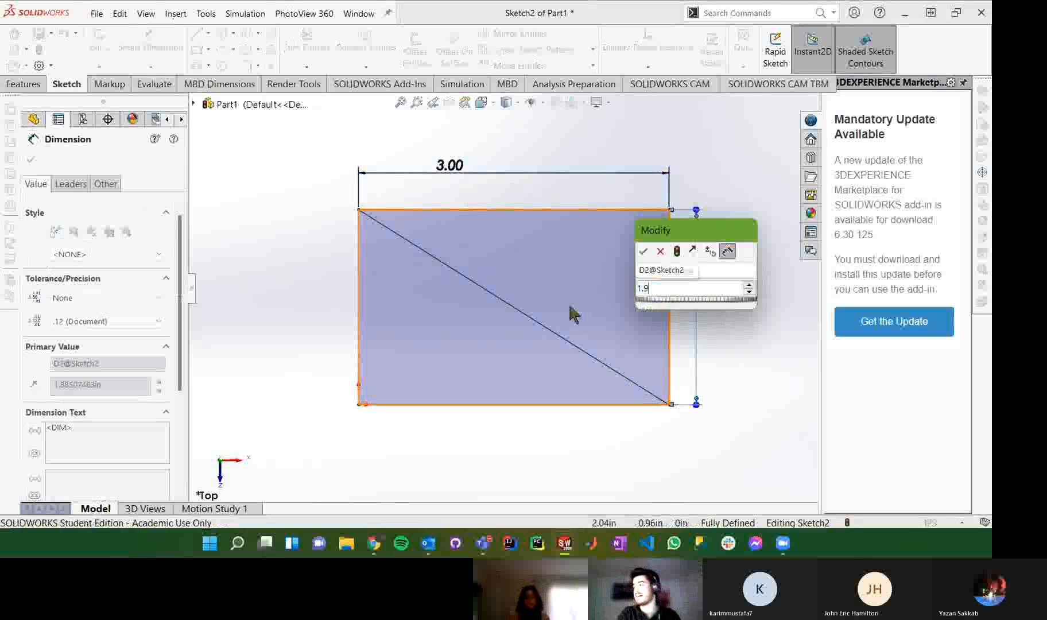
key(Return)
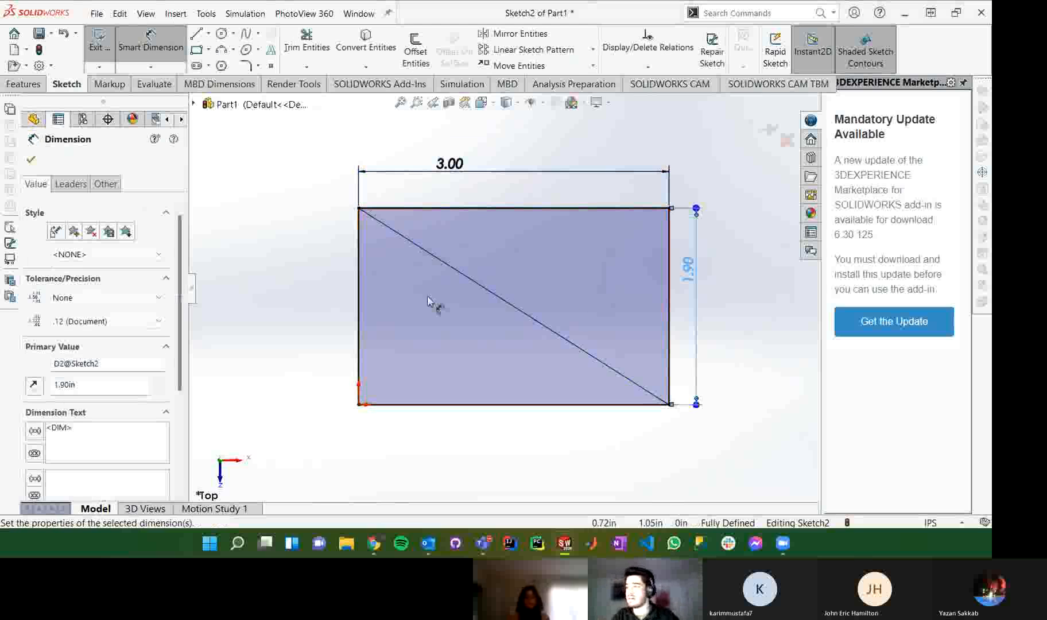
Step: Try to add an angle dimension between the rectangle's left and top edges, and decline adding it as a driven dimension
click(359, 267)
click(405, 208)
key(Escape)
click(360, 245)
click(387, 208)
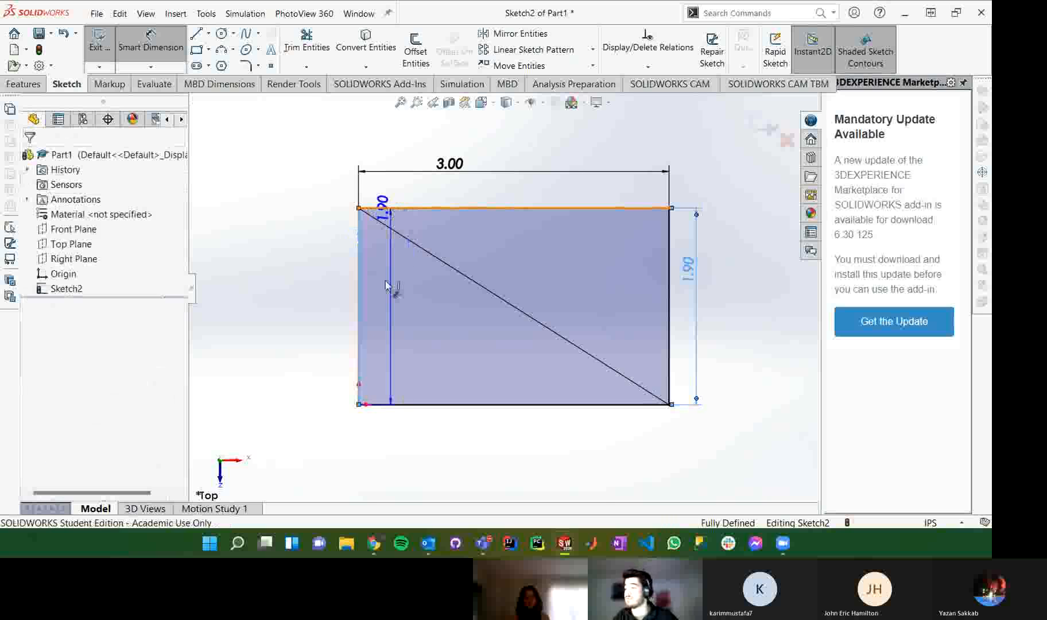
key(Escape)
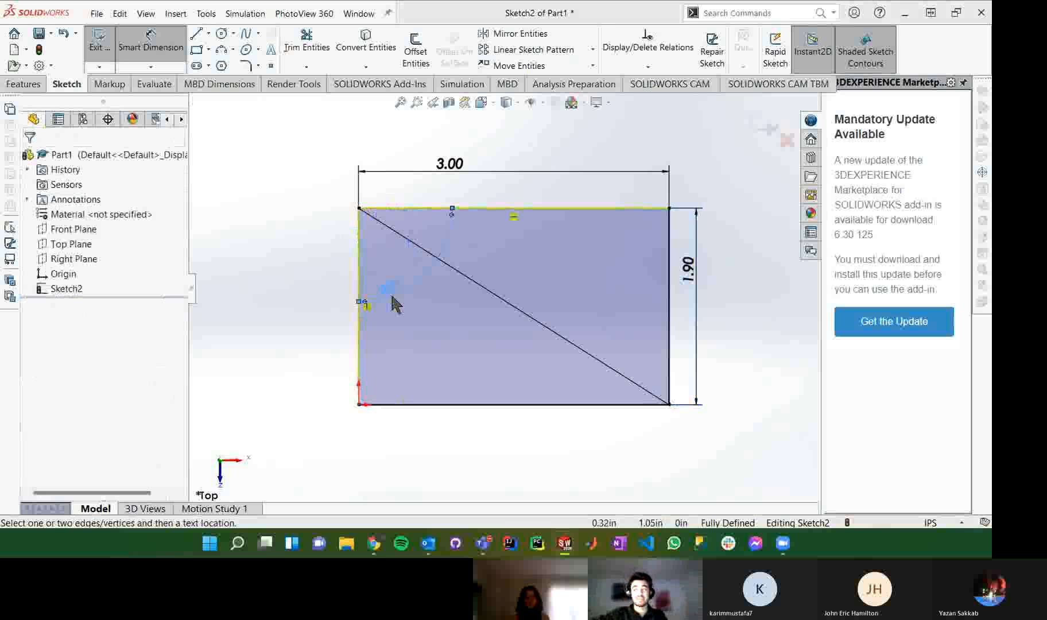
mouse_move(168, 358)
mouse_down()
mouse_move(219, 285)
mouse_move(348, 359)
mouse_move(383, 286)
mouse_up()
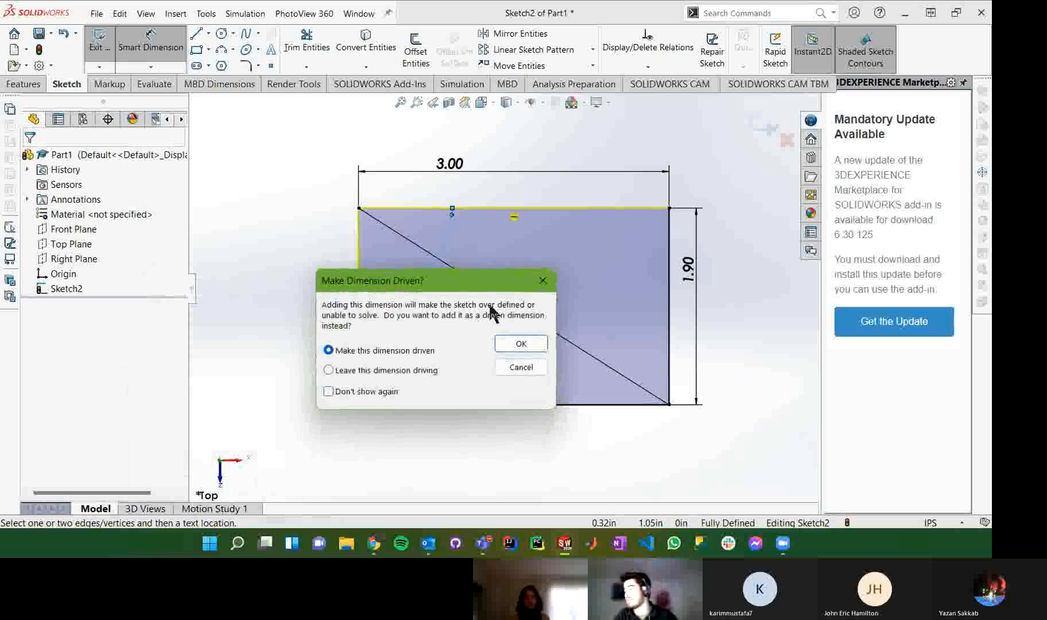
mouse_move(460, 286)
mouse_down()
mouse_move(491, 366)
mouse_move(486, 314)
mouse_up()
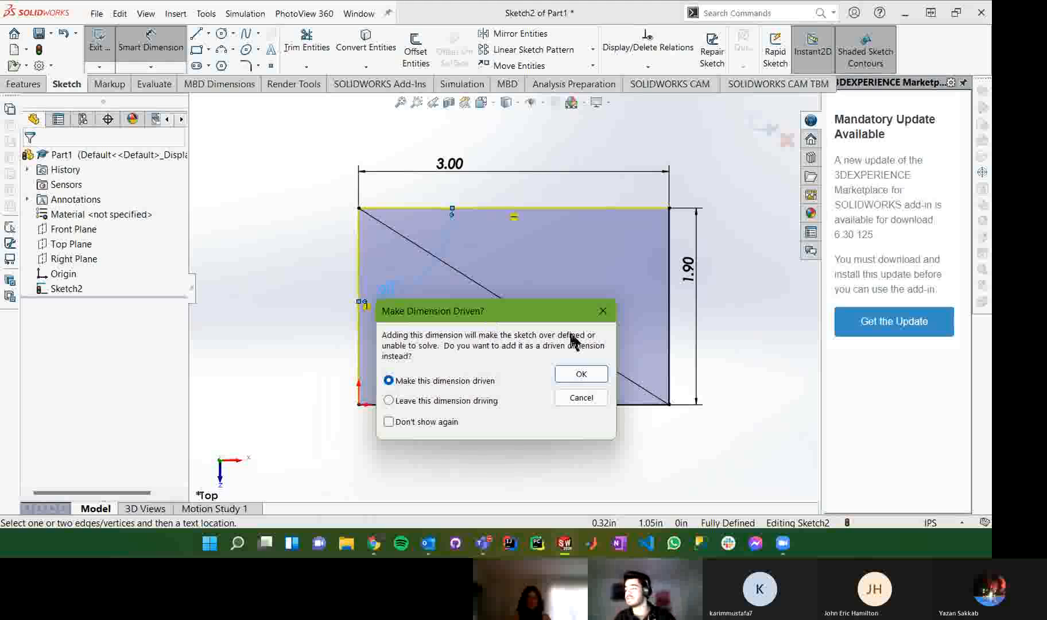
click(603, 311)
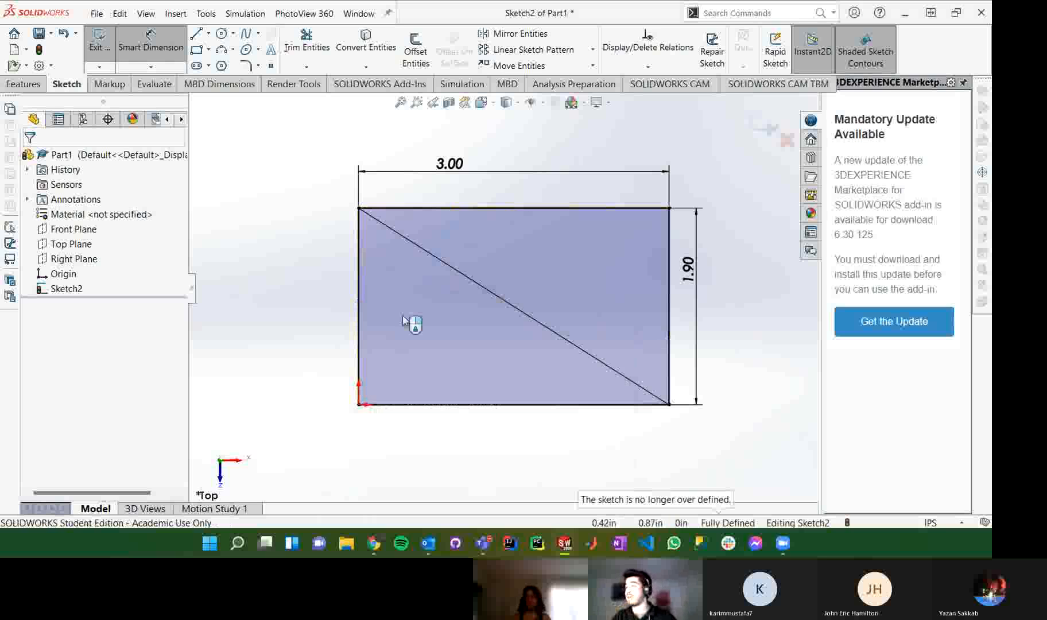
key(Escape)
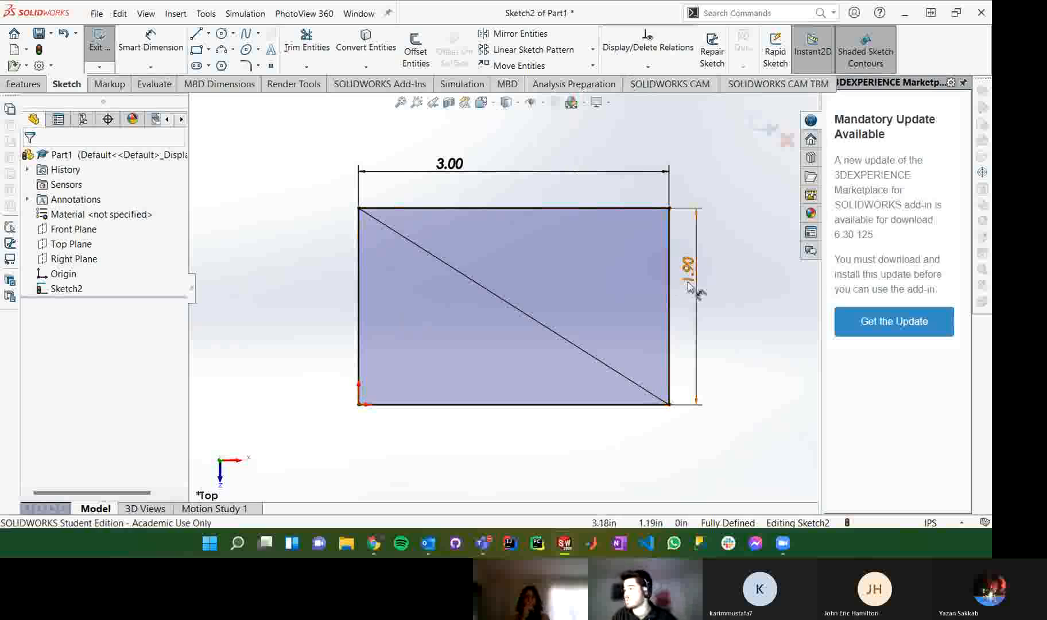
Step: Undo the rectangle's height dimension and the last change to its width
key(ctrl+z)
key(ctrl+z)
key(ctrl+z)
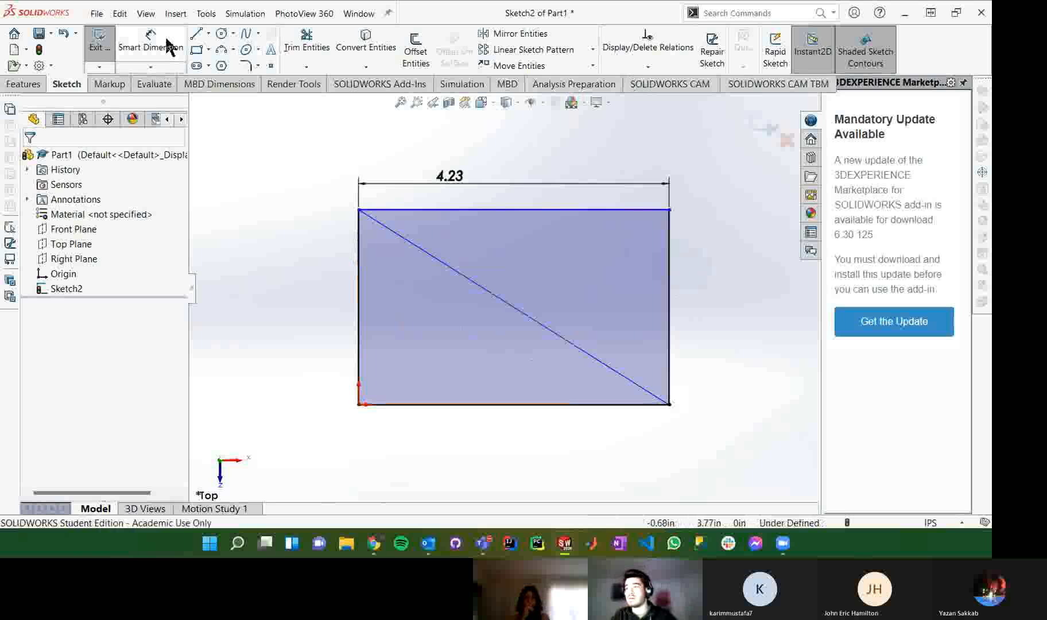
Step: Delete the whole rectangle from the sketch, including its diagonal line and width dimension
click(296, 42)
mouse_move(422, 138)
mouse_down()
mouse_move(339, 288)
mouse_move(561, 215)
mouse_move(743, 334)
mouse_move(263, 350)
mouse_move(338, 443)
mouse_up()
key(Escape)
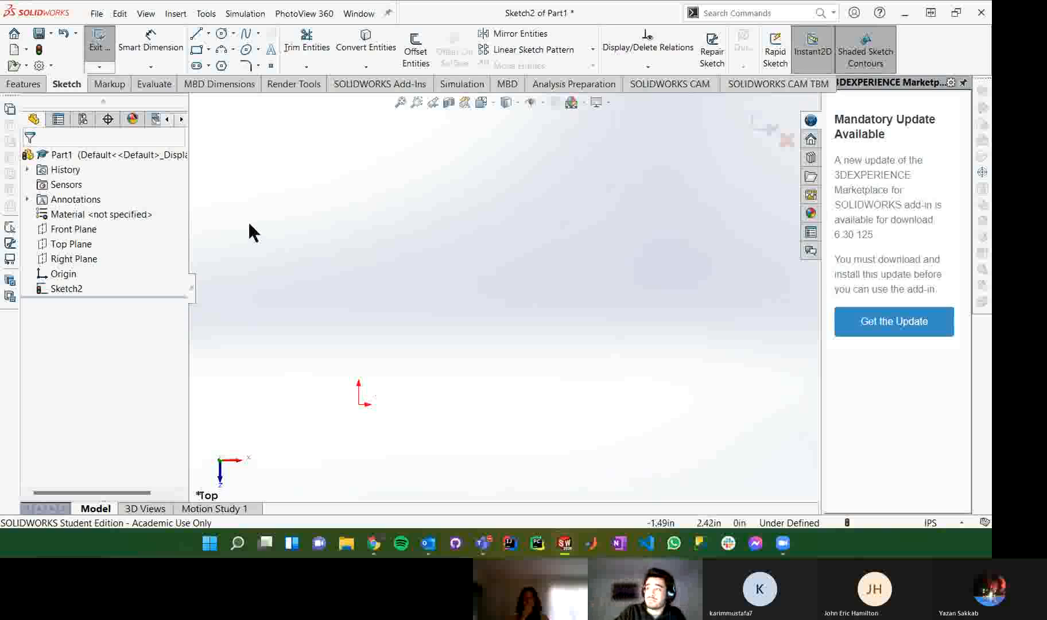
Step: Sketch a closed triangle from the origin with its apex about 1.4 in across and 1.9 in up, and a slightly sloping base
click(196, 34)
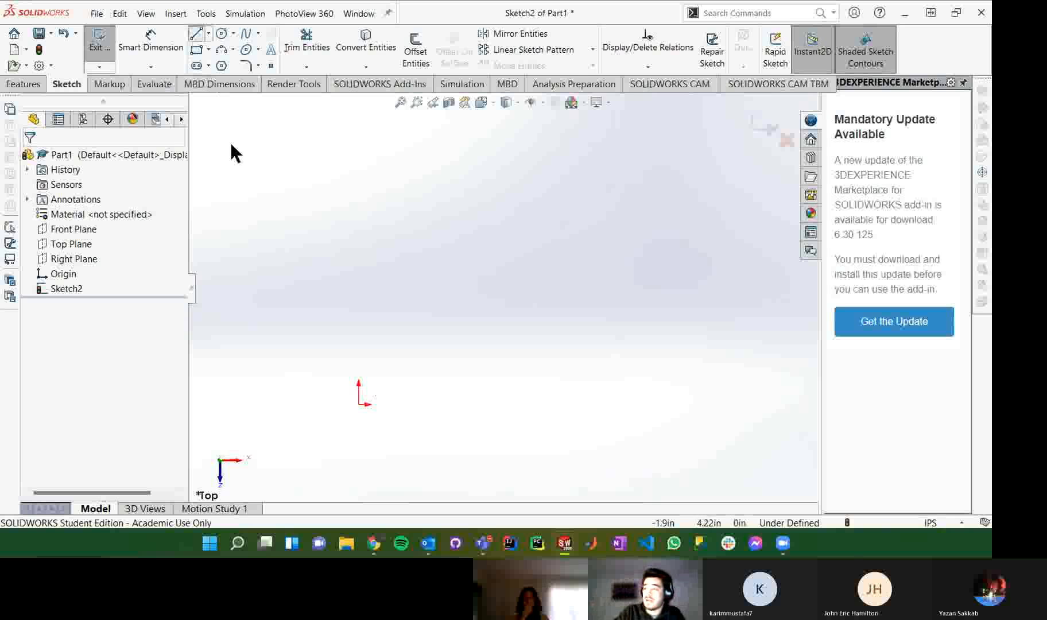
click(358, 404)
click(464, 263)
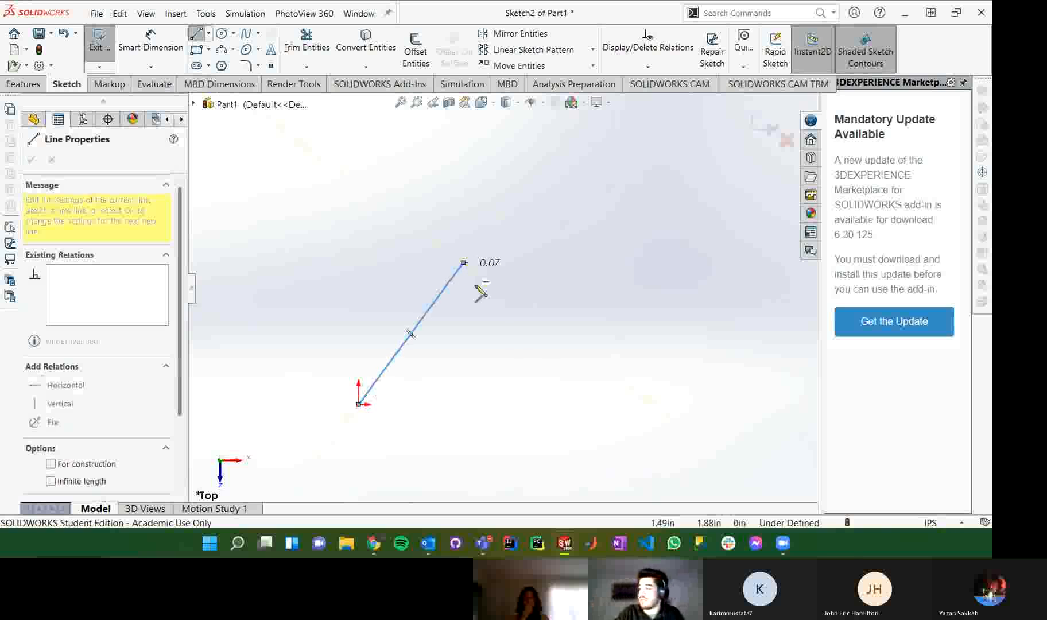
click(603, 414)
click(359, 404)
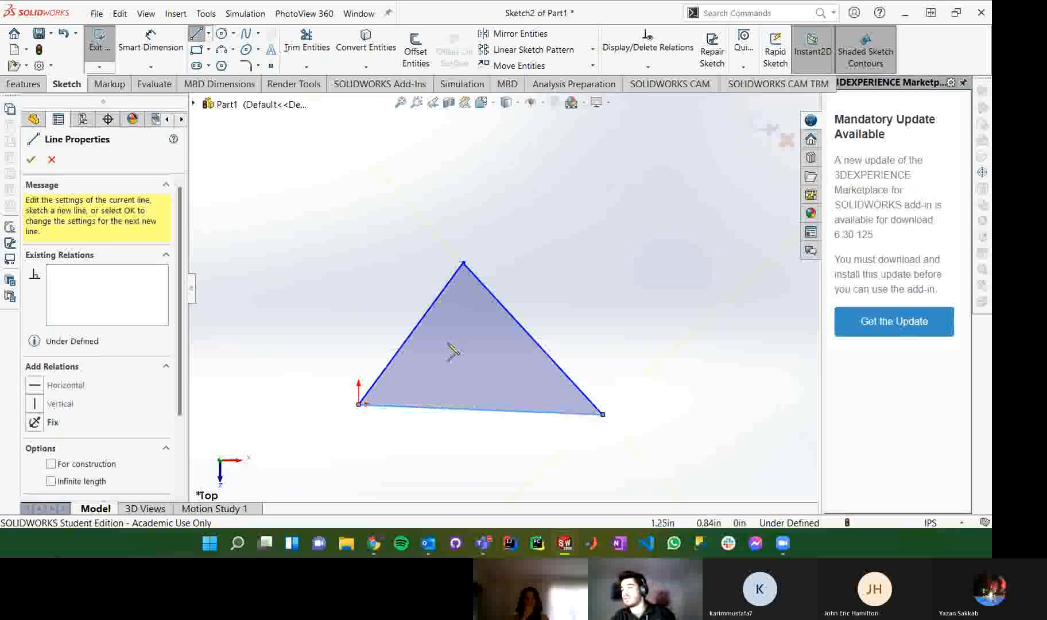
key(Escape)
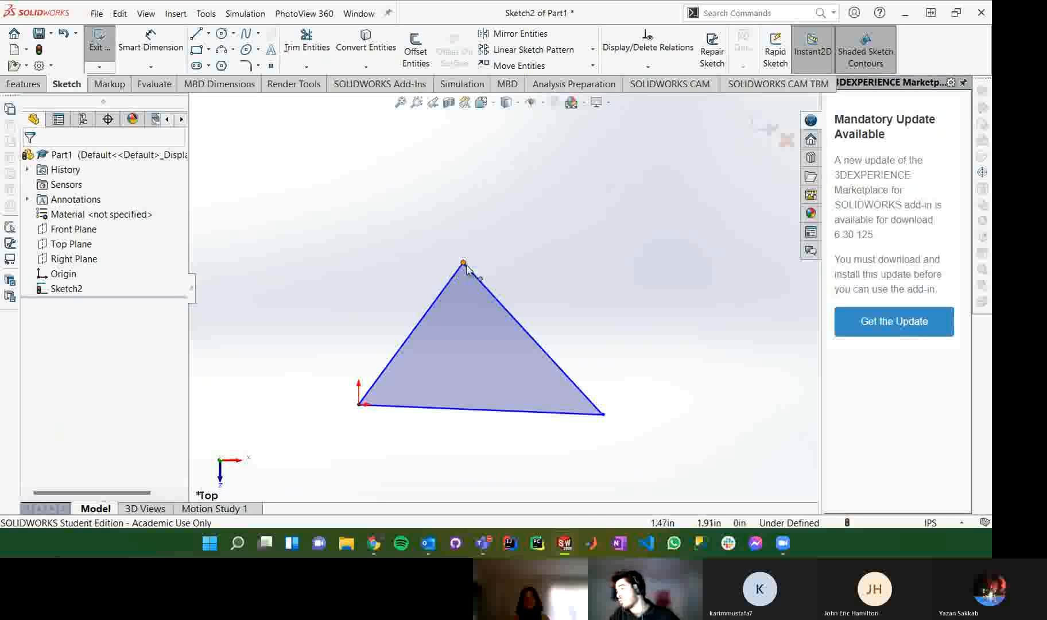
Step: Add a Vertical relation between the triangle's apex and the midpoint of its base
click(464, 264)
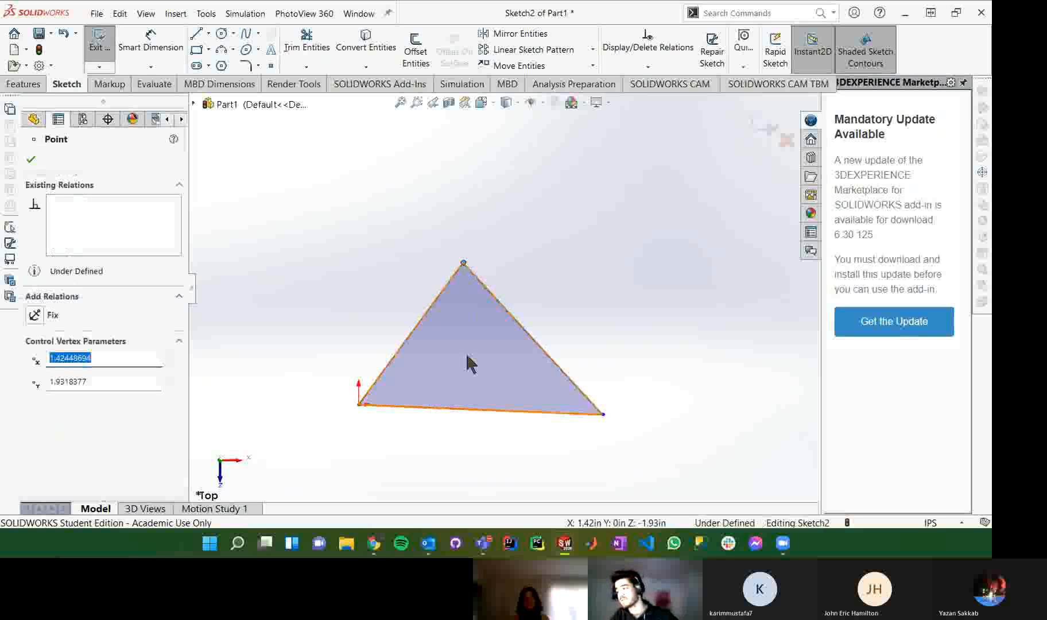
ctrl+click(481, 409)
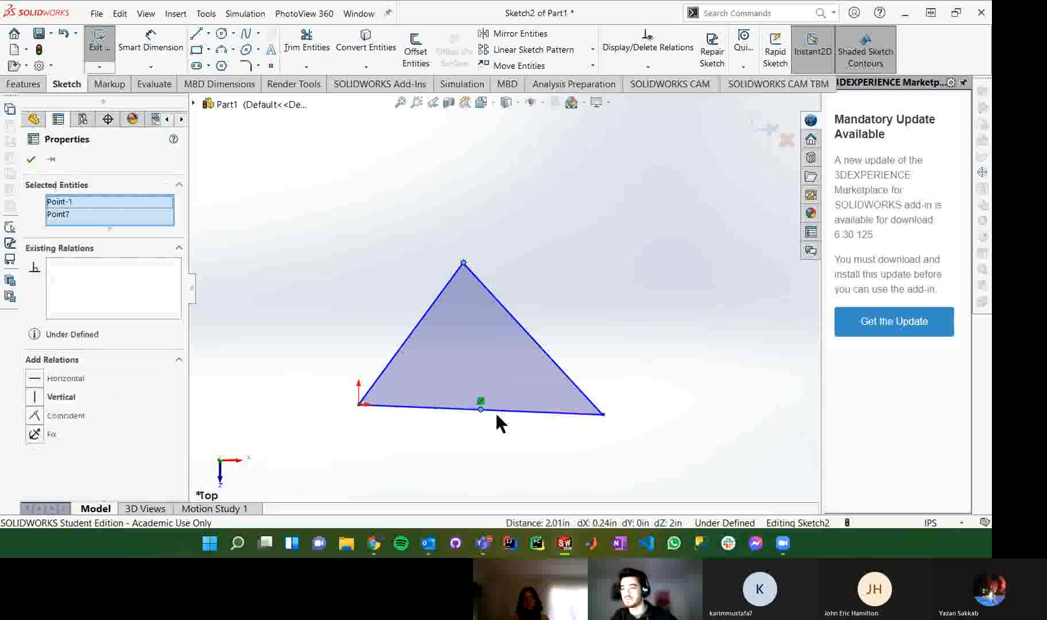
click(38, 396)
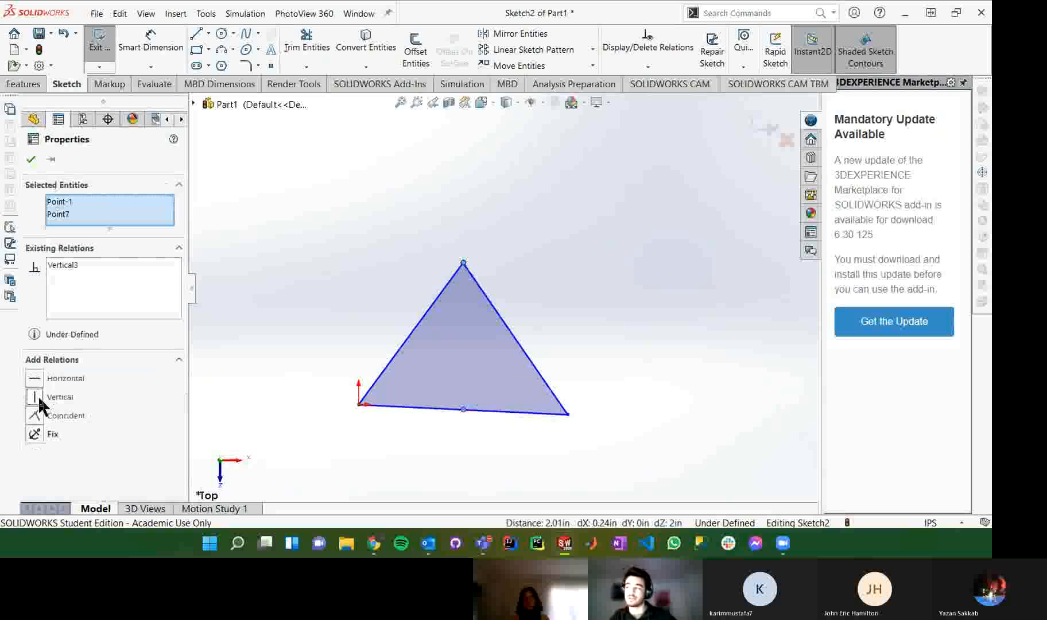
click(257, 412)
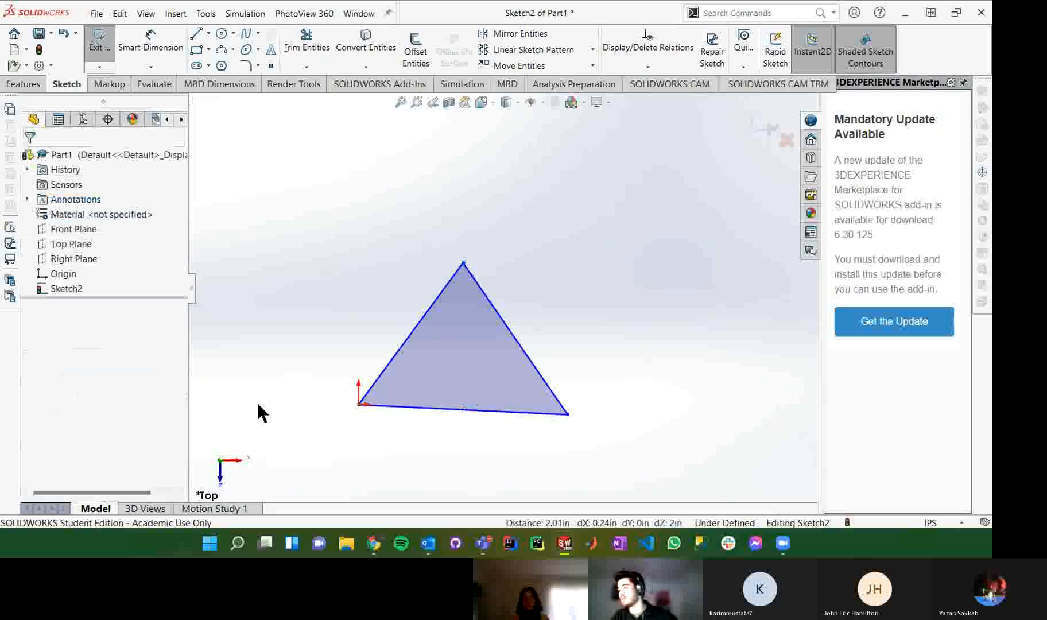
Step: Reposition the triangle's free base corner several times to test the relation, leaving it at about X 4.22 in, Z -0.72 in
click(466, 265)
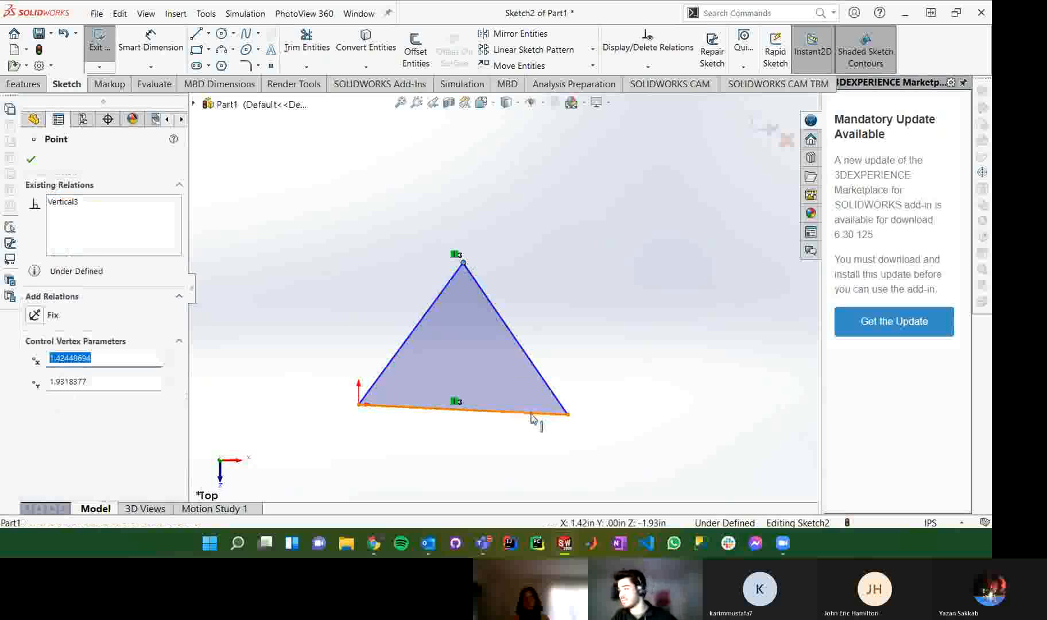
click(550, 424)
drag(568, 413, 666, 409)
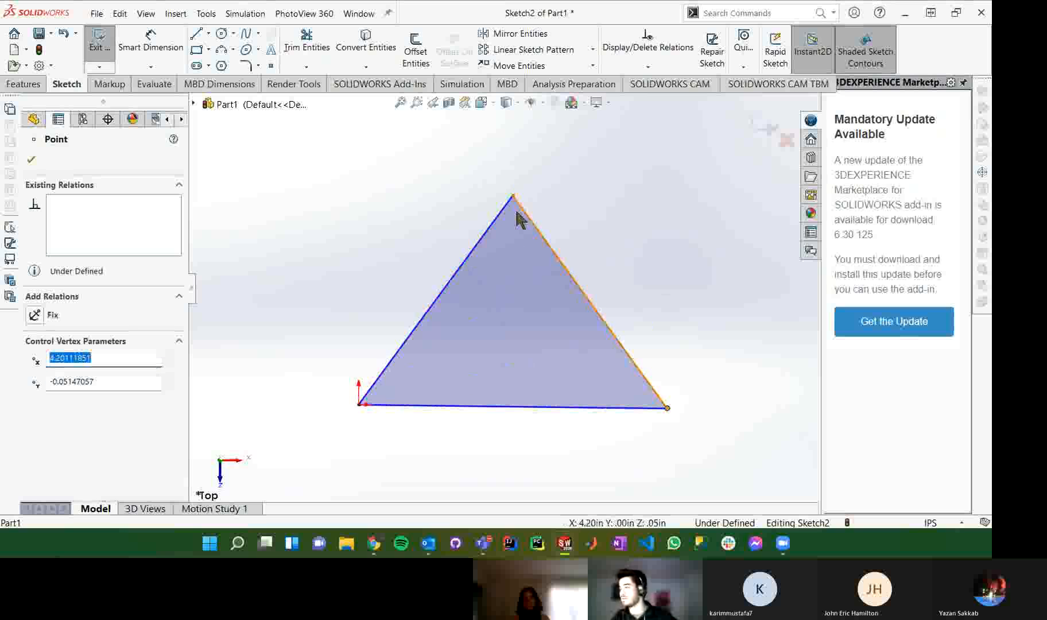
drag(667, 408, 673, 374)
click(596, 427)
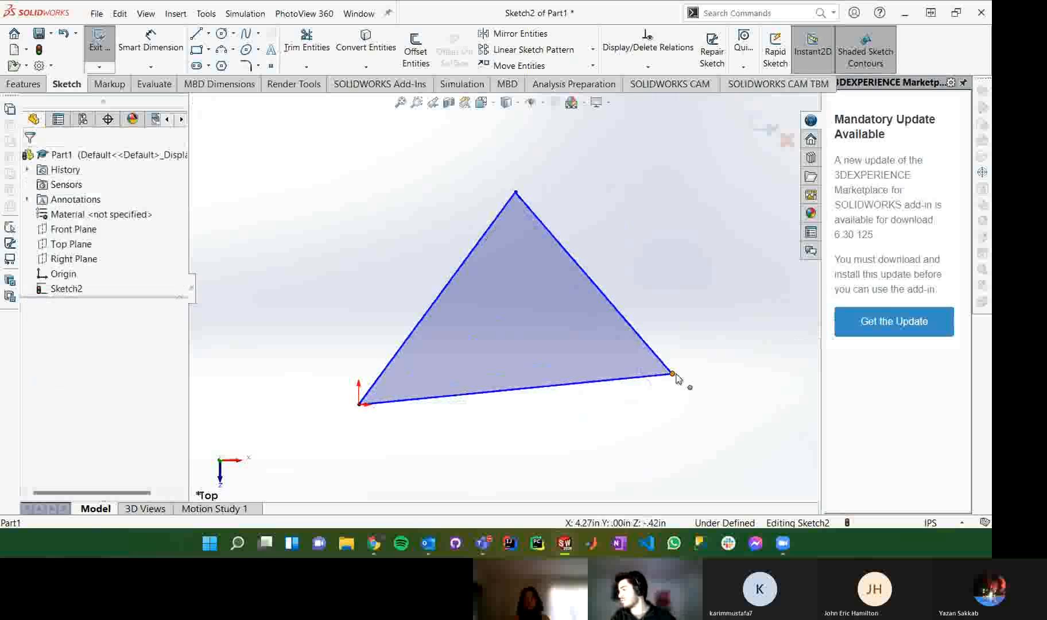
mouse_move(673, 374)
mouse_down()
mouse_move(701, 366)
mouse_move(697, 415)
mouse_move(676, 421)
mouse_move(647, 288)
mouse_move(657, 461)
mouse_move(636, 296)
mouse_move(652, 329)
mouse_move(668, 451)
mouse_move(664, 381)
mouse_up()
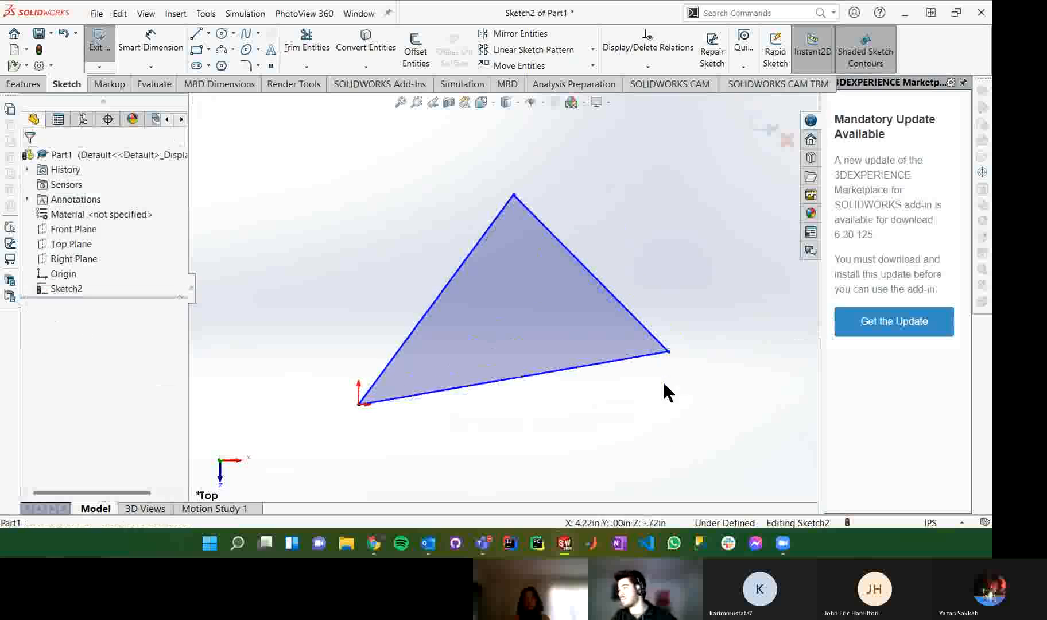
Step: Add a Horizontal relation between the triangle's free base corner and the corner at the origin
click(668, 351)
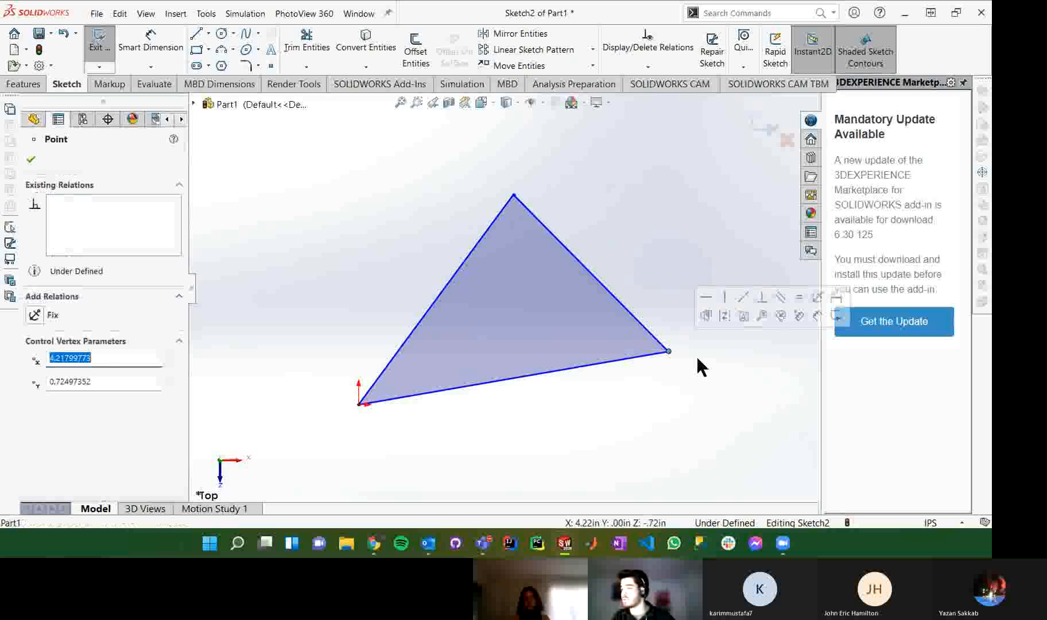
ctrl+click(360, 404)
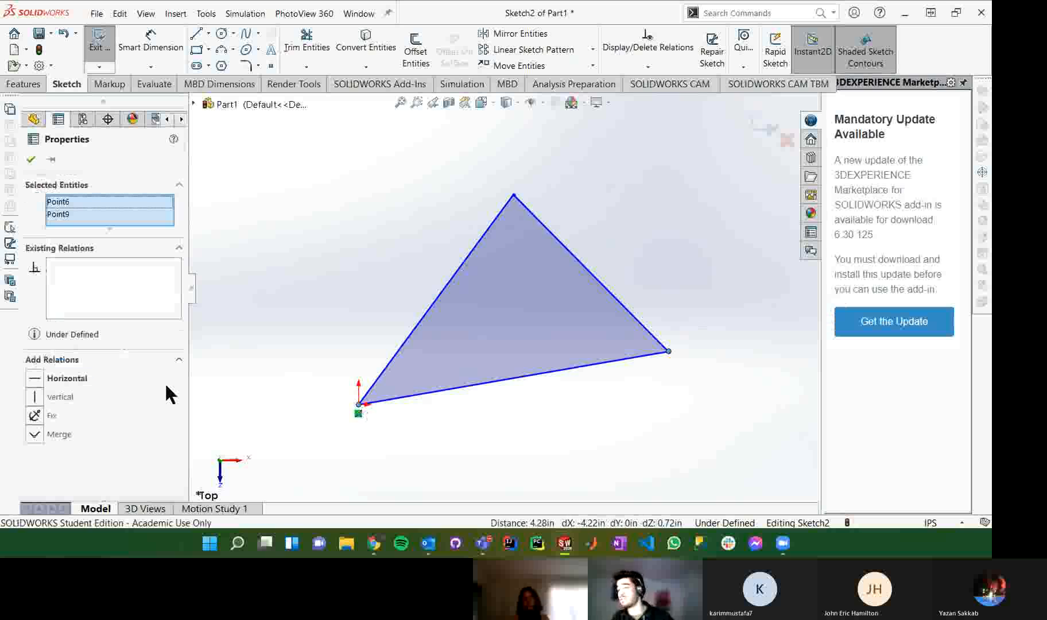
click(35, 378)
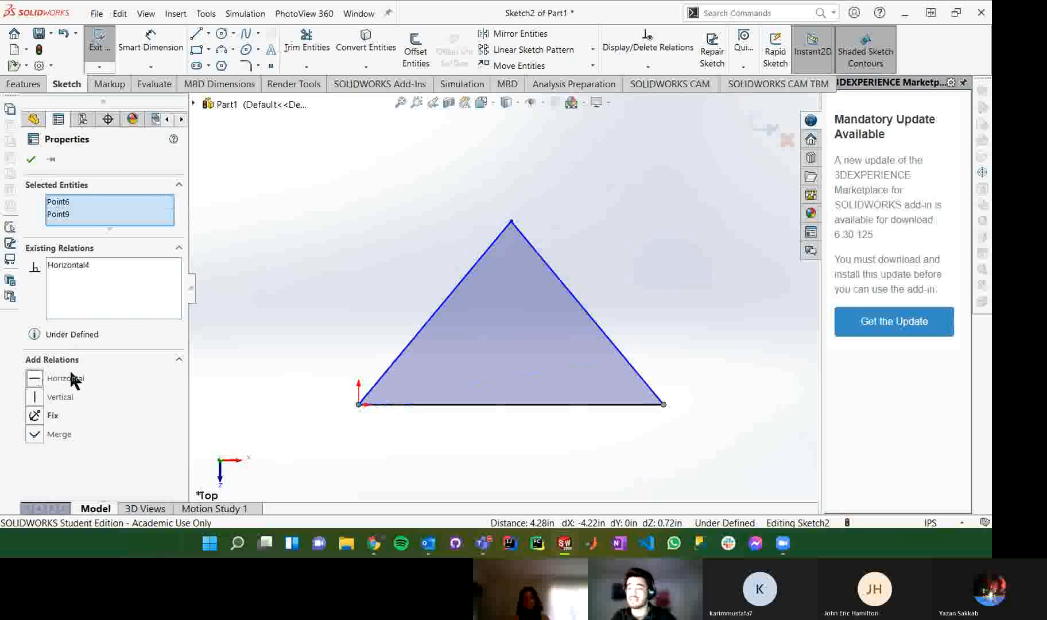
key(Escape)
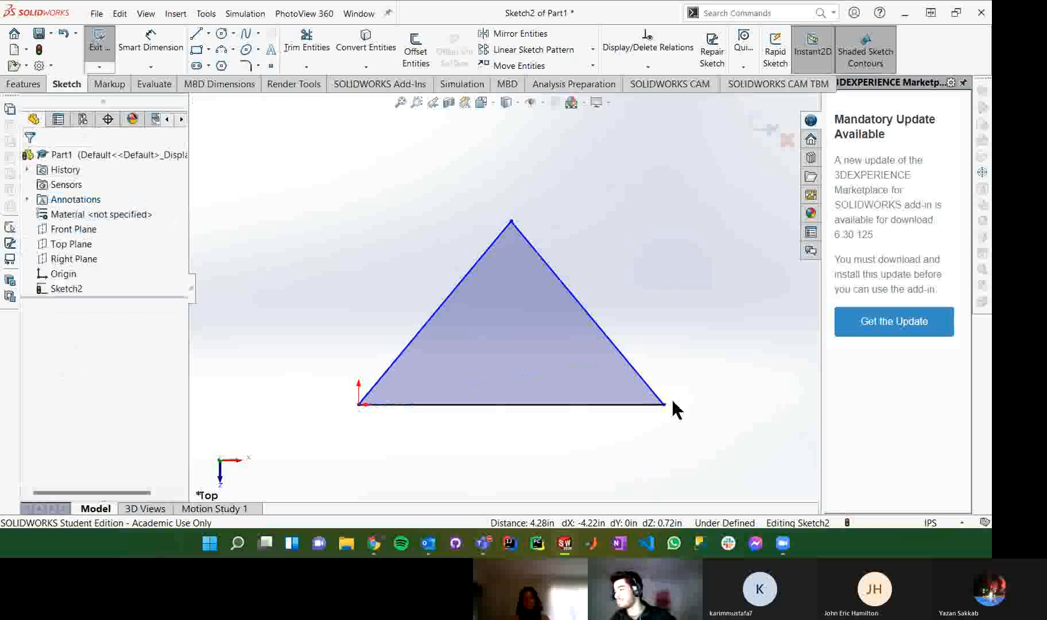
Step: Reposition the free base corner and the apex to test the relations, leaving the apex at about X 1.62 in, Z -2.64 in
mouse_move(664, 404)
mouse_down()
mouse_move(554, 289)
mouse_move(688, 188)
mouse_move(584, 416)
mouse_move(556, 287)
mouse_move(467, 355)
mouse_move(666, 363)
mouse_move(454, 379)
mouse_move(574, 381)
mouse_move(604, 365)
mouse_move(533, 368)
mouse_move(686, 362)
mouse_move(480, 386)
mouse_move(655, 370)
mouse_move(583, 396)
mouse_move(697, 396)
mouse_move(617, 404)
mouse_up()
click(519, 466)
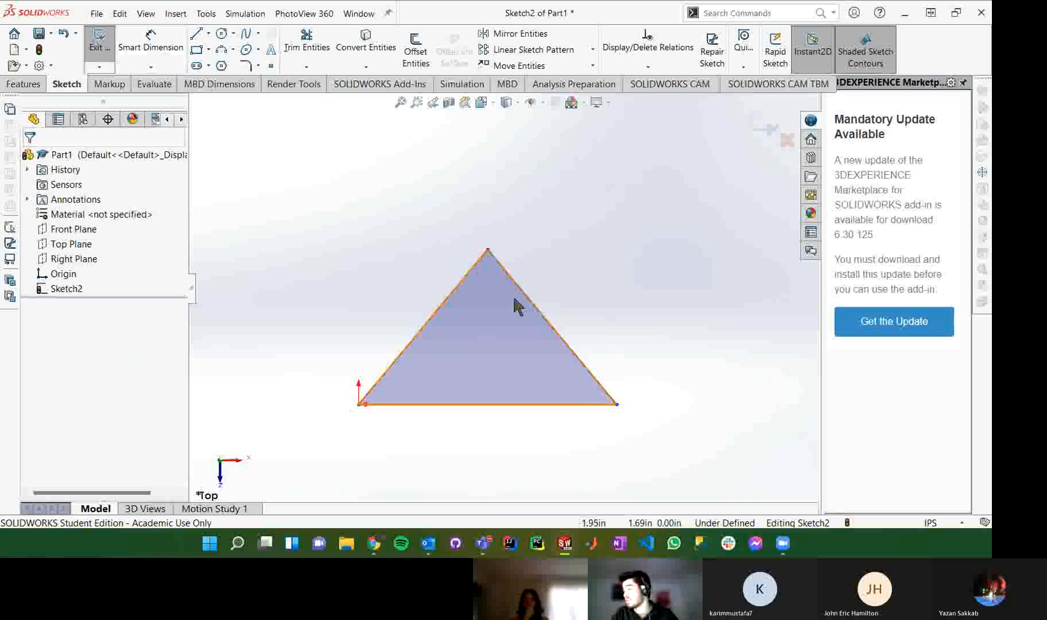
drag(618, 405, 626, 404)
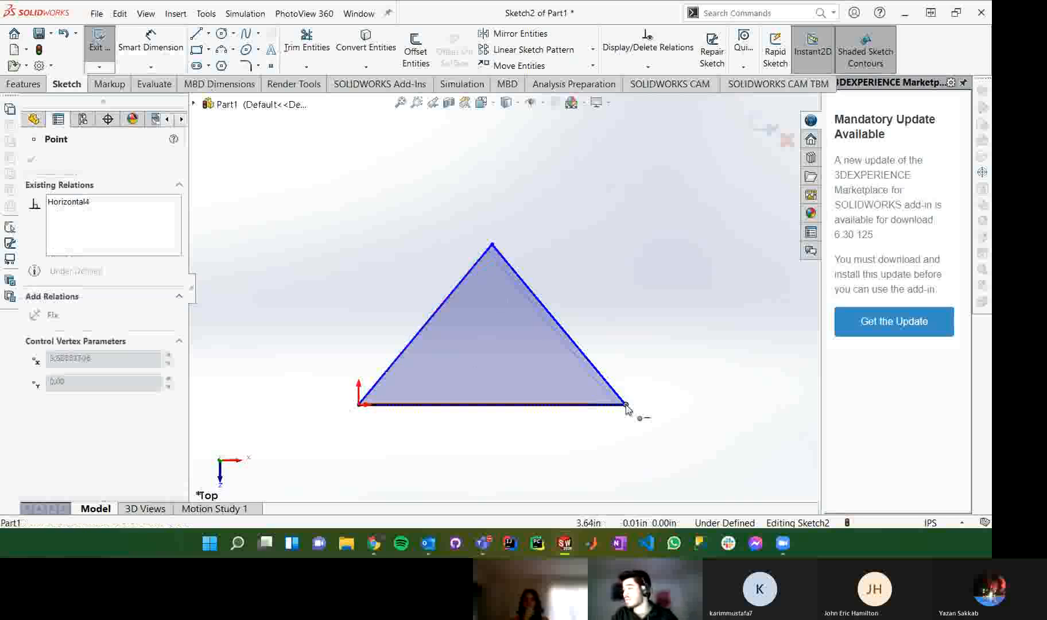
click(583, 424)
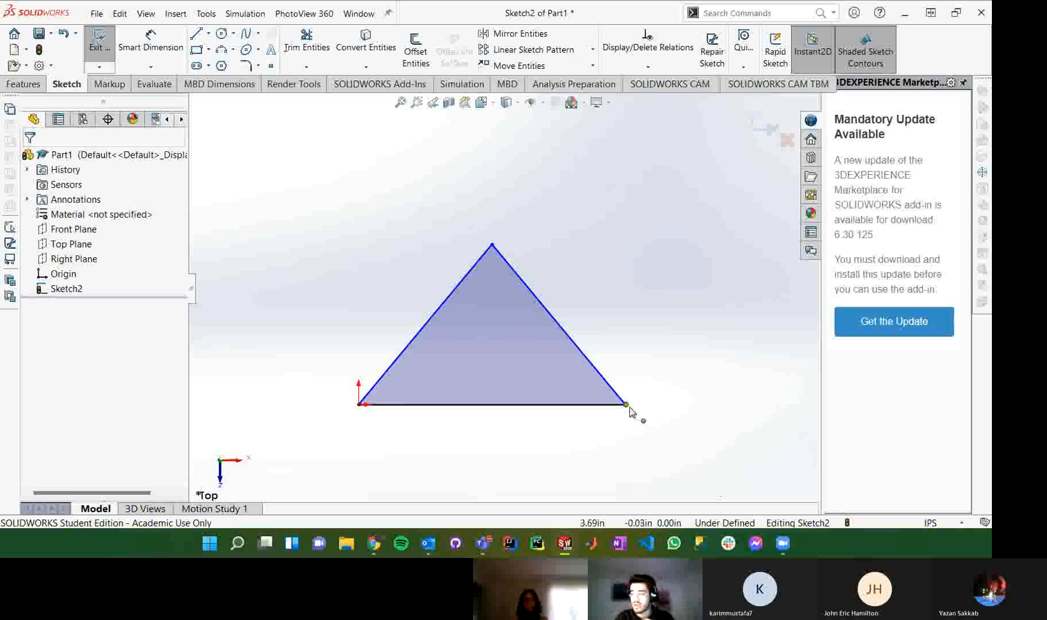
mouse_move(630, 410)
mouse_down()
mouse_move(619, 407)
mouse_move(660, 413)
mouse_move(549, 420)
mouse_move(640, 414)
mouse_up()
drag(501, 237, 478, 213)
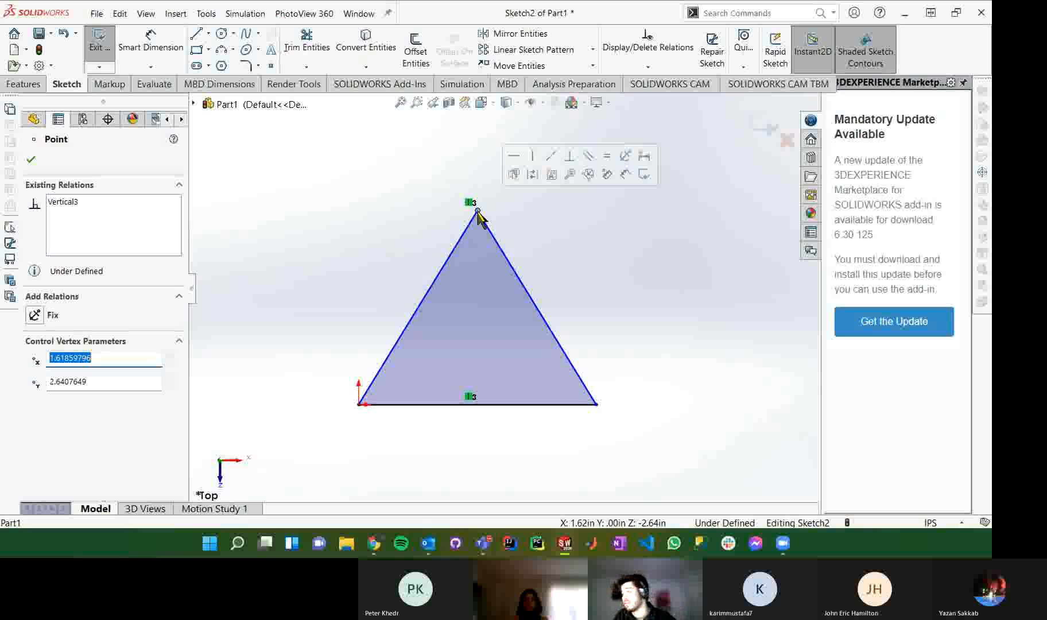
click(685, 462)
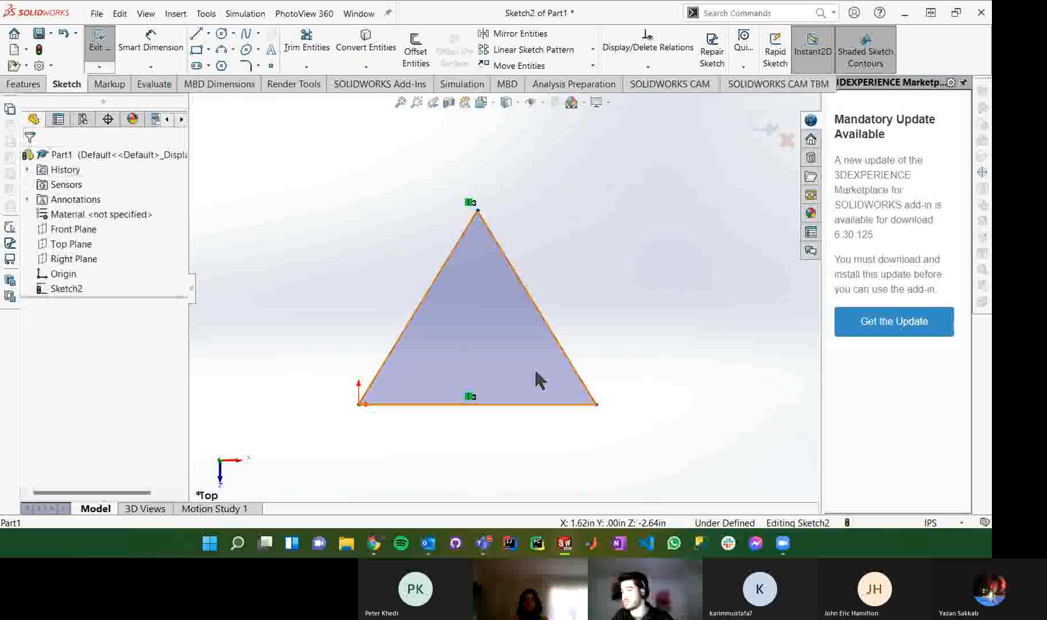
Step: Dimension the triangle's horizontal base and set its length to 3 in
click(150, 39)
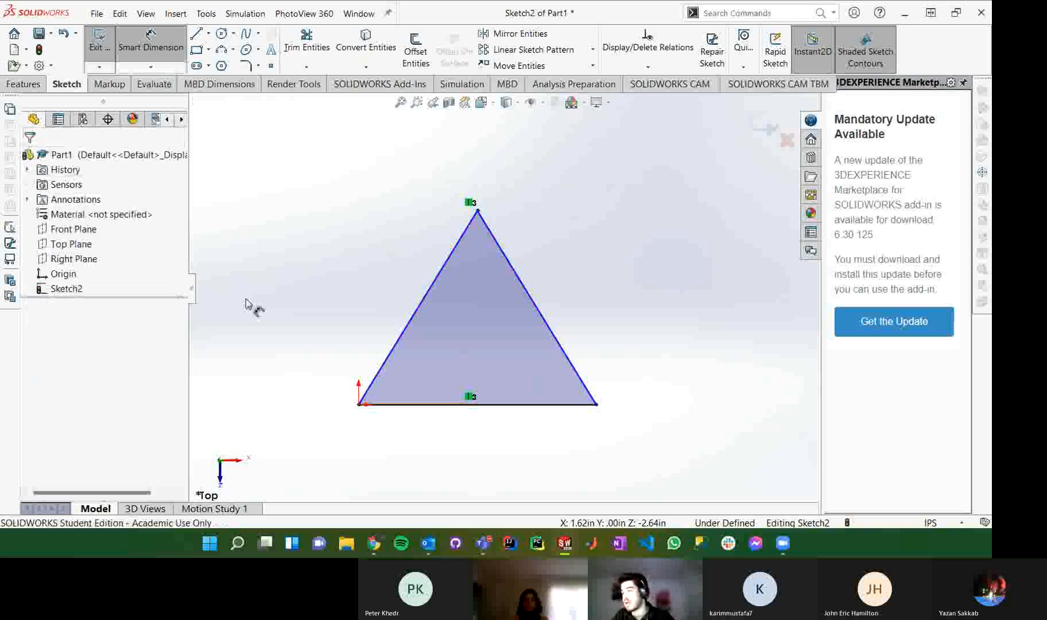
click(492, 406)
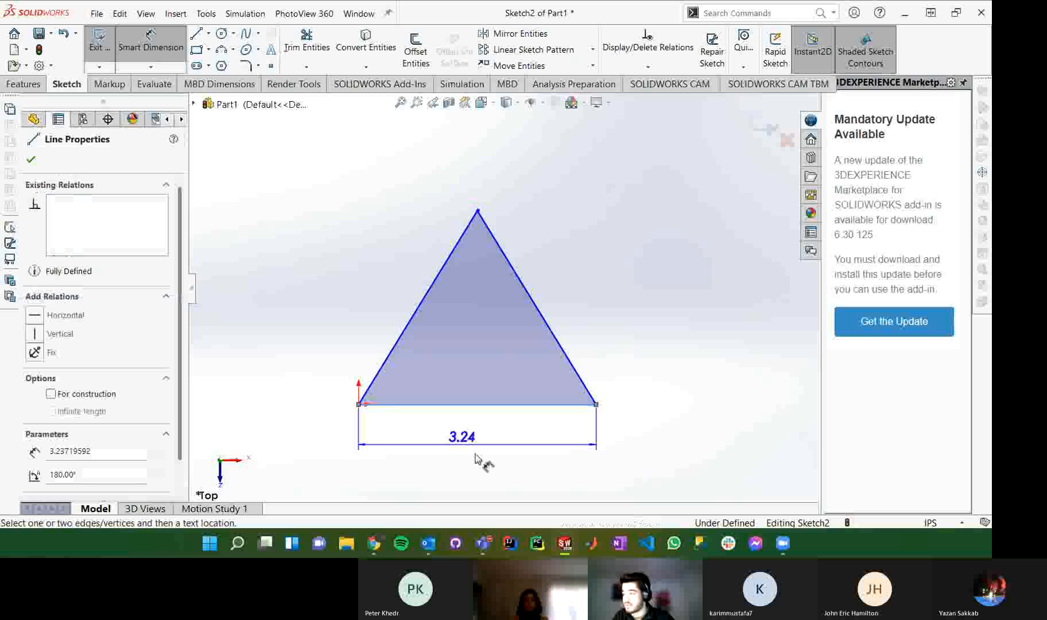
click(475, 466)
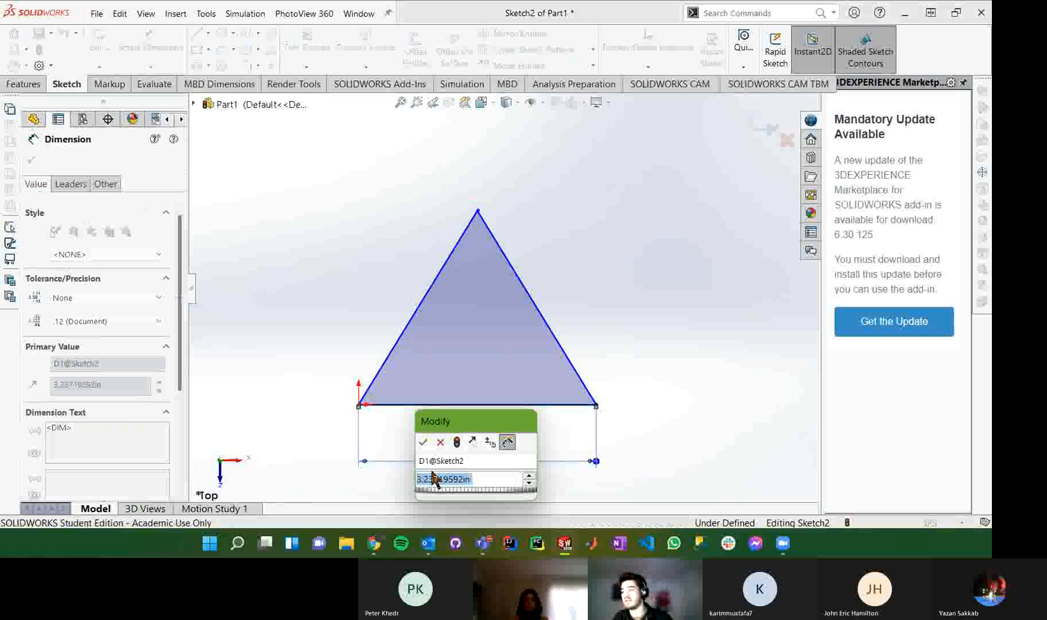
text(3)
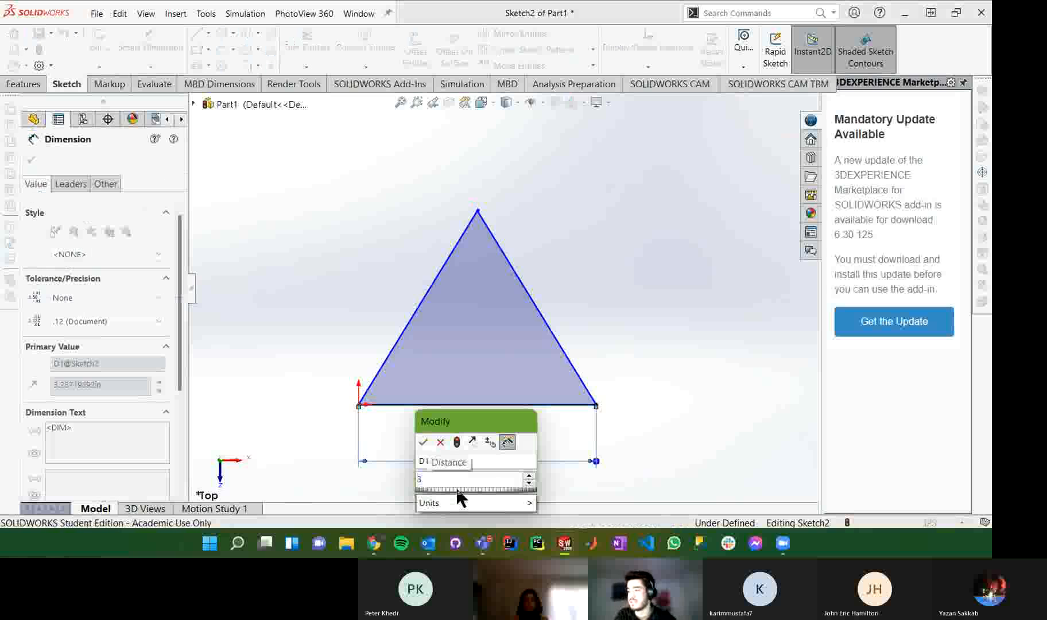
key(Return)
key(Escape)
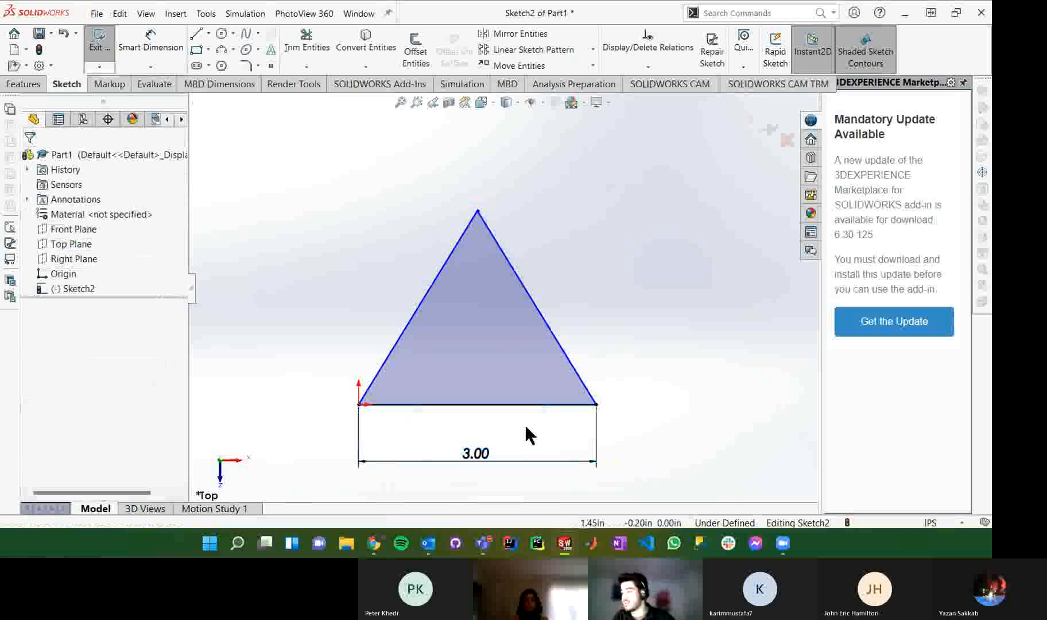
Step: Try to move the dimensioned base corner several times to check whether it is still free
drag(597, 406, 614, 415)
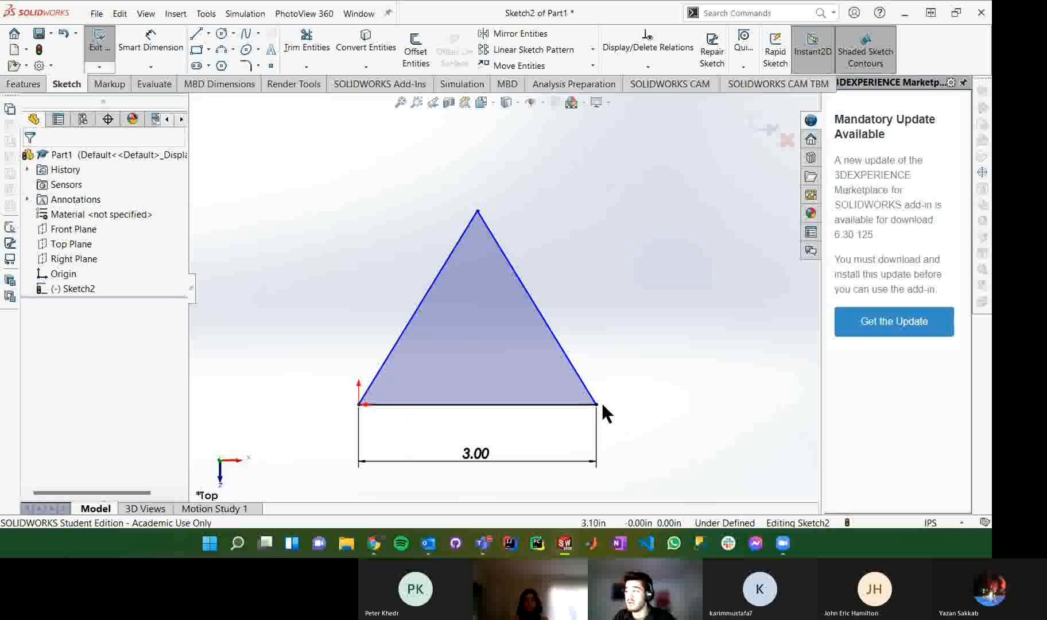
click(597, 406)
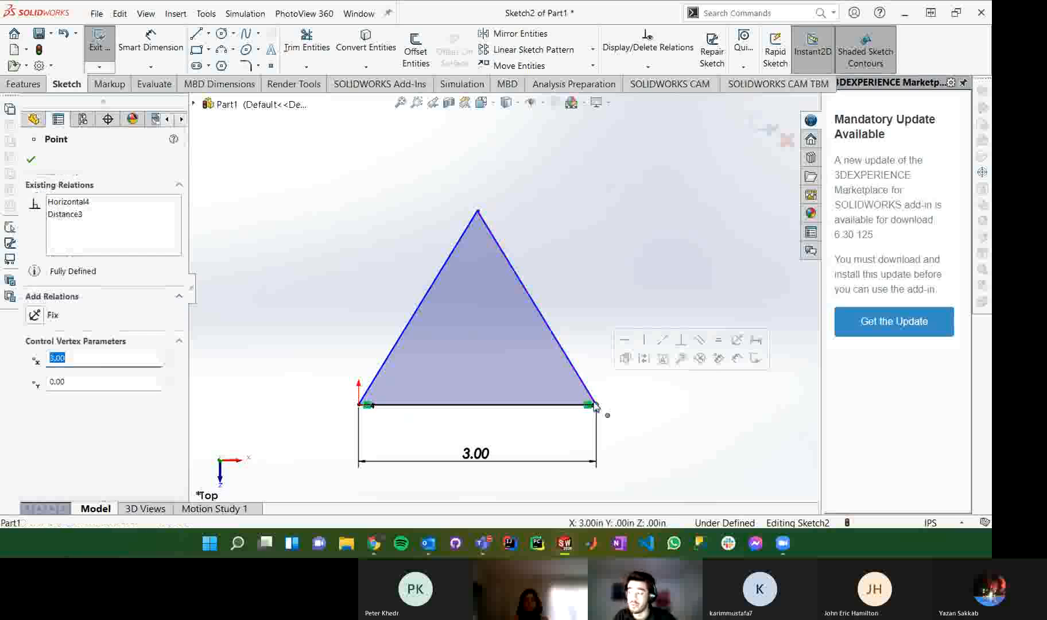
click(612, 421)
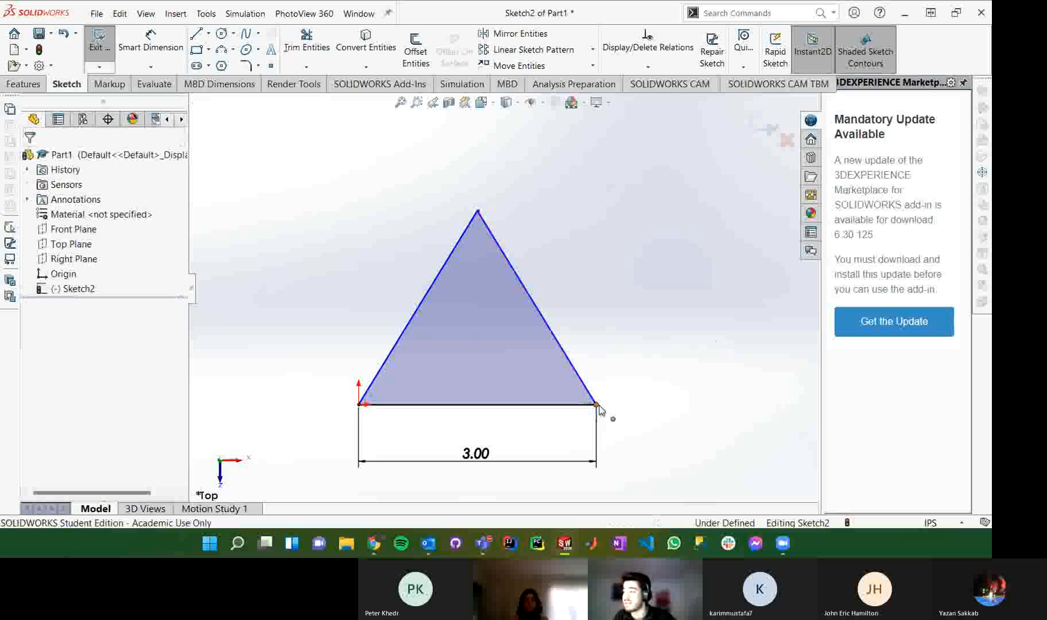
click(597, 406)
click(634, 408)
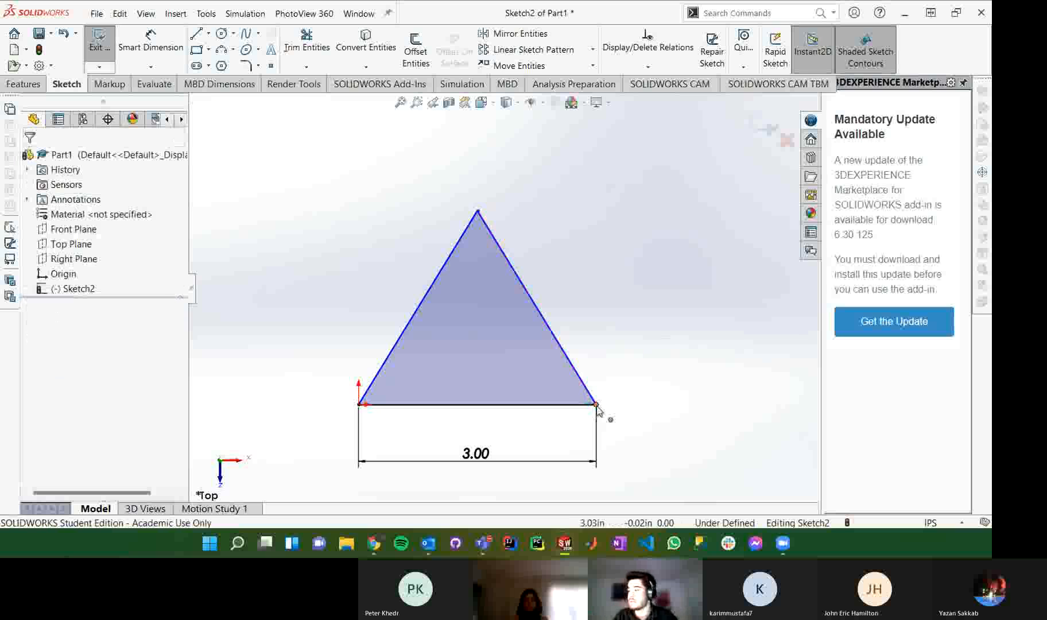
click(596, 405)
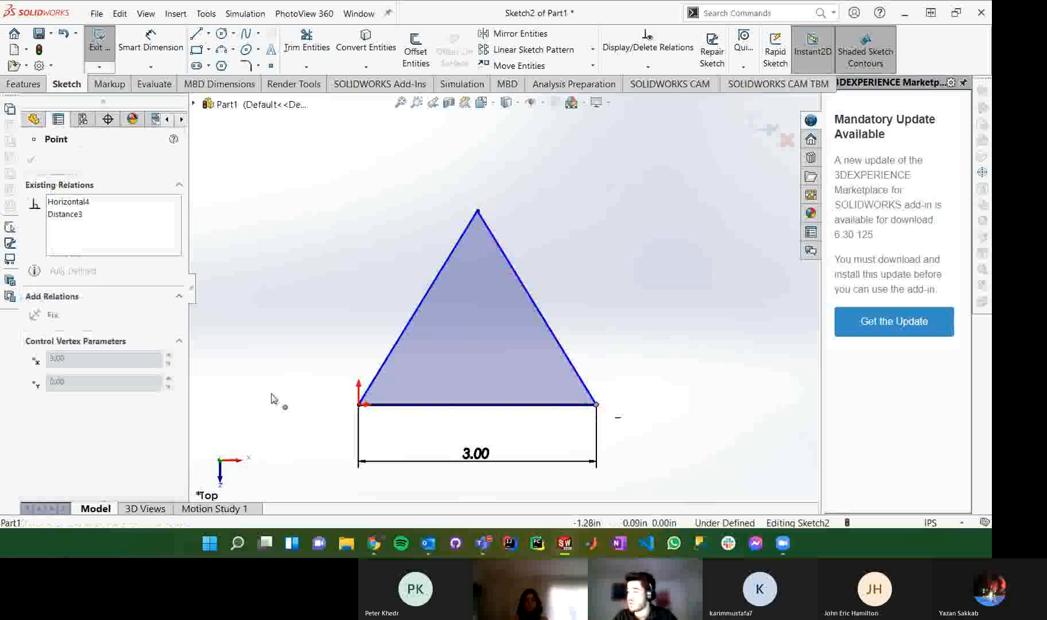
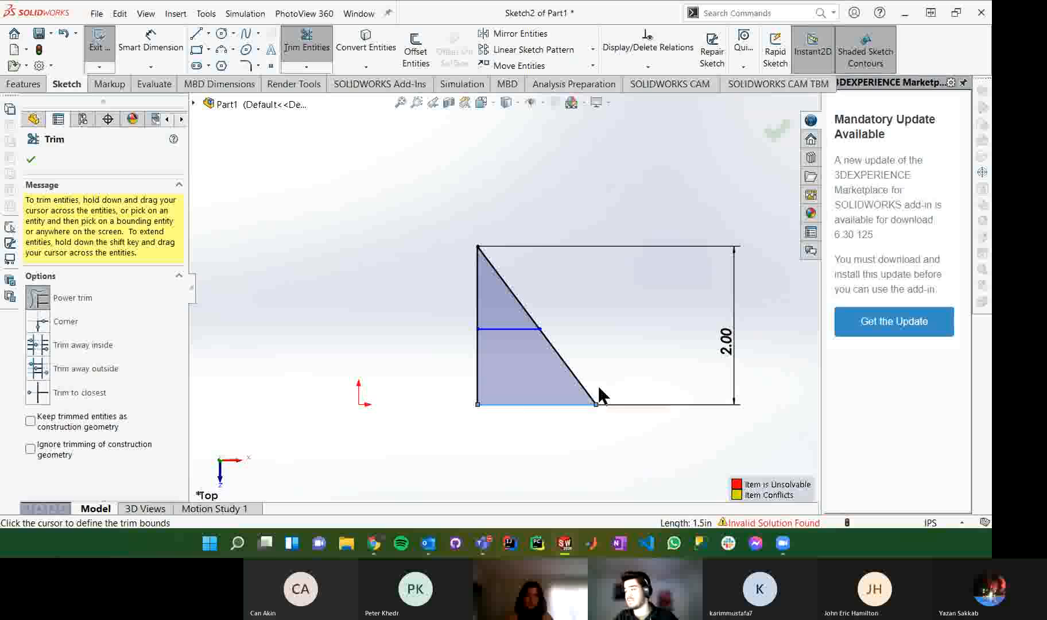
Step: Delete the Midpoint relation from the base line of the remaining right-hand half triangle
click(577, 404)
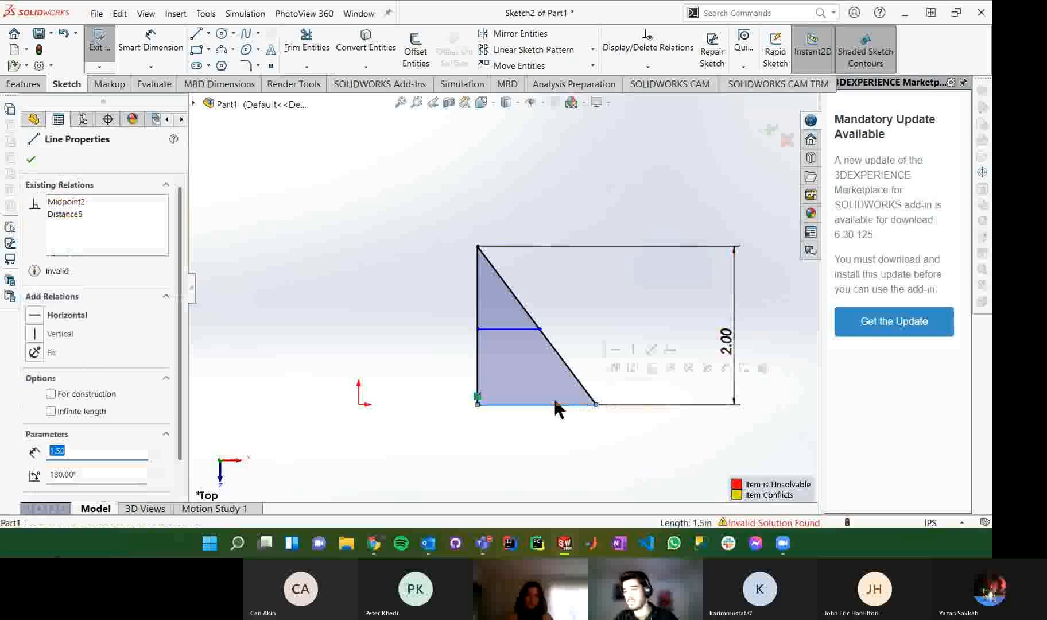
right_click(75, 202)
click(98, 214)
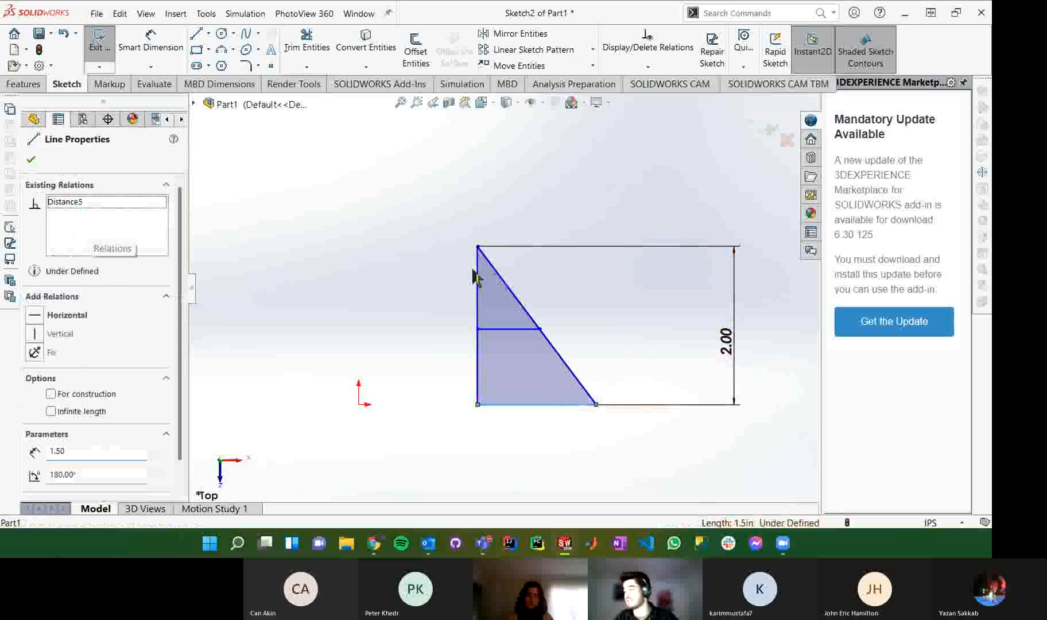
click(454, 392)
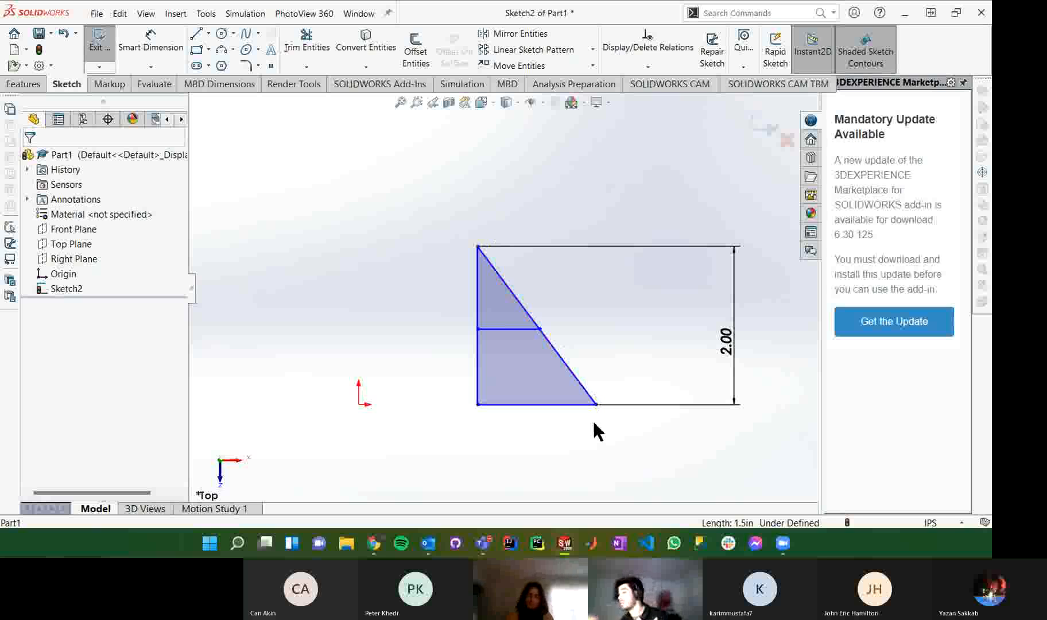
Step: Mirror the sloped side, inner horizontal line and base line about the vertical centre line, keeping the originals
click(566, 35)
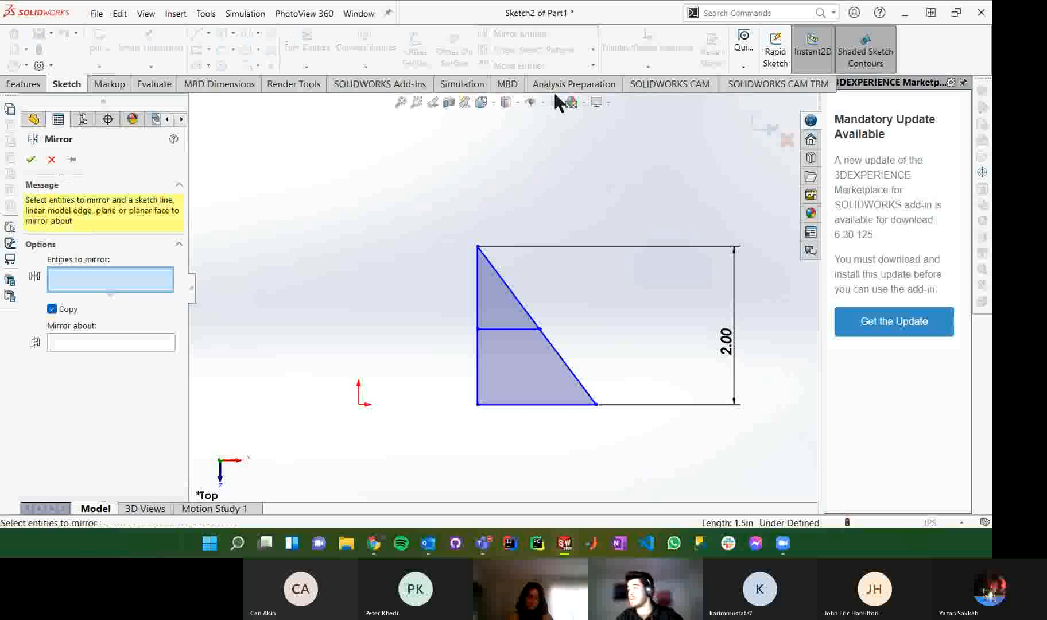
right_click(558, 80)
click(501, 281)
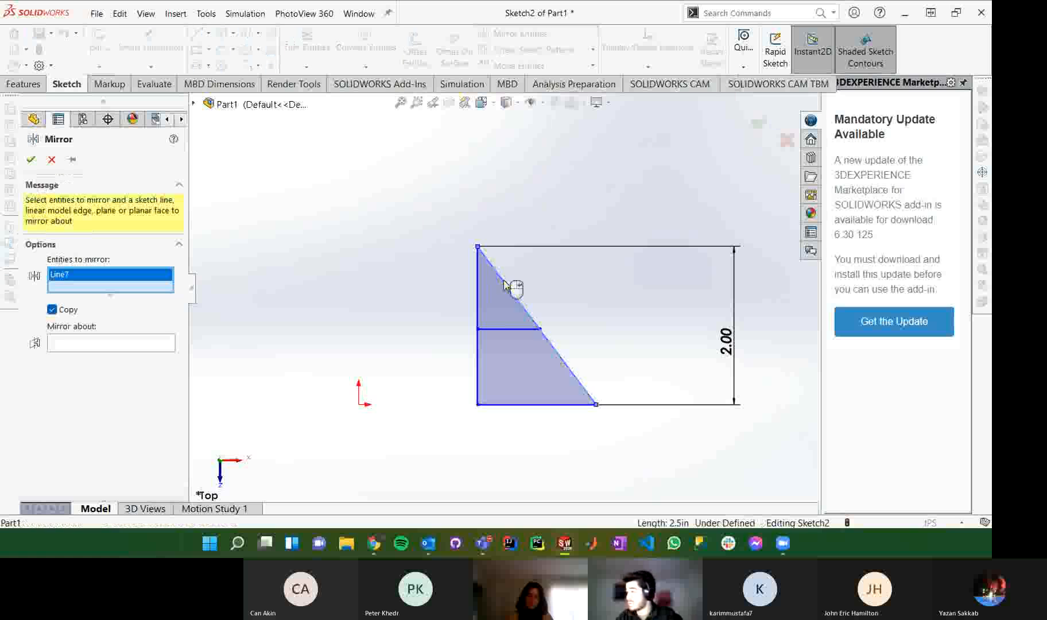
click(519, 329)
click(524, 404)
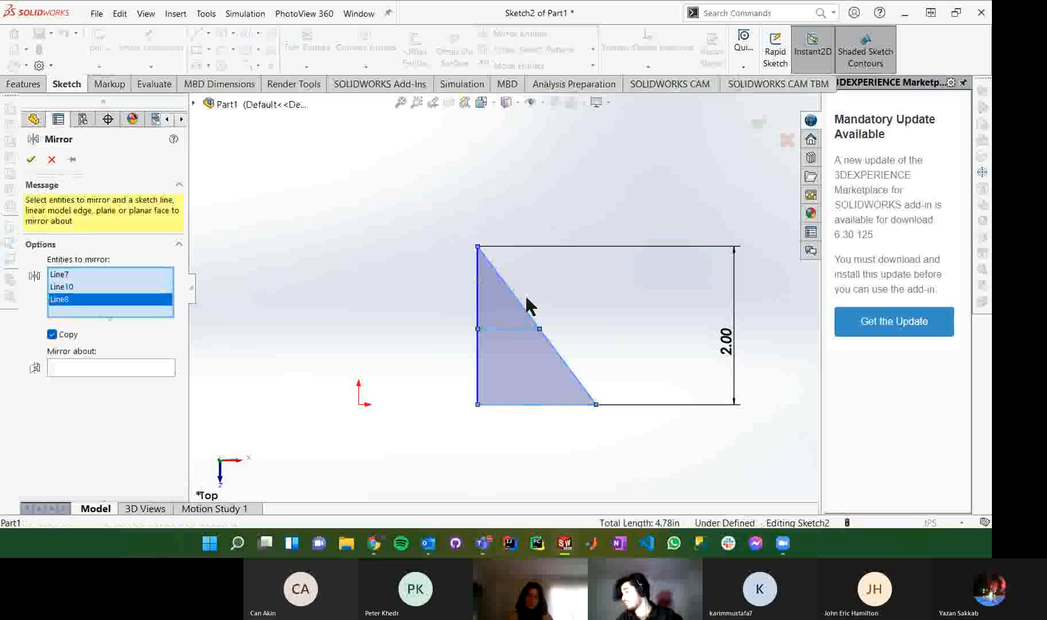
click(125, 370)
click(479, 377)
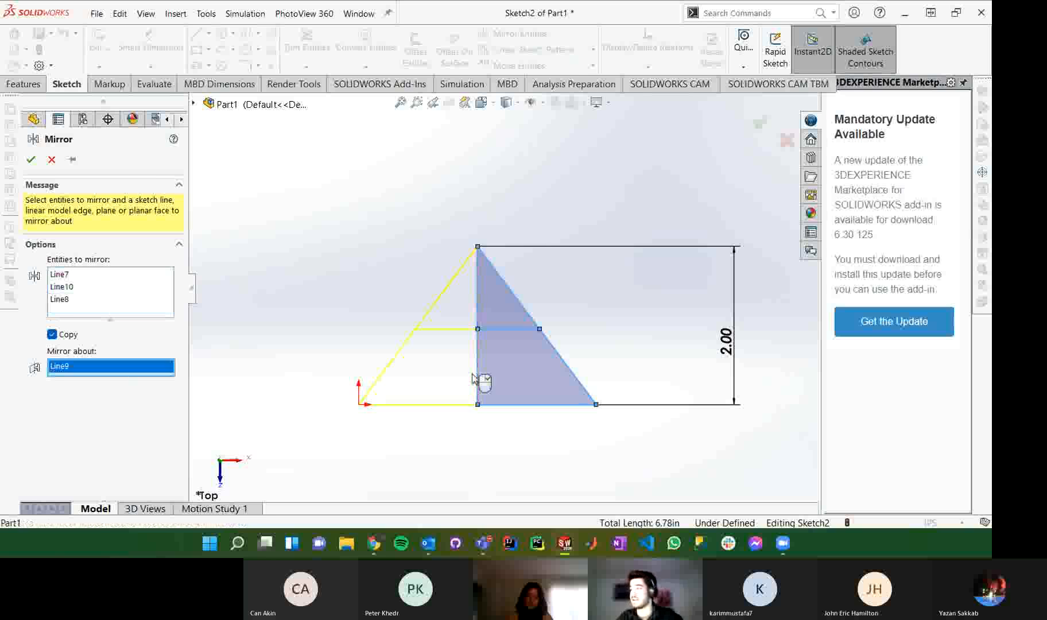
click(31, 159)
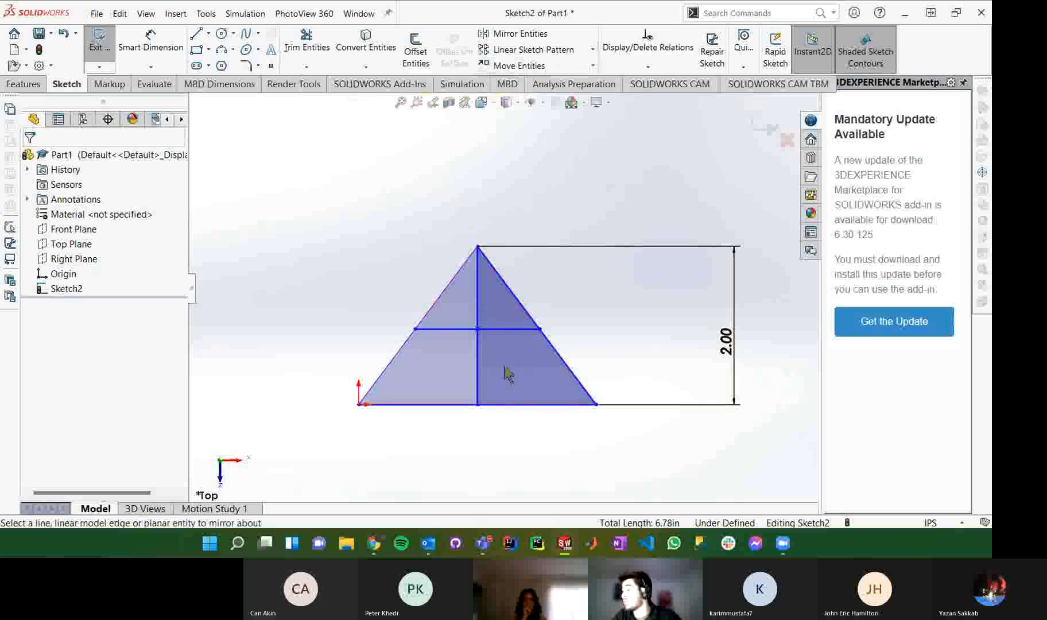
Step: Create a linear sketch pattern of the triangle outline along the X-axis with 2 instances spaced 5 in apart
right_click(519, 50)
click(520, 50)
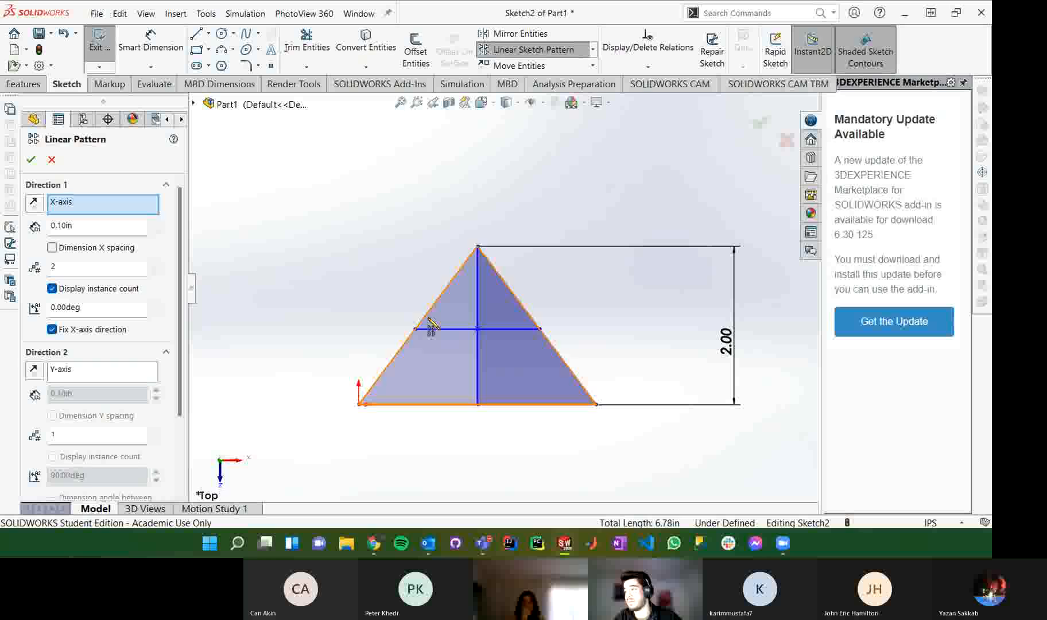
click(435, 346)
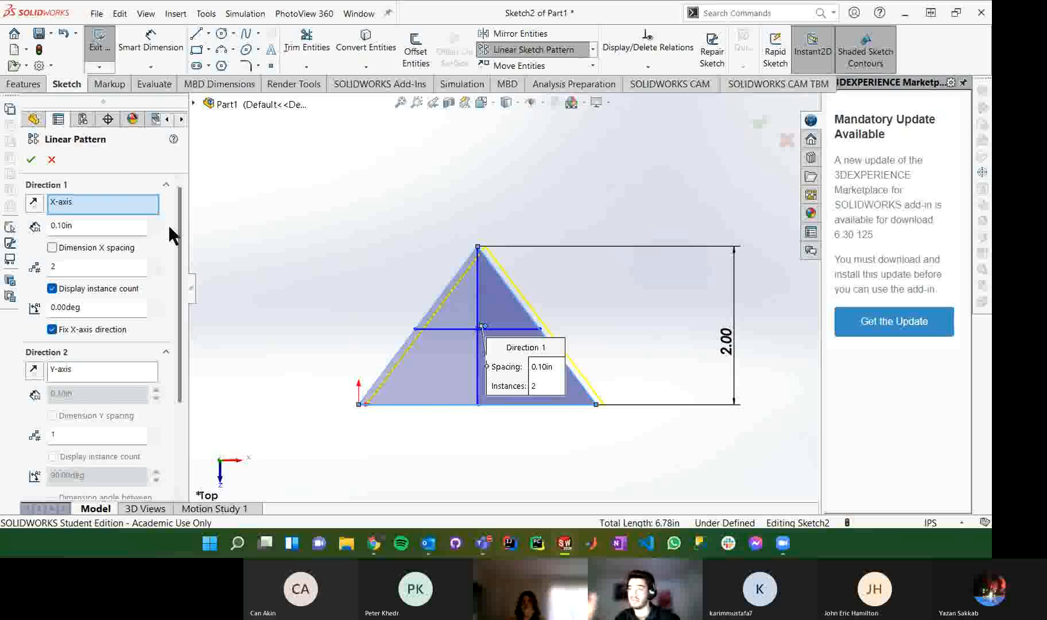
double_click(118, 231)
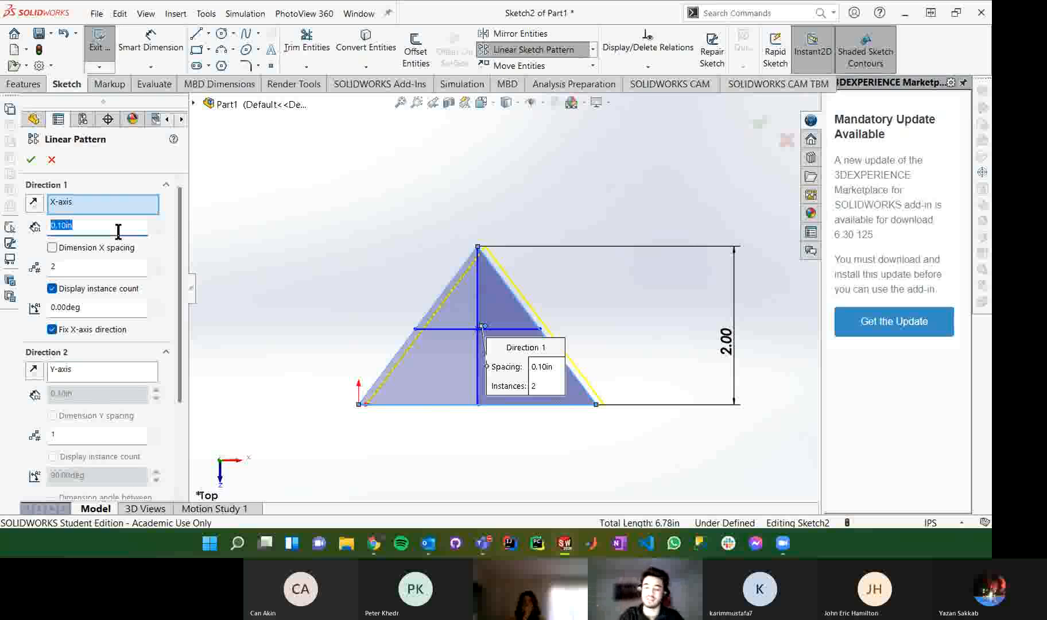
text(5)
key(Return)
scroll(289, 378, down, 4)
scroll(278, 361, up, 12)
scroll(621, 294, down, 4)
scroll(622, 290, down, 2)
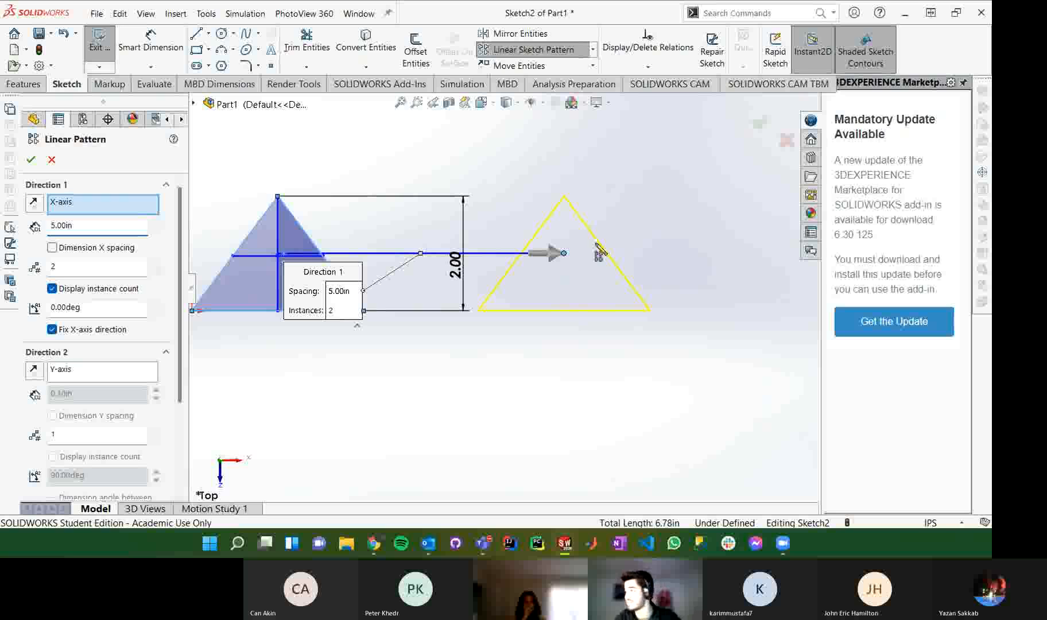
click(31, 159)
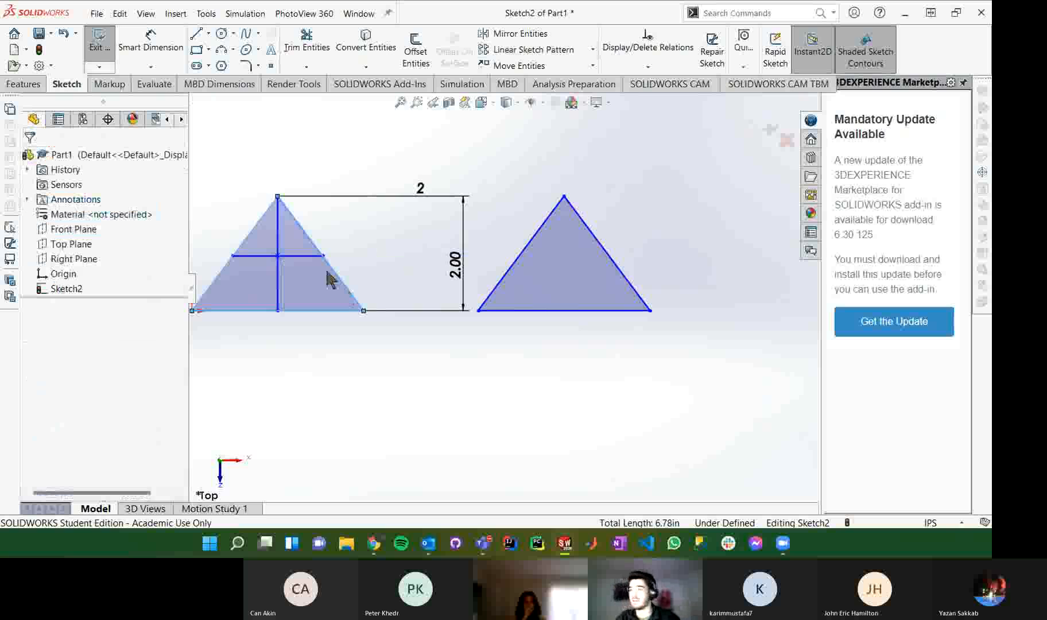
Step: Select the pattern's instance-count label, clear the selection, and undo the linear sketch pattern
click(420, 187)
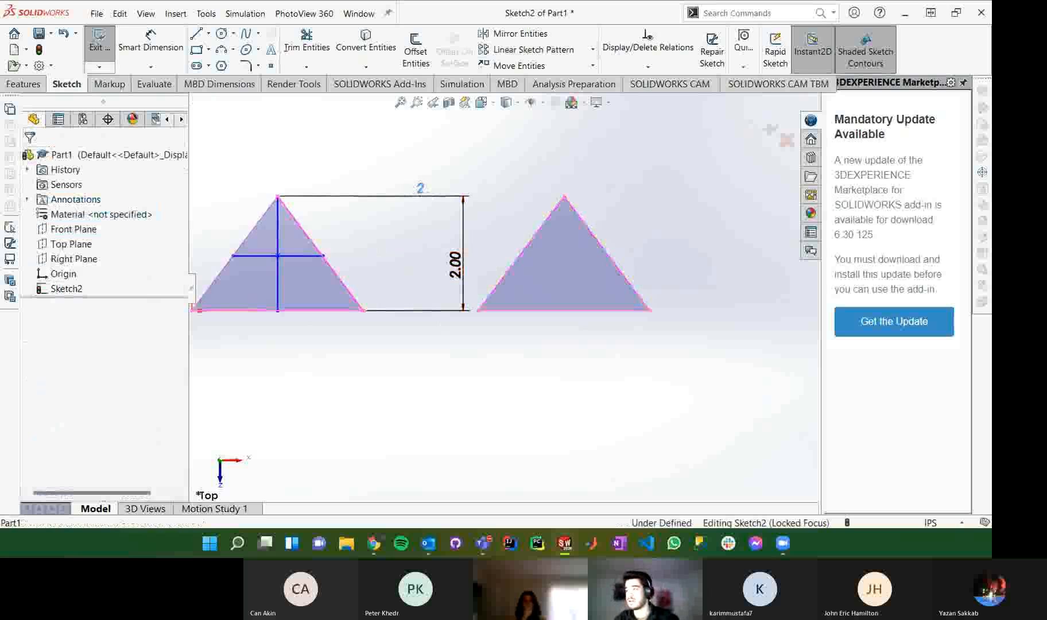
click(498, 154)
key(ctrl+z)
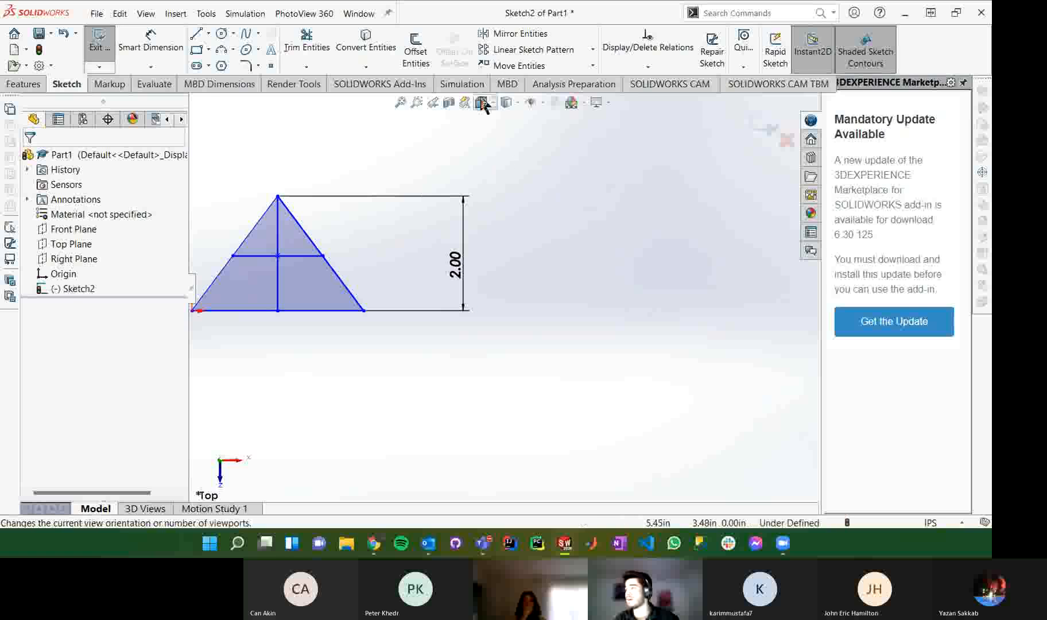
Step: Start a linear sketch pattern of the lower triangle outline and try to set its X-axis spacing to 0
click(498, 51)
click(294, 218)
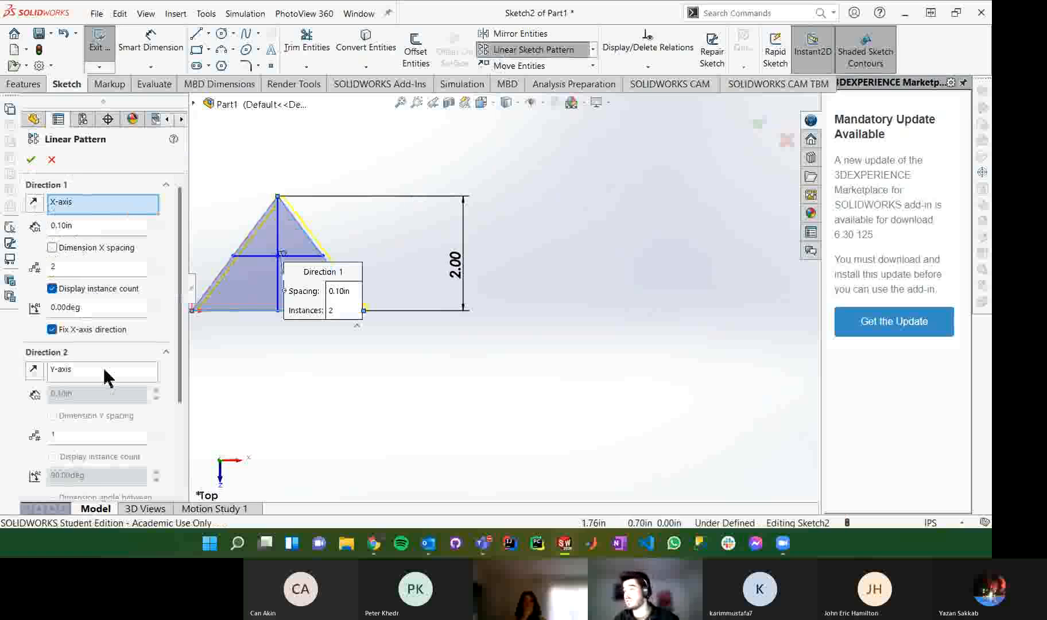
double_click(94, 225)
text(0)
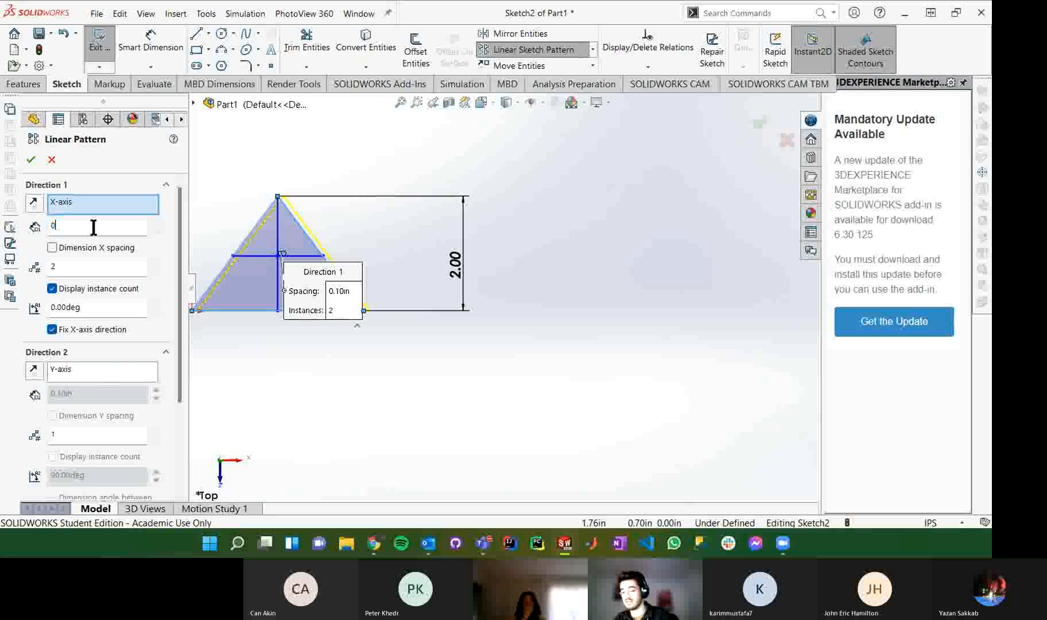
click(58, 210)
click(570, 307)
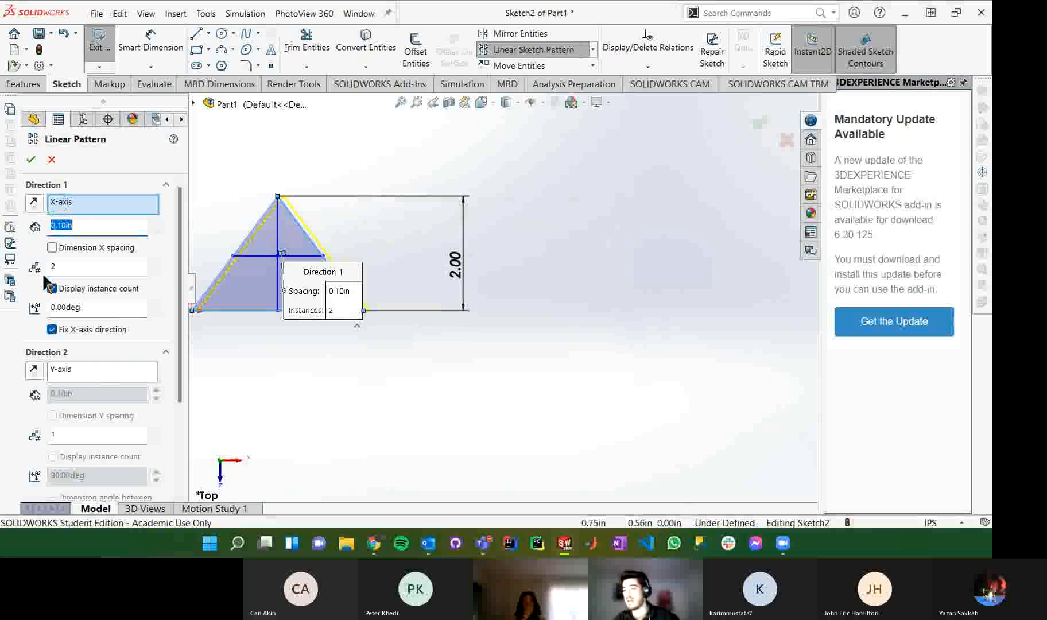
text(0)
click(578, 304)
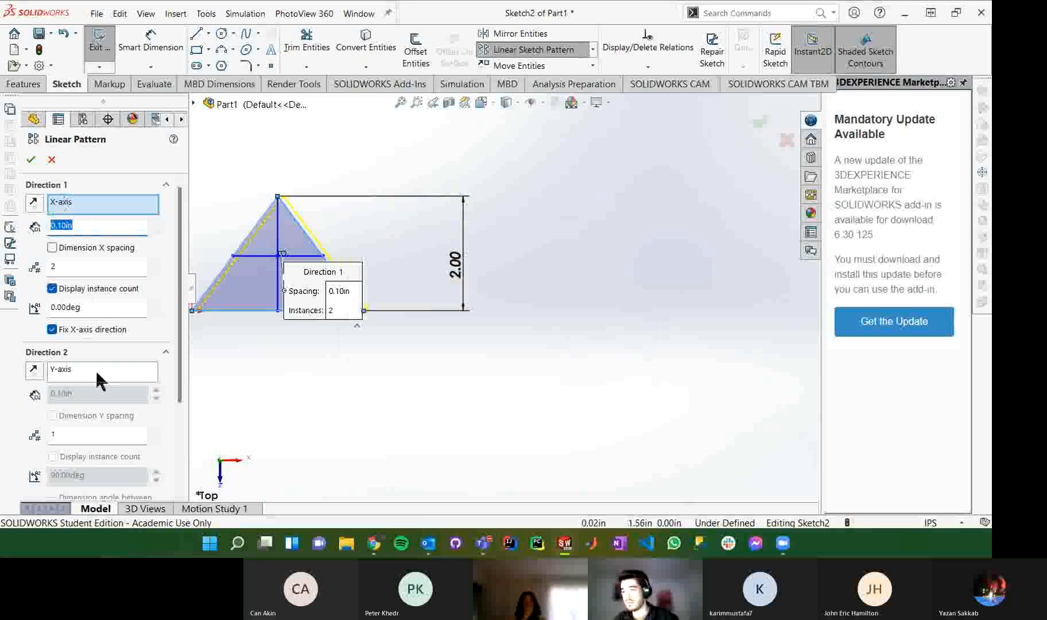
Step: Reverse the pattern's X-axis direction twice, and disable its instance count display and fixed X-axis direction
scroll(92, 396, down, 2)
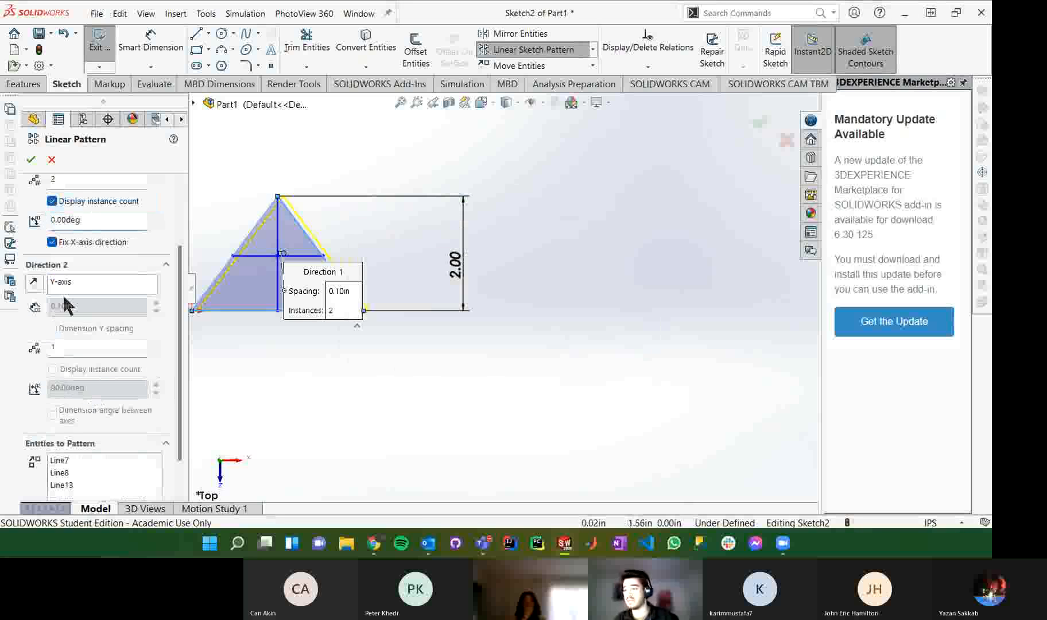
scroll(80, 307, up, 2)
click(34, 205)
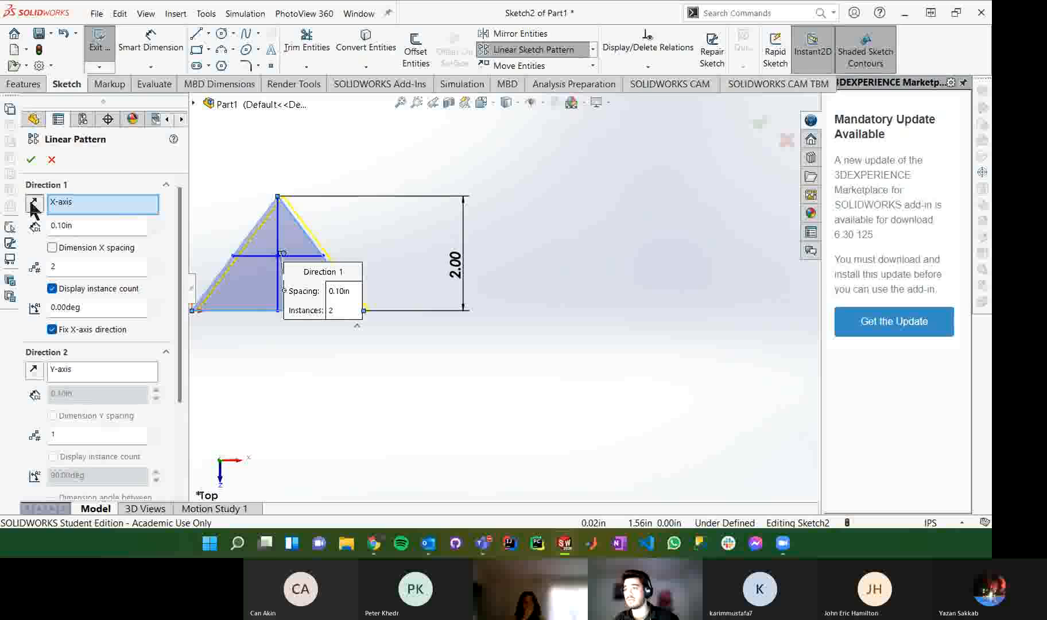
click(32, 204)
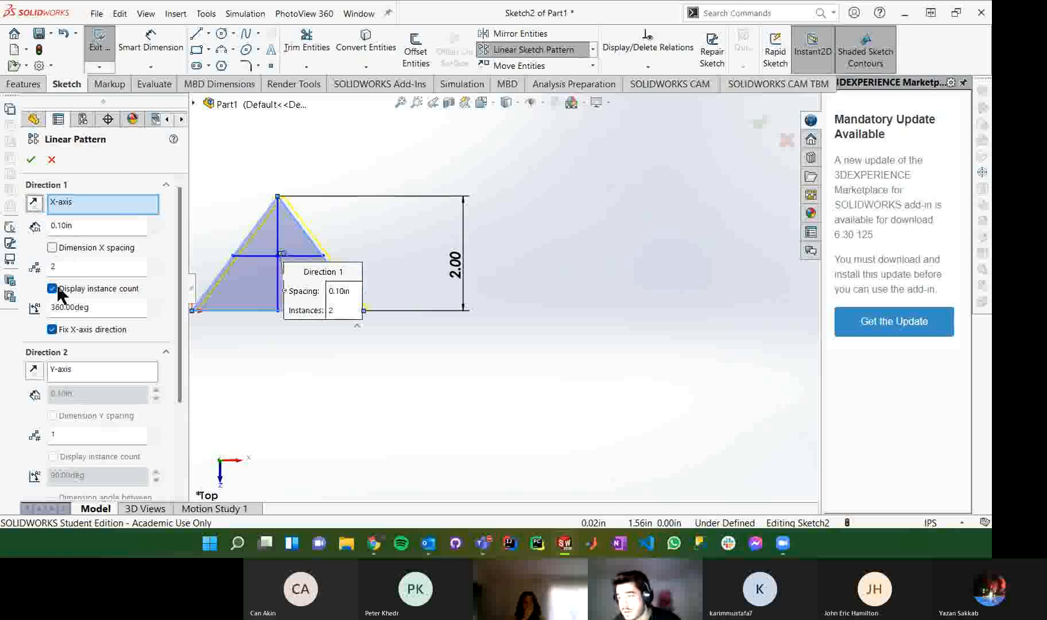
click(53, 328)
click(52, 288)
scroll(55, 293, down, 3)
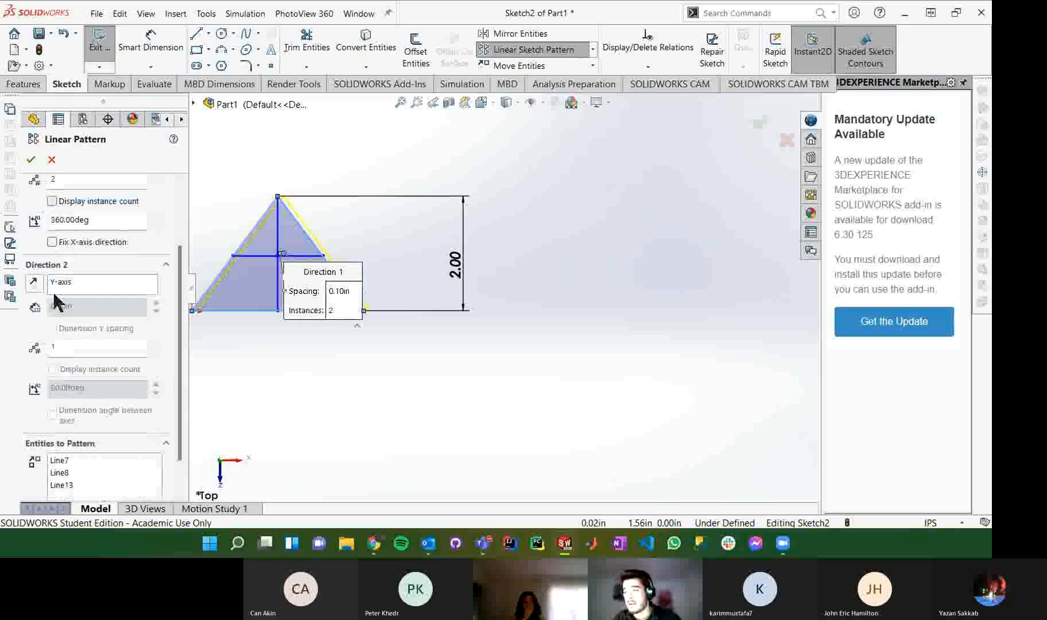
Step: Add the vertical centre line to the pattern, with 2 instances along the Y-axis and 1 along the X-axis
click(72, 290)
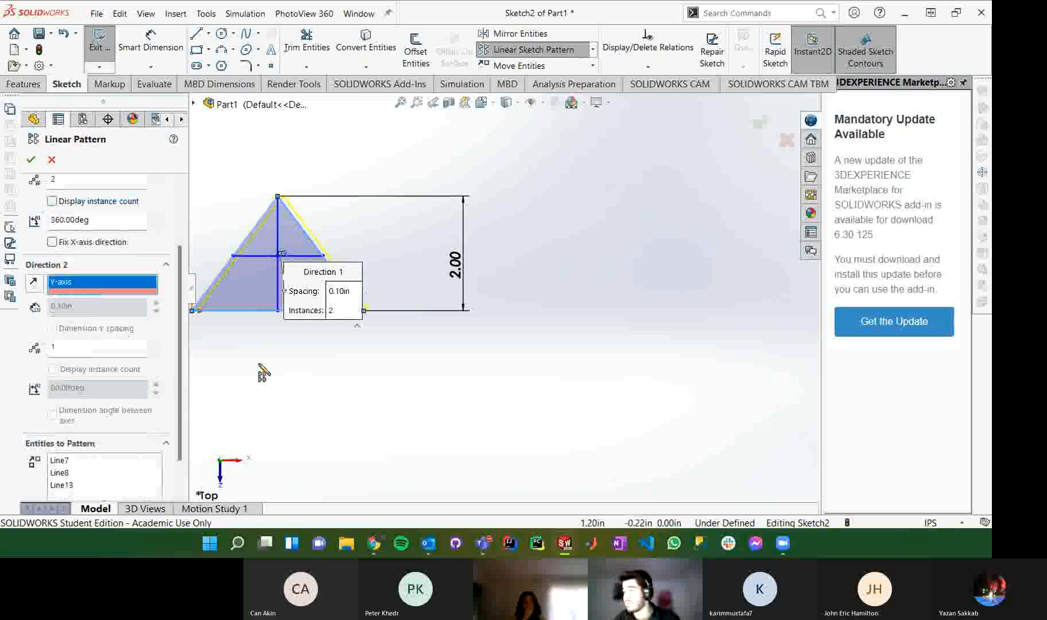
click(278, 246)
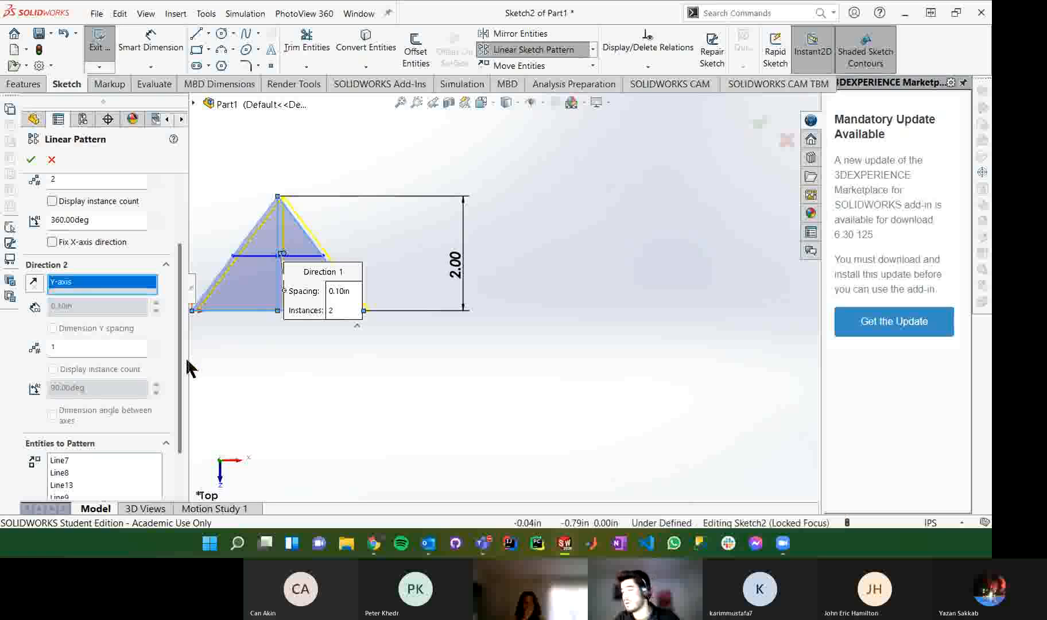
click(101, 349)
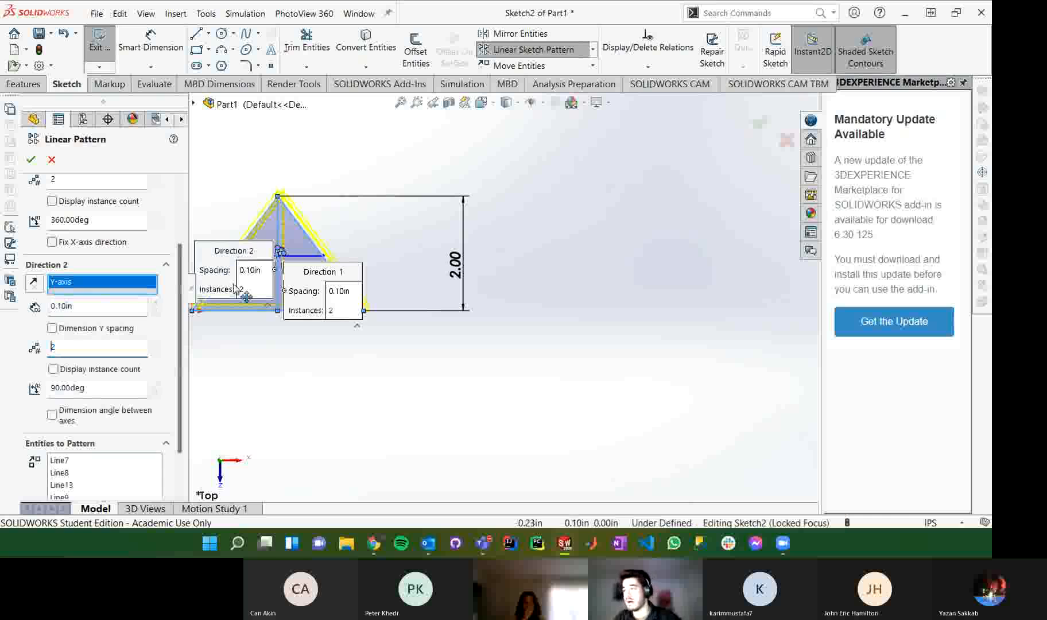
scroll(400, 382, down, 2)
scroll(400, 382, up, 3)
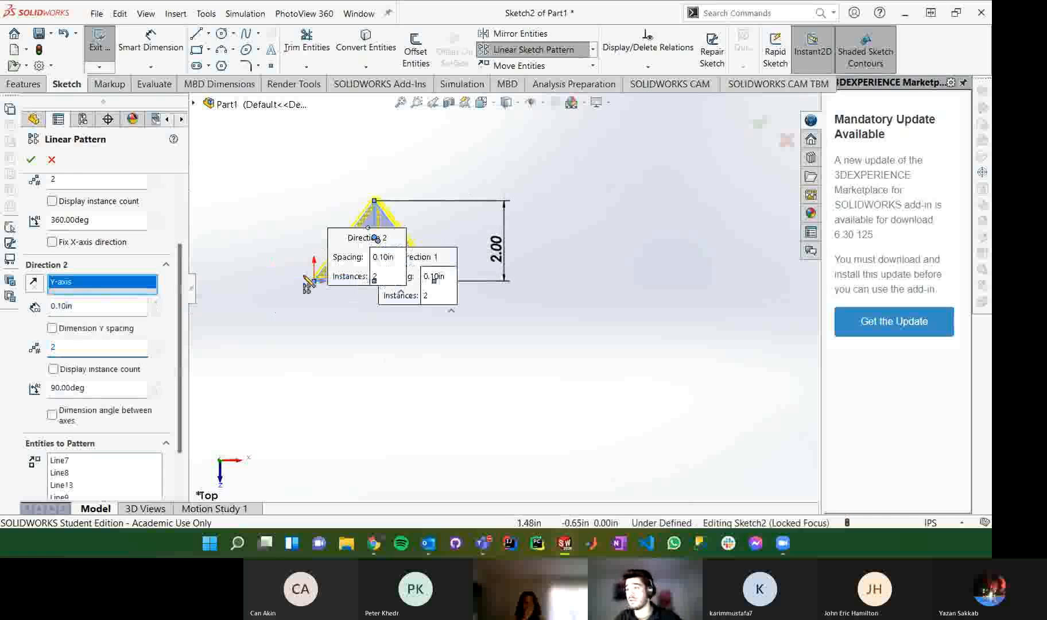
click(70, 179)
text(1)
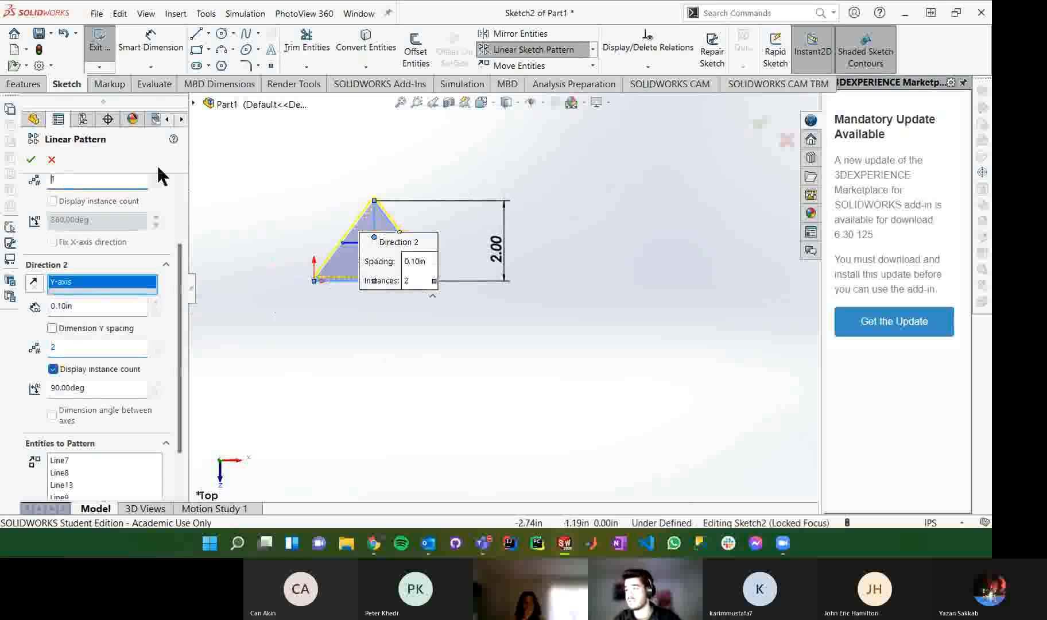
Step: Set the Y-axis spacing to 5 in and create the linear pattern of the triangle
click(103, 308)
text(5.)
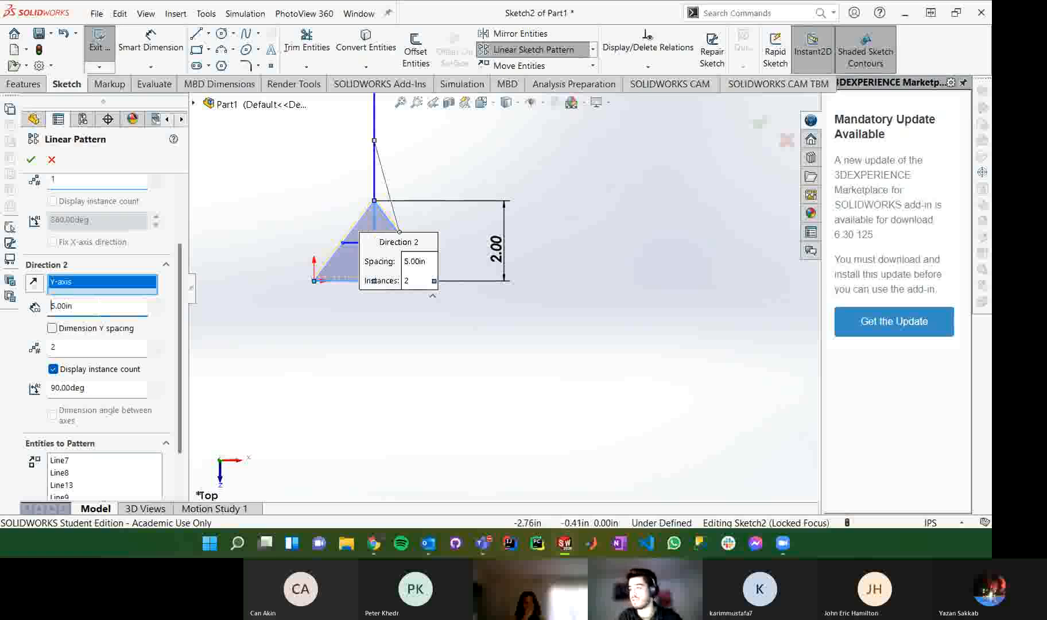
scroll(393, 394, up, 4)
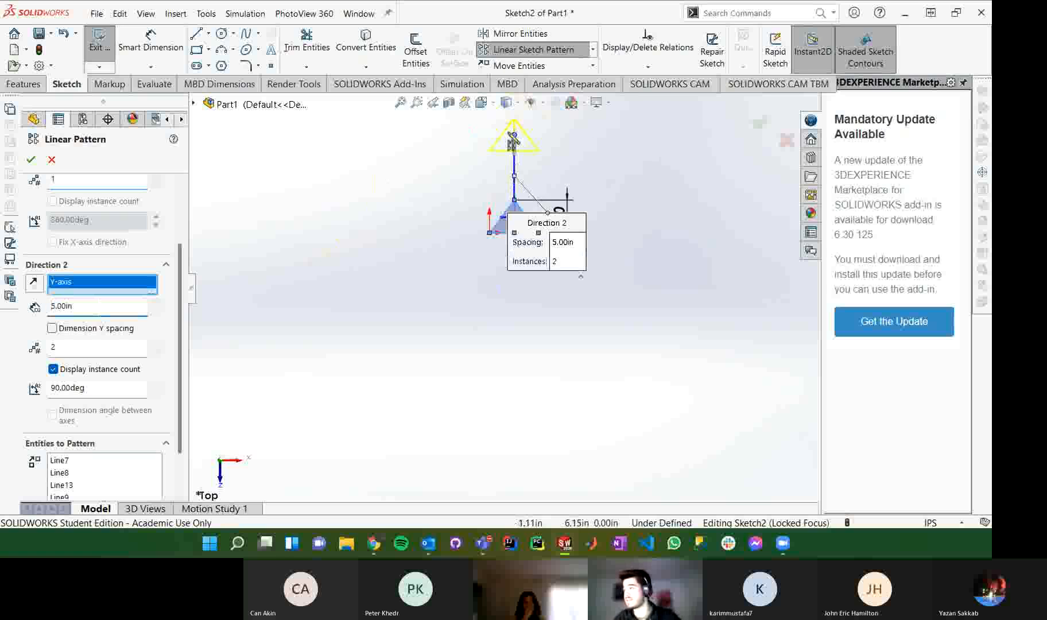
scroll(512, 138, down, 4)
click(31, 159)
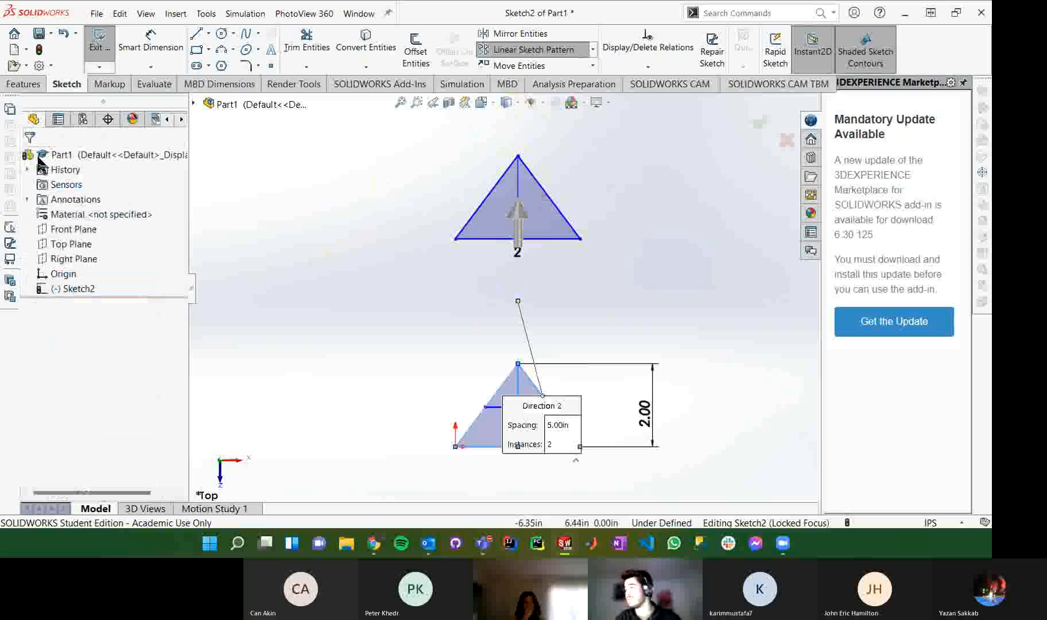
click(533, 275)
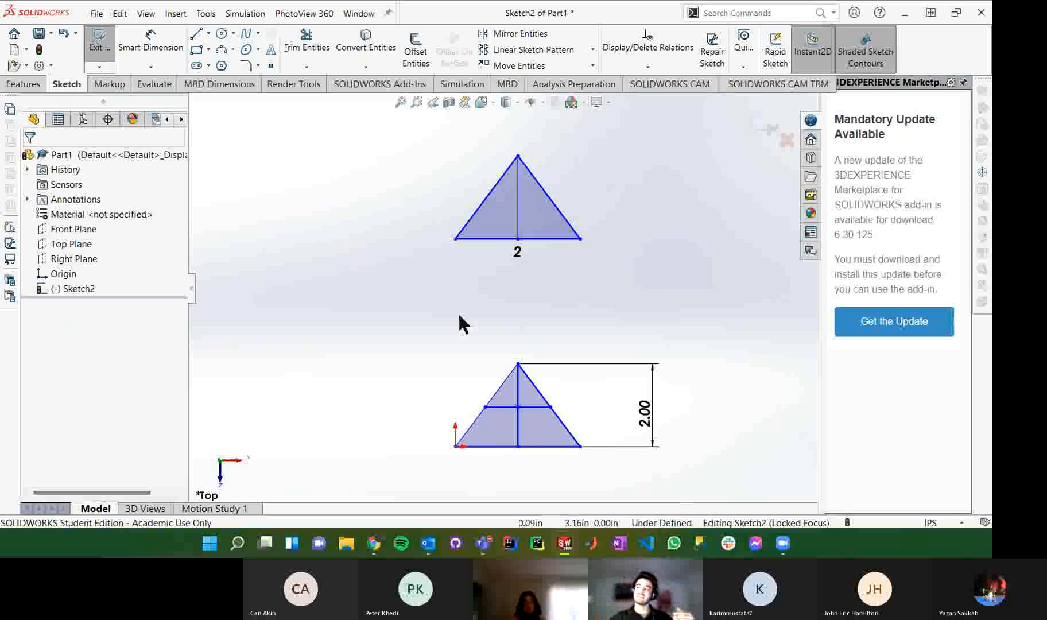
click(518, 192)
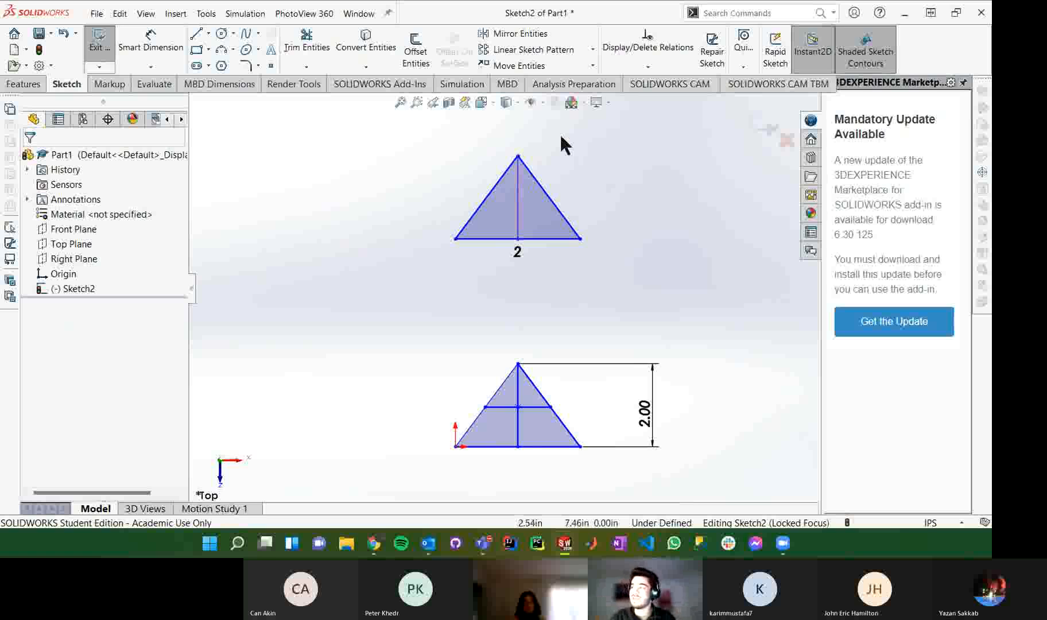
click(592, 50)
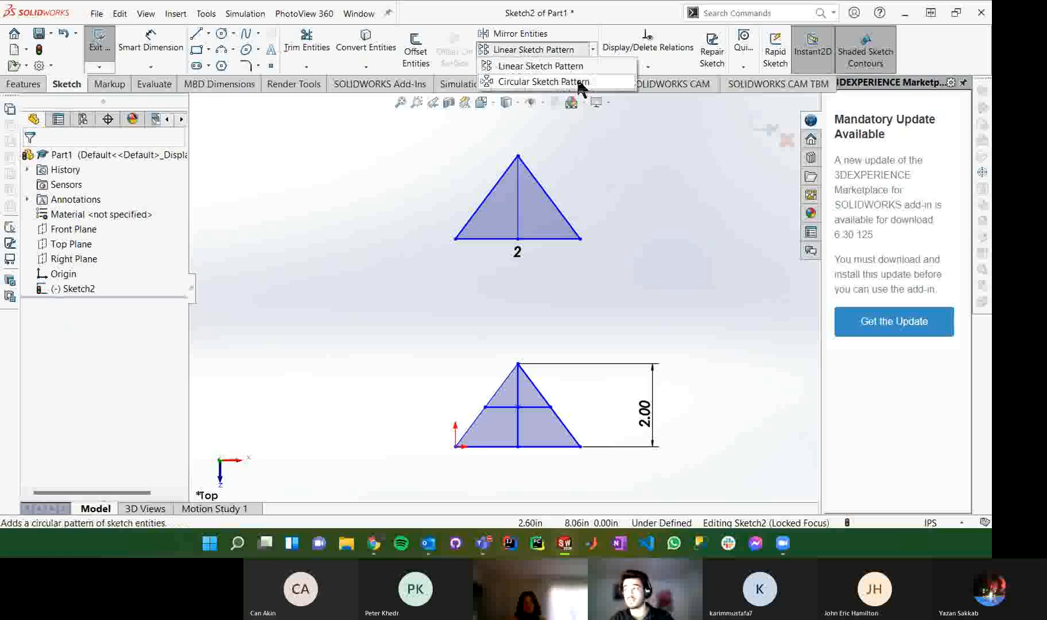
click(579, 83)
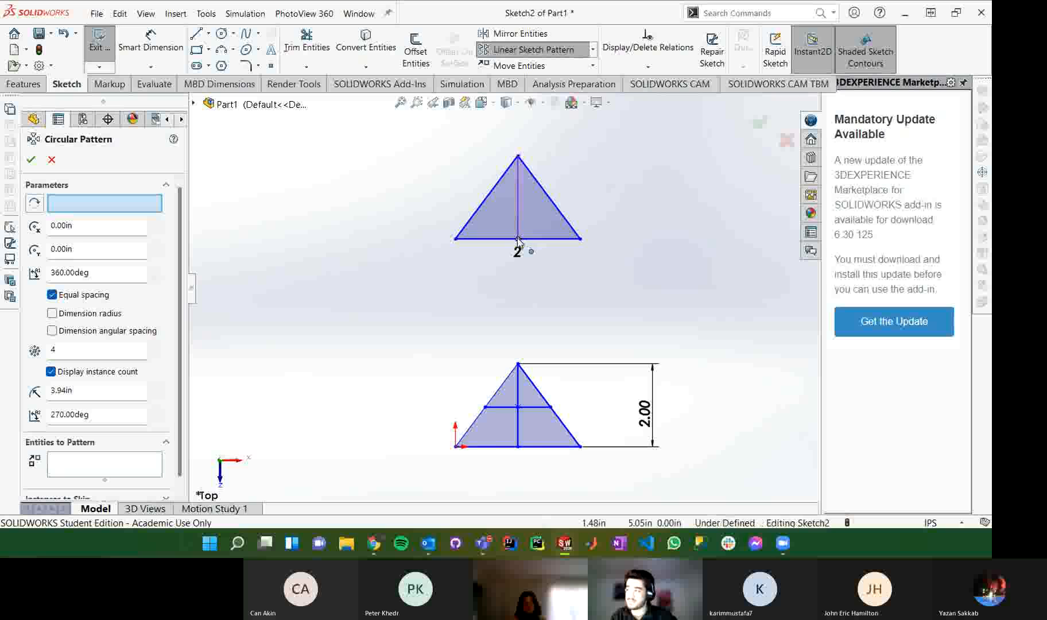
click(114, 463)
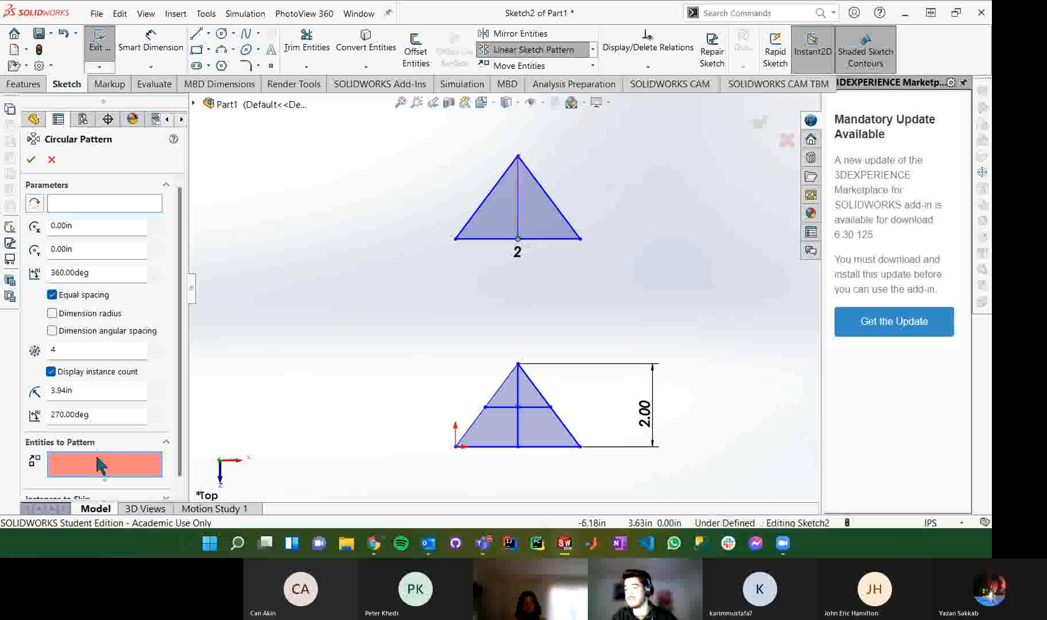
click(494, 434)
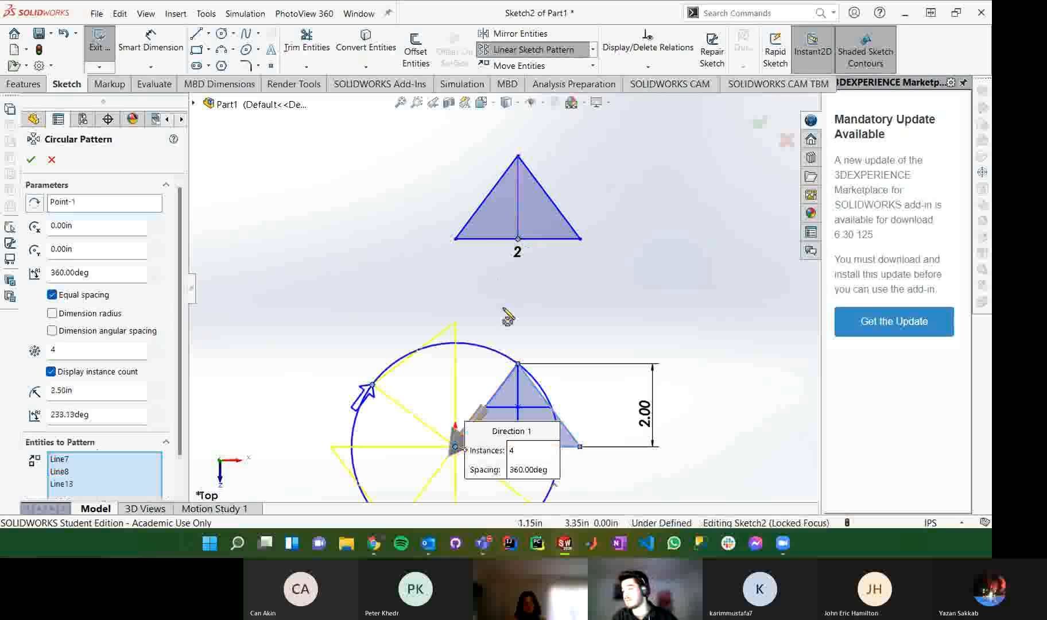
scroll(502, 285, up, 3)
right_click(90, 203)
click(132, 207)
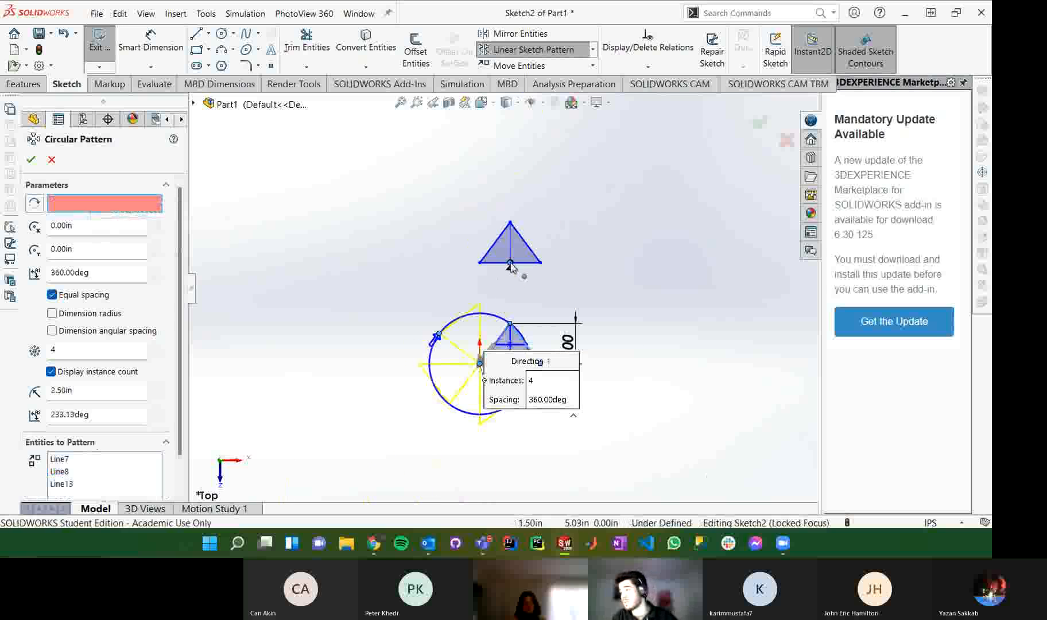
key(Escape)
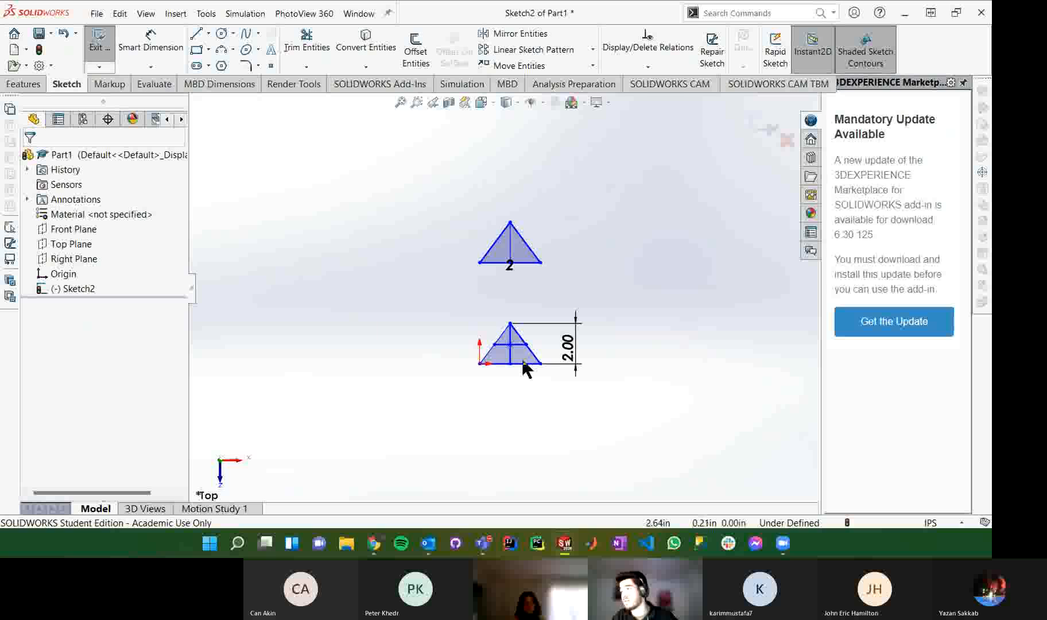
Step: Create a circular sketch pattern of the lower triangle outline about the origin with 4 equally spaced instances over 360 degrees
click(593, 50)
click(534, 80)
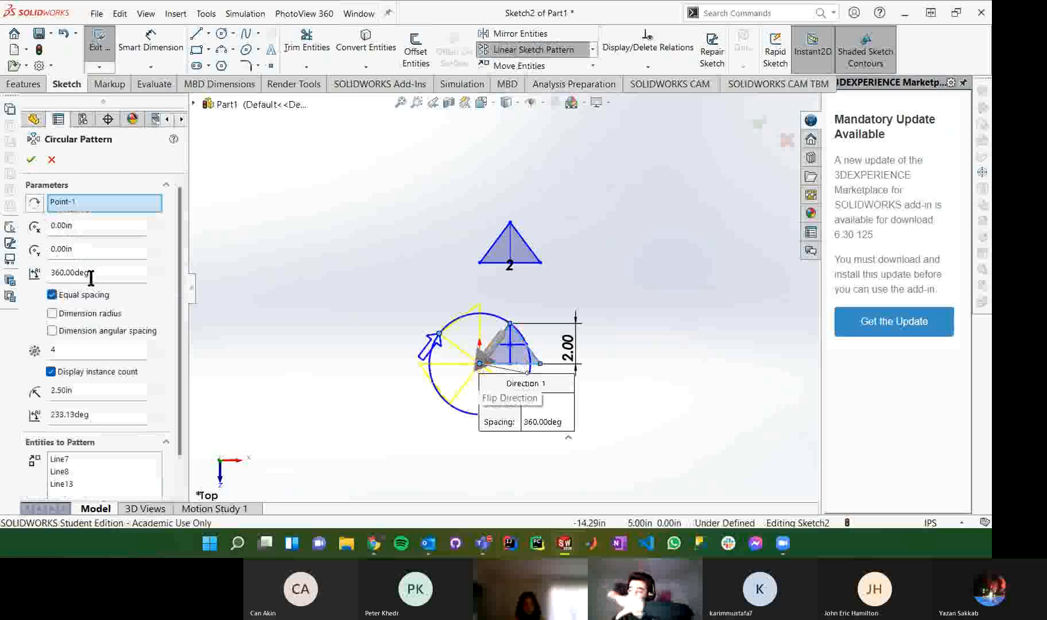
click(77, 351)
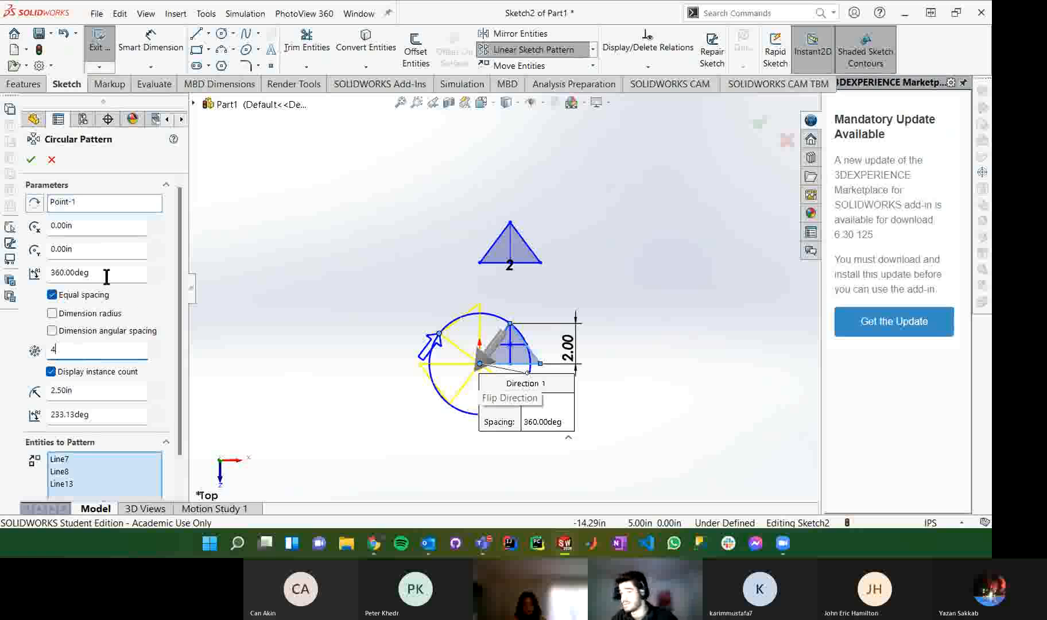
scroll(476, 372, up, 1)
scroll(489, 344, down, 3)
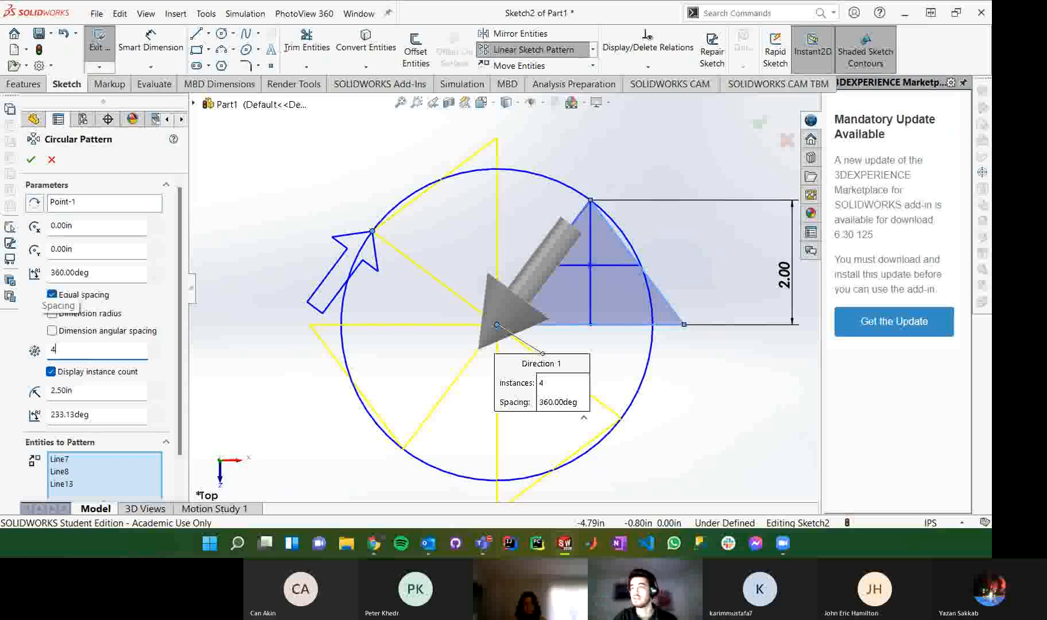
click(31, 159)
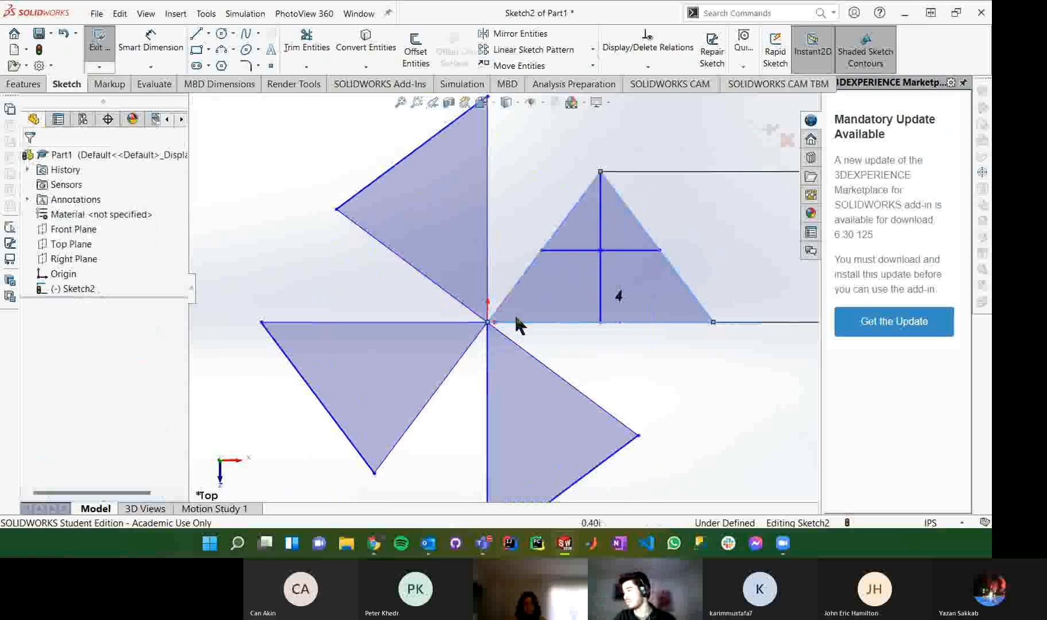
Step: Undo the circular pattern, the linear pattern and the mirroring of the half triangle
scroll(511, 322, up, 3)
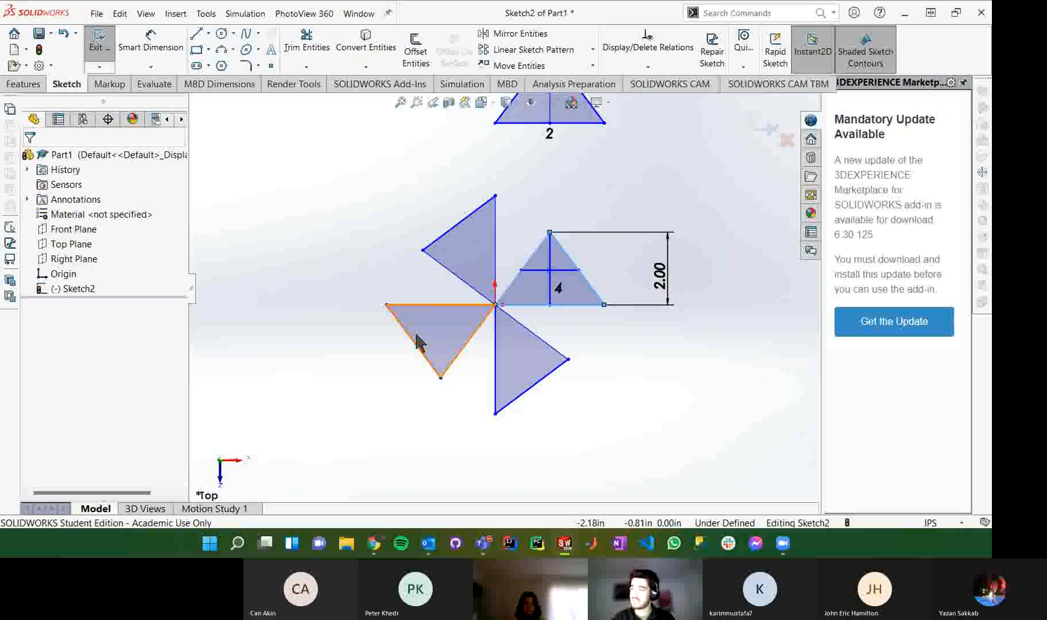
mouse_move(584, 330)
middle_down()
mouse_move(659, 384)
mouse_move(665, 206)
middle_up()
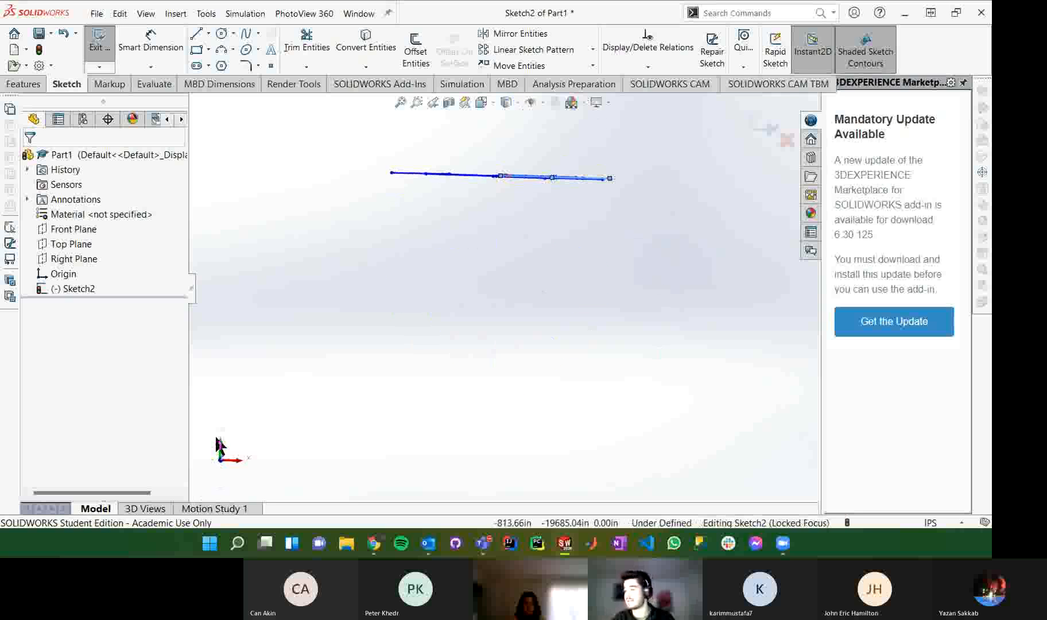
mouse_move(511, 327)
middle_down()
mouse_move(525, 313)
mouse_move(542, 393)
mouse_move(466, 396)
mouse_move(537, 393)
mouse_move(513, 403)
middle_up()
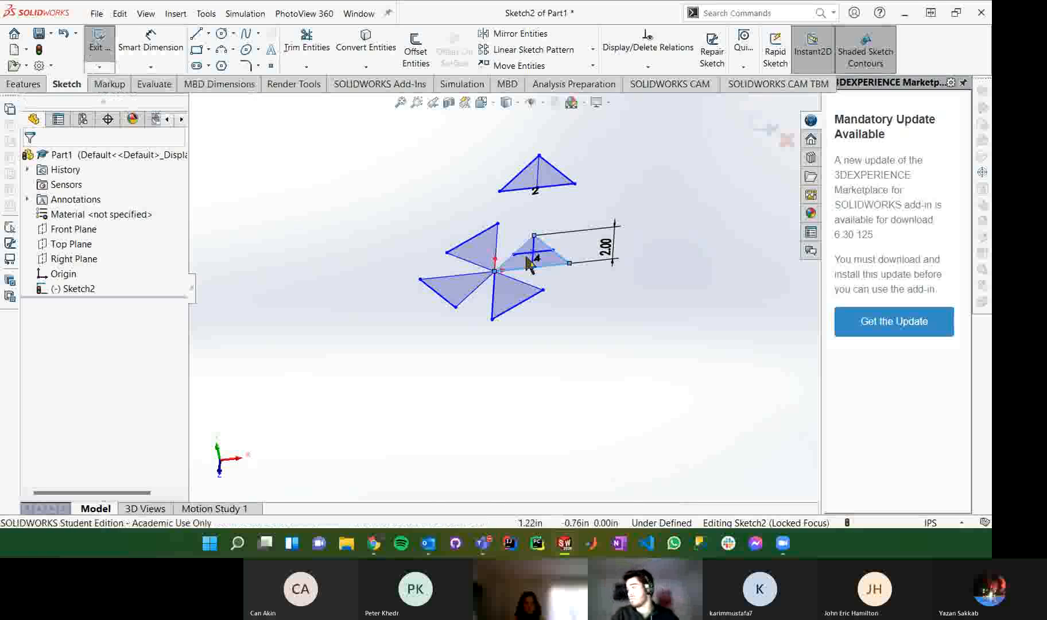
key(ctrl+z)
key(ctrl+z)
key(ctrl+z)
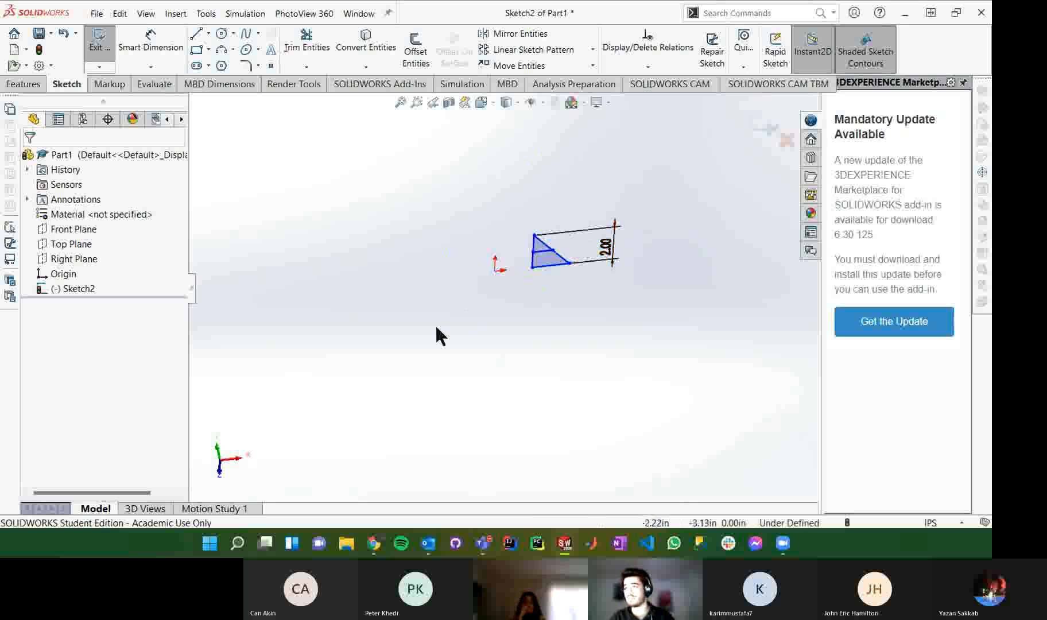
Step: Exit the sketch containing the remaining half triangle
click(101, 43)
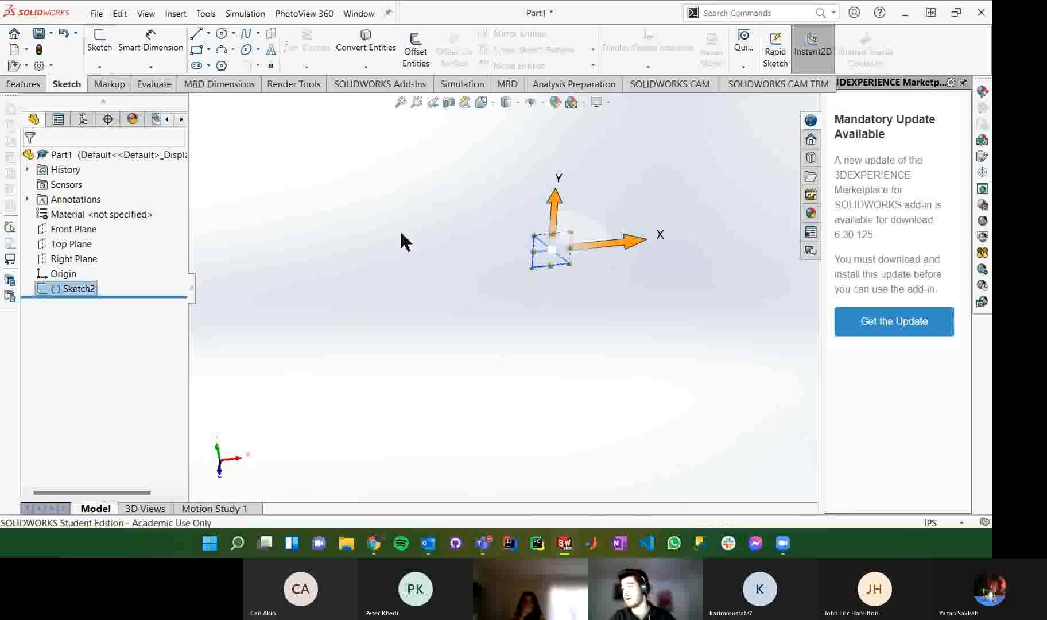
mouse_move(655, 302)
middle_down()
mouse_move(653, 353)
mouse_move(681, 393)
middle_up()
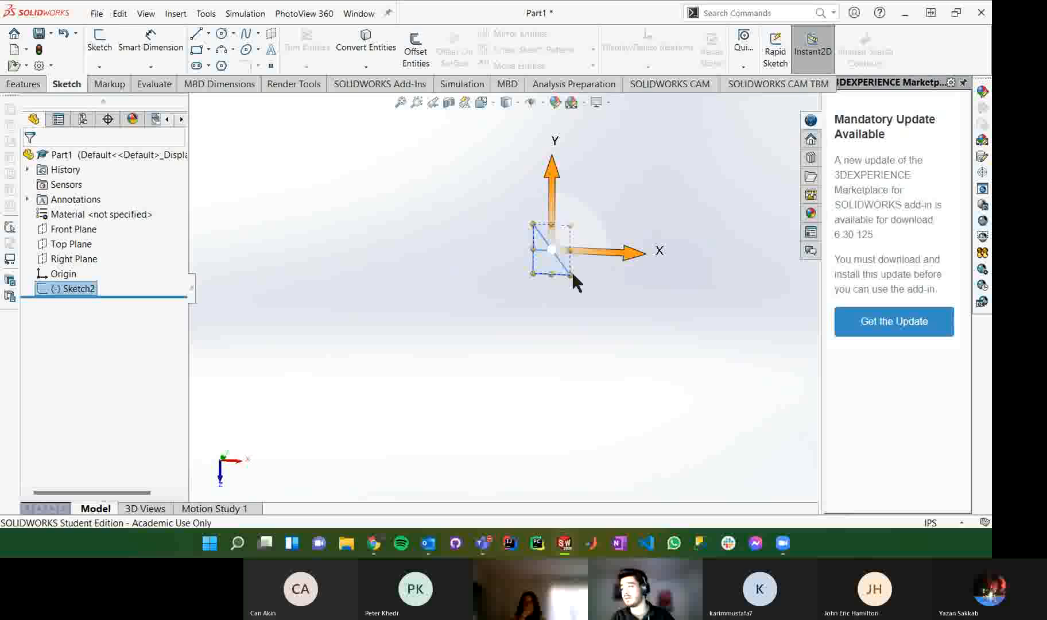
scroll(557, 246, down, 3)
scroll(551, 253, down, 4)
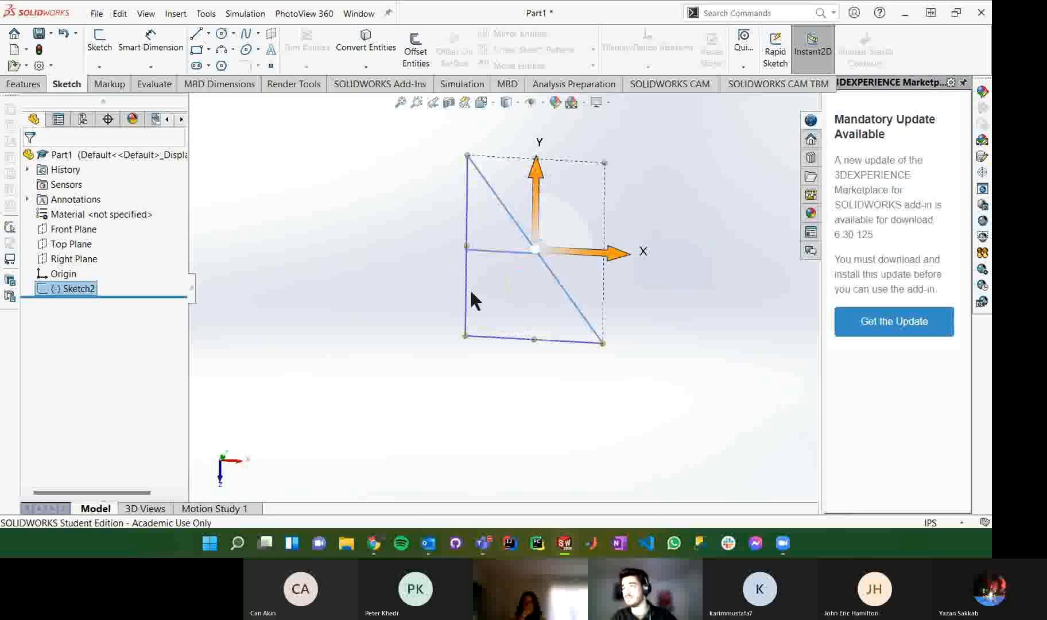
click(468, 285)
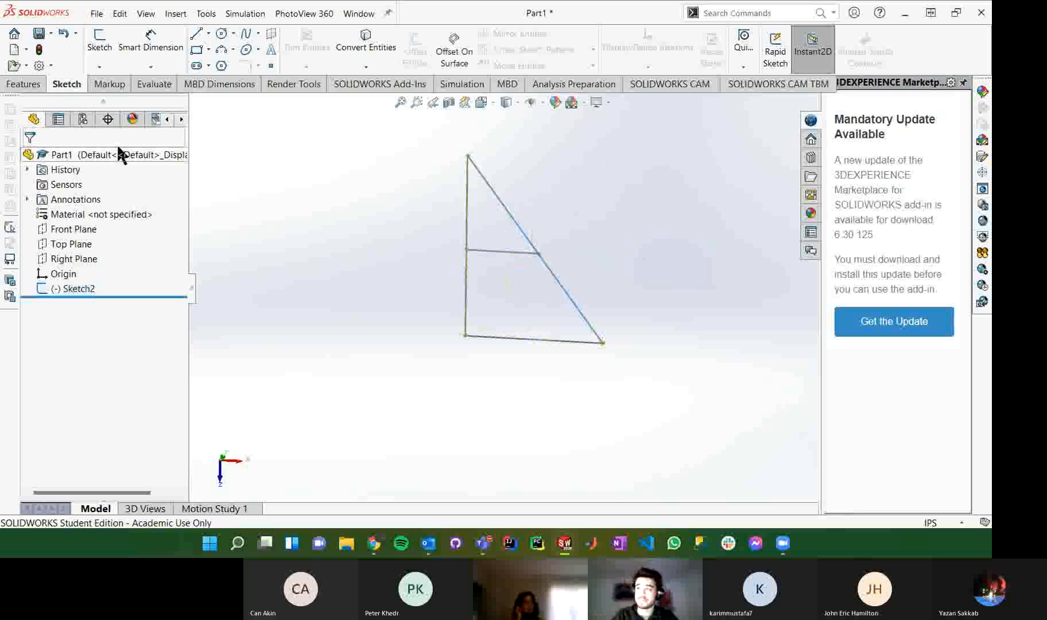
click(30, 84)
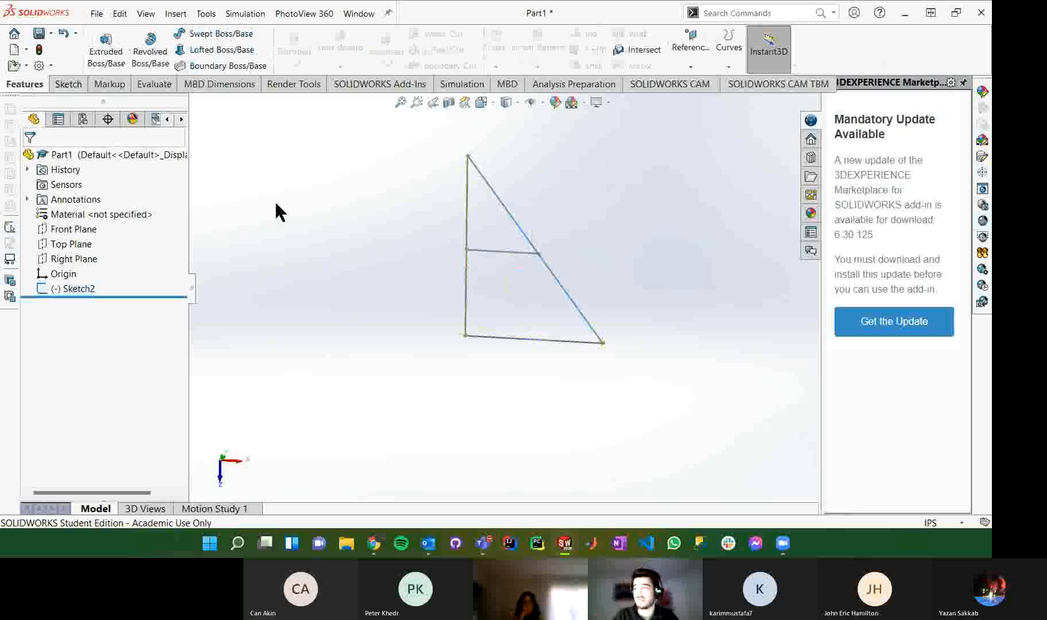
click(69, 85)
click(29, 85)
click(69, 85)
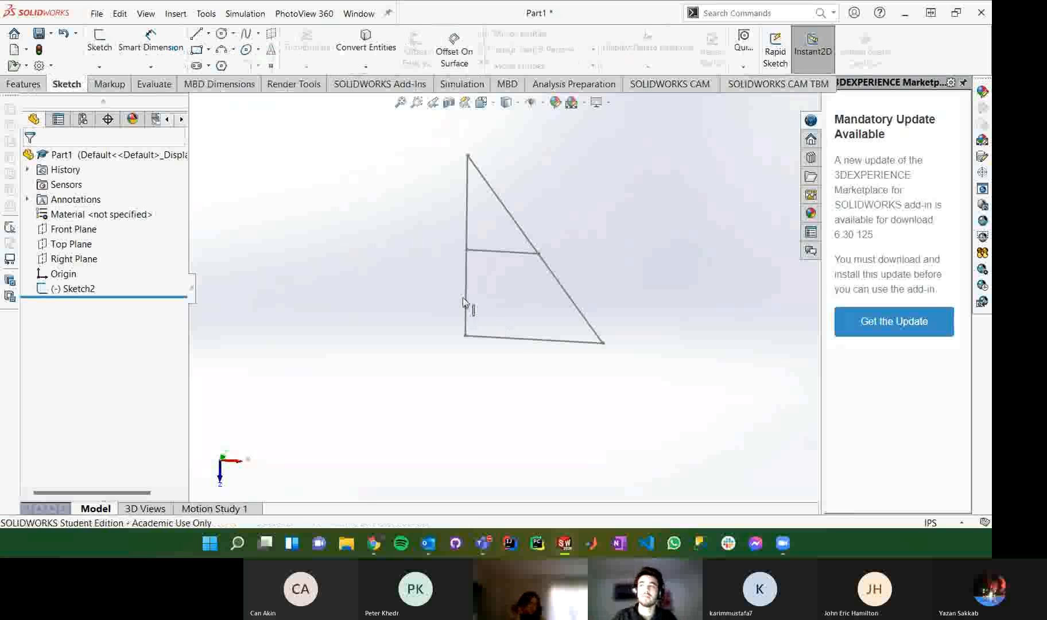
Step: Start an Extruded Boss/Base from the triangle sketch and clear its preselected contour
click(26, 84)
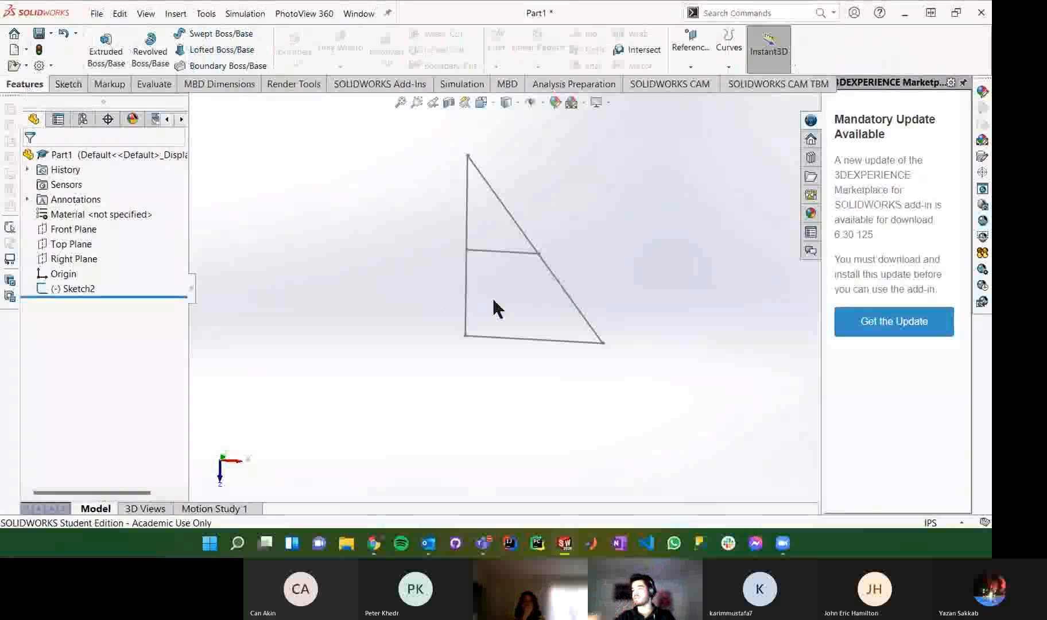
scroll(493, 305, up, 1)
click(116, 54)
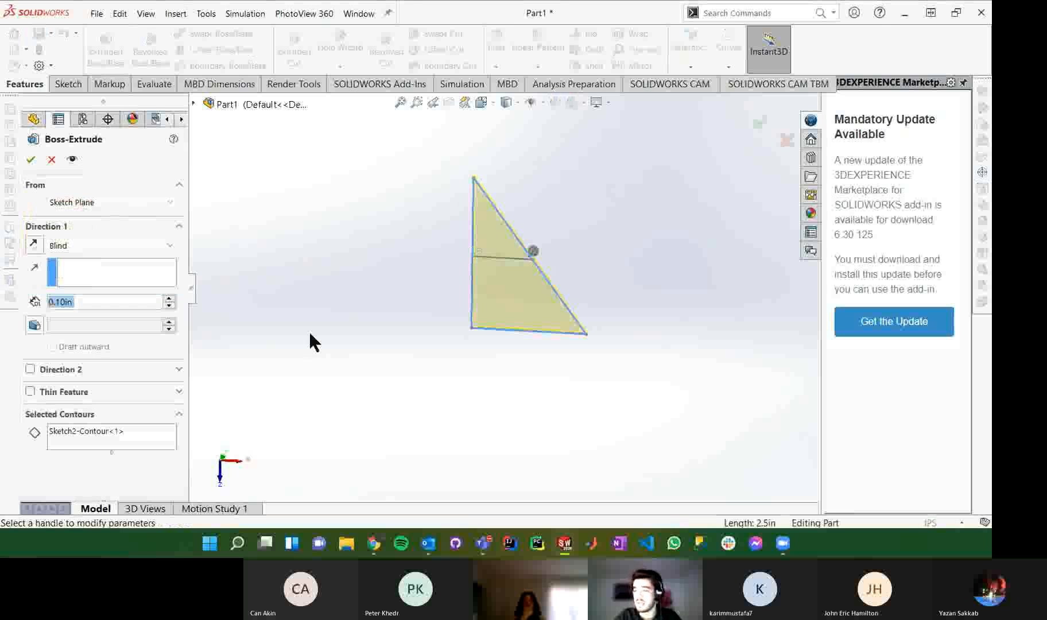
click(86, 434)
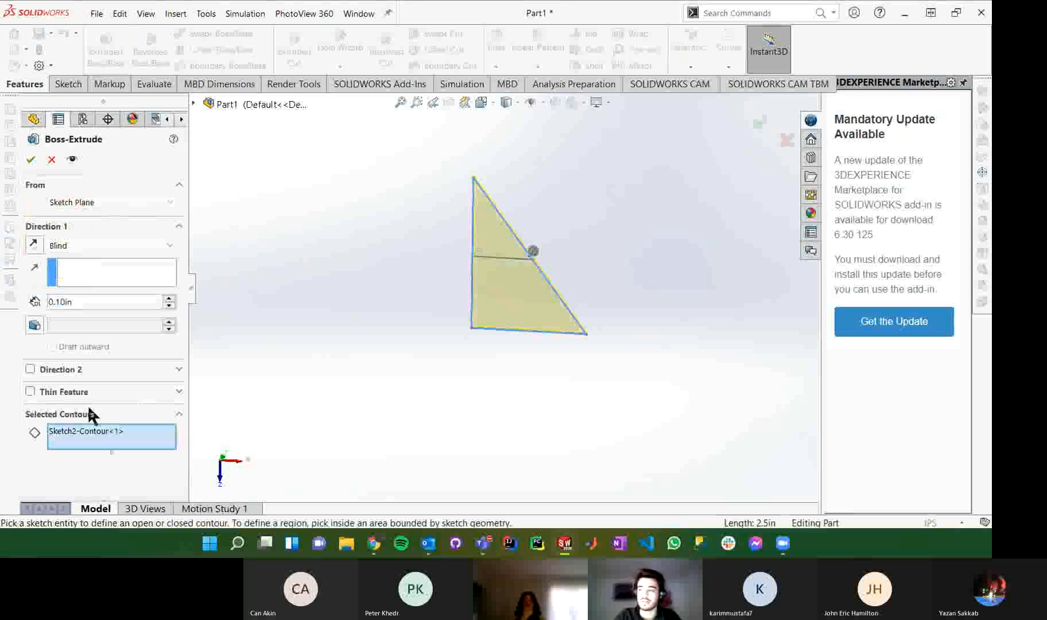
right_click(85, 438)
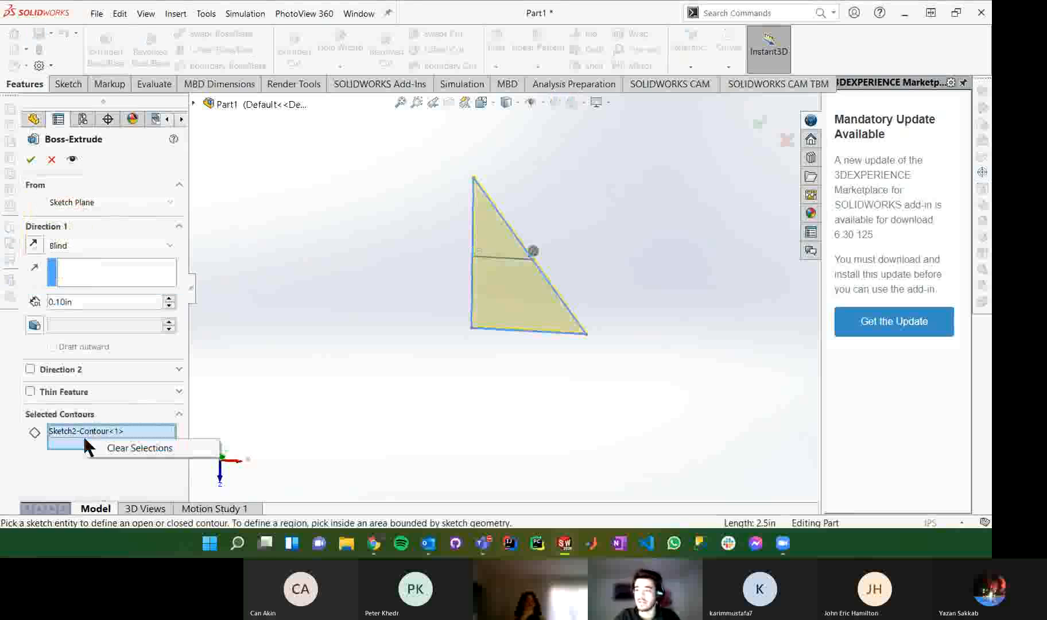
click(123, 449)
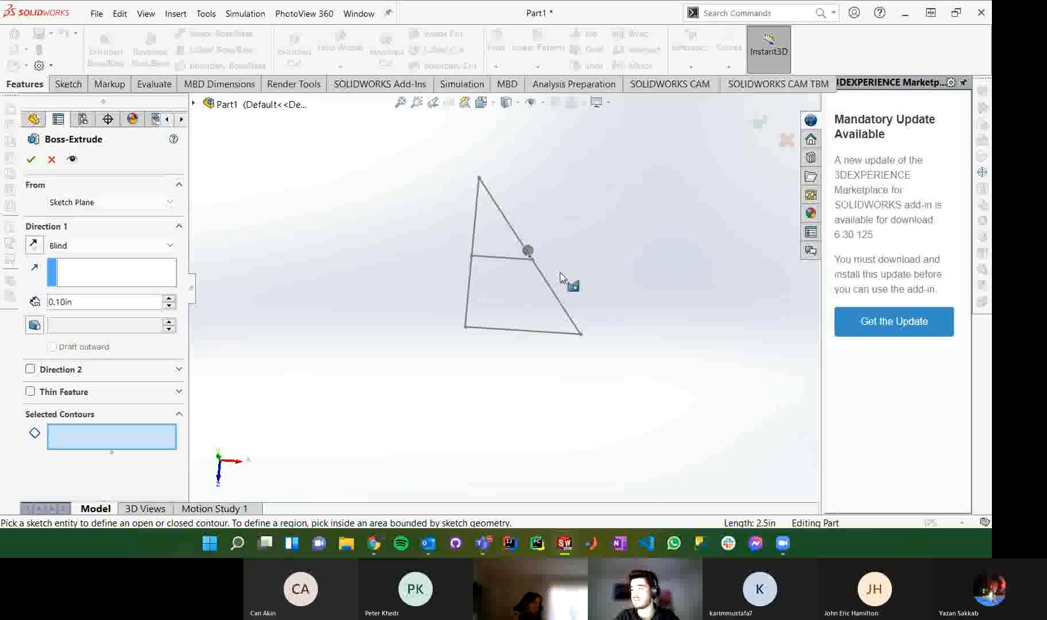
Step: Pick the lower and upper regions of the triangle as the contours to extrude
click(523, 287)
mouse_move(642, 263)
middle_down()
mouse_move(584, 238)
mouse_move(539, 268)
mouse_move(593, 278)
middle_up()
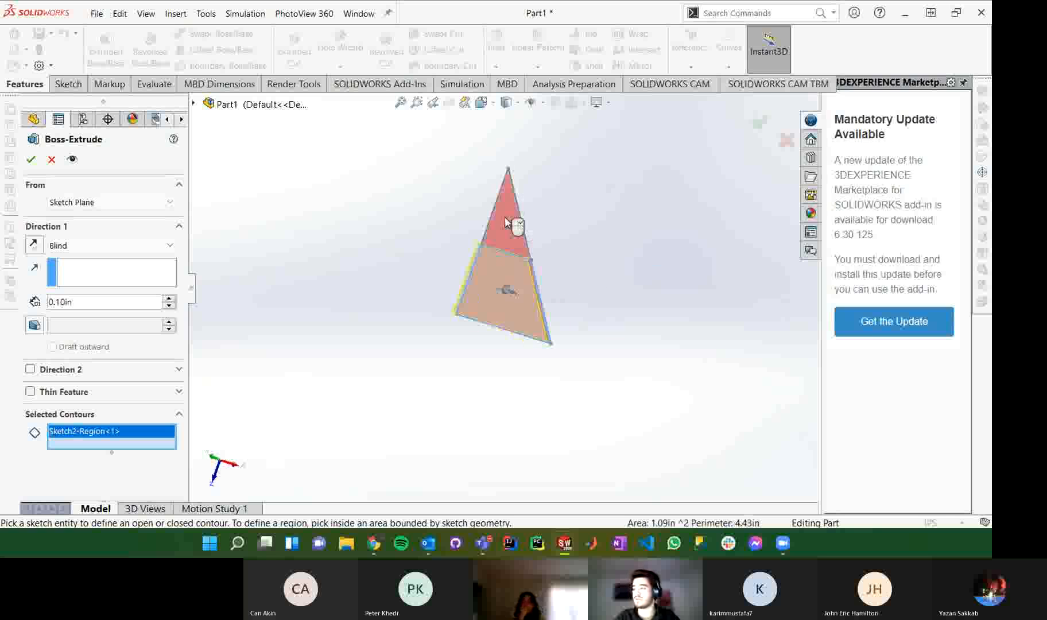
mouse_move(541, 200)
middle_down()
mouse_move(561, 196)
mouse_move(563, 208)
middle_up()
mouse_move(560, 267)
middle_down()
mouse_move(528, 218)
mouse_move(561, 253)
mouse_move(481, 241)
middle_up()
key(f)
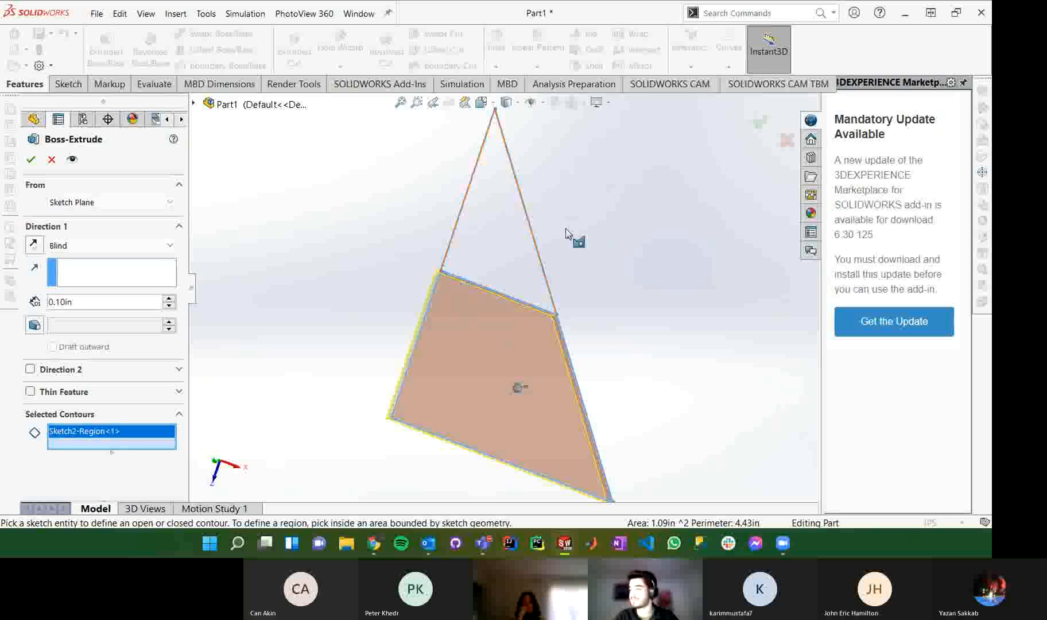
click(496, 232)
middle_drag(608, 345, 611, 225)
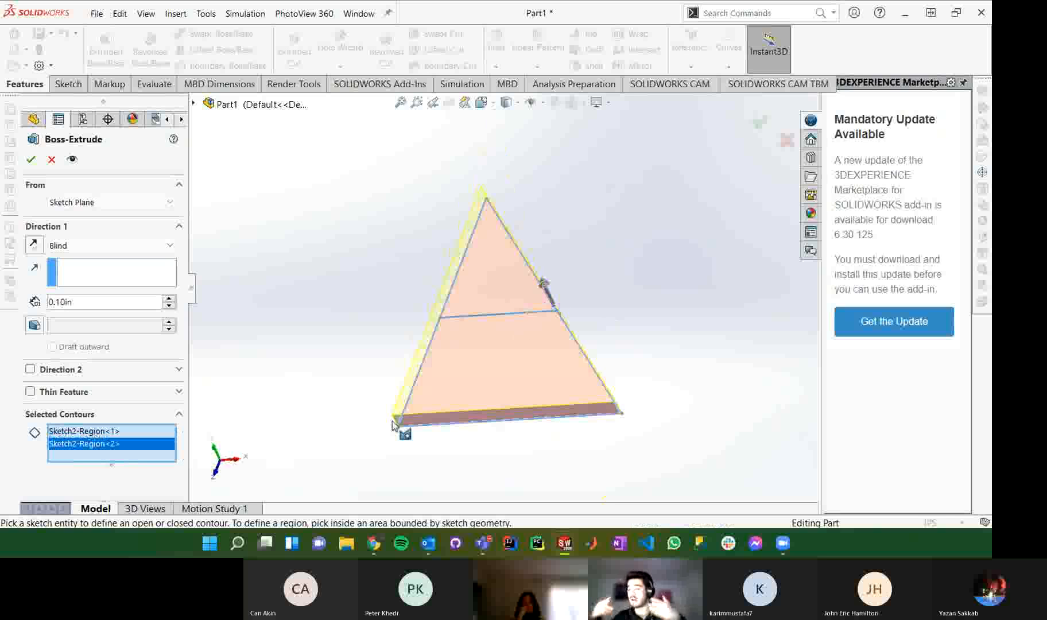
Step: Set the blind extrusion depth to 4 in
double_click(97, 299)
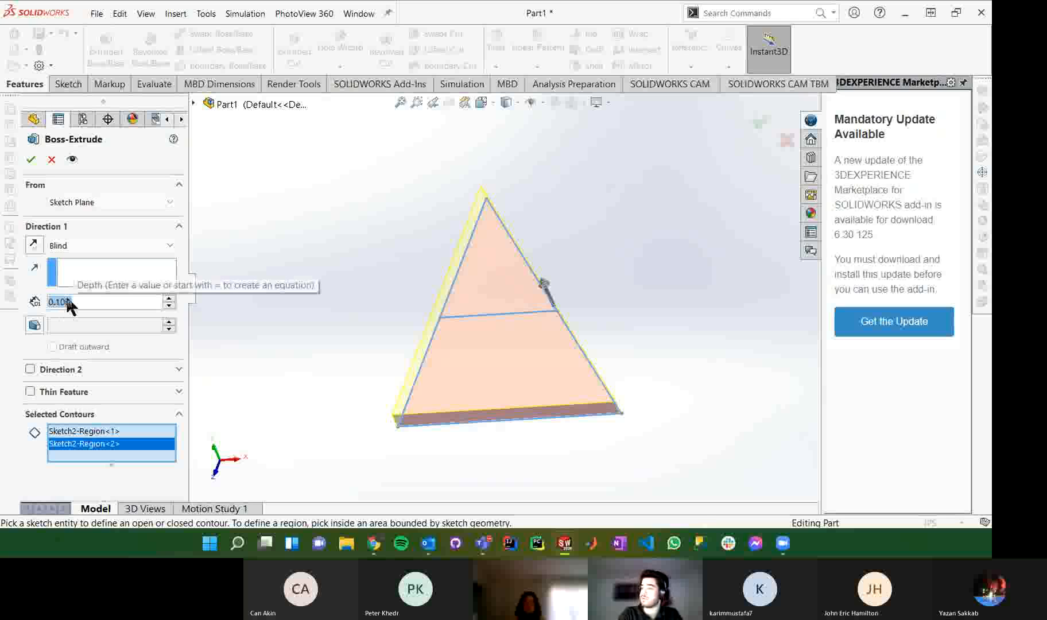
text(4)
key(Return)
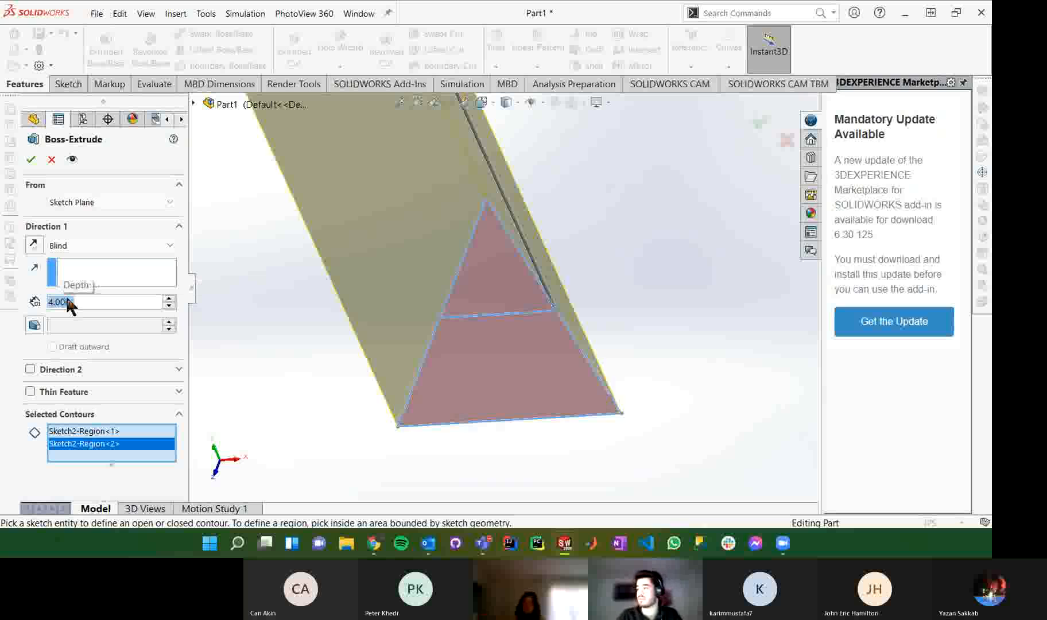
Step: Set the extrusion depth to 3 in with the Blind end condition
scroll(480, 297, up, 6)
middle_drag(480, 298, 202, 343)
double_click(104, 300)
text(3)
key(Return)
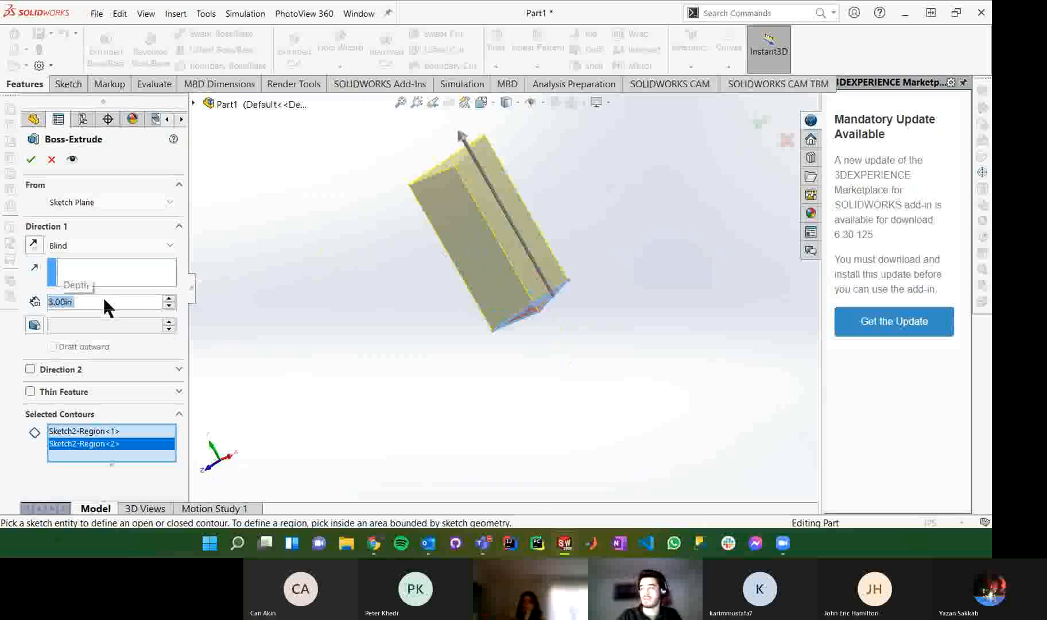
click(56, 248)
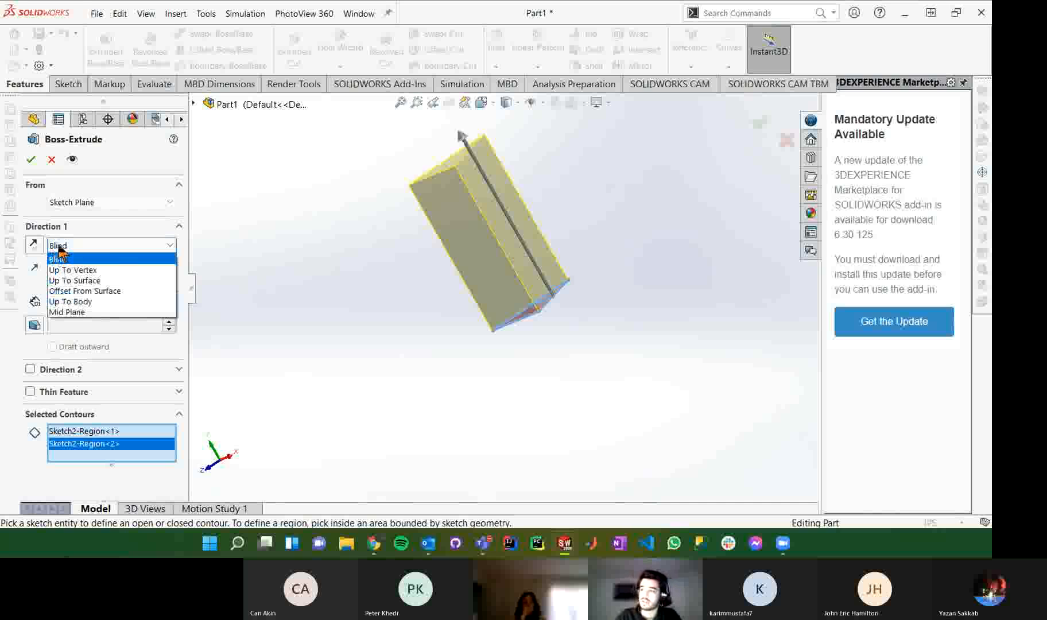
click(59, 259)
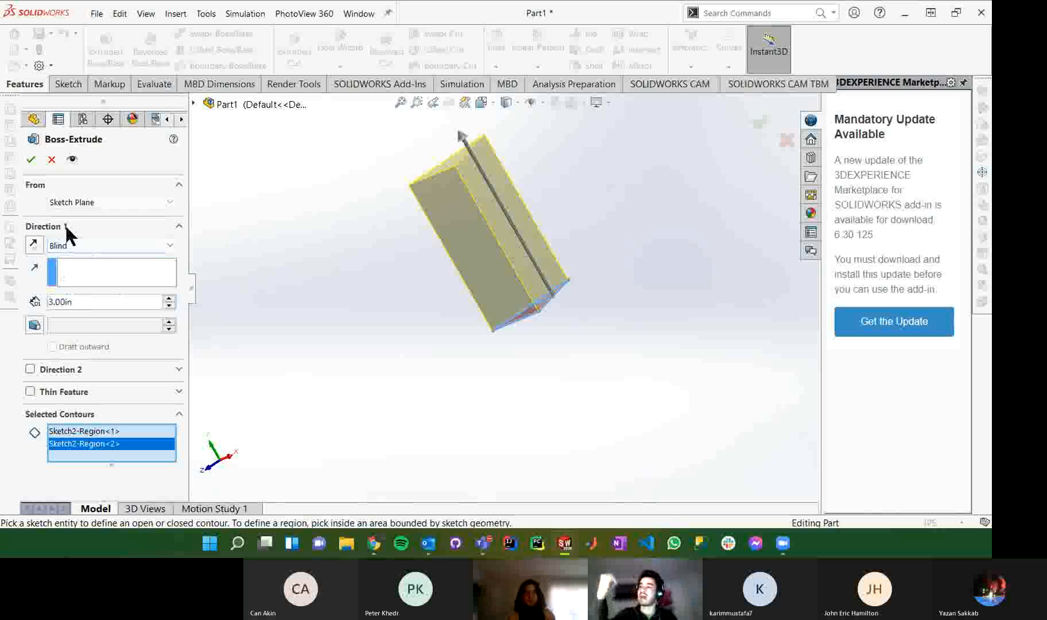
Step: Set the extrusion's end condition to Offset From Surface, using the Top Plane as the reference surface
click(123, 247)
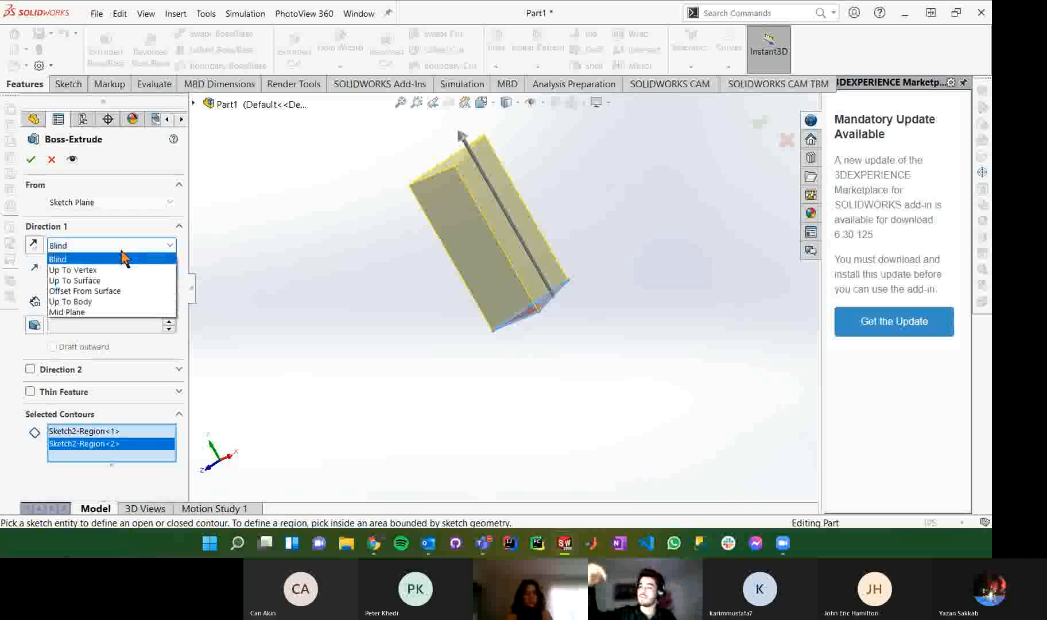
click(103, 291)
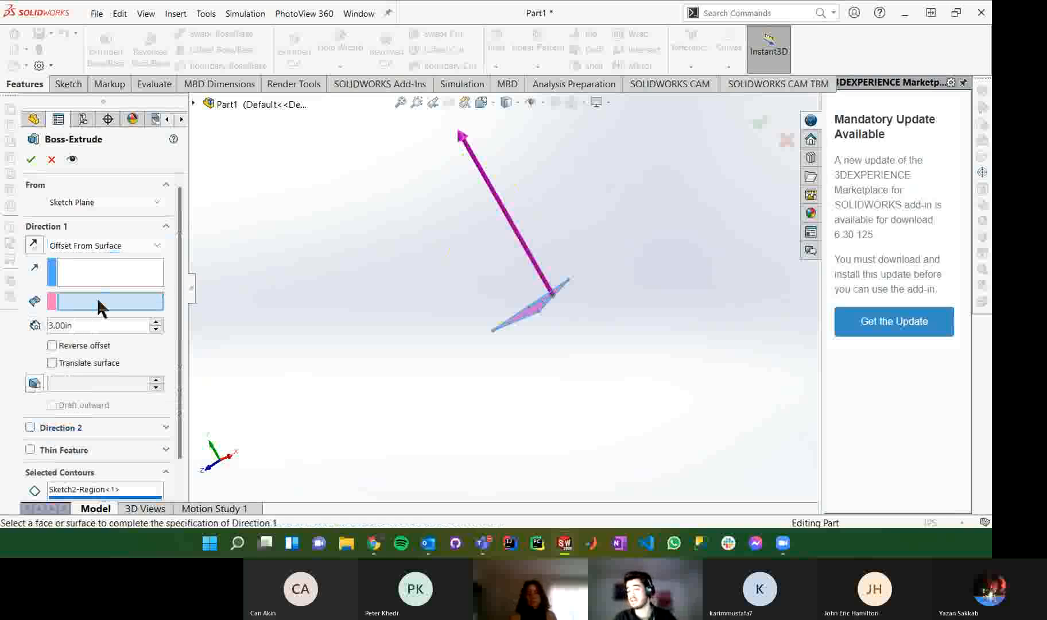
middle_drag(580, 352, 640, 397)
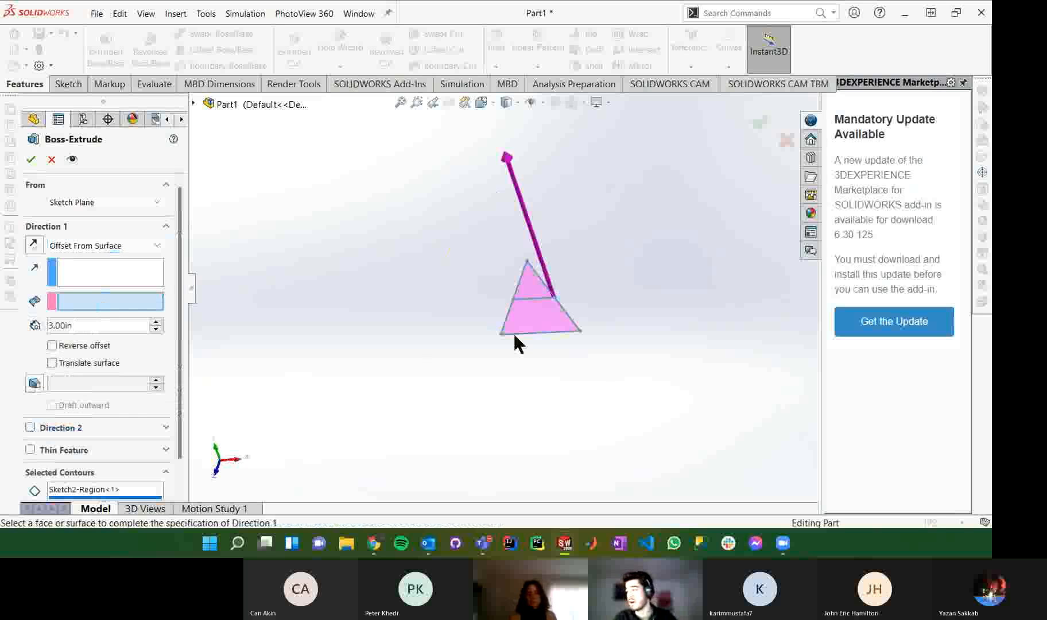
click(34, 120)
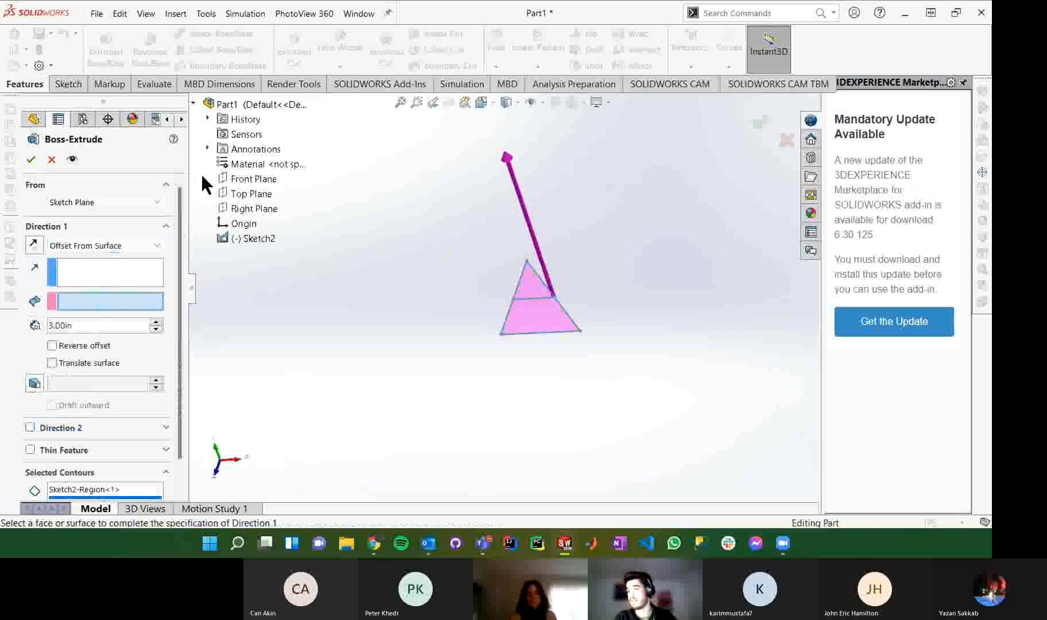
click(247, 194)
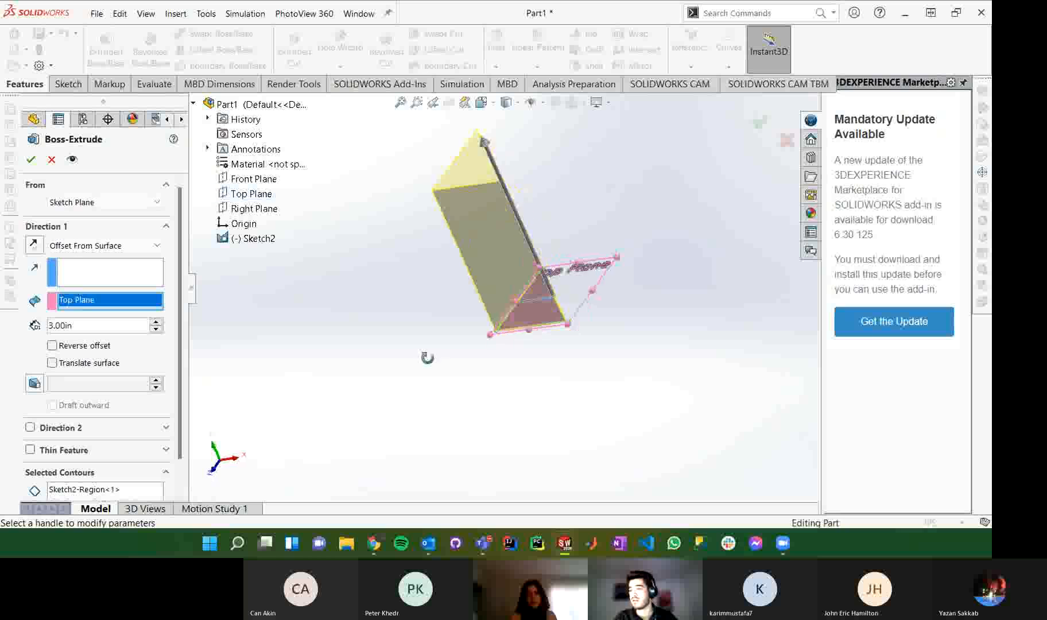
middle_drag(562, 350, 603, 304)
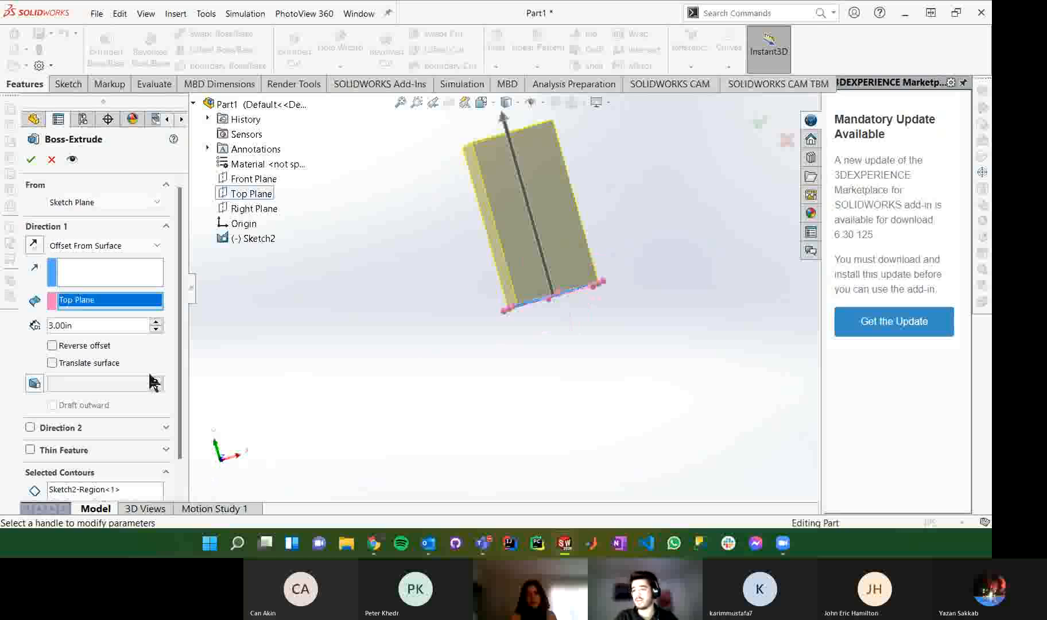
Step: Reduce the offset distance to 2.10 in and activate the extrusion direction reference selection
click(155, 328)
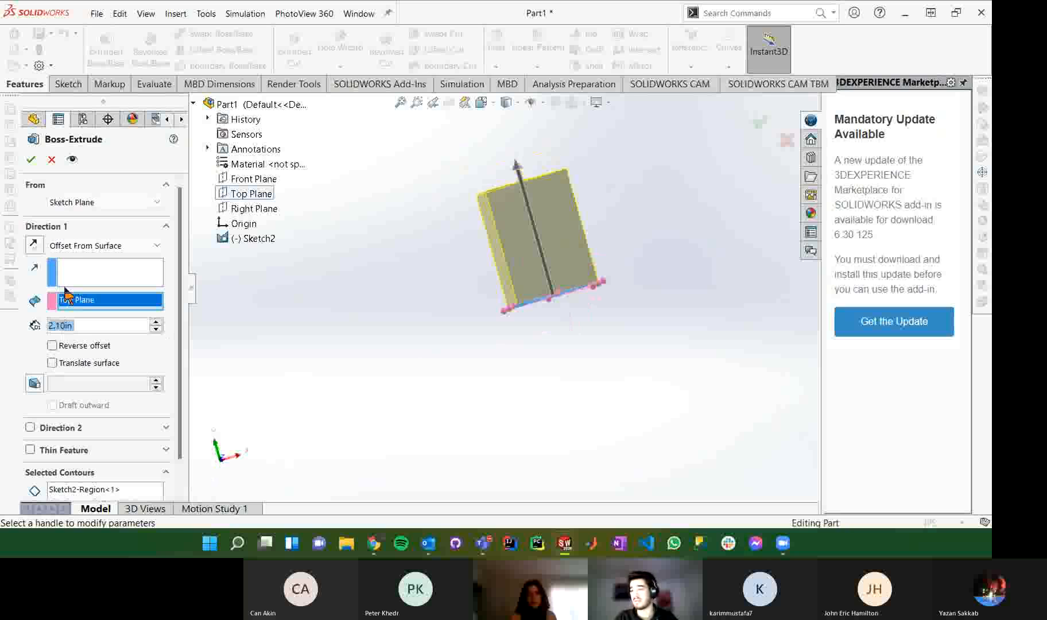
click(74, 274)
middle_drag(562, 310, 591, 323)
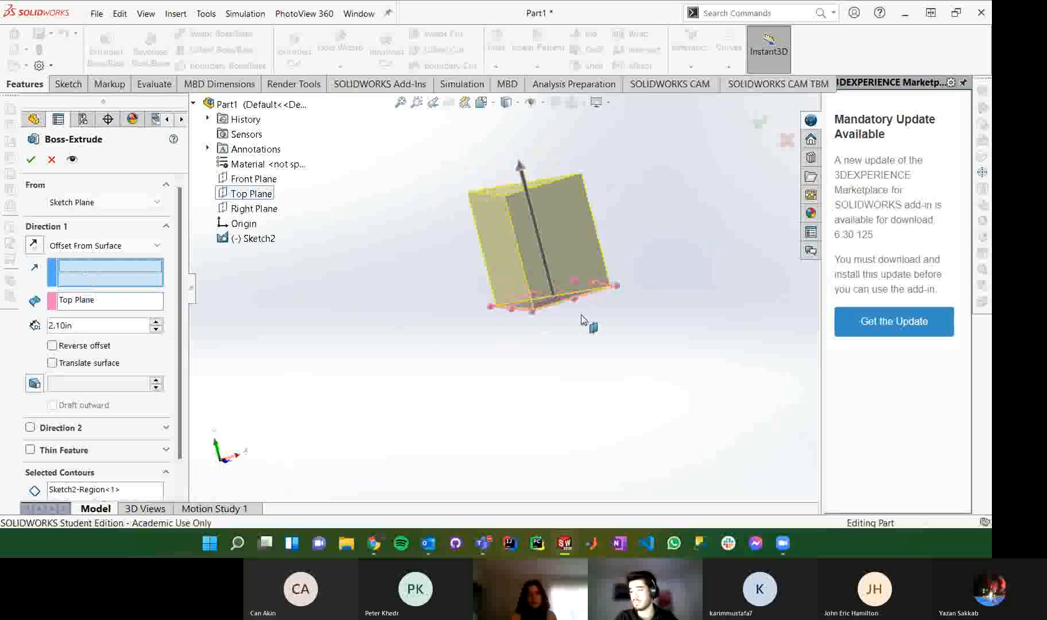
scroll(86, 419, down, 1)
Step: Switch the extrusion's draft on and off again, and cancel the extrude
click(39, 345)
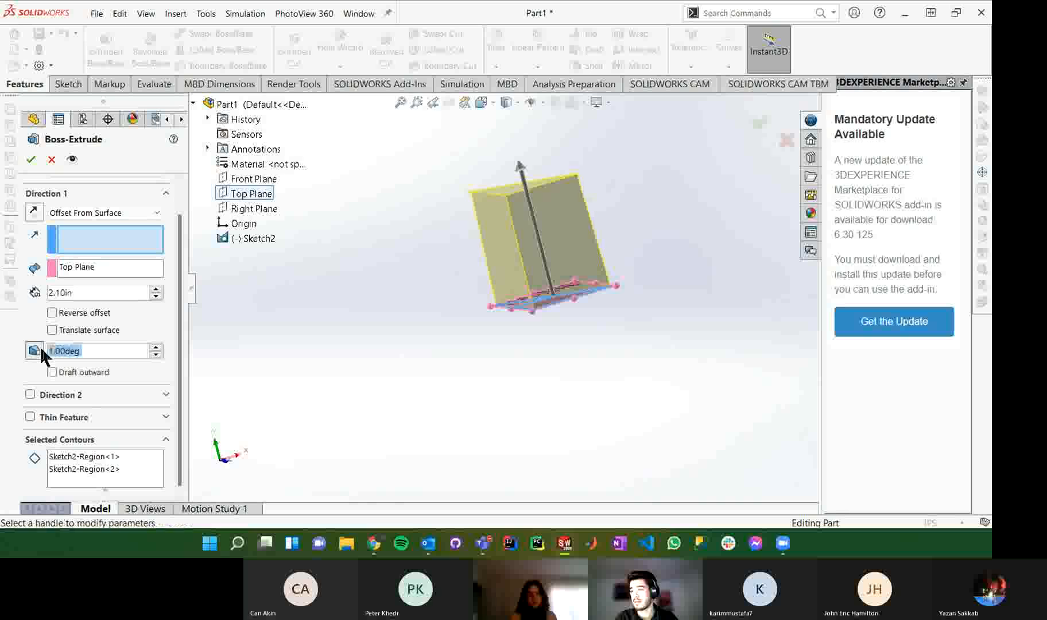
click(35, 351)
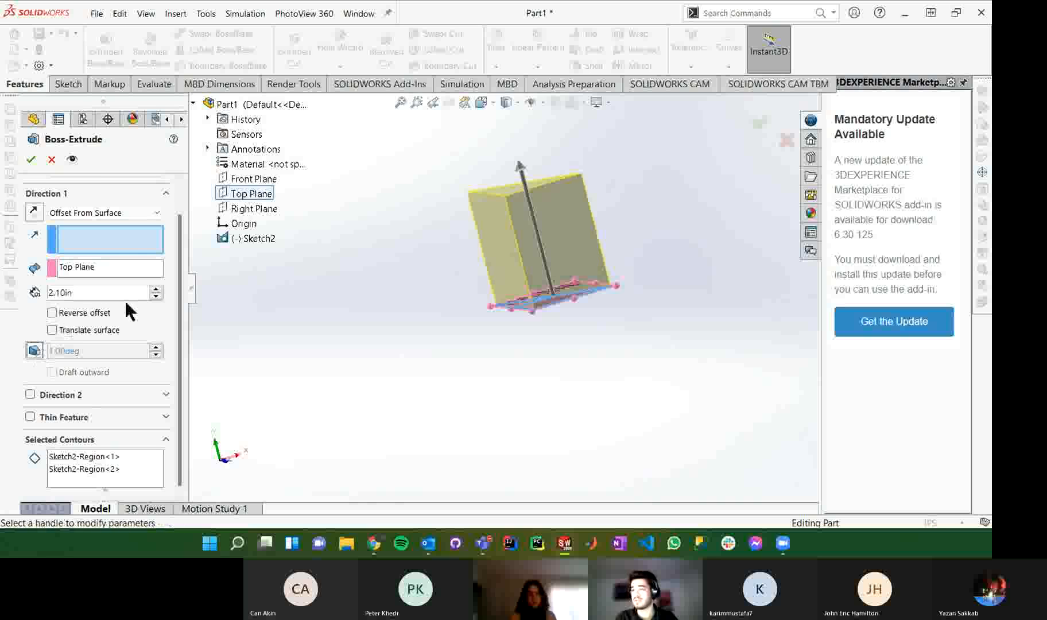
click(109, 235)
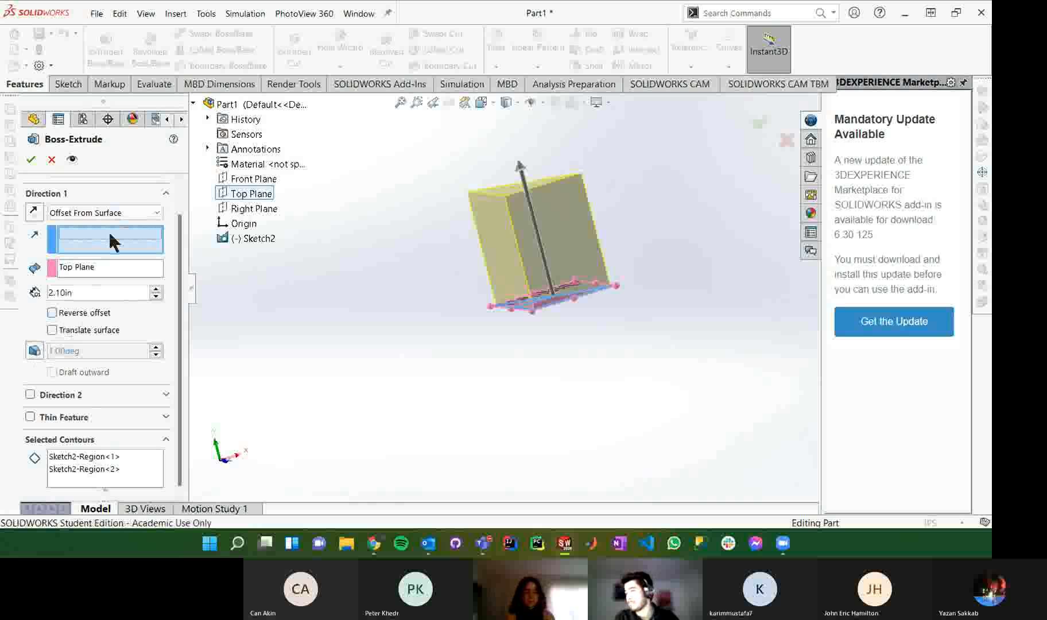
middle_drag(544, 310, 547, 346)
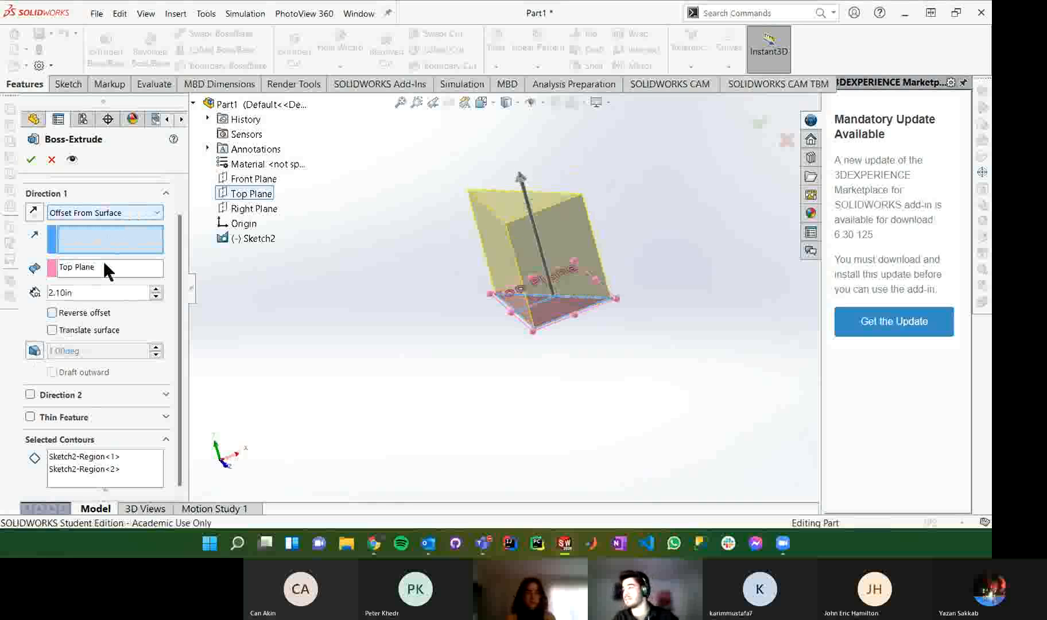
key(Escape)
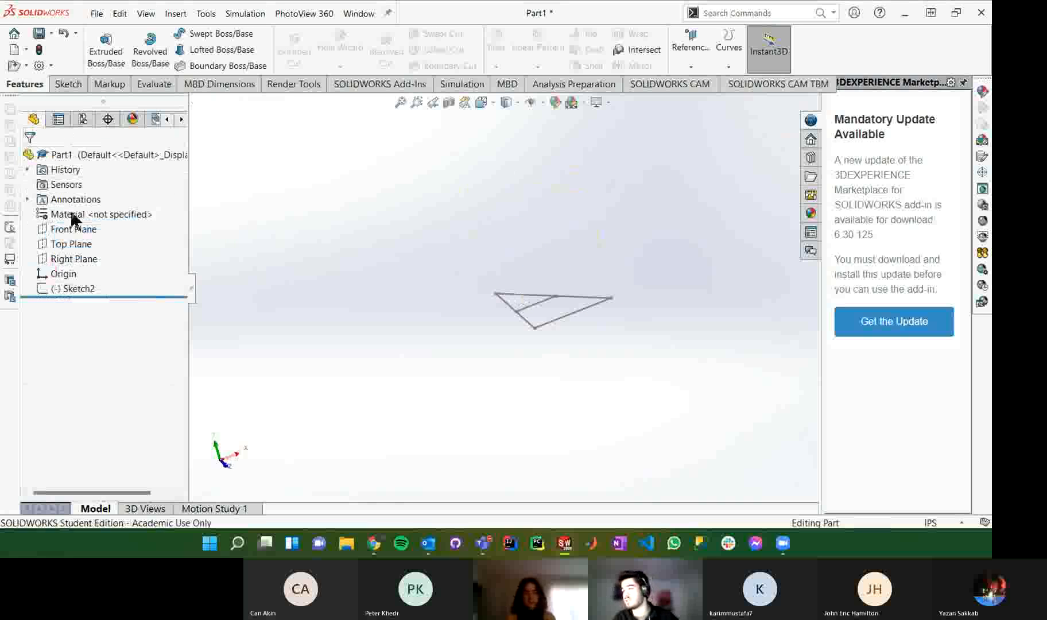
Step: Start a new boss extrude from the triangle sketch, replacing the preselected contour with both triangle regions
click(105, 43)
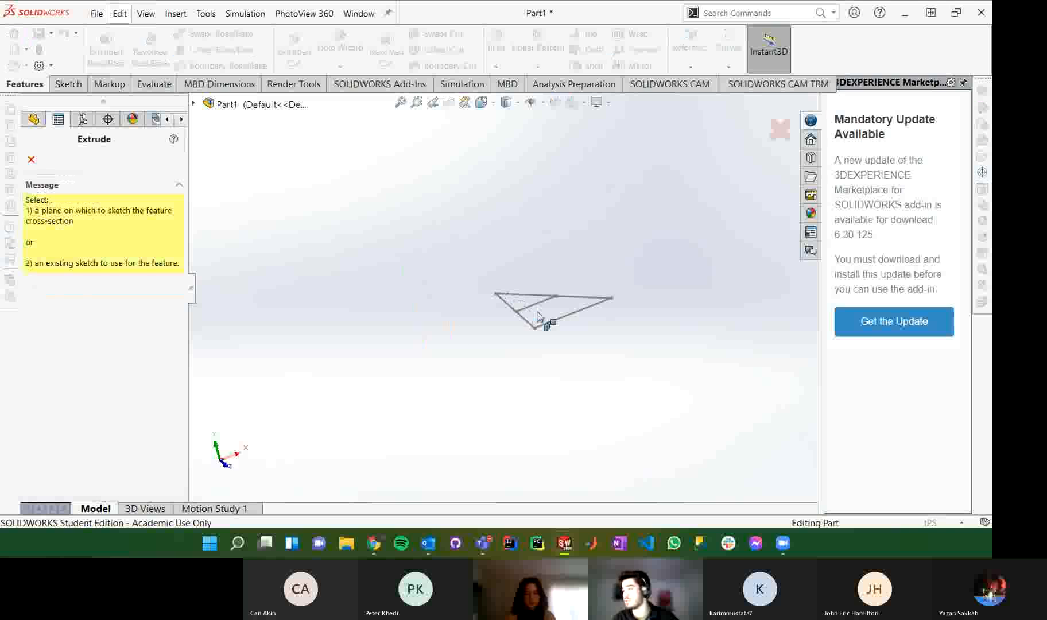
click(537, 309)
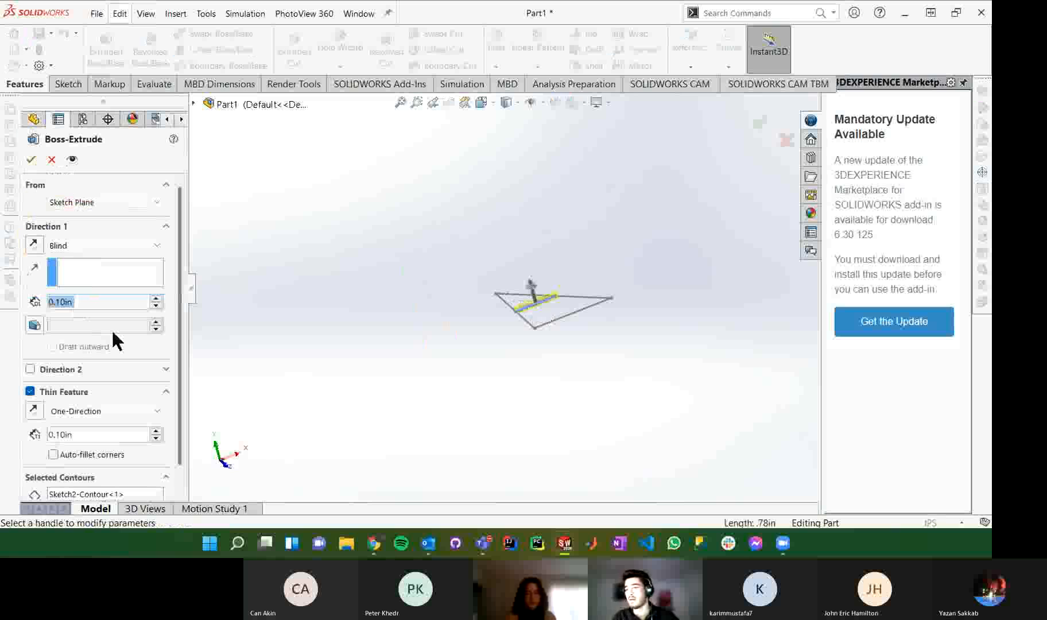
scroll(117, 448, down, 1)
right_click(111, 471)
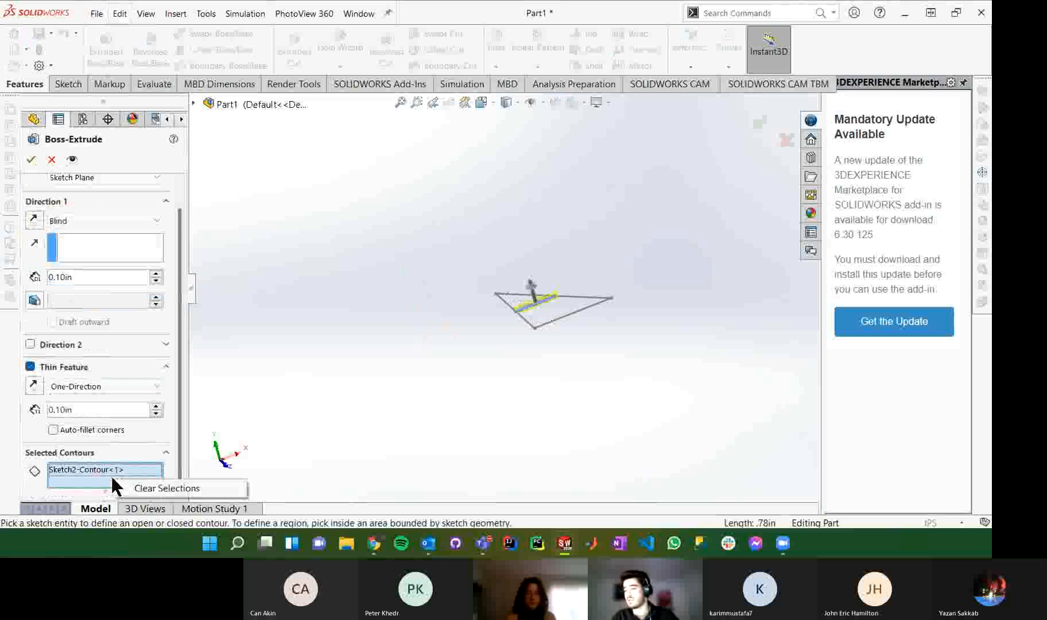
click(144, 488)
click(534, 303)
click(518, 306)
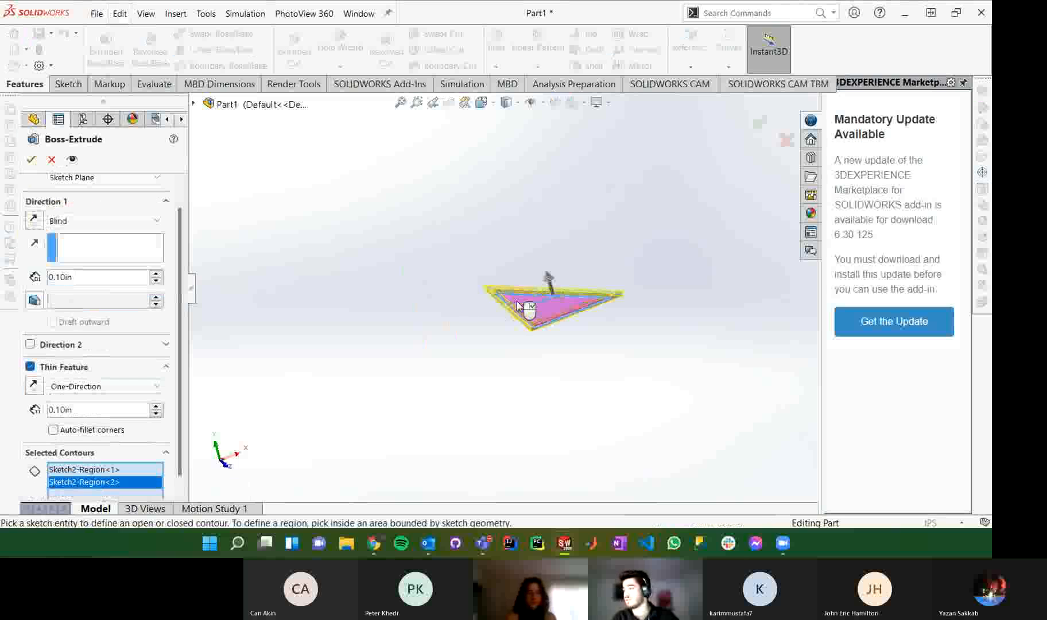
Step: Disable the thin feature and set the blind extrusion depth to 1 in
click(31, 367)
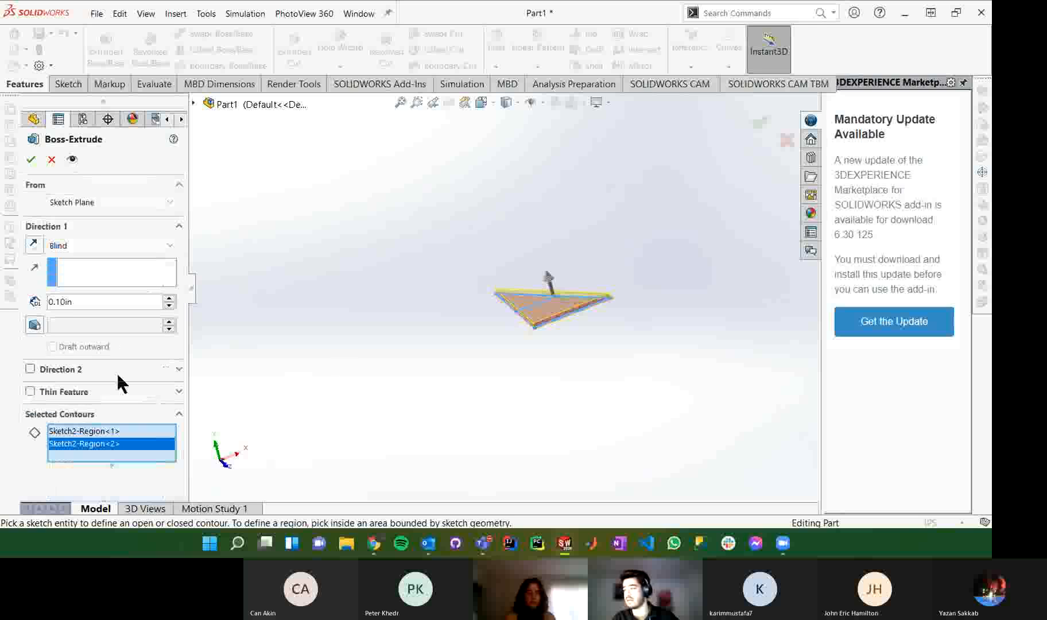
double_click(77, 302)
text(1)
key(Return)
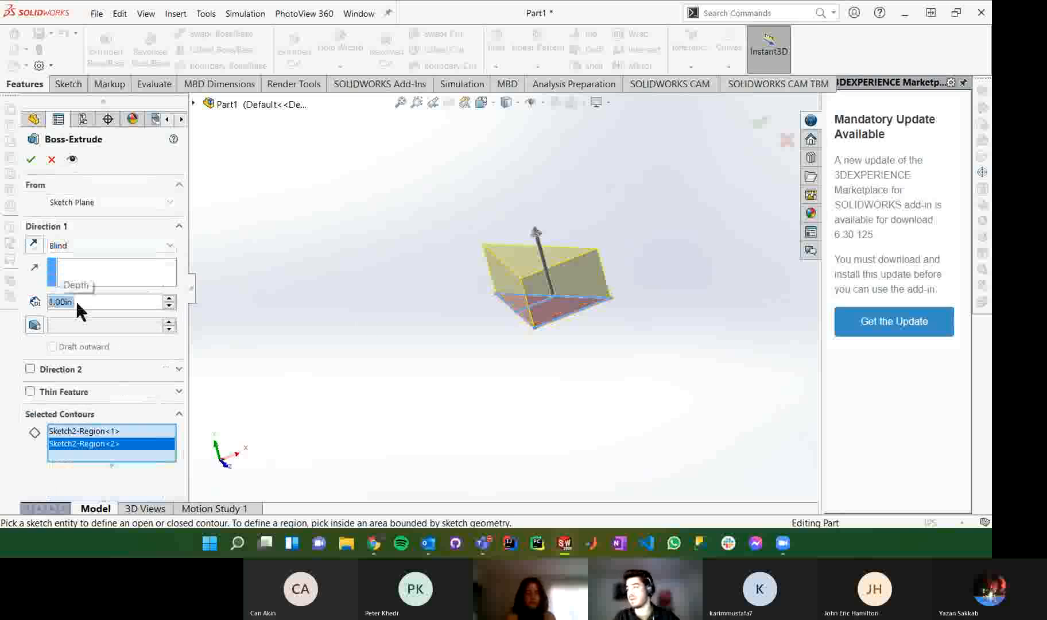
Step: Complete the triangle's boss extrude, inspect the solid, and undo the extrusion
click(32, 156)
middle_drag(647, 320, 587, 425)
middle_drag(587, 301, 518, 325)
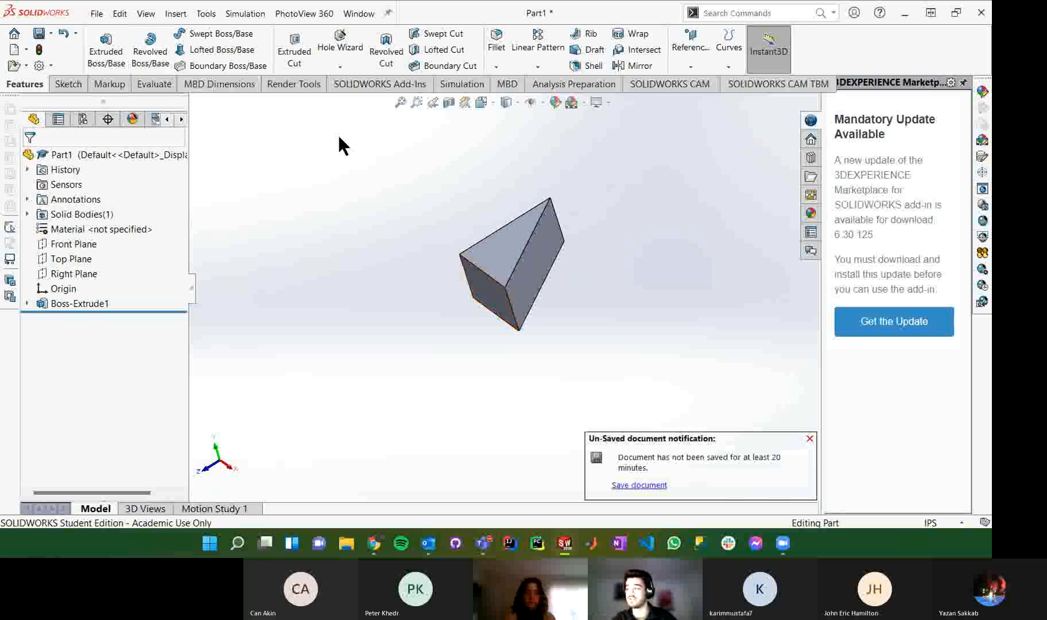
key(ctrl+z)
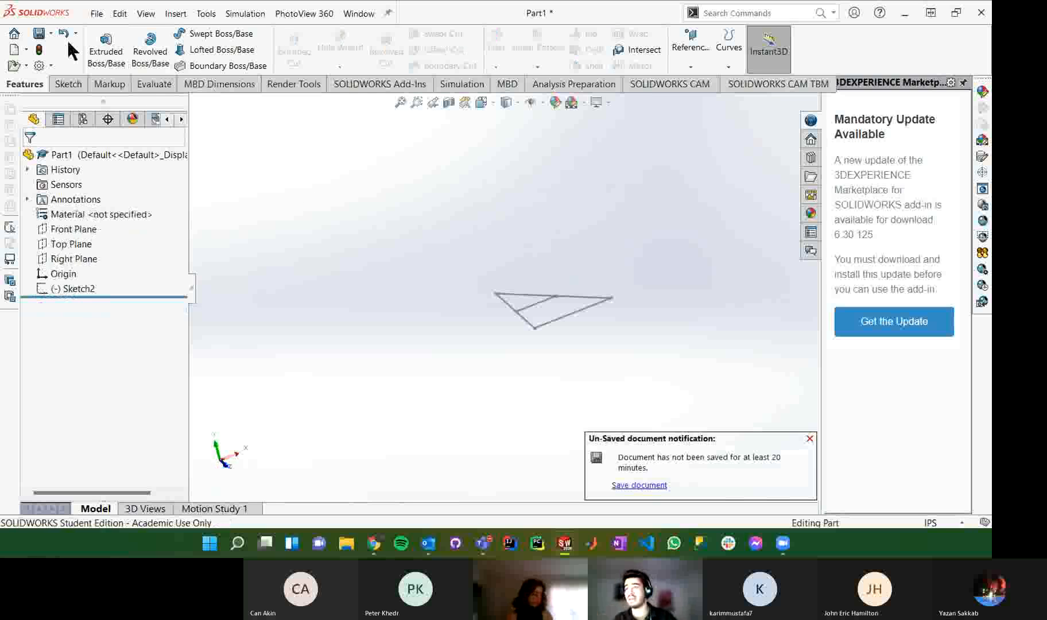
Step: Start a revolved boss about the triangle sketch's 1.5 in side, using the larger four-sided region as the contour
click(153, 45)
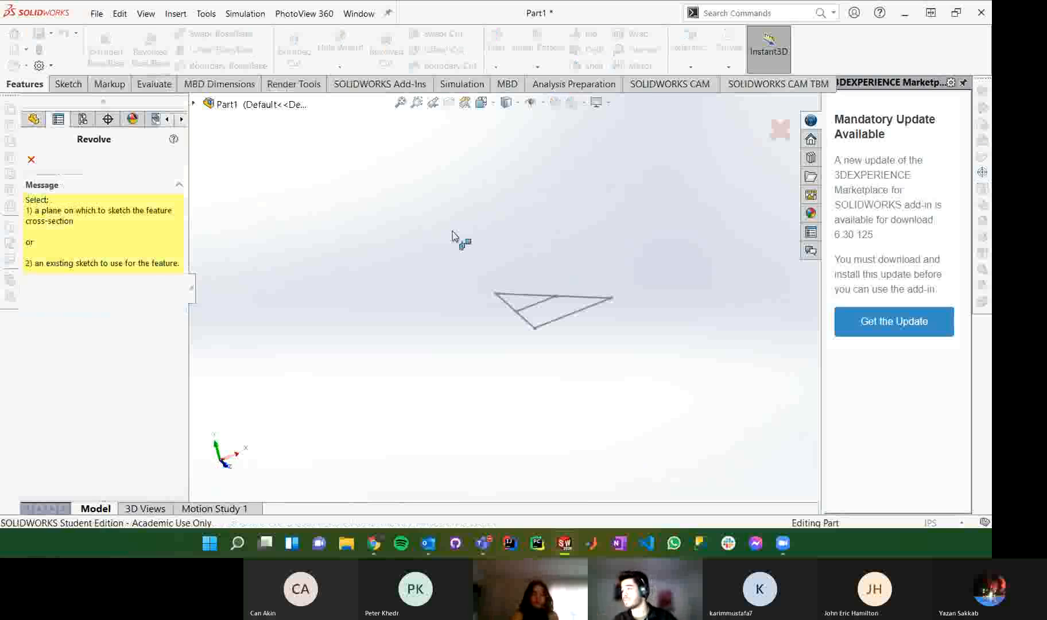
click(568, 316)
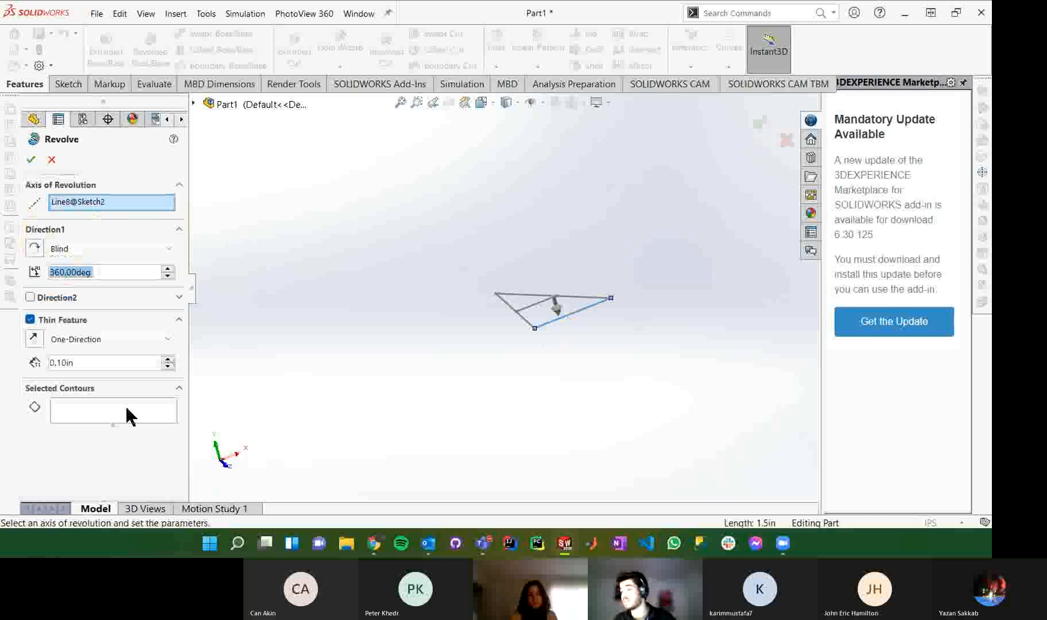
right_click(121, 203)
click(118, 205)
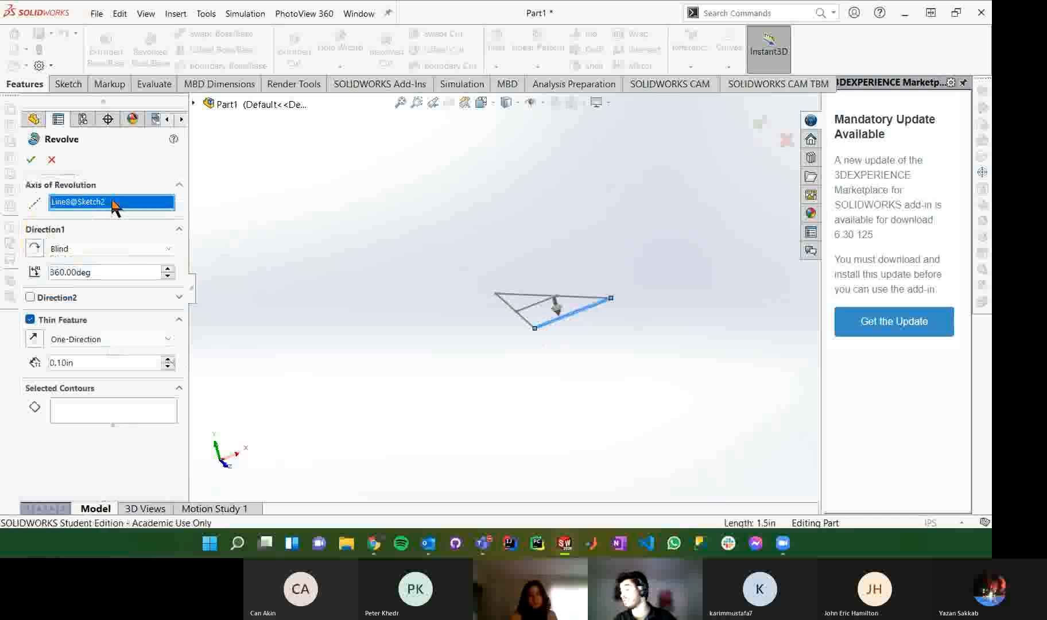
click(127, 410)
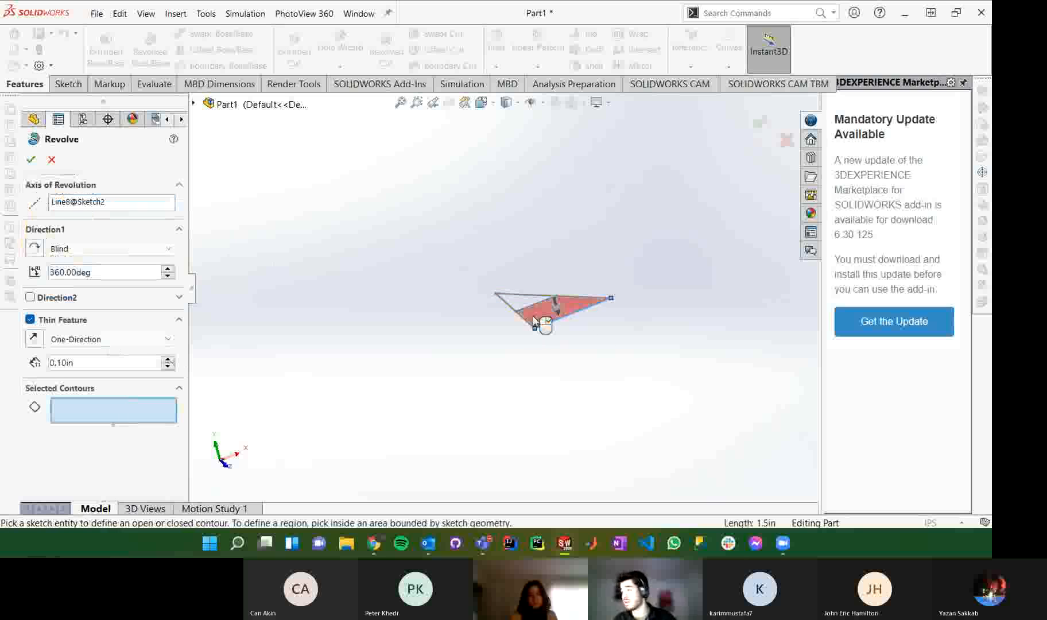
click(545, 319)
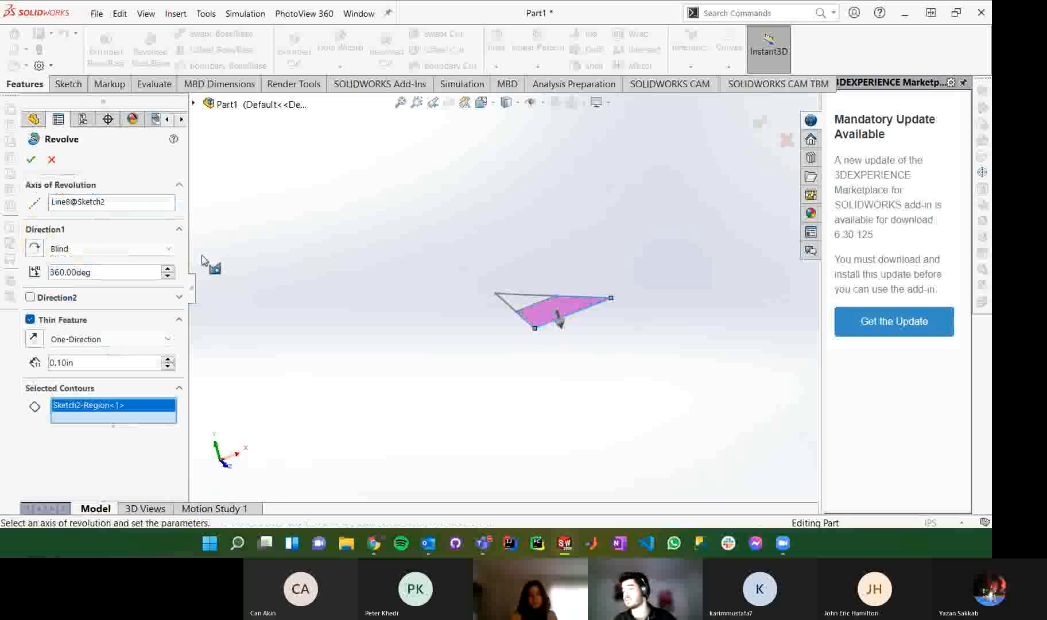
Step: Disable the thin feature of the revolve and examine the solid preview
middle_drag(559, 368, 592, 339)
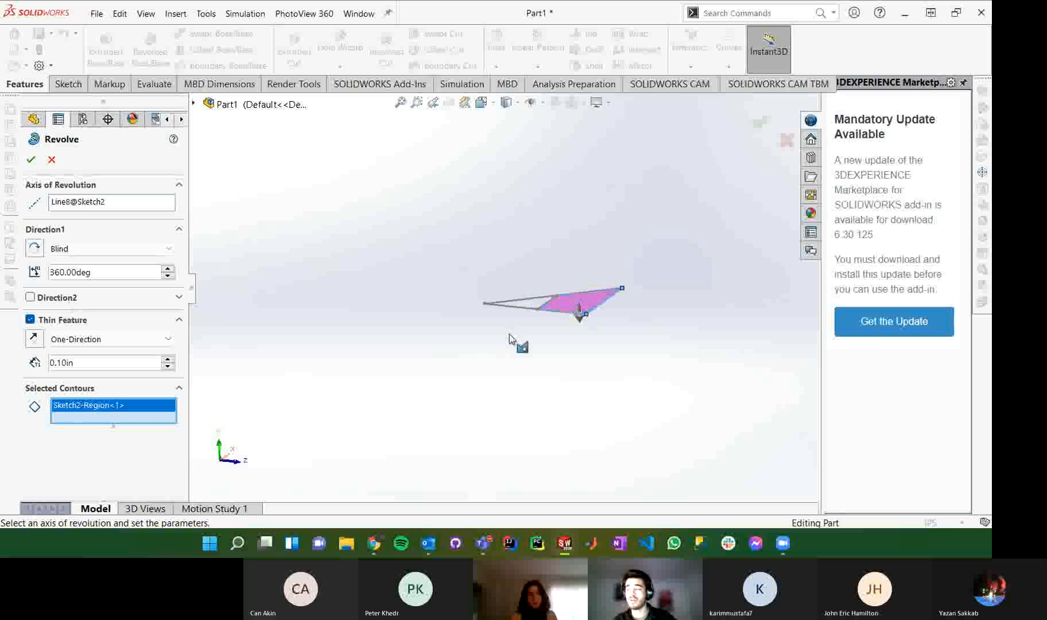
click(30, 319)
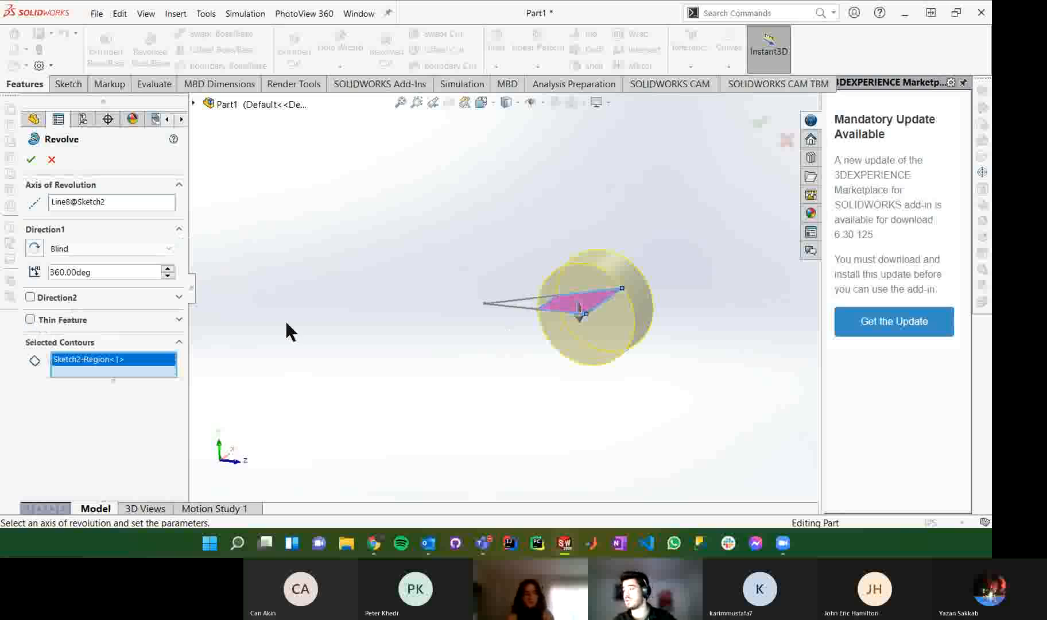
middle_drag(615, 315, 600, 351)
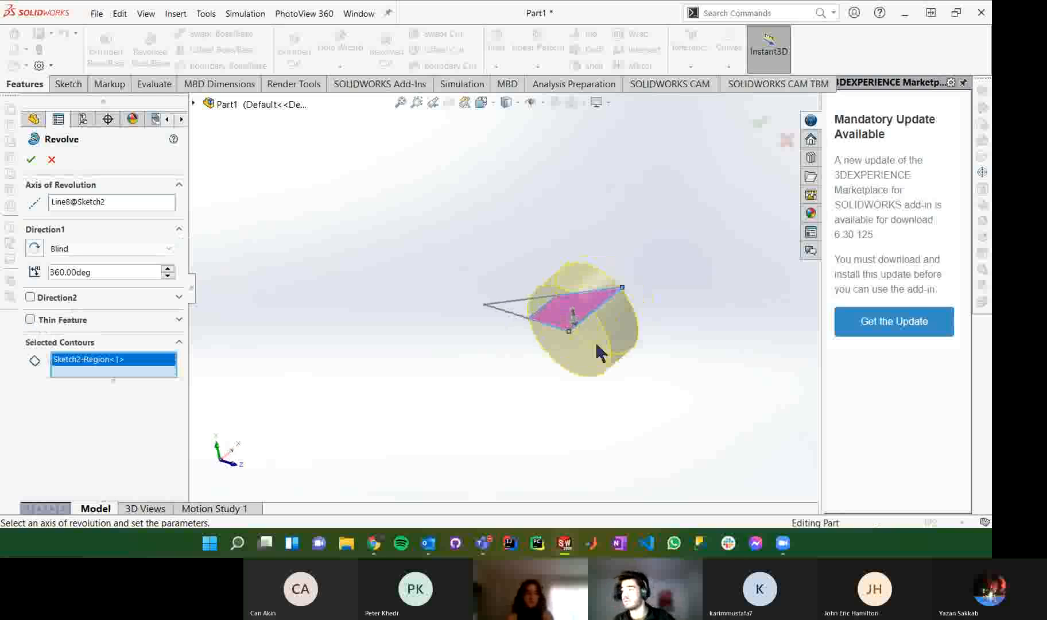
middle_drag(424, 265, 391, 254)
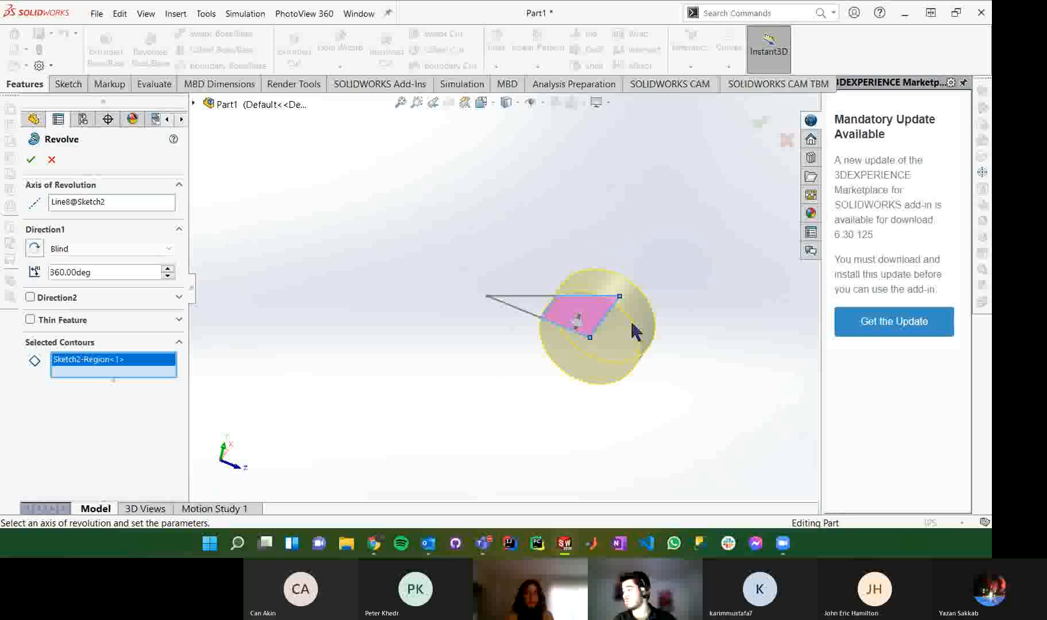
scroll(593, 330, down, 6)
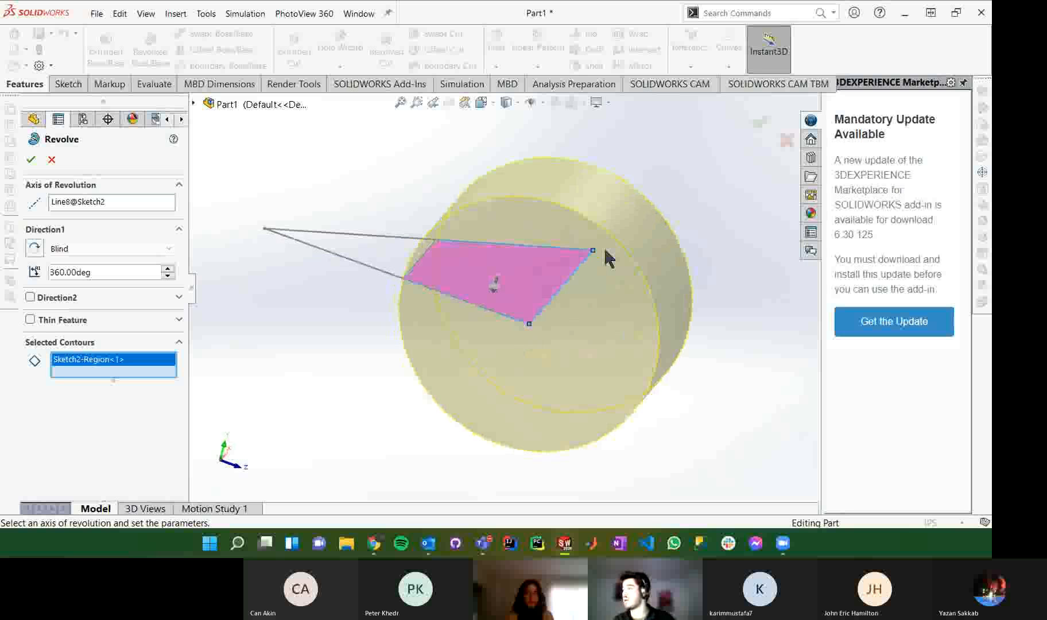
Step: Set the revolve angle to 180 degrees and reverse the direction of revolution
click(115, 273)
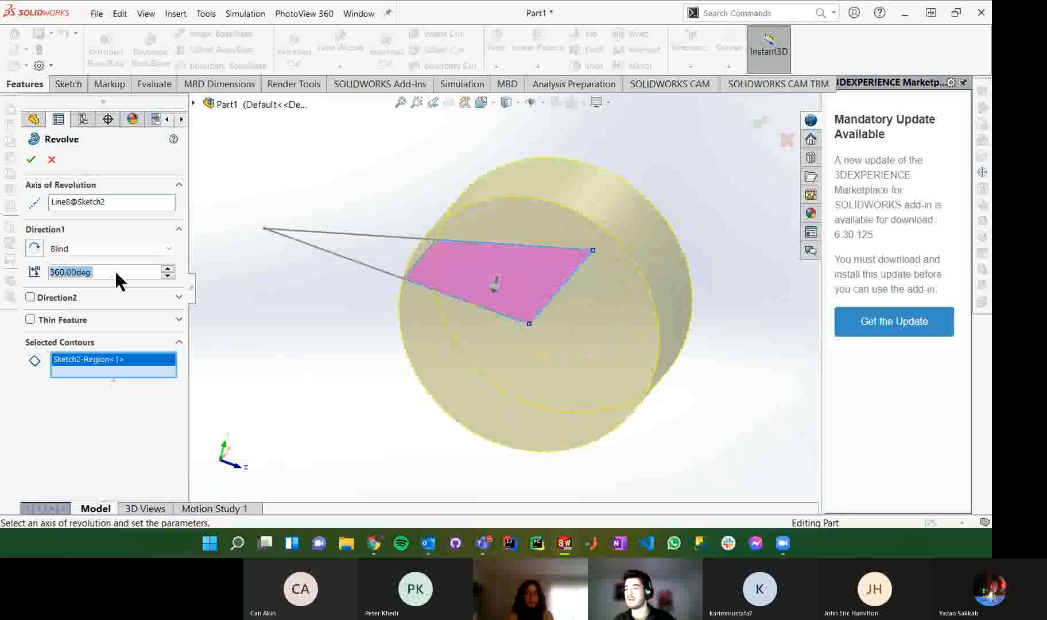
text(180)
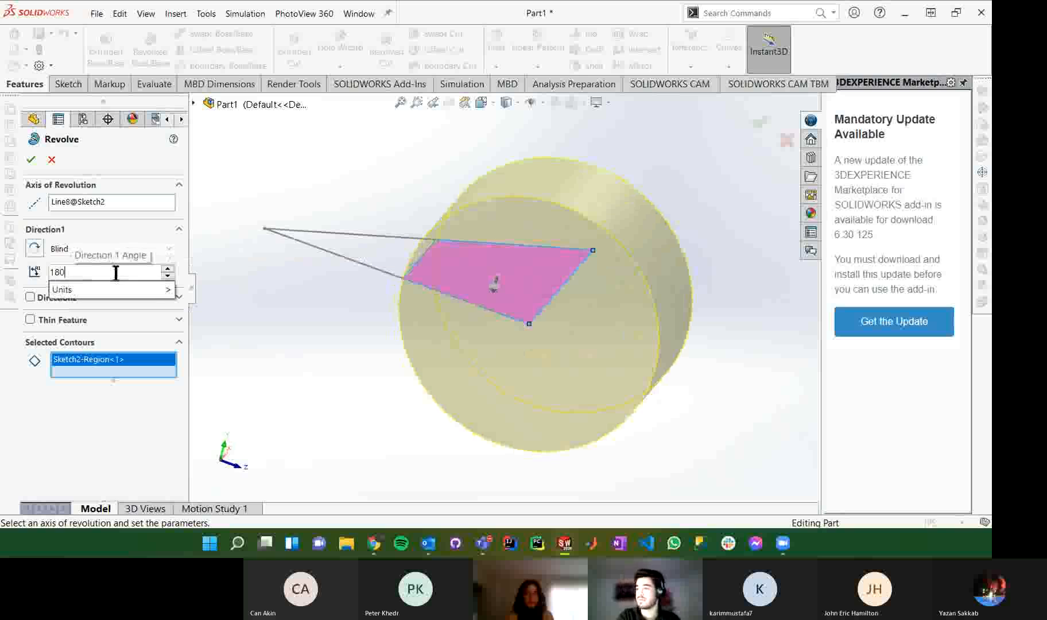
key(Return)
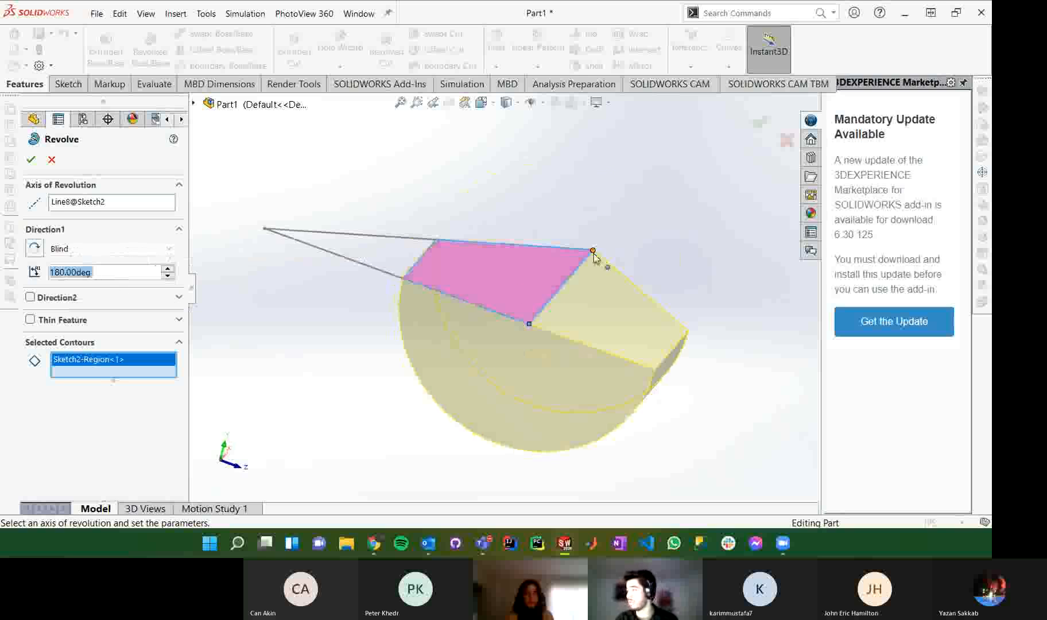
click(34, 248)
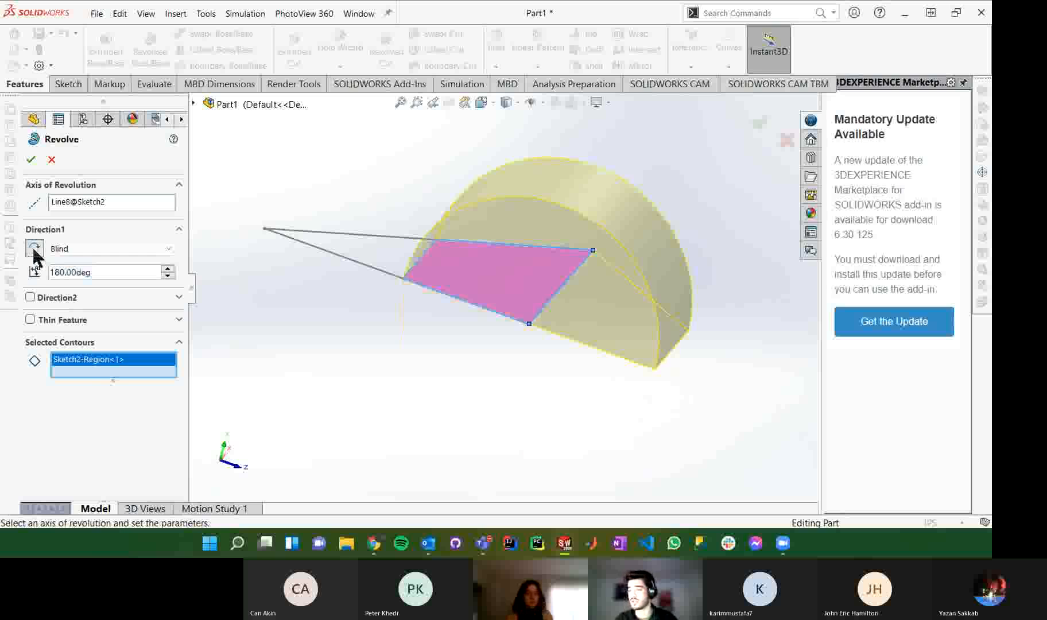
click(34, 251)
click(34, 250)
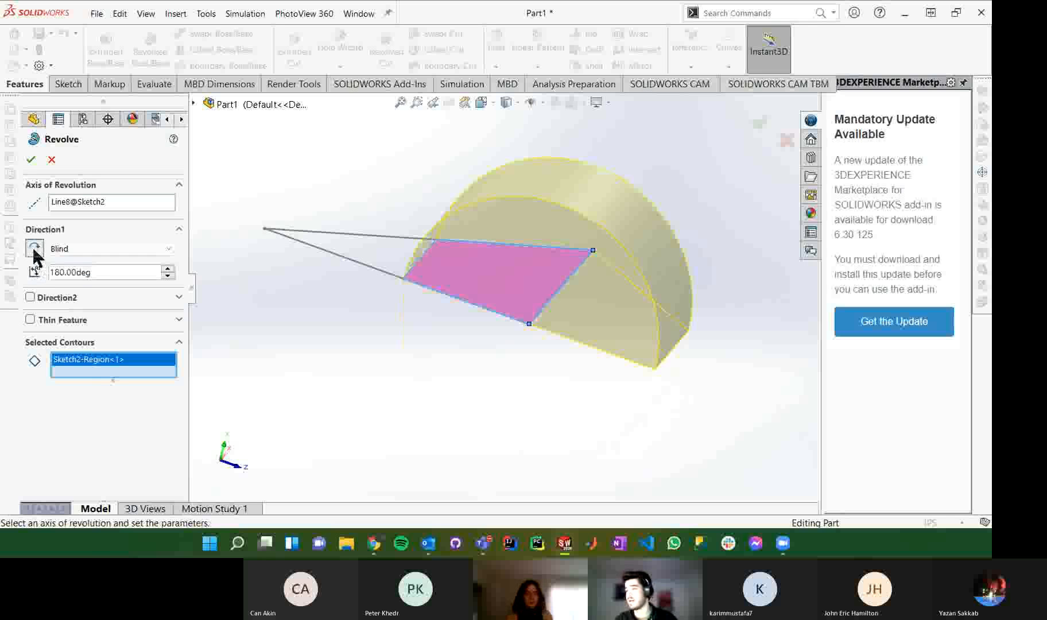
Step: Try a second revolve direction with an angle of 39 degrees, and switch it off again
click(31, 298)
middle_drag(254, 369, 306, 357)
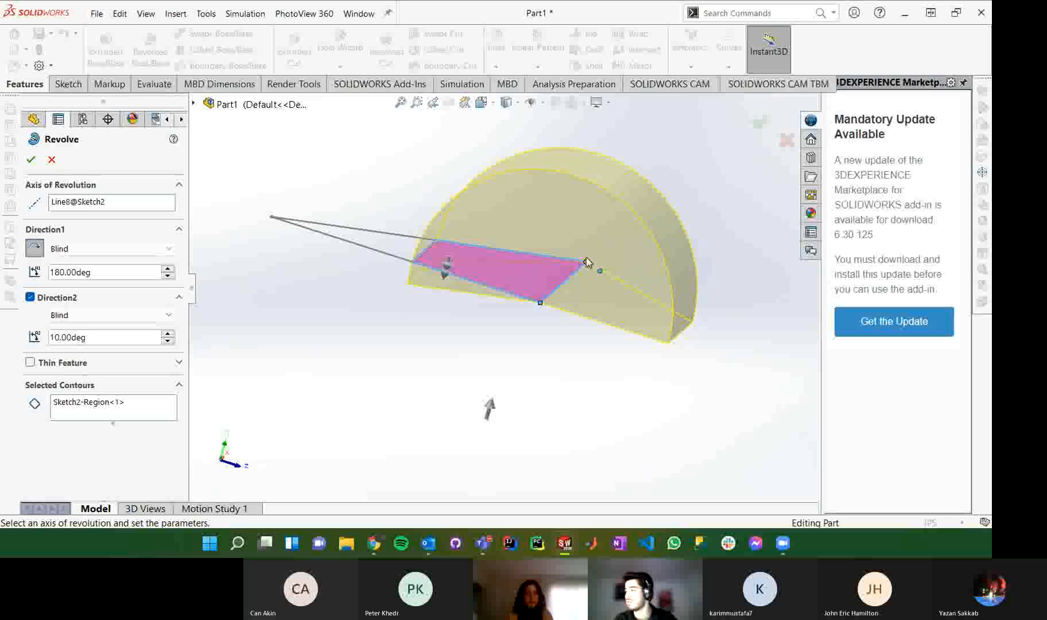
click(168, 333)
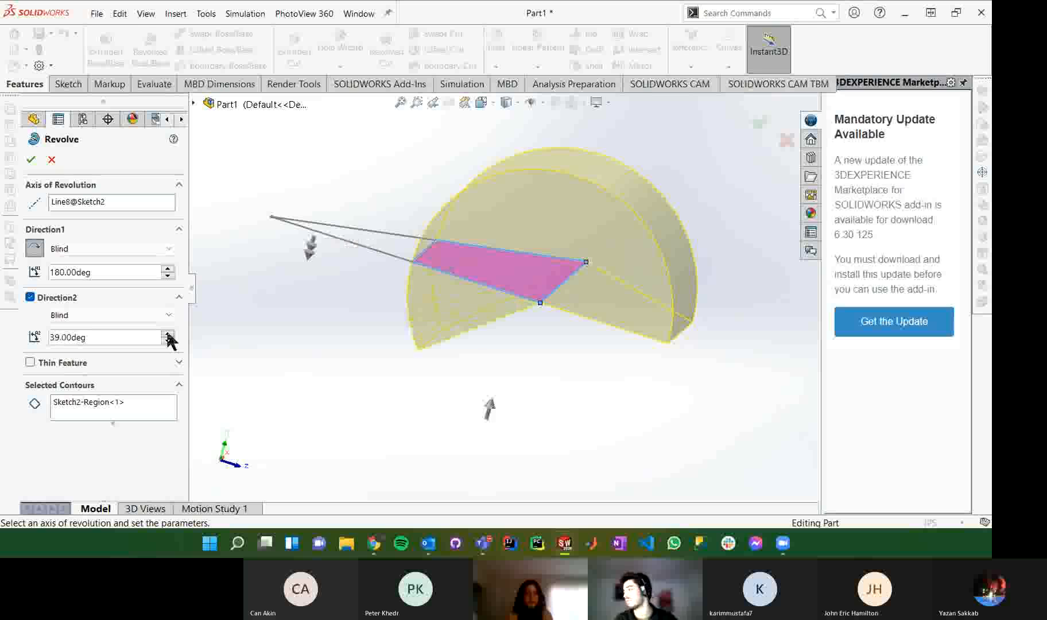
click(31, 297)
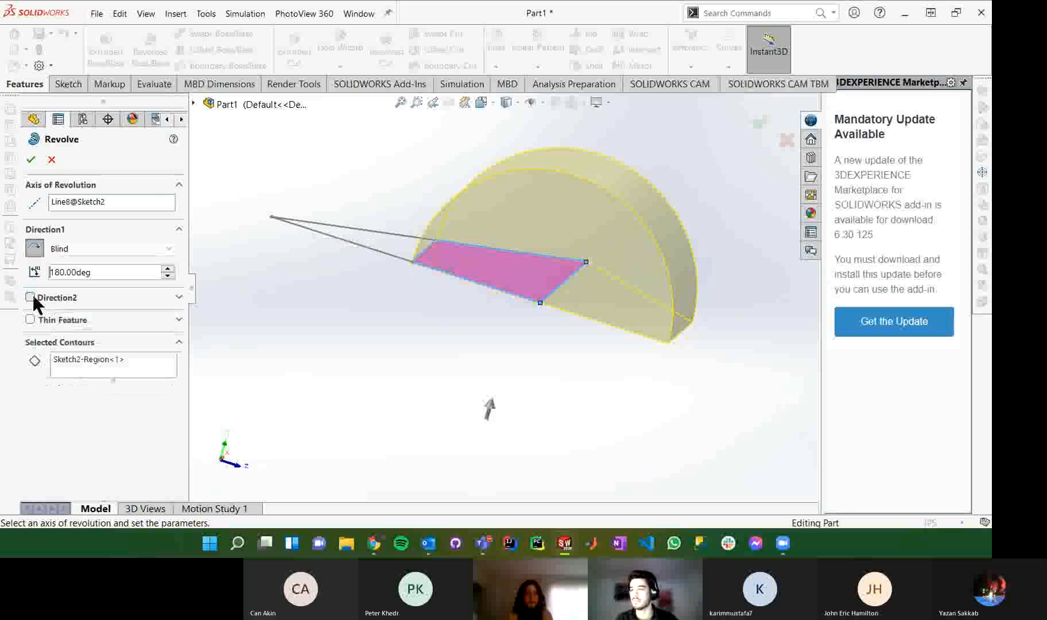
Step: Complete the 180-degree revolve and undo it
click(31, 159)
middle_drag(538, 277, 696, 247)
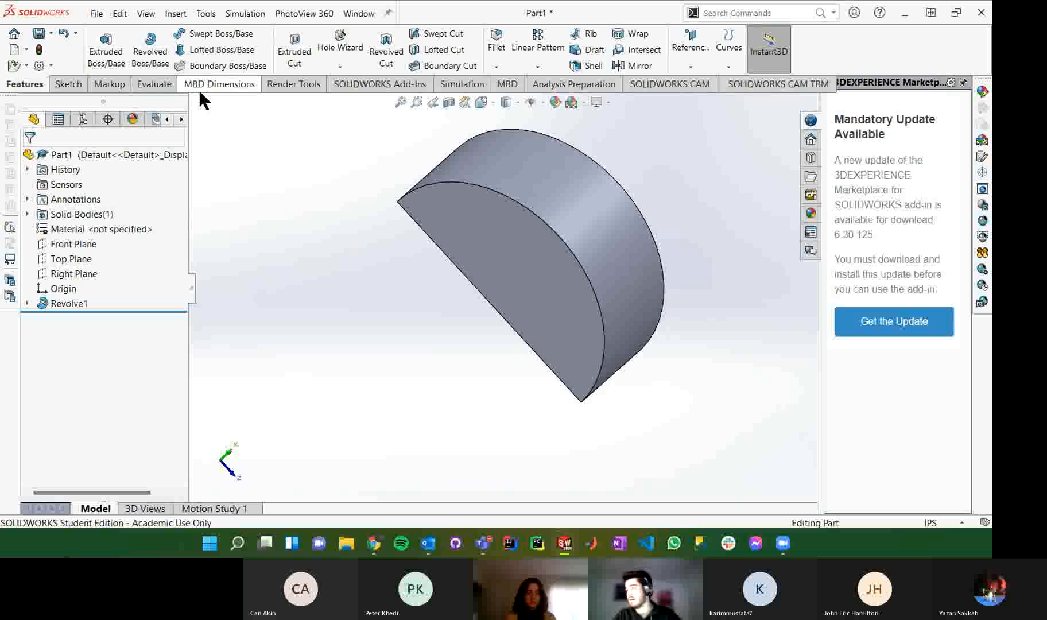
key(ctrl+z)
Step: Extrude the full triangle contour as a blind boss 1 in deep
click(102, 53)
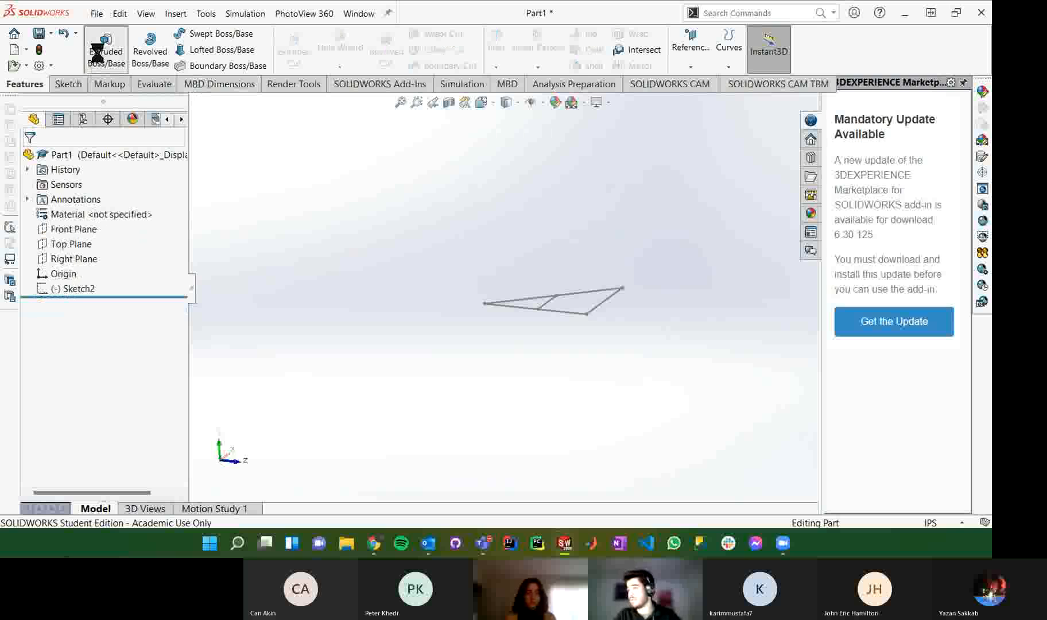
click(560, 313)
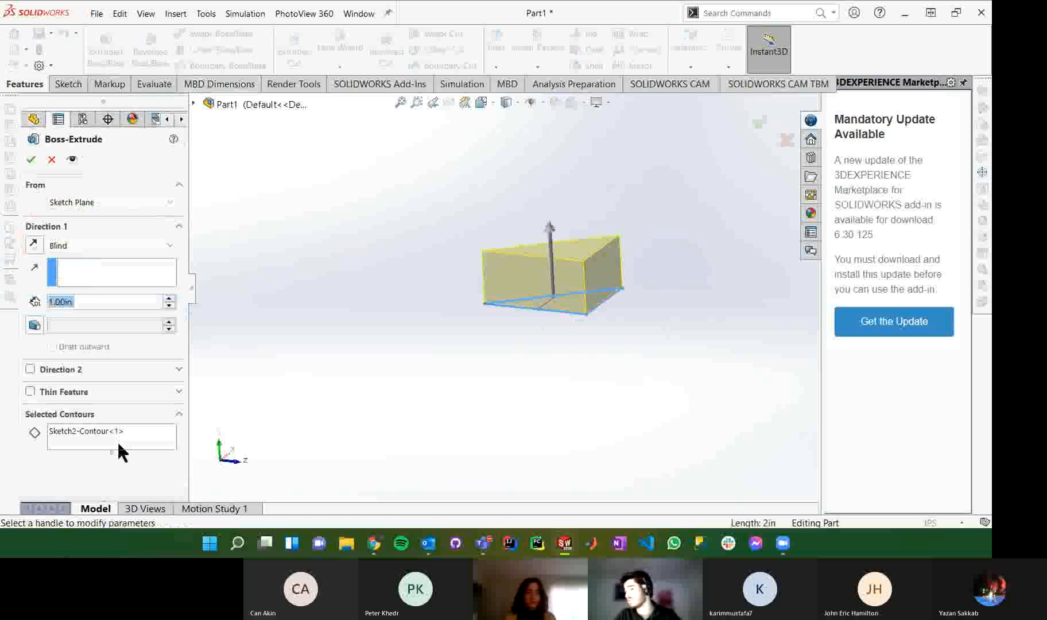
click(117, 442)
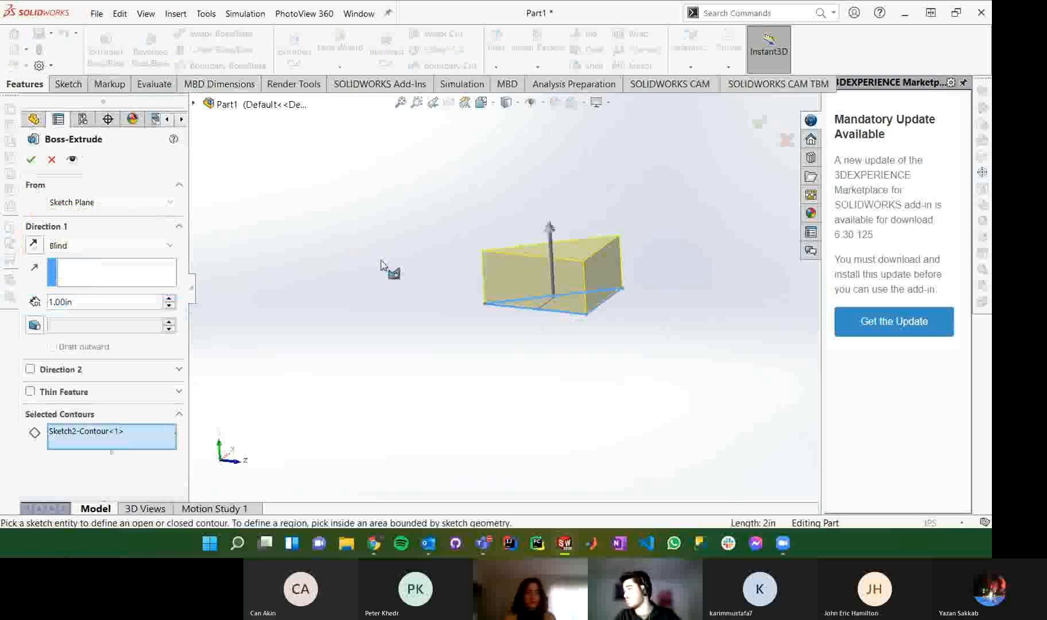
click(32, 160)
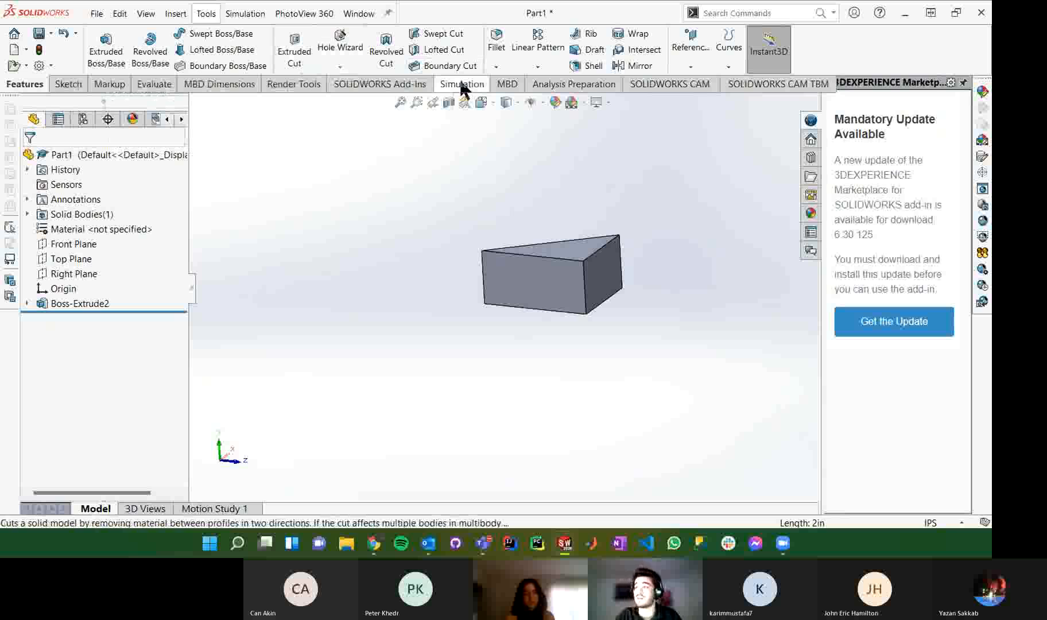
Step: Show the sketch under the boss extrude and start an extruded cut from its inner dividing line
click(293, 49)
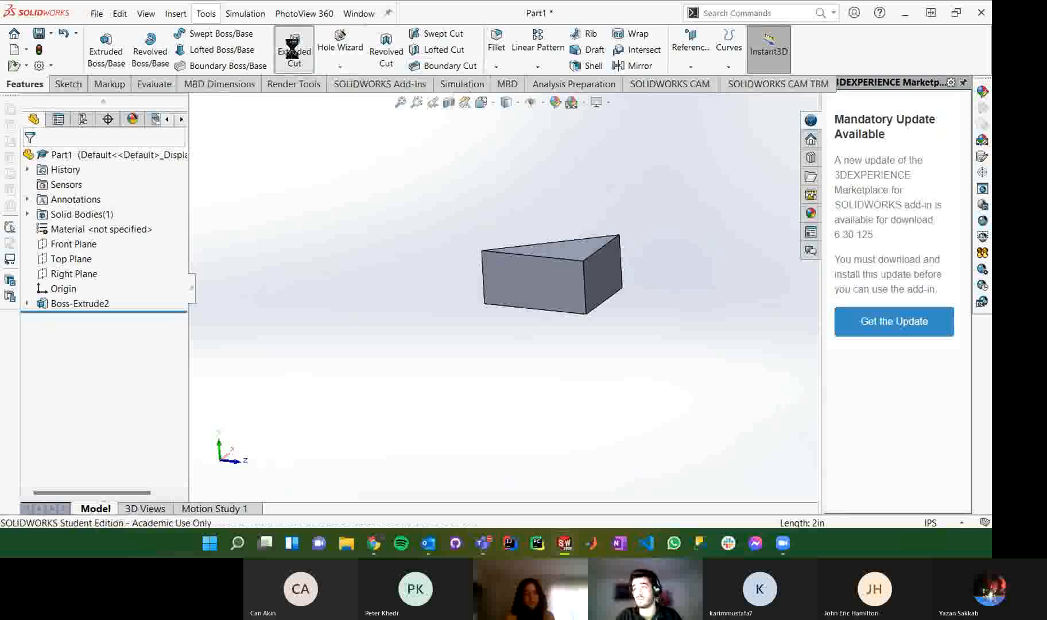
click(33, 119)
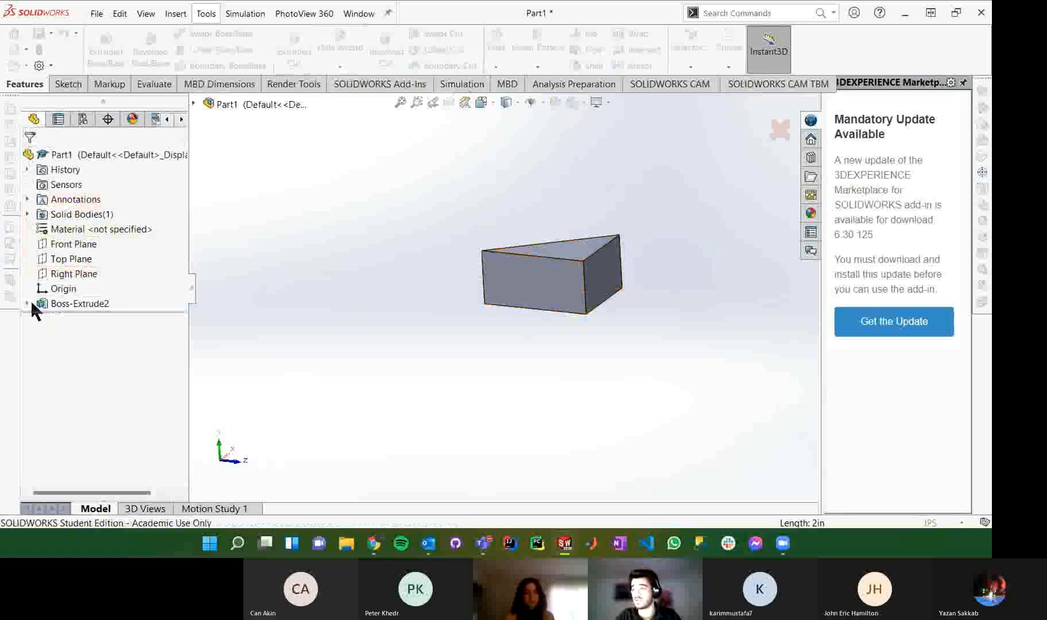
click(27, 303)
right_click(60, 317)
click(87, 340)
middle_drag(507, 376, 434, 234)
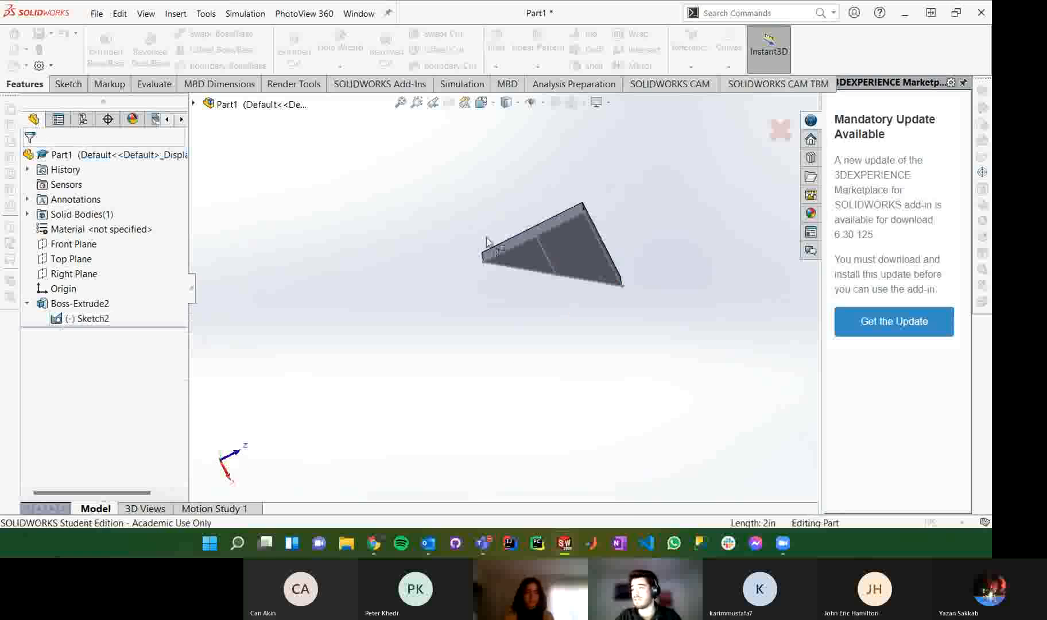
click(542, 244)
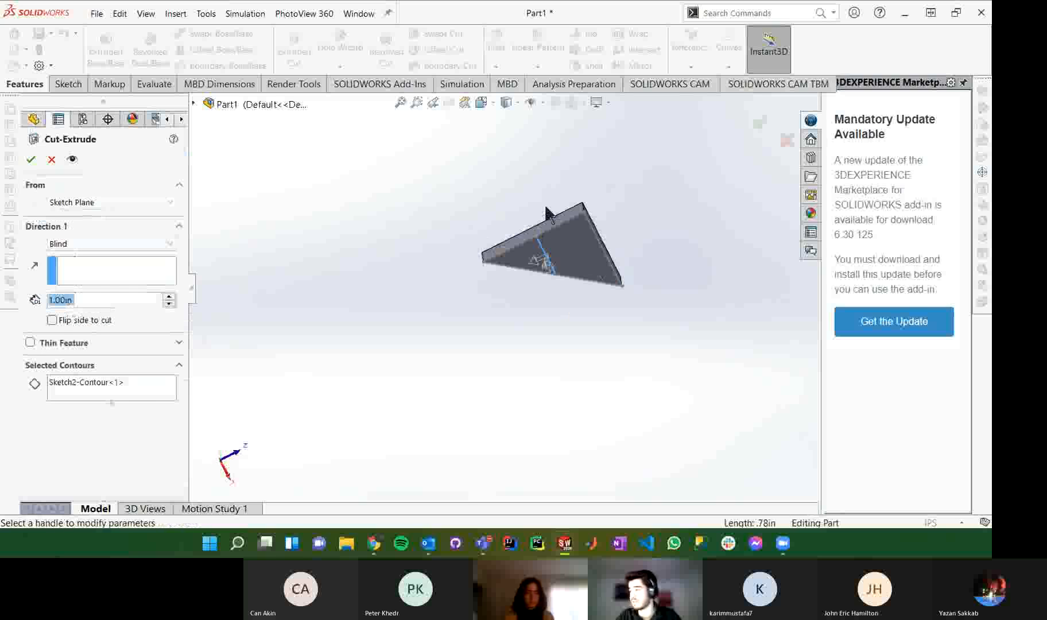
Step: Add the smaller triangular region on the solid's underside to the cut's selected contours
click(132, 396)
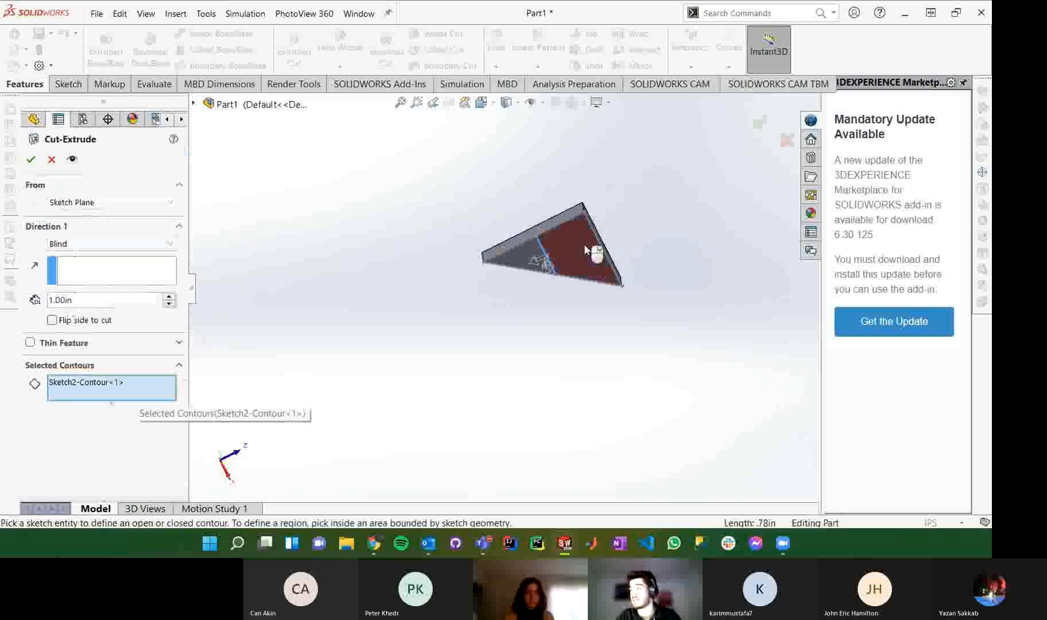
middle_drag(519, 374, 547, 392)
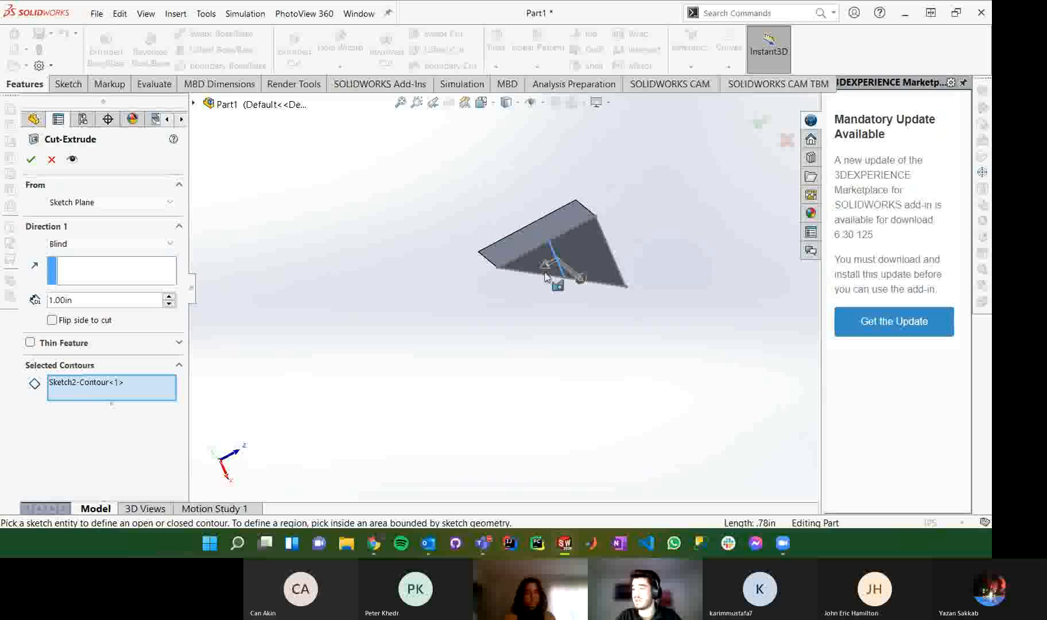
click(533, 269)
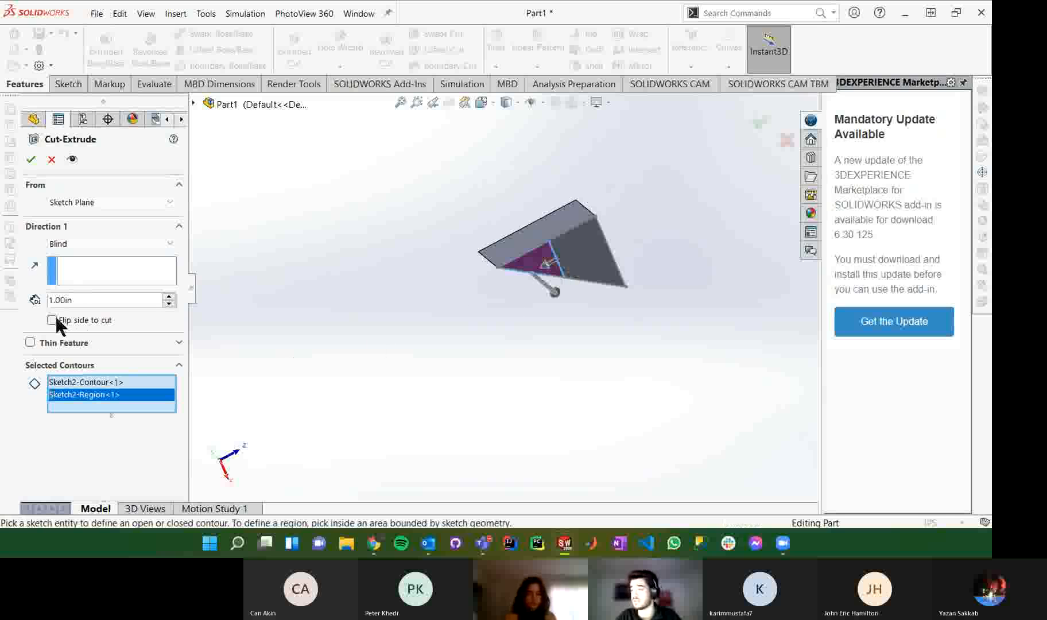
Step: Set the cut's end condition to Through All - Both and inspect its directions on the solid
click(103, 244)
click(69, 274)
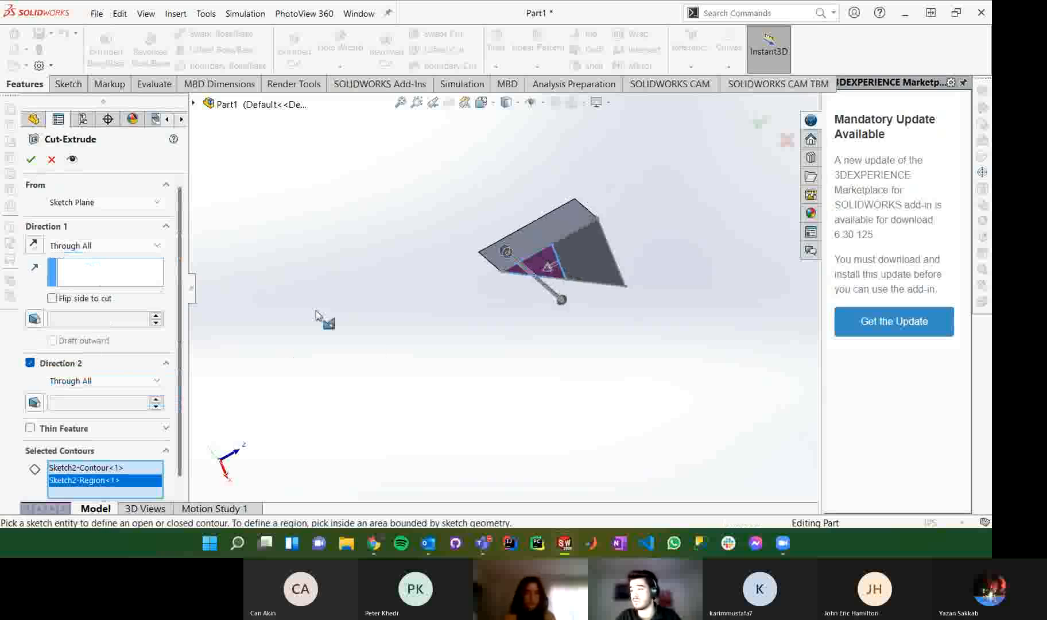
click(109, 245)
click(104, 278)
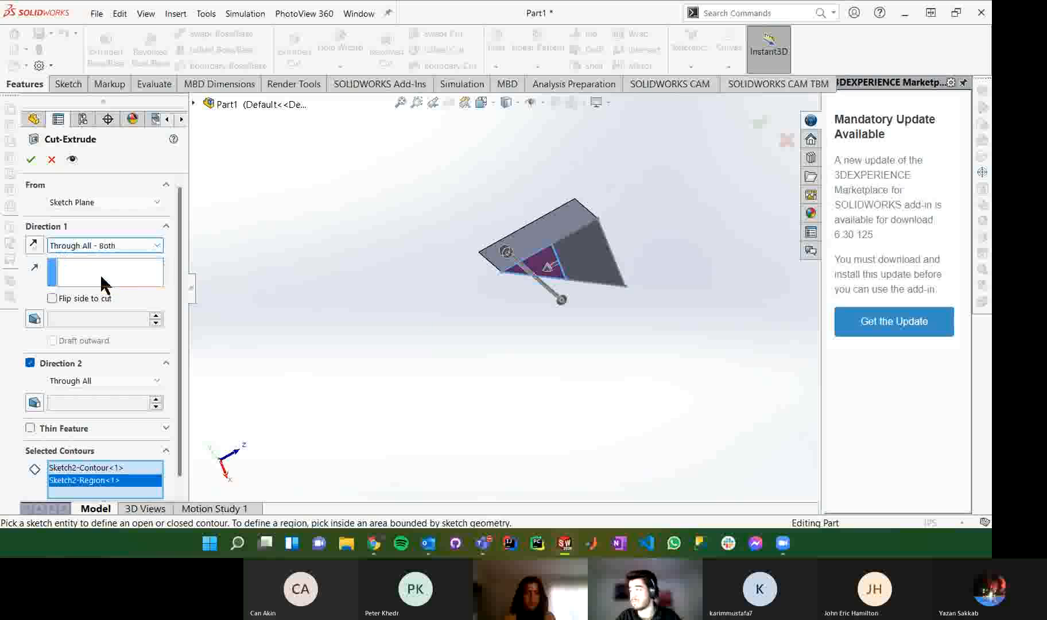
middle_drag(528, 311, 593, 334)
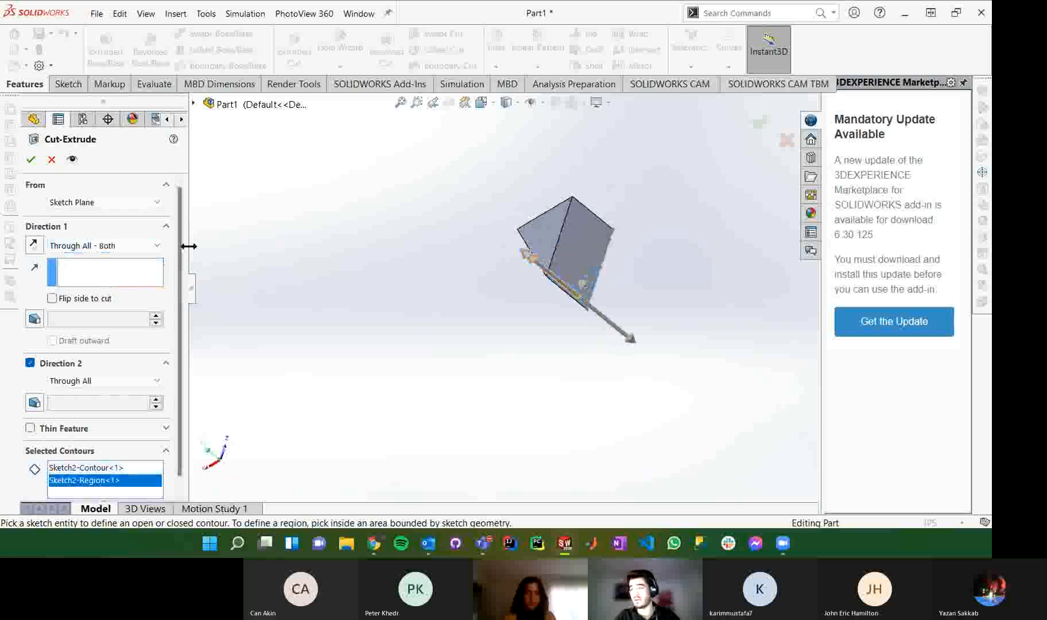
Step: Try to apply the Through All - Both cut with the selected contour and region, and cancel the cut
click(31, 161)
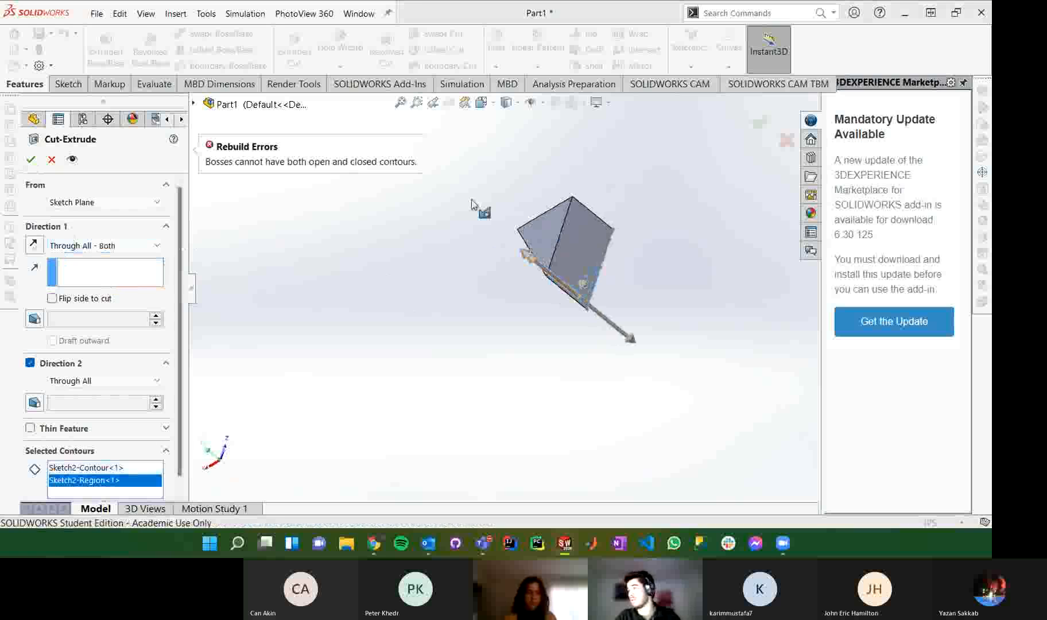
middle_drag(505, 195, 525, 186)
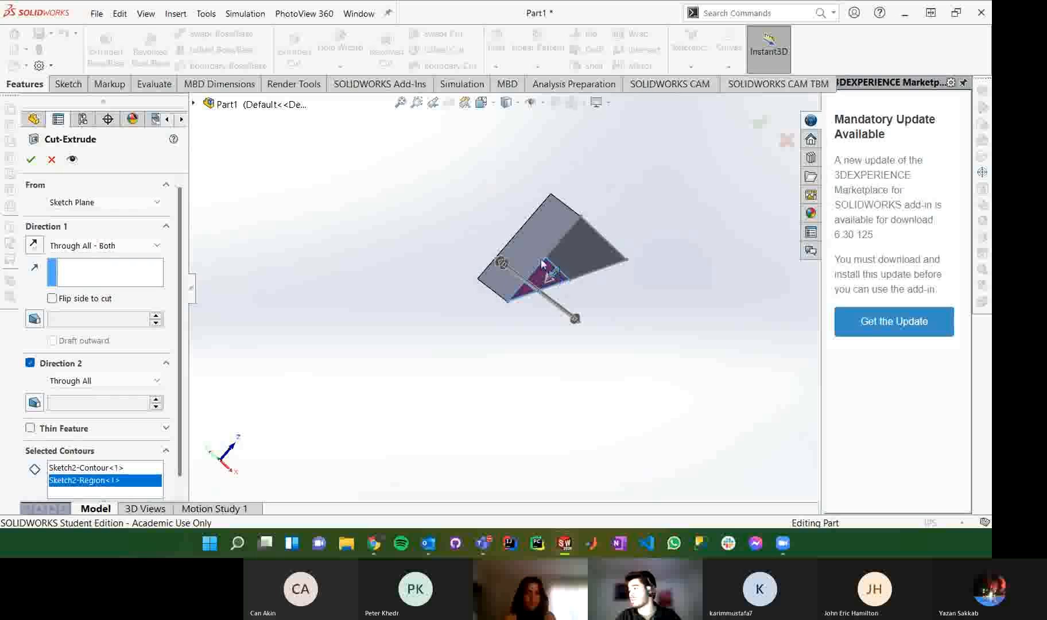
mouse_move(305, 305)
middle_down()
mouse_move(299, 274)
mouse_move(297, 305)
middle_up()
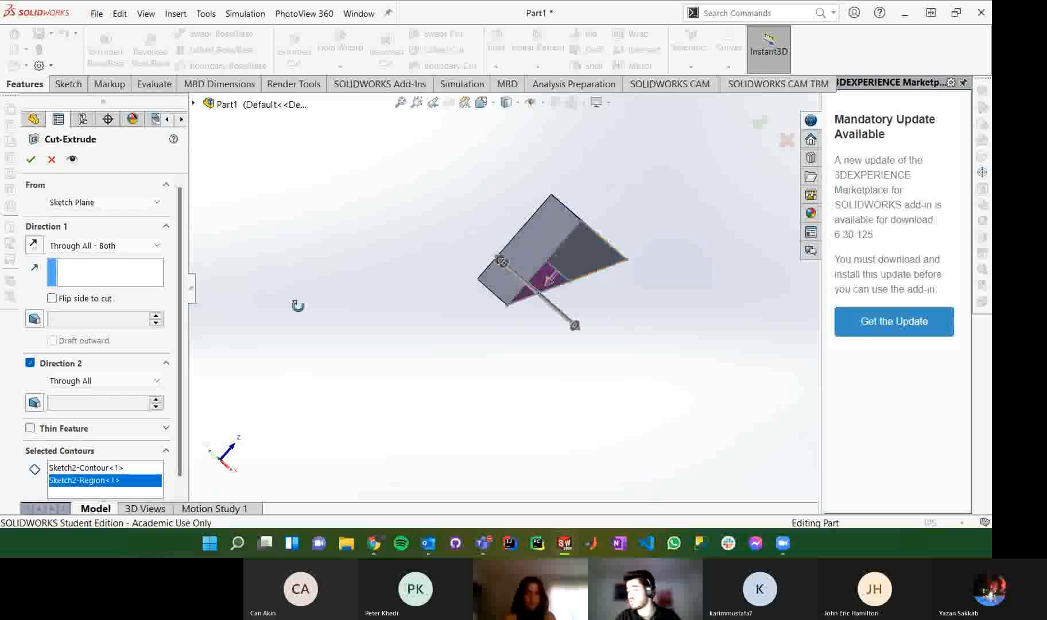
click(51, 159)
Step: Start a new sketch on the solid's large triangular face
mouse_move(619, 283)
middle_down()
mouse_move(582, 283)
mouse_move(545, 365)
mouse_move(543, 244)
mouse_move(58, 89)
middle_up()
click(60, 85)
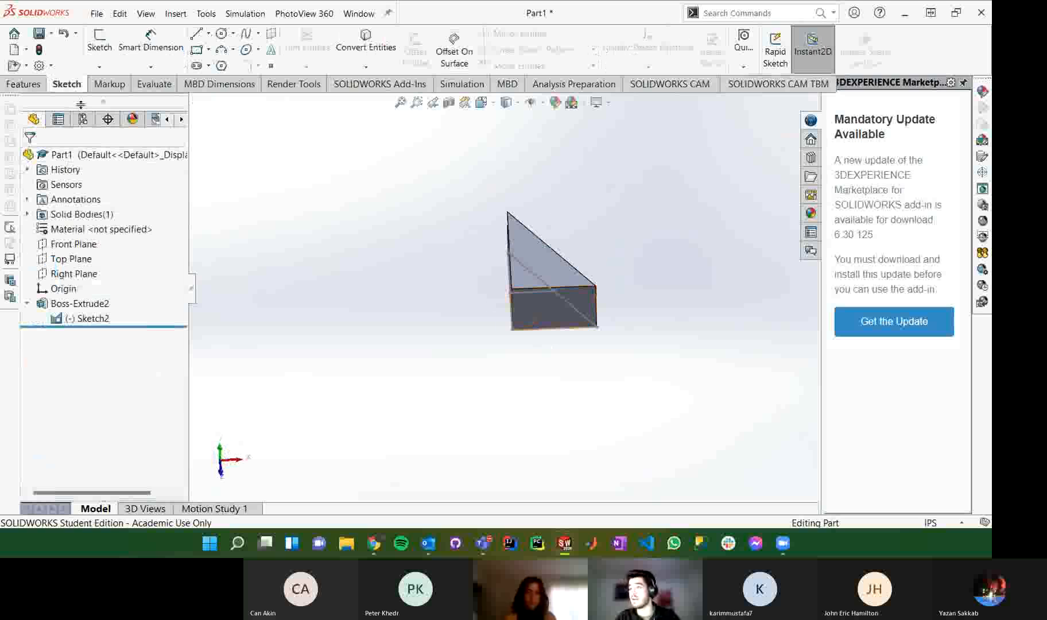
click(105, 49)
middle_drag(467, 222, 526, 243)
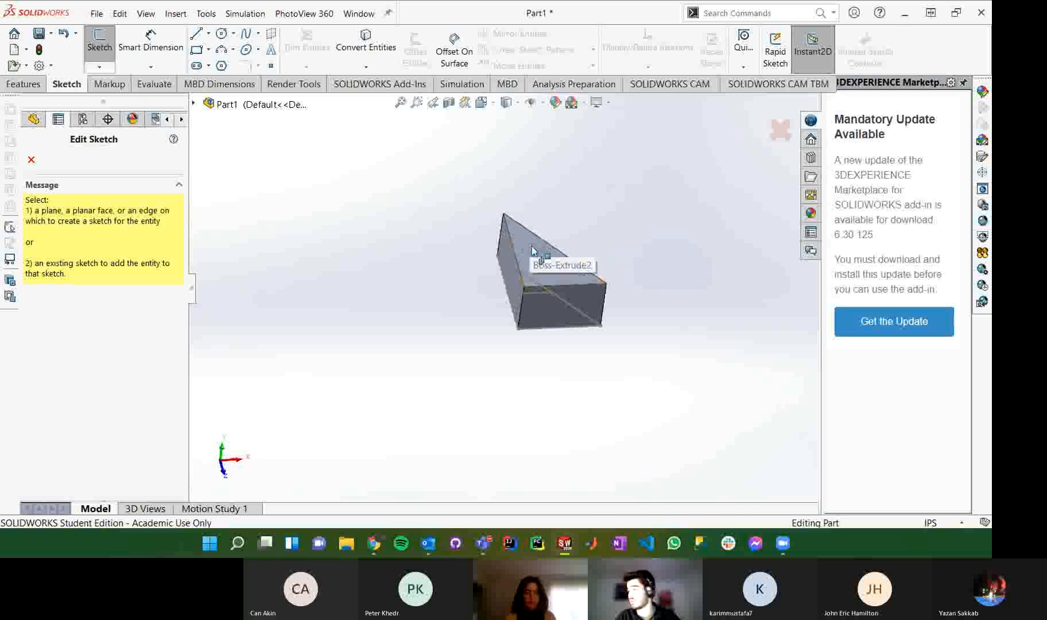
click(534, 252)
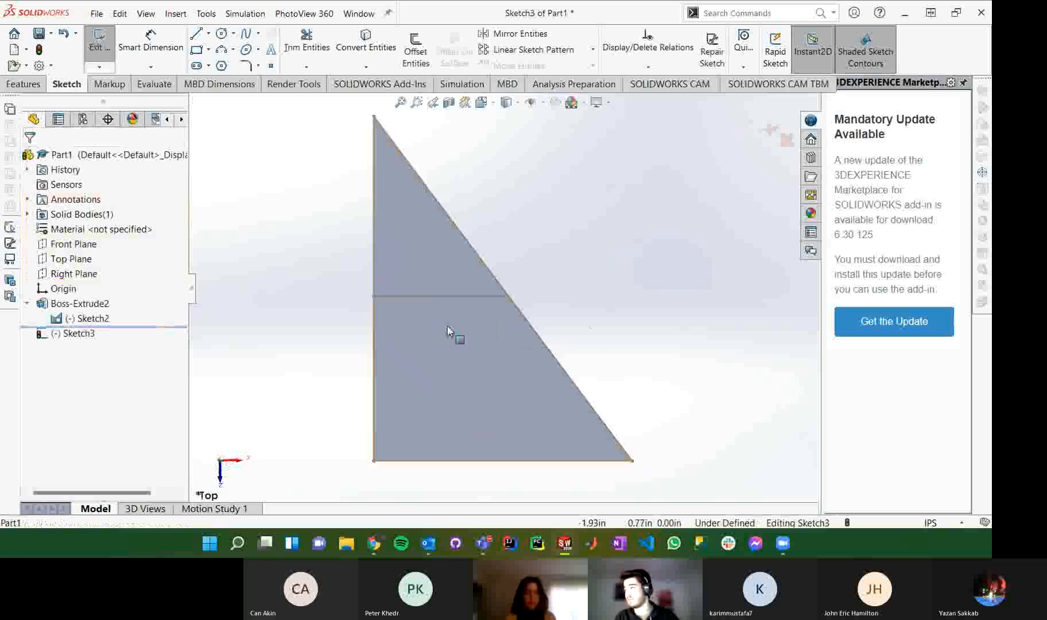
Step: Hide the original sketch under the boss extrude and activate the Line tool in the new sketch
right_click(73, 319)
click(86, 298)
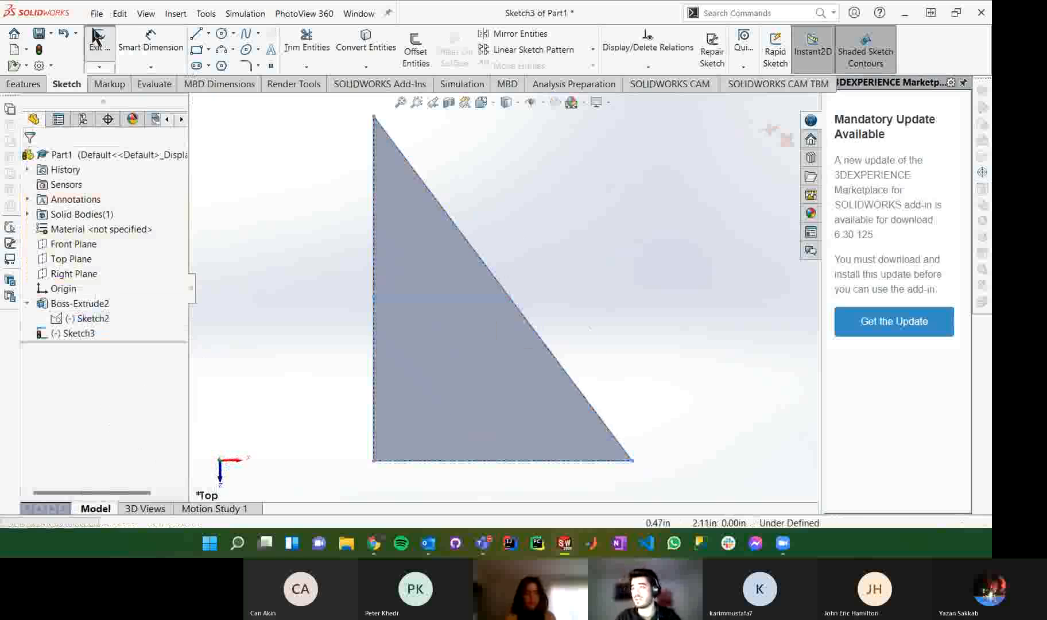
click(199, 38)
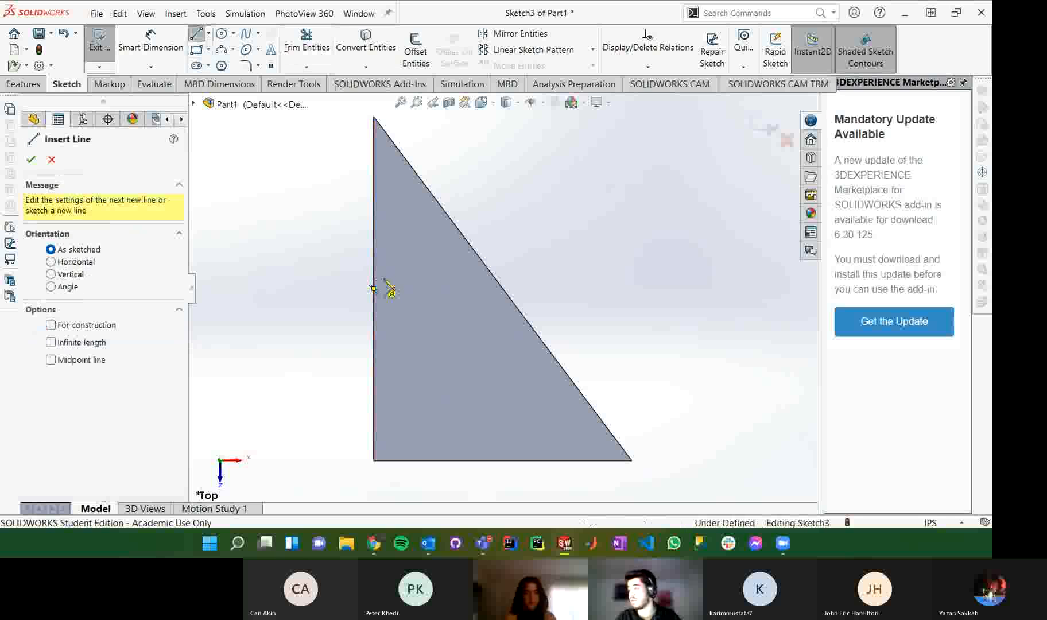
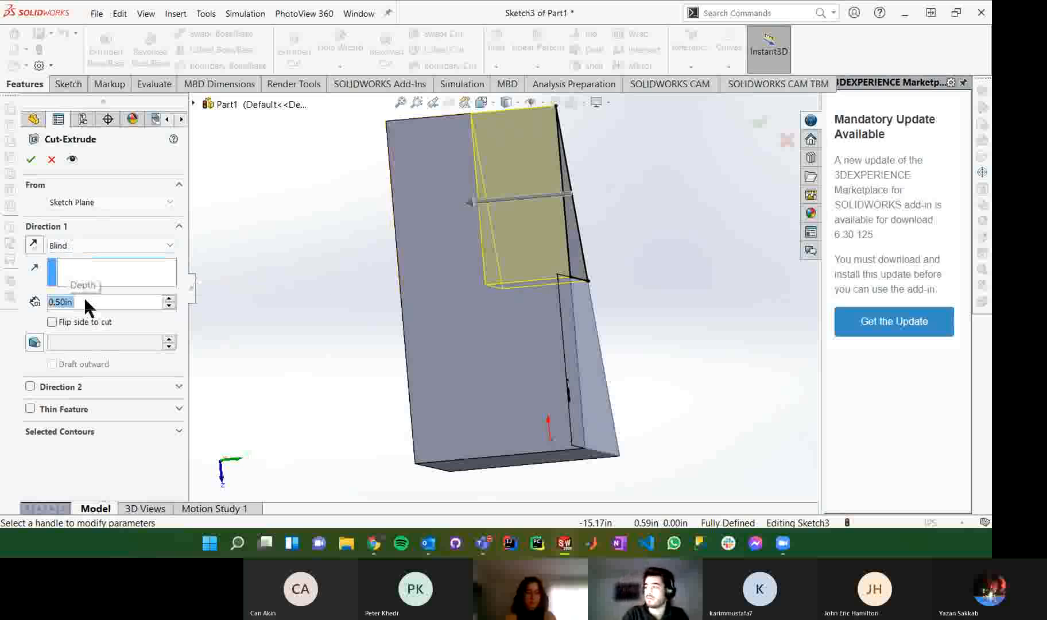
Step: Set the cut's end condition to Through All and inspect its preview through the solid
middle_drag(401, 321, 459, 330)
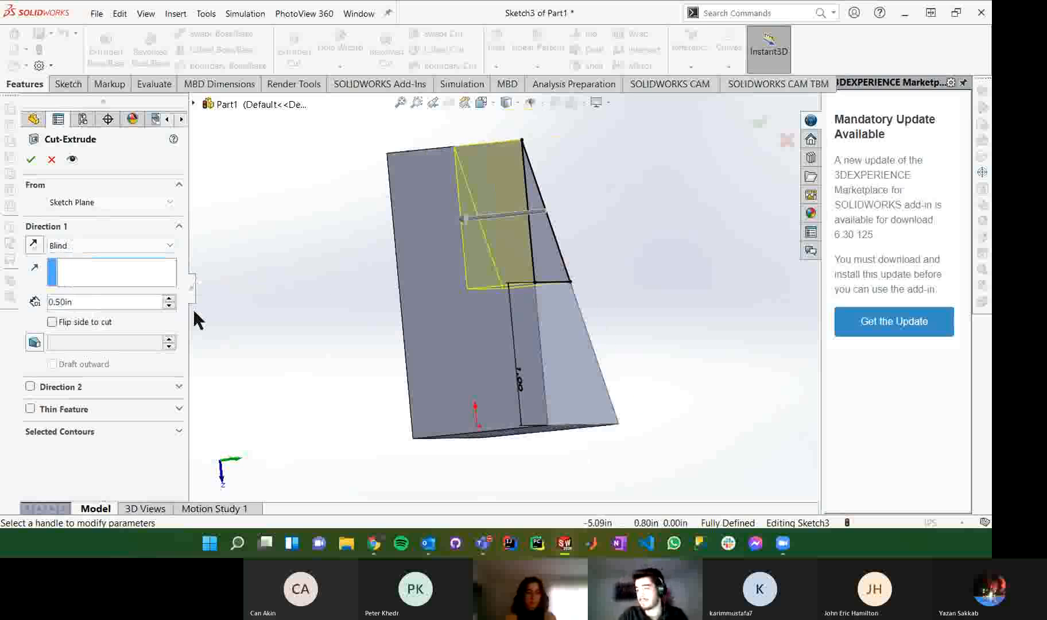
click(86, 245)
click(87, 258)
click(87, 247)
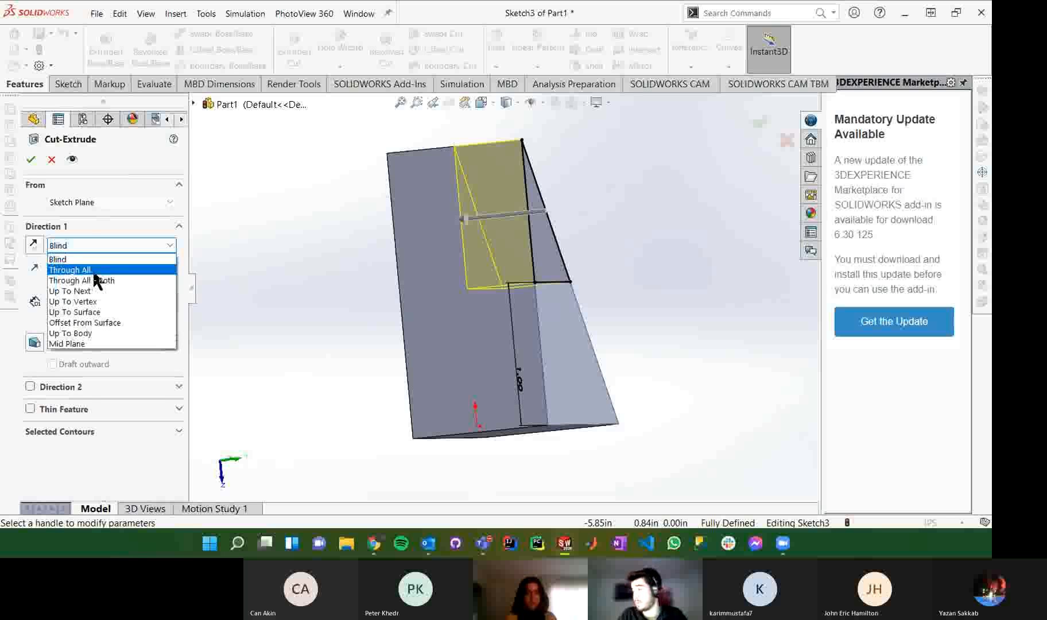
click(92, 270)
middle_drag(304, 273, 333, 264)
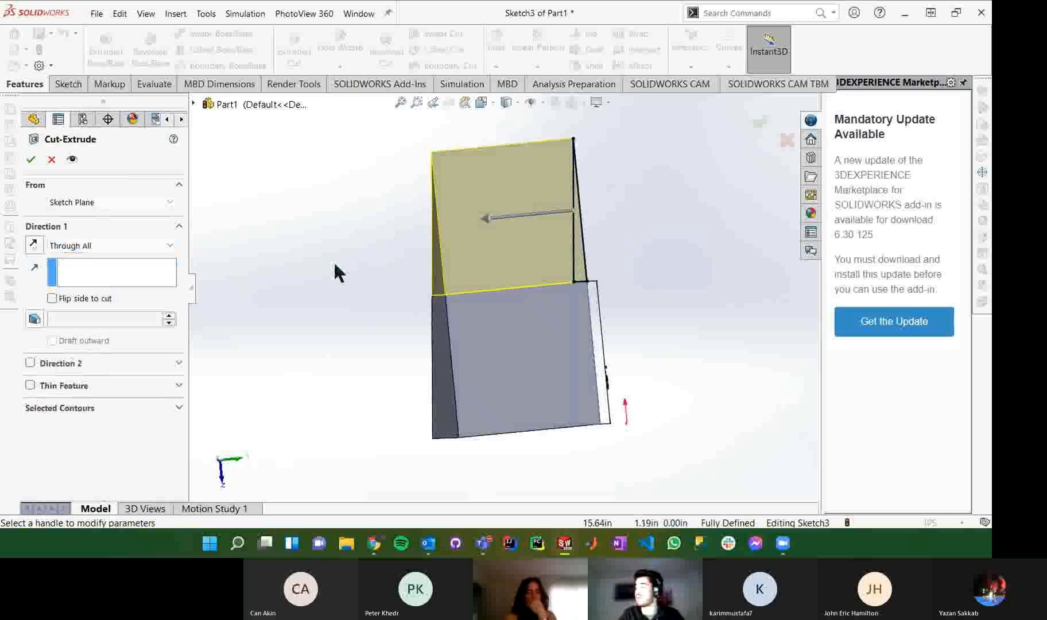
Step: Set the cut to Blind with a depth of 5 in and inspect how far its preview extends
click(58, 247)
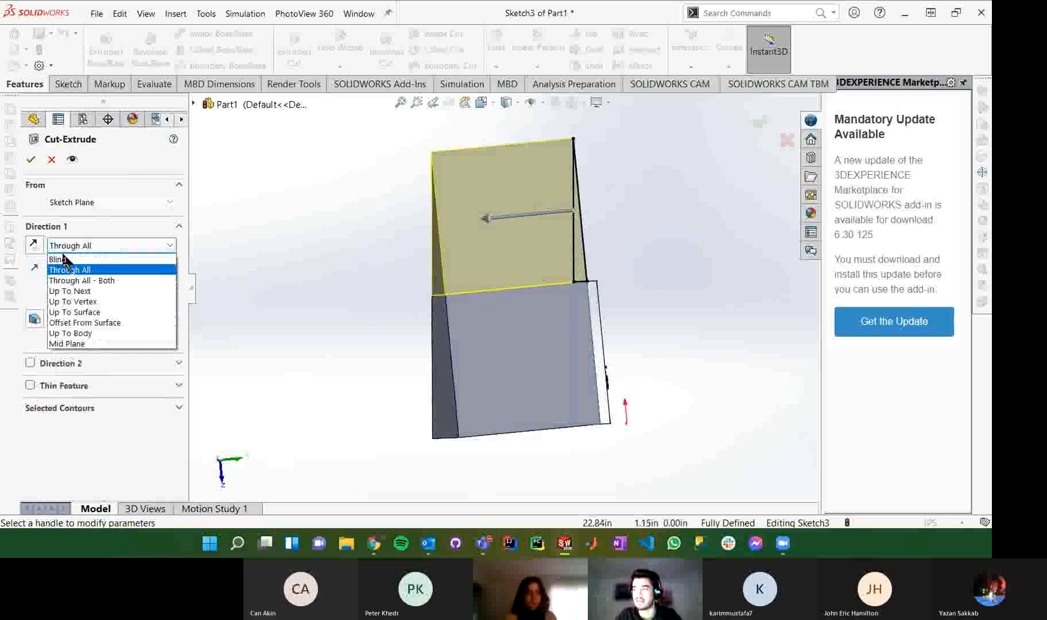
click(63, 259)
click(103, 300)
text(5)
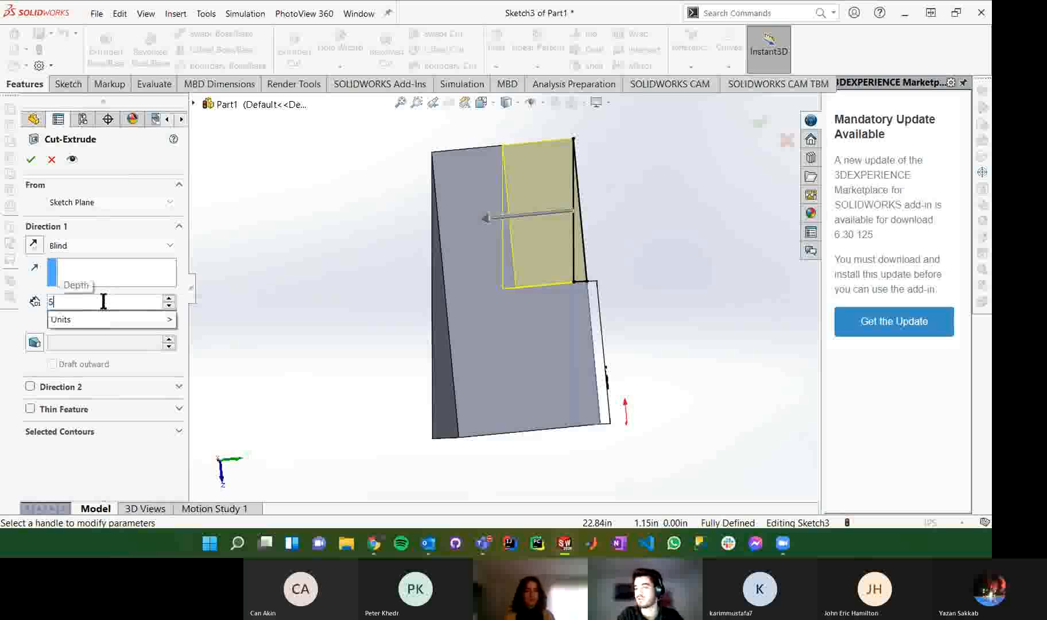
key(Return)
scroll(398, 264, down, 5)
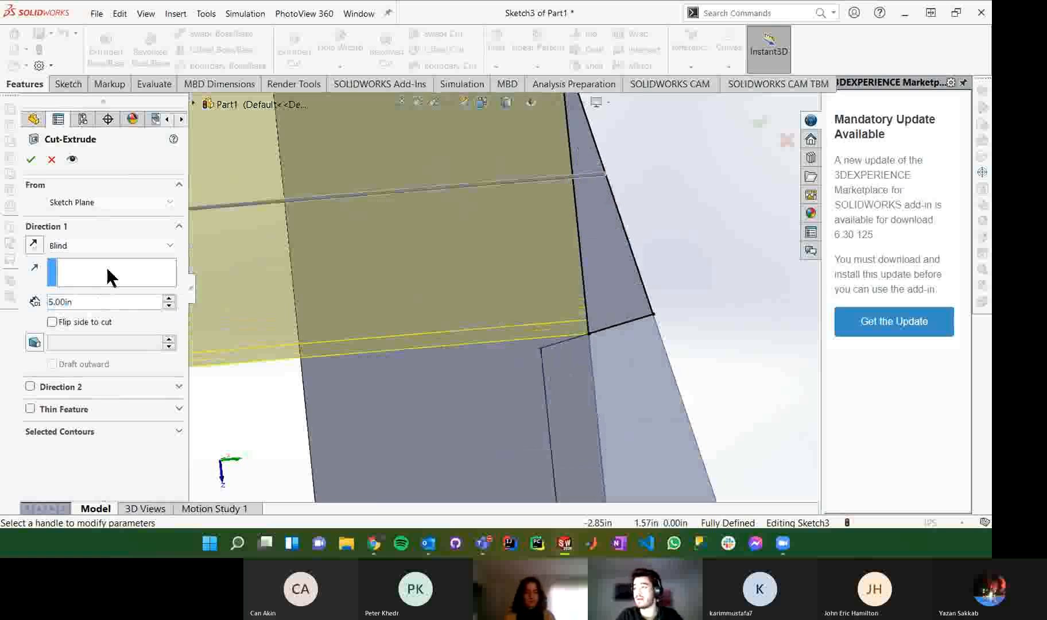
scroll(612, 299, up, 5)
Step: Try the Through All, Up To Next and Up To Vertex end conditions, and cancel the cut
click(116, 245)
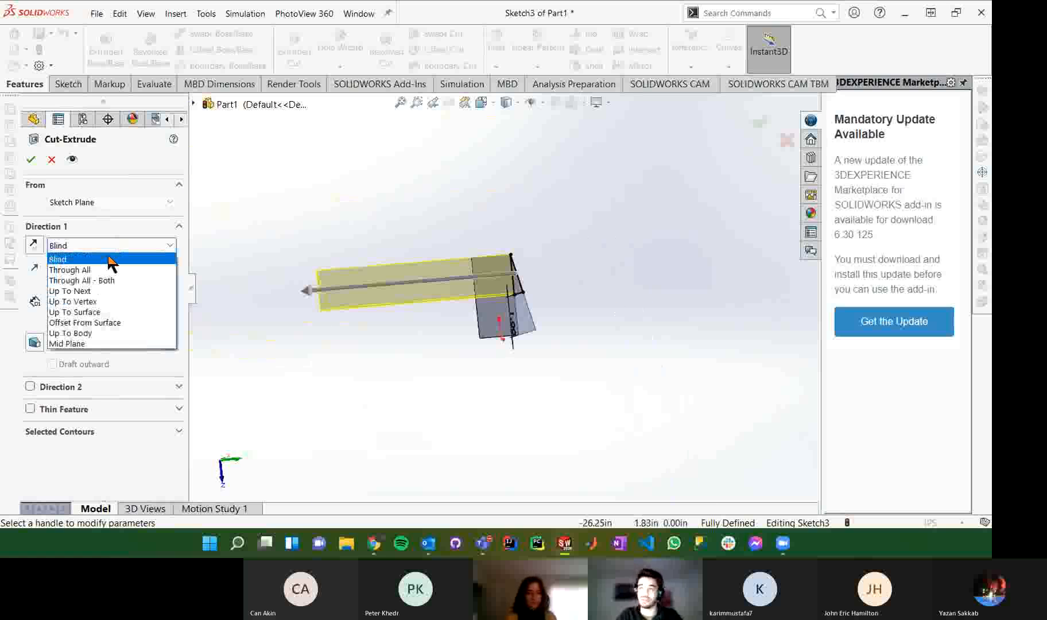
click(106, 271)
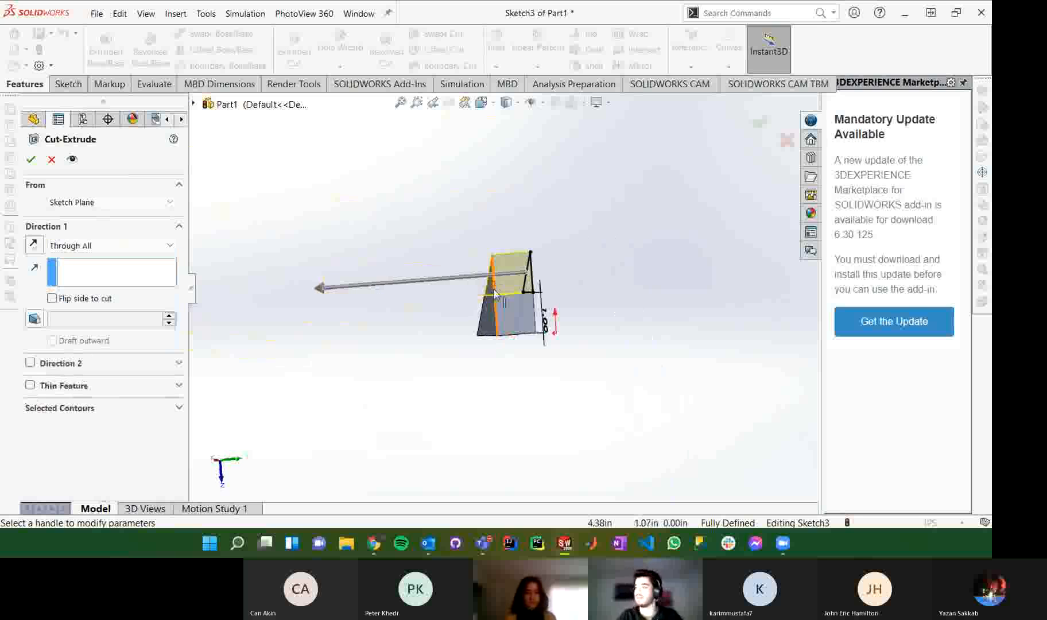
click(119, 244)
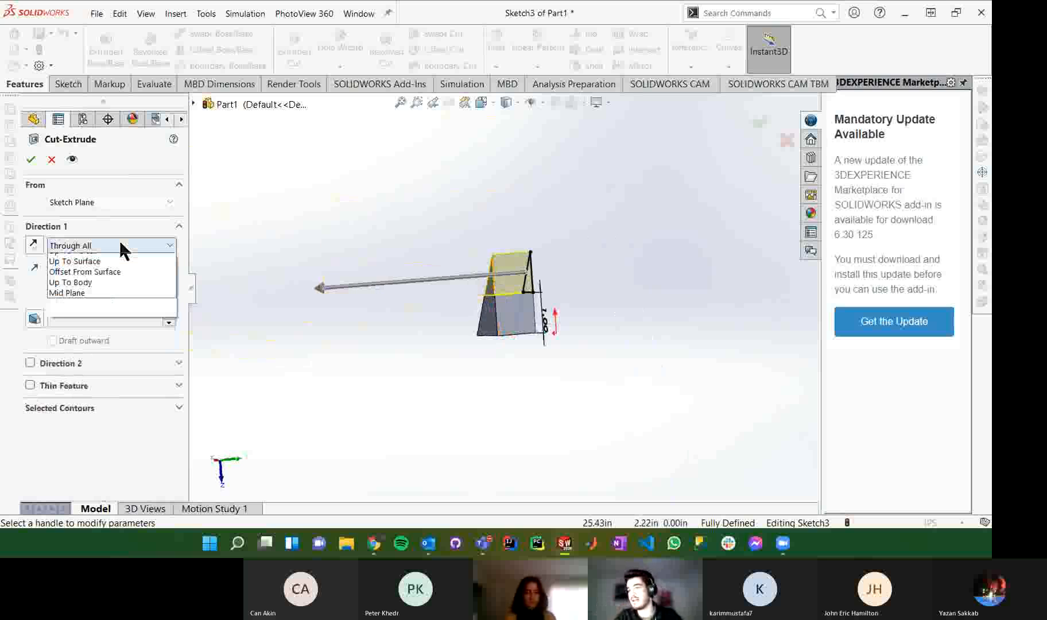
click(74, 291)
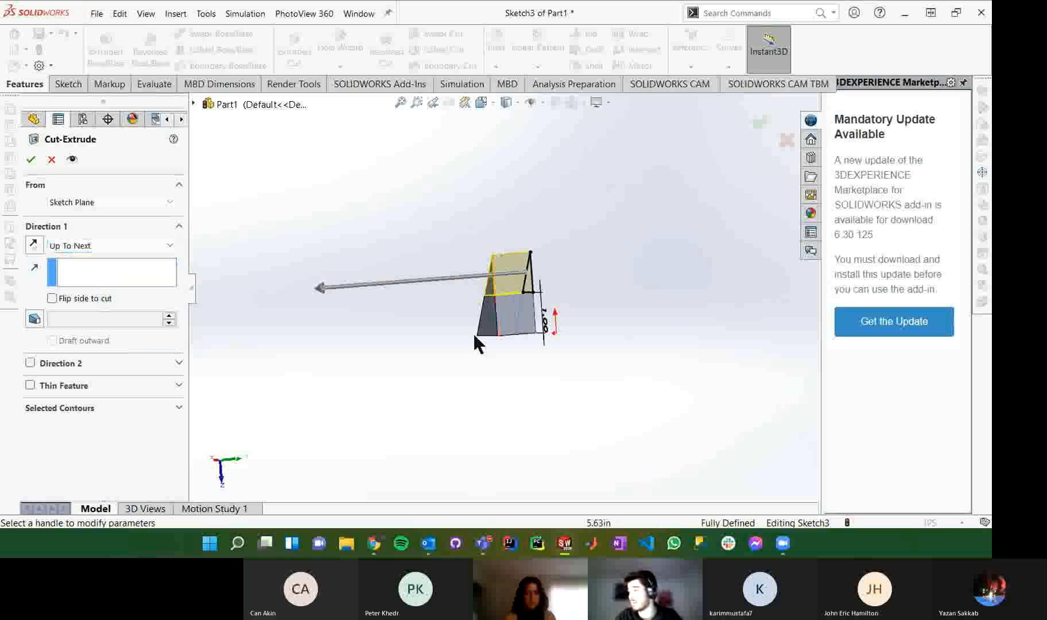
click(115, 244)
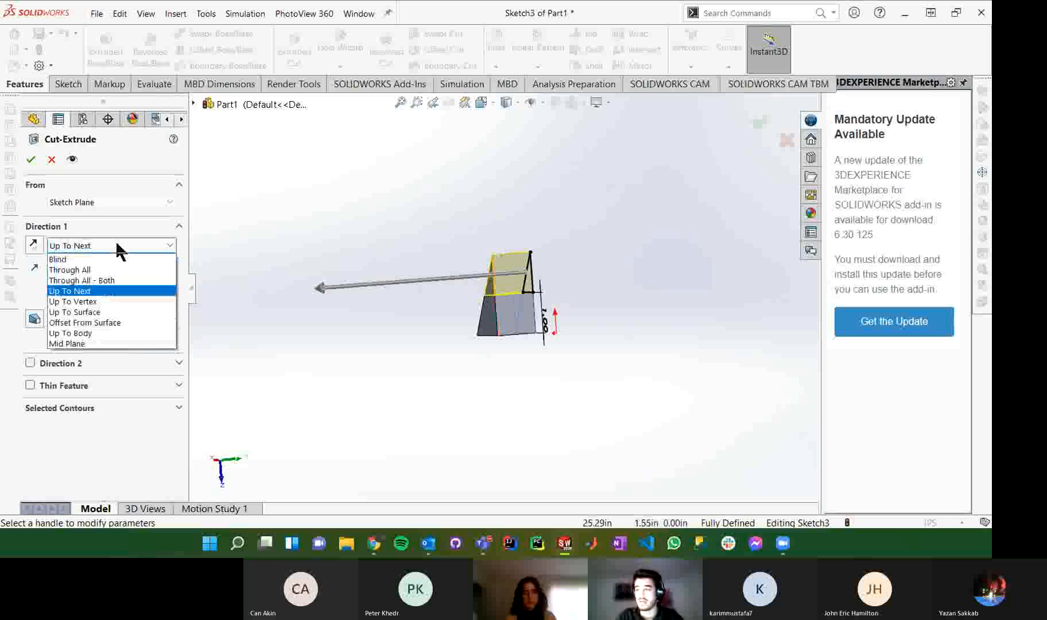
click(96, 302)
key(Escape)
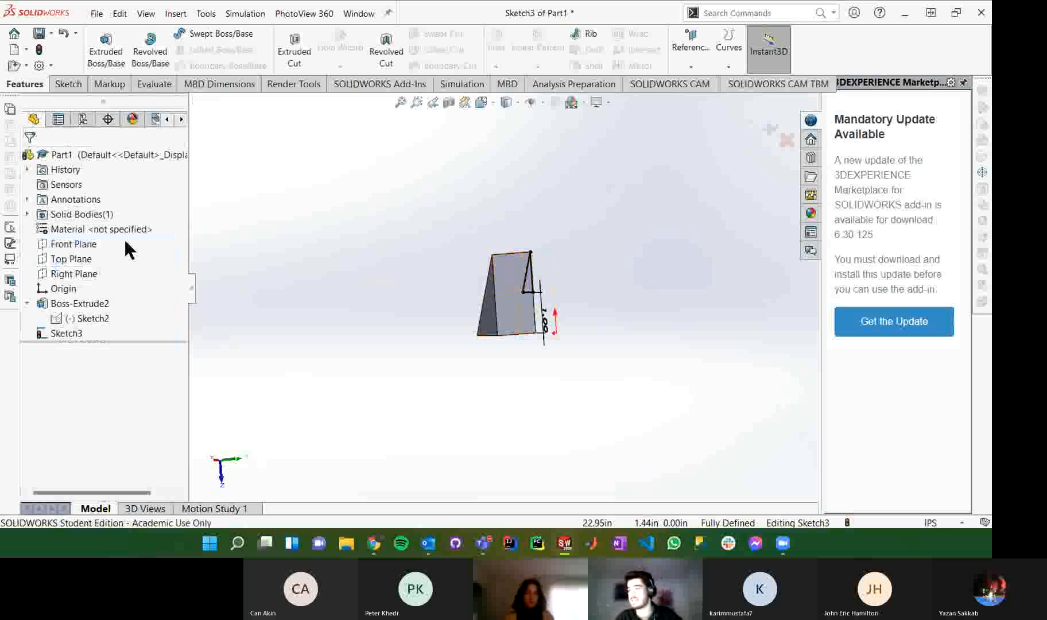
Step: Cut the small triangular sketch into the solid as a blind extruded cut 0.5 in deep
click(295, 51)
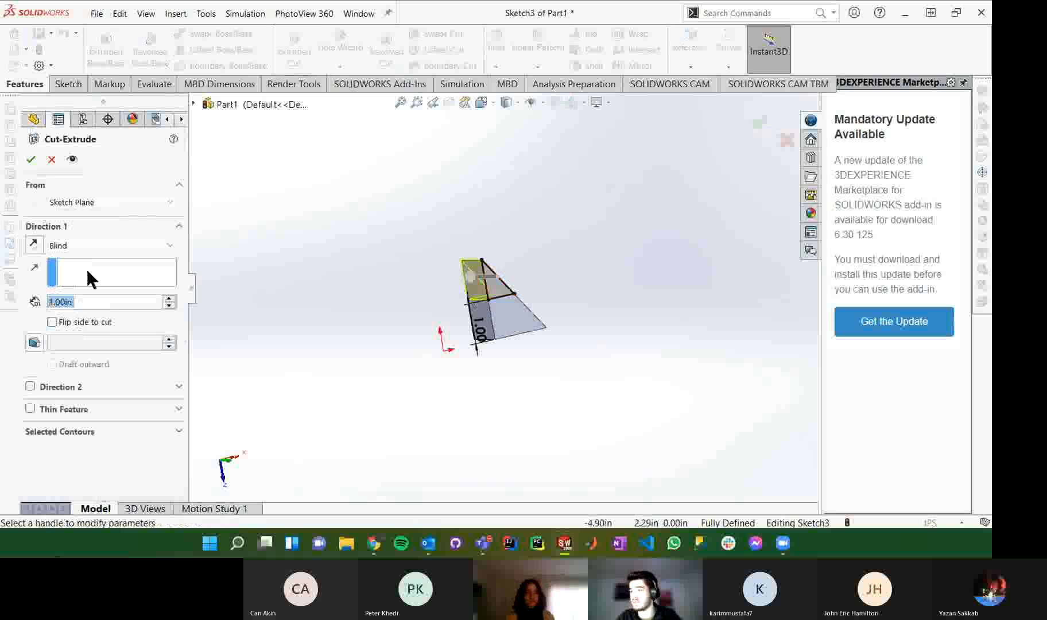
click(96, 246)
click(96, 245)
click(78, 300)
double_click(79, 301)
text(0.5)
key(Return)
click(31, 159)
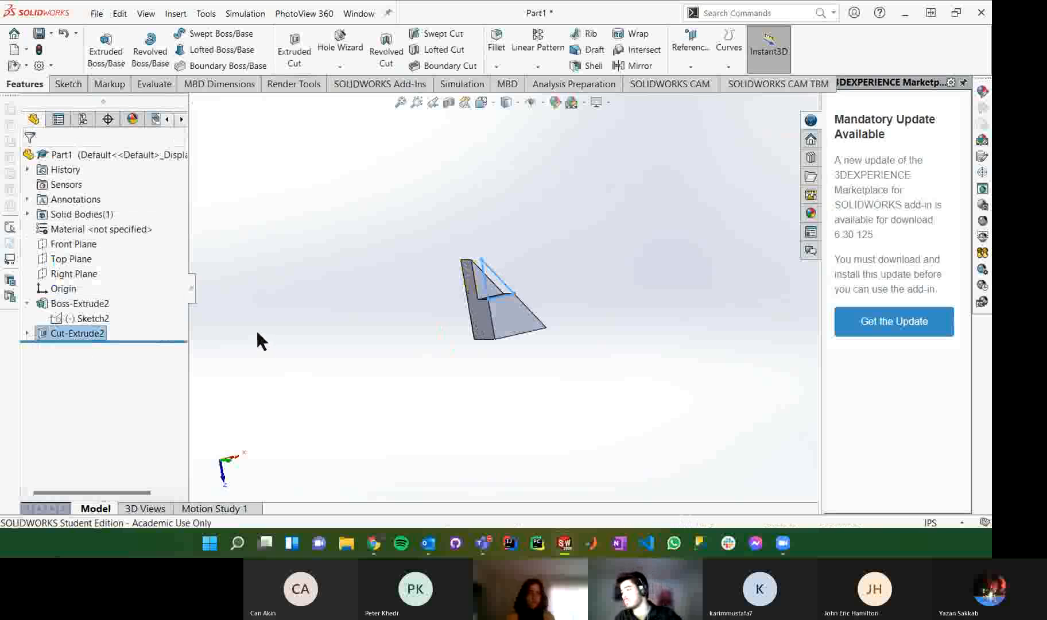
Step: Examine the stepped cut on the solid from several angles, including its inner edge
middle_drag(442, 315, 526, 404)
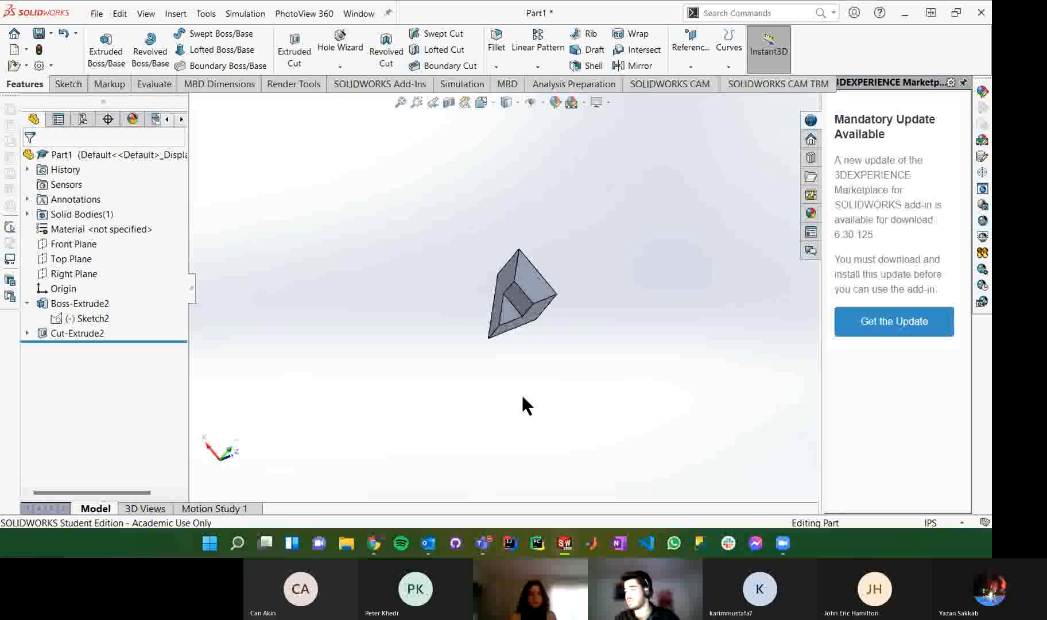
scroll(519, 301, down, 7)
middle_drag(513, 302, 488, 290)
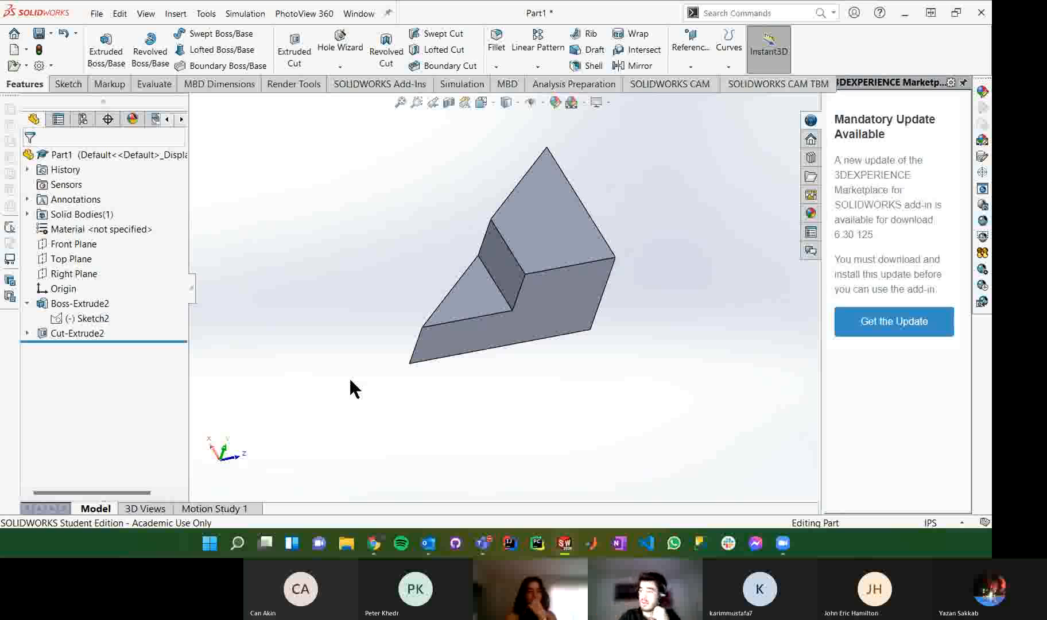
mouse_move(460, 269)
middle_down()
mouse_move(434, 257)
mouse_move(477, 268)
middle_up()
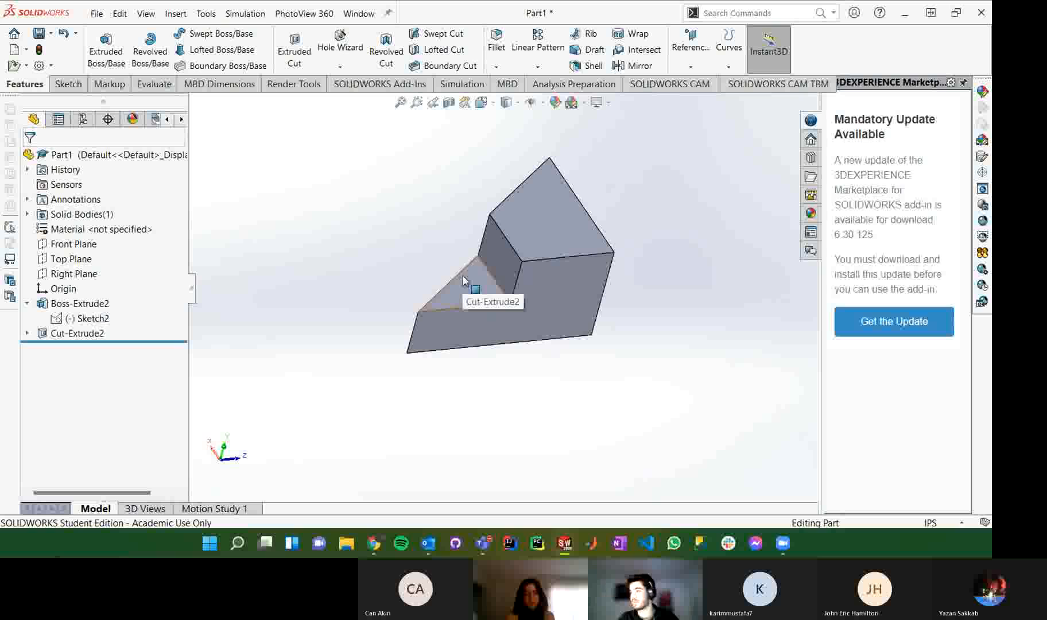
click(500, 287)
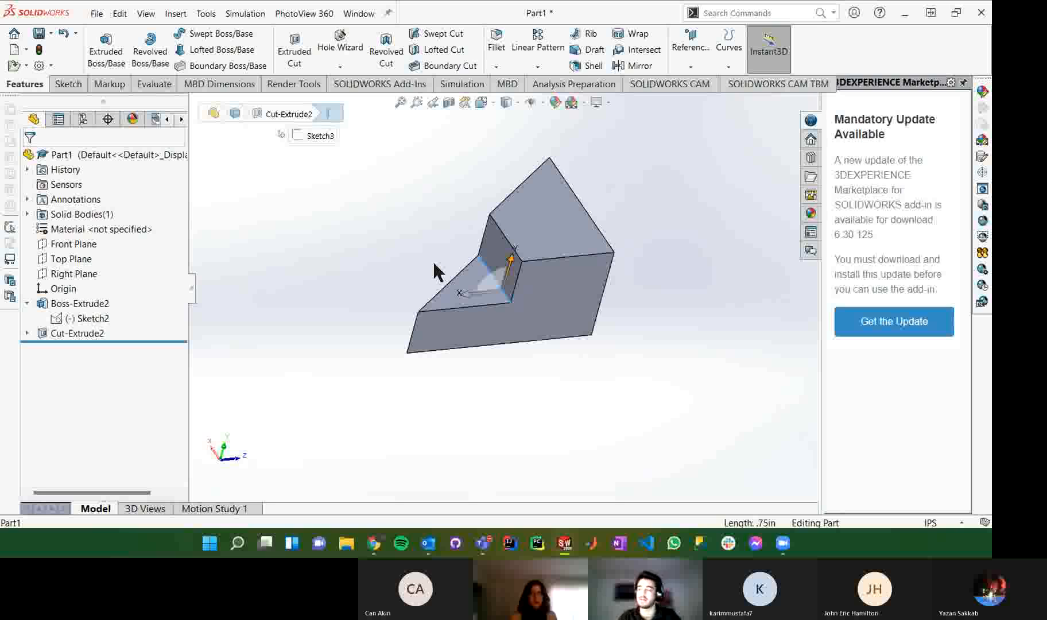
click(433, 271)
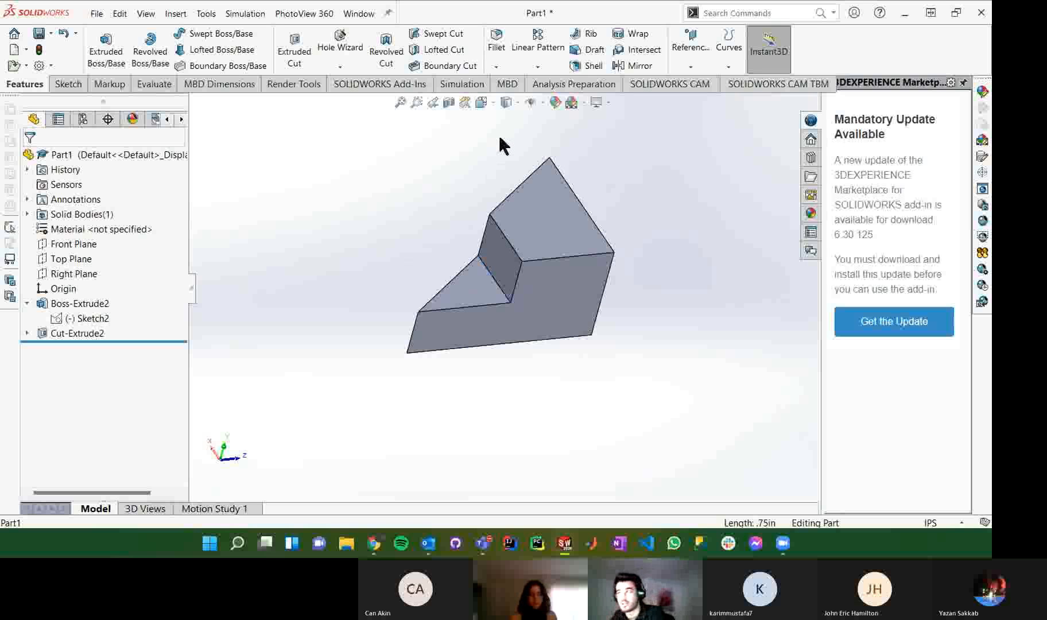
Step: Show the available Fillet and Chamfer commands
click(496, 67)
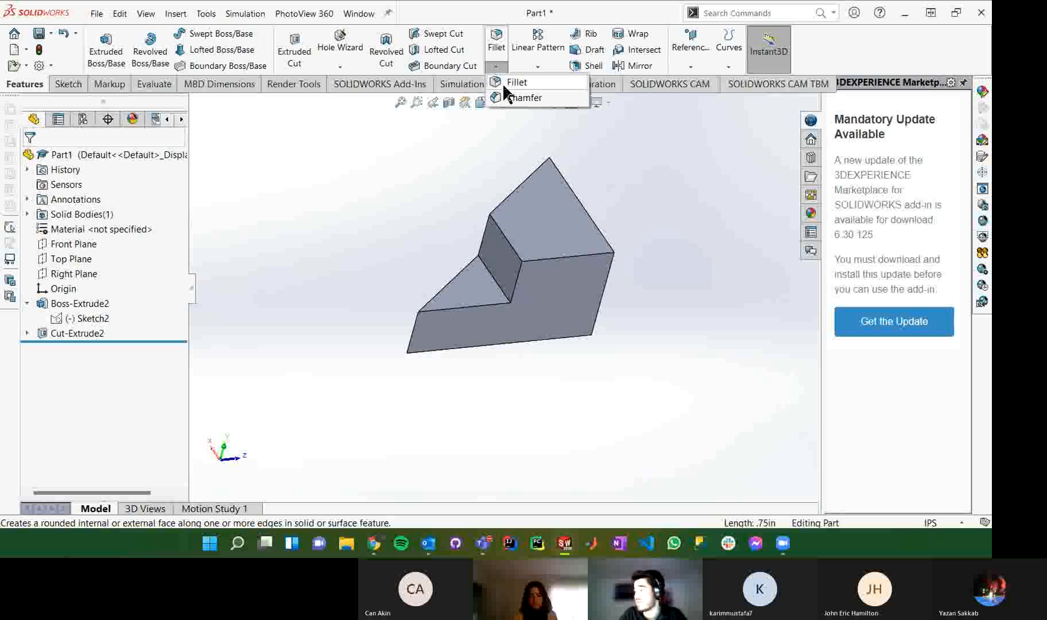
Step: Fillet the inner edge where the step's vertical wall meets the lower face with a 0.20 in radius
click(501, 82)
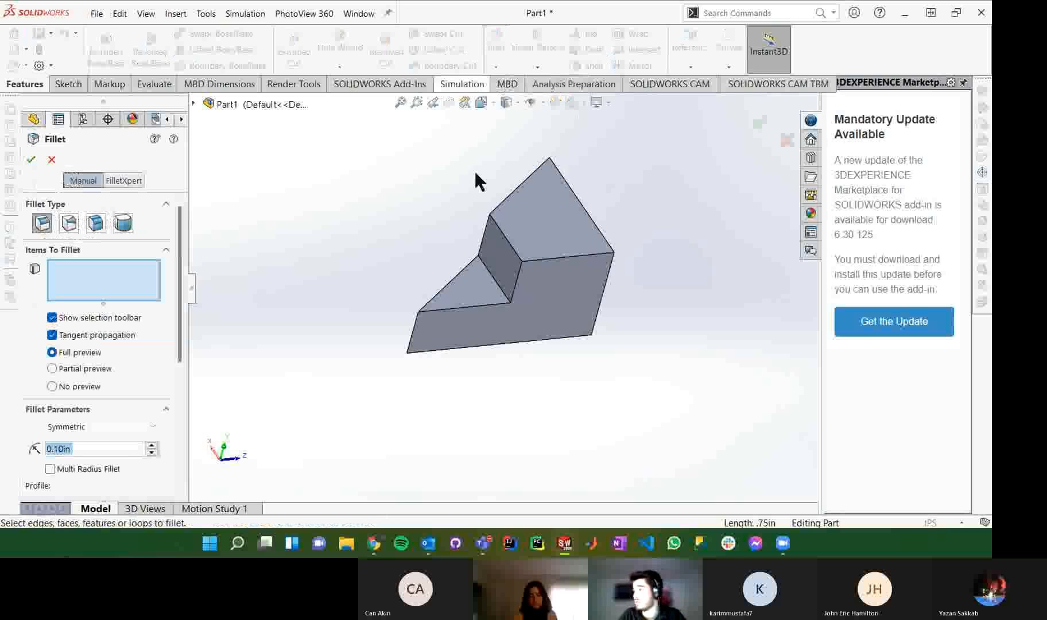
click(495, 279)
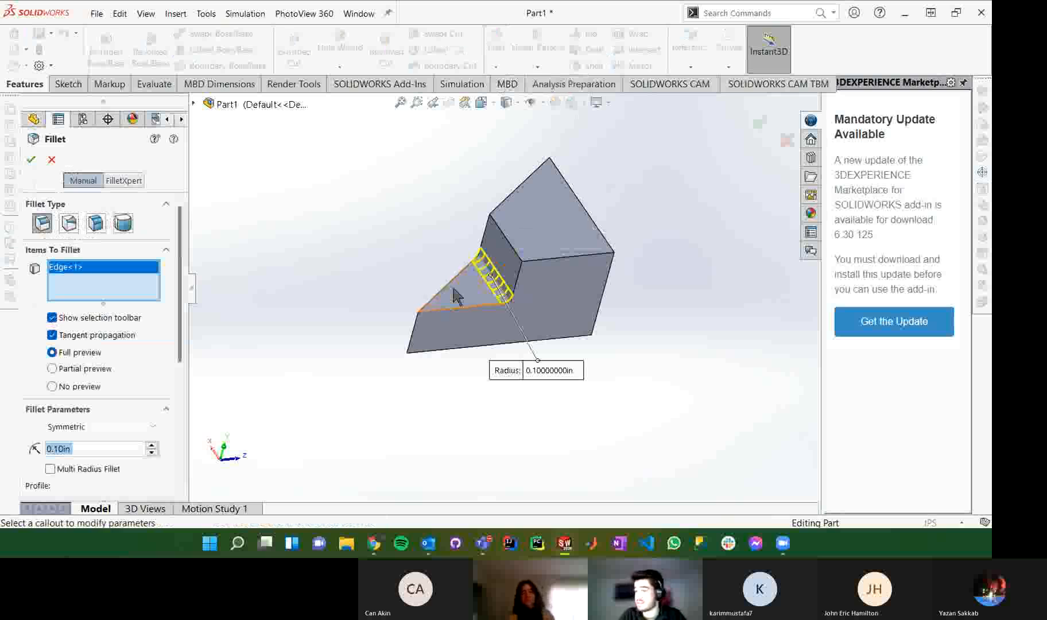
click(151, 445)
click(151, 444)
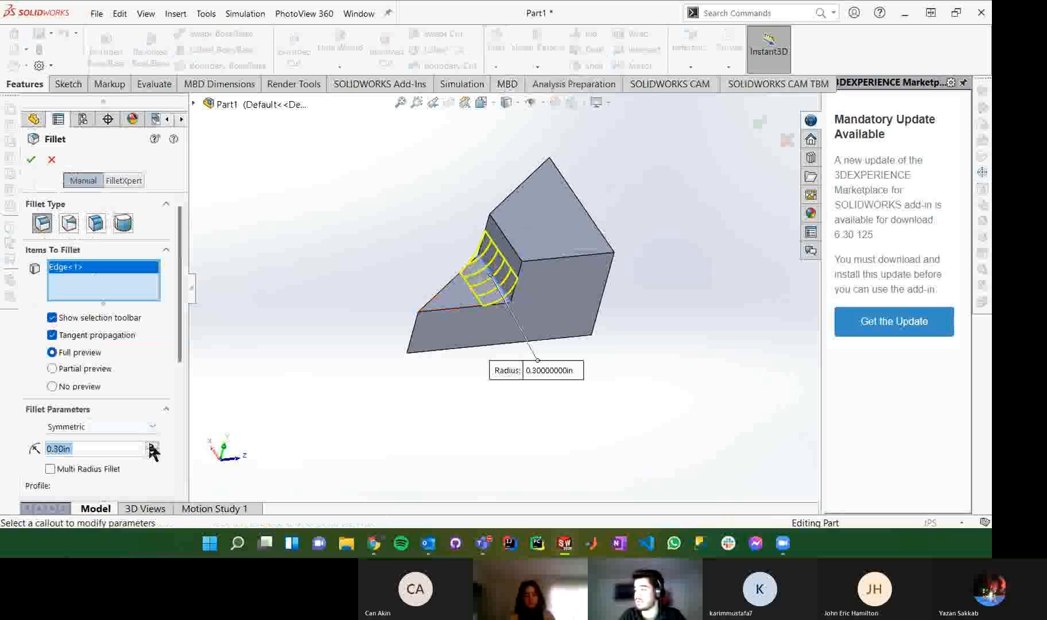
click(152, 452)
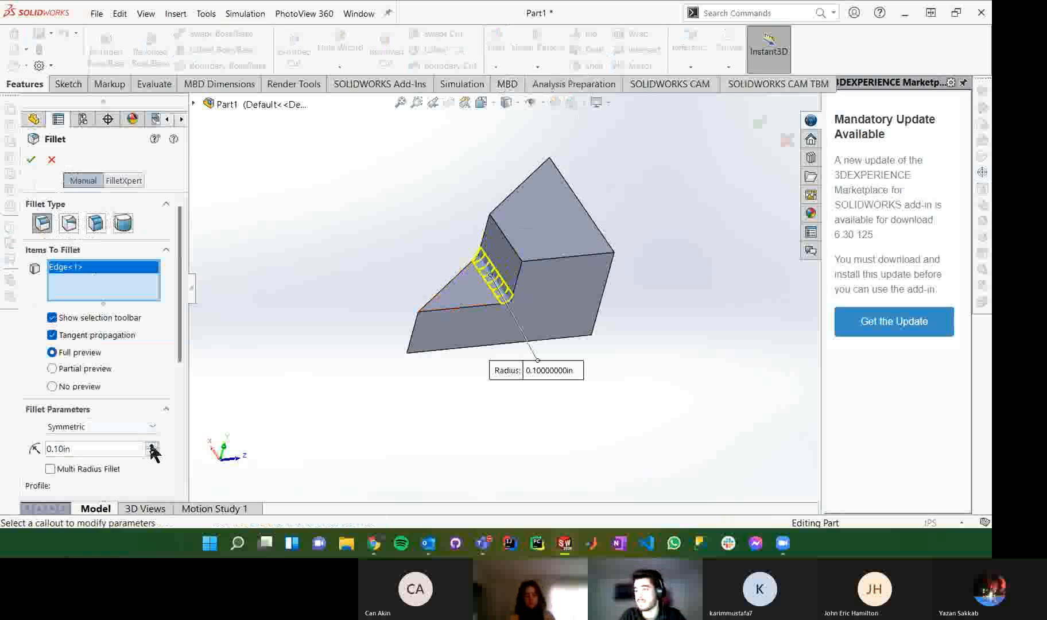
click(31, 159)
middle_drag(461, 226, 488, 267)
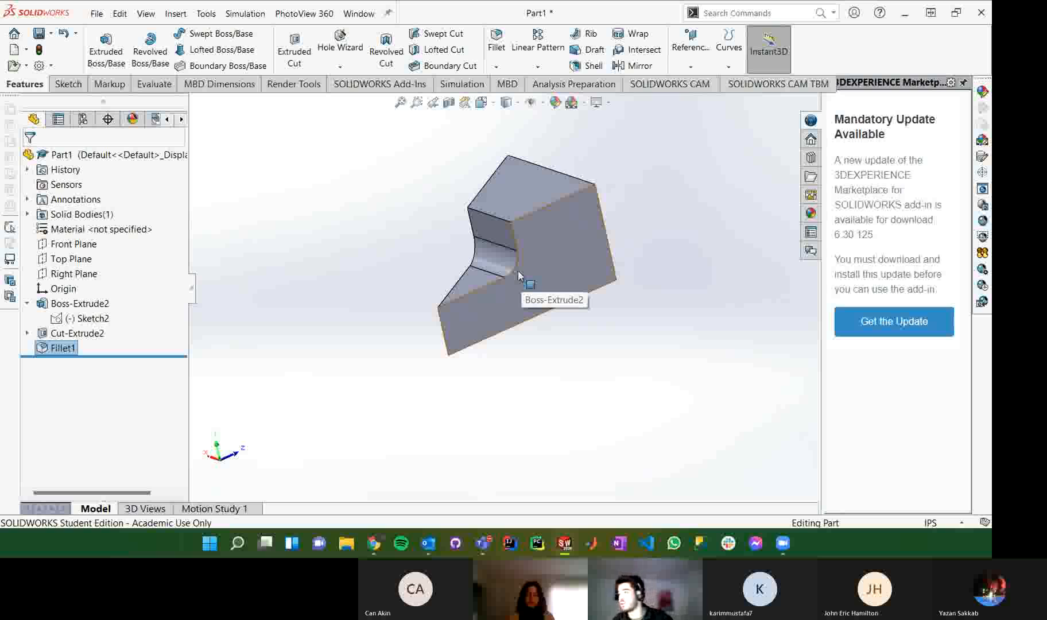
Step: Try a 0.20 in radius fillet on the edges of the raised top face, and undo it
middle_drag(547, 209, 513, 109)
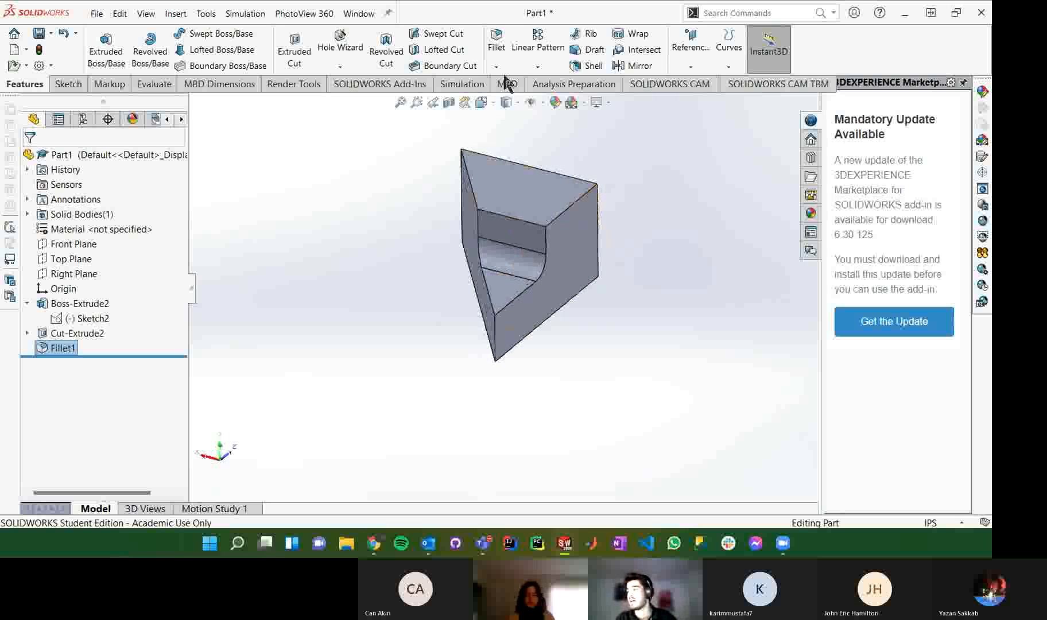
click(493, 53)
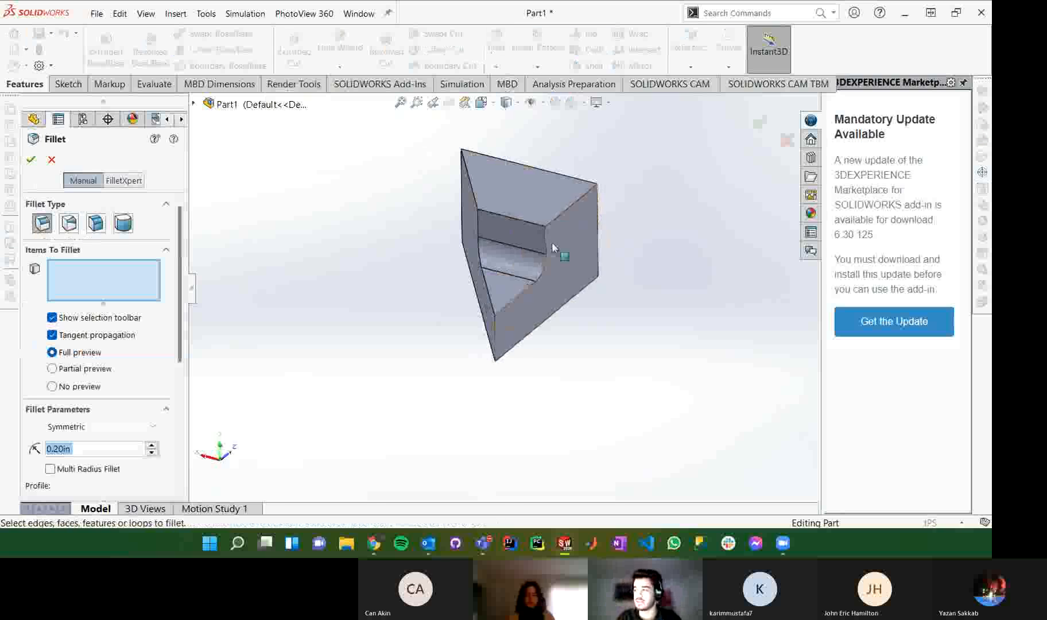
click(572, 204)
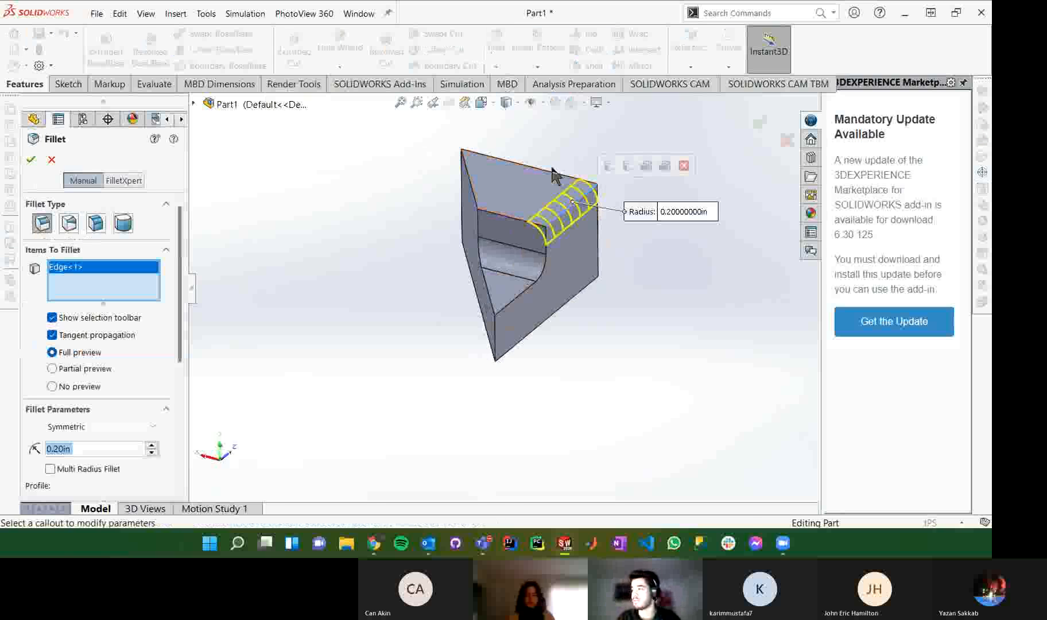
click(505, 161)
click(498, 218)
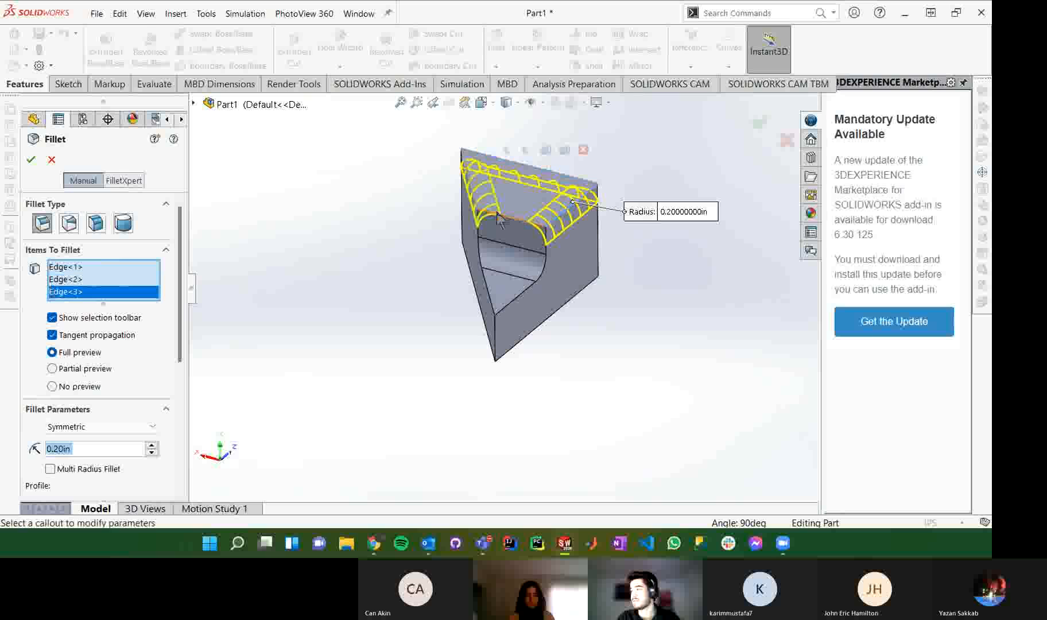
click(498, 220)
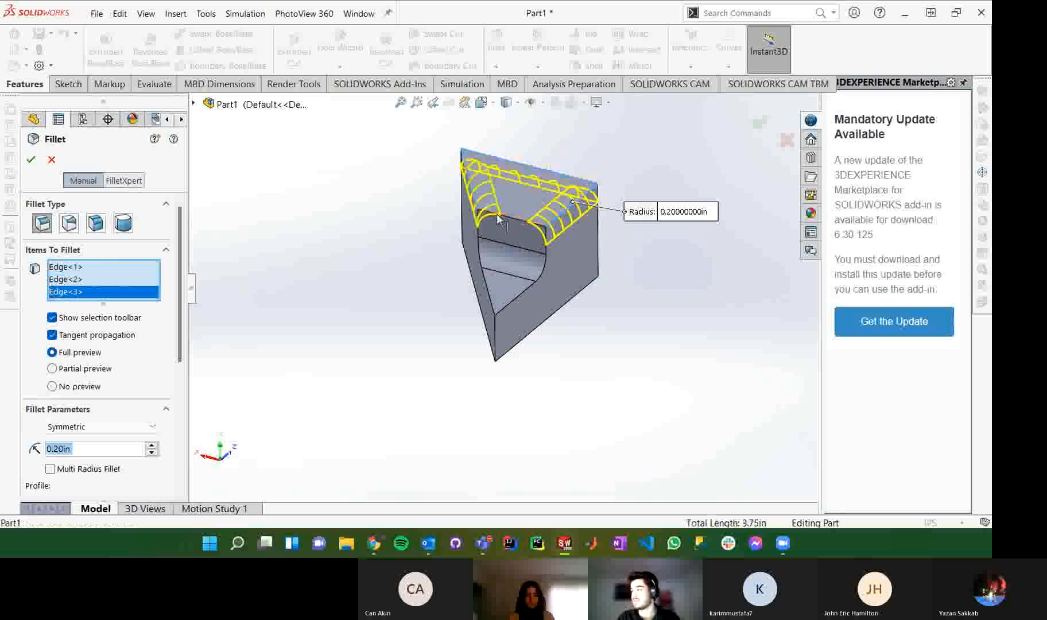
click(31, 159)
middle_drag(493, 224, 458, 252)
key(ctrl+z)
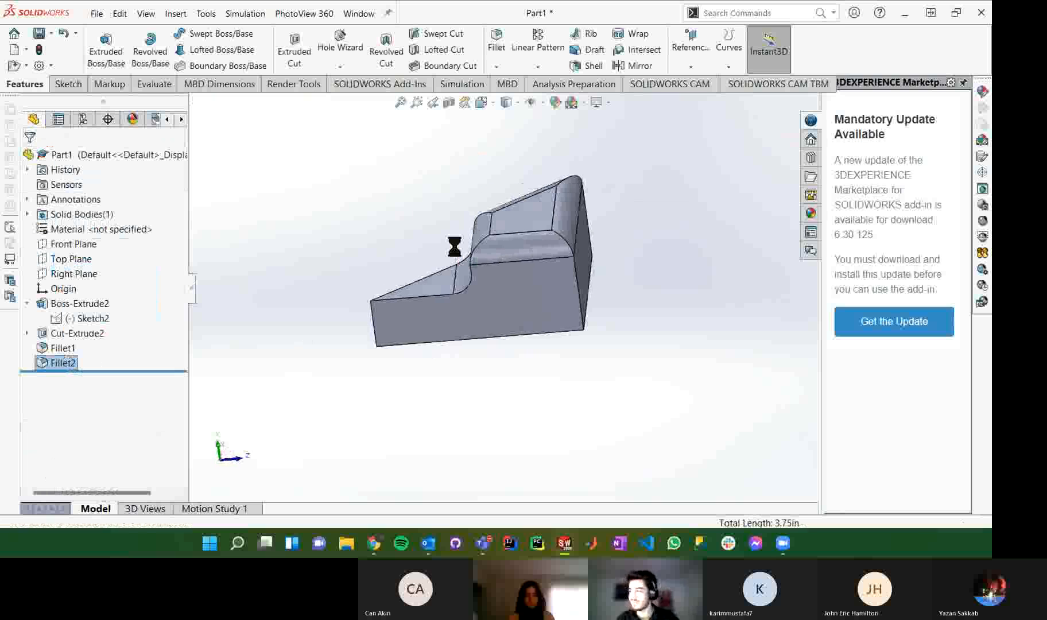
Step: Chamfer all four edges of the raised top face with a 0.1 in distance at 45 degrees
click(497, 68)
click(514, 97)
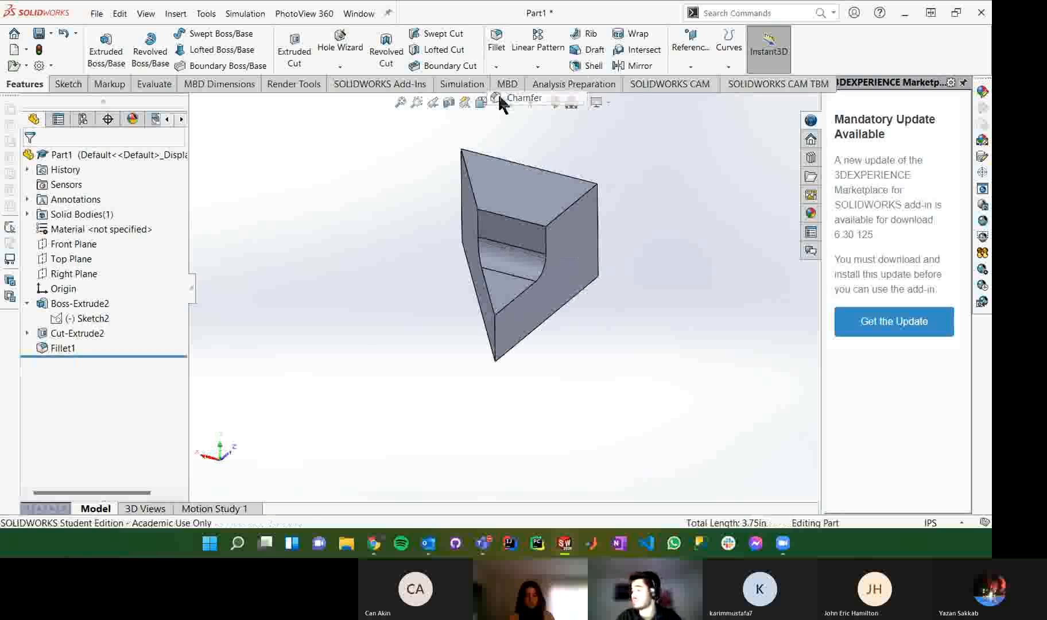
click(563, 219)
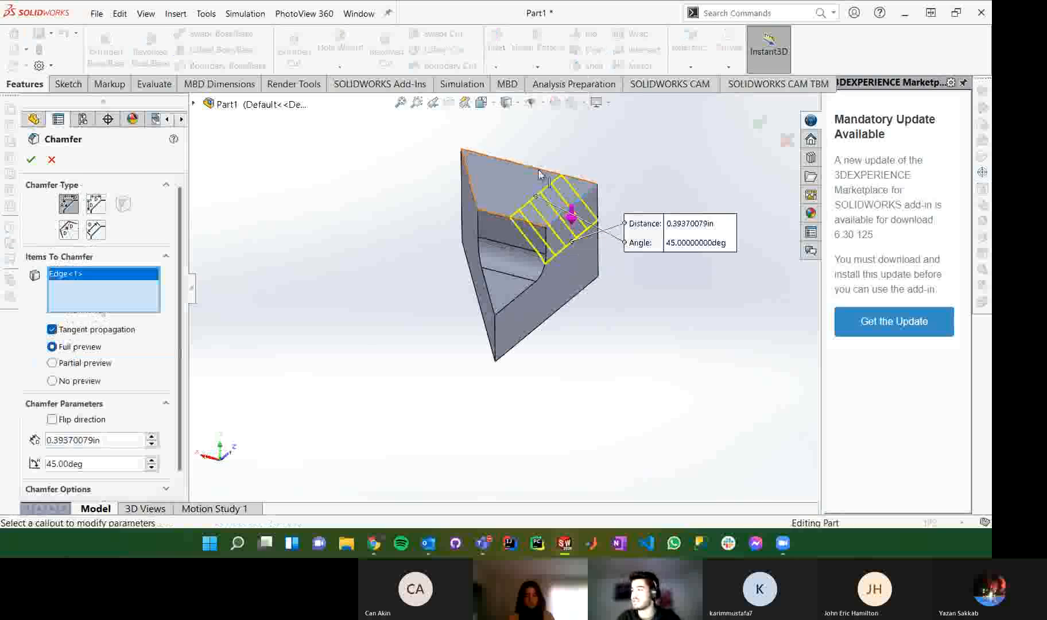
click(530, 167)
click(465, 189)
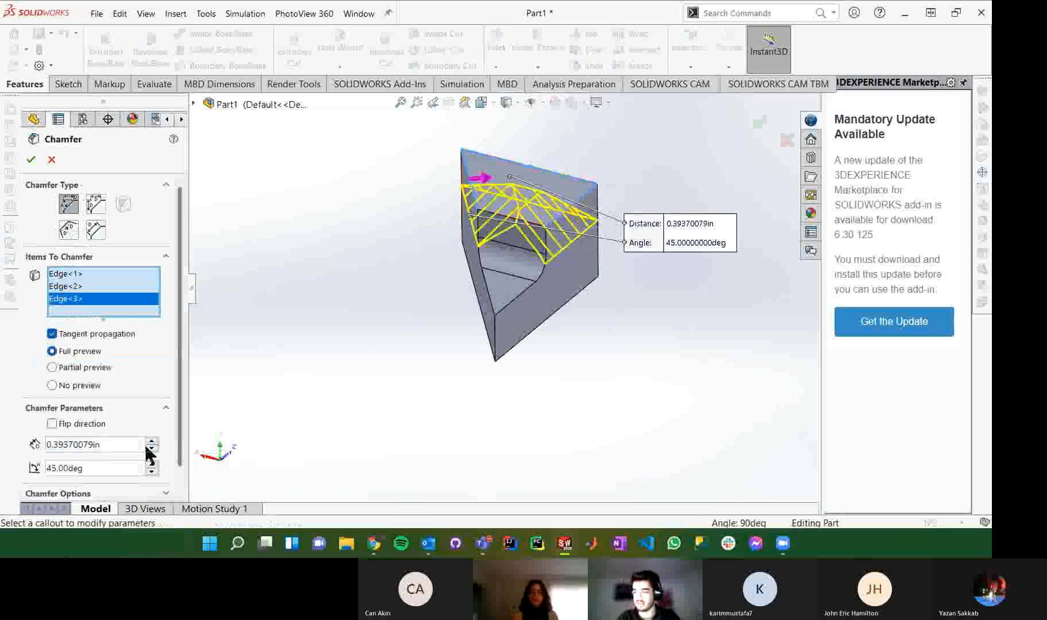
click(112, 446)
text(0.1)
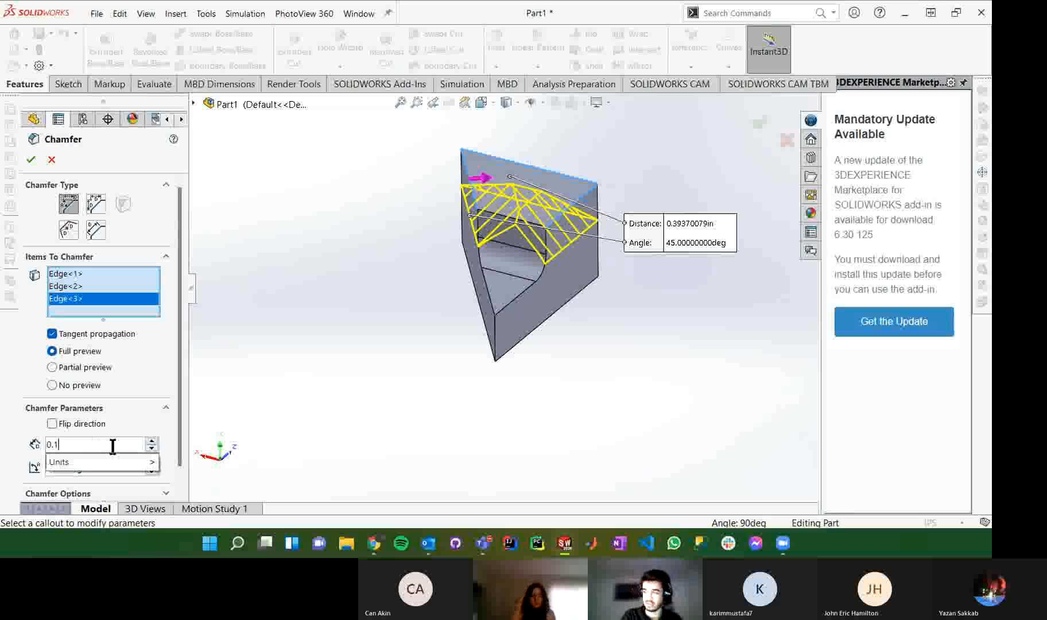
key(Return)
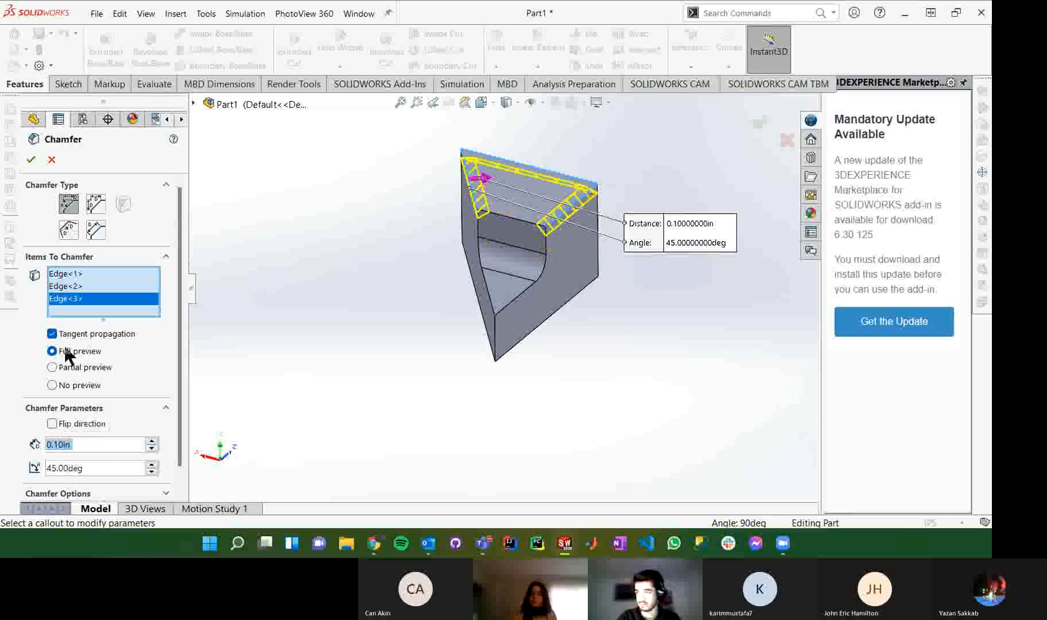
click(514, 223)
key(Return)
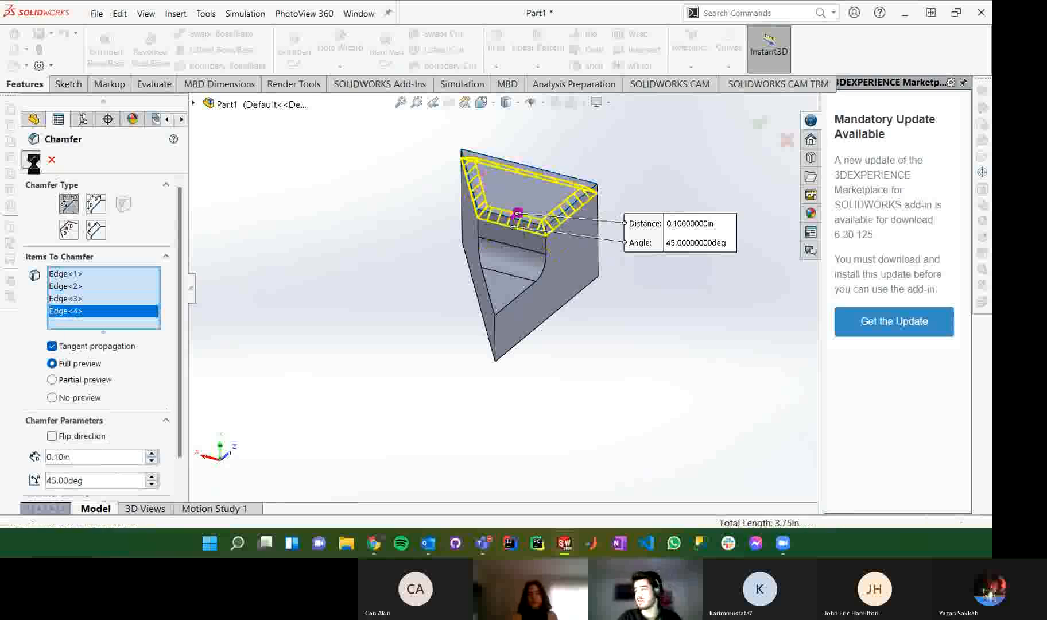
middle_drag(580, 214, 549, 253)
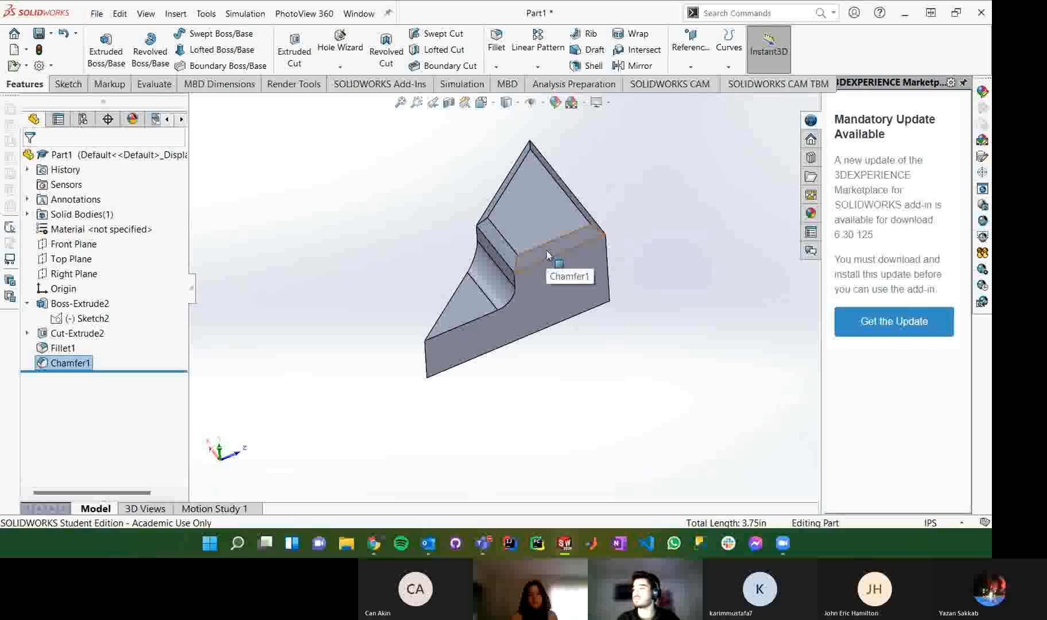
middle_drag(547, 254, 508, 256)
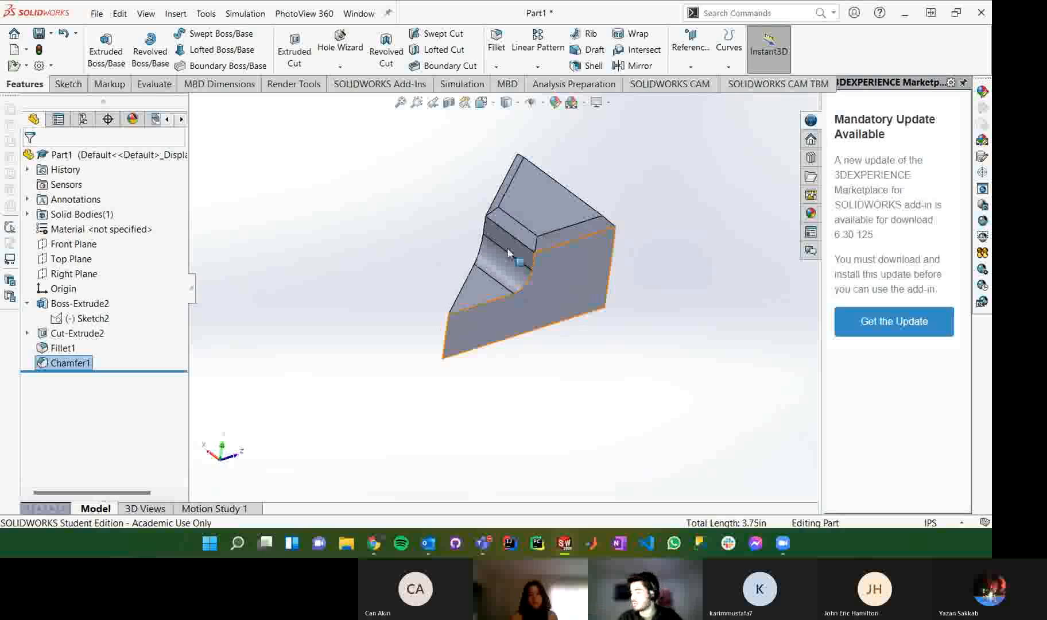
Step: Start a linear pattern and replace the preselected chamfer with Boss-Extrude2 as the feature to pattern
click(497, 67)
click(497, 68)
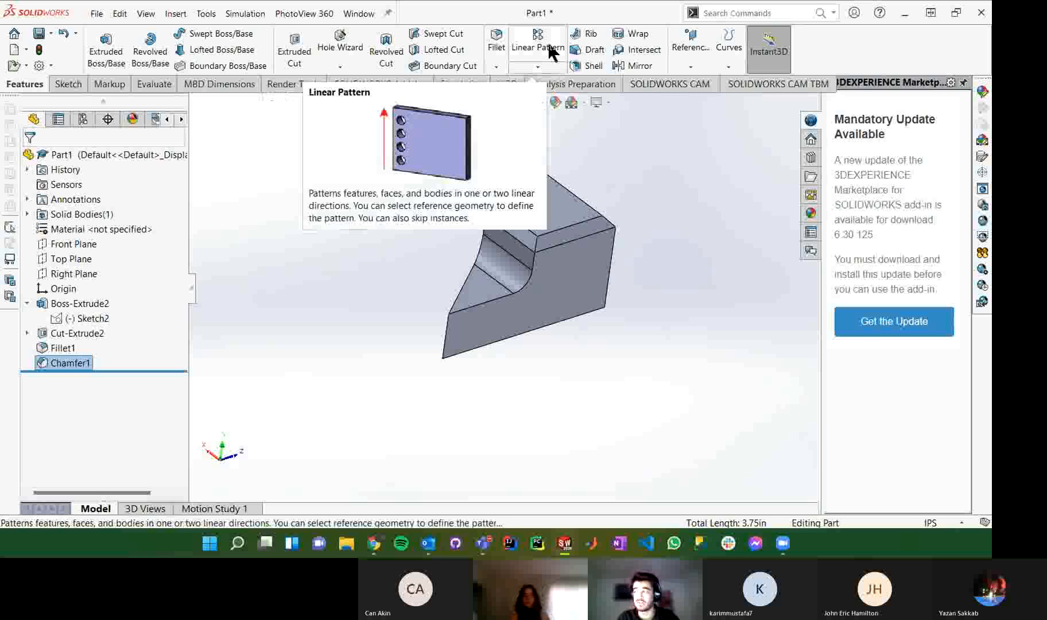
click(538, 67)
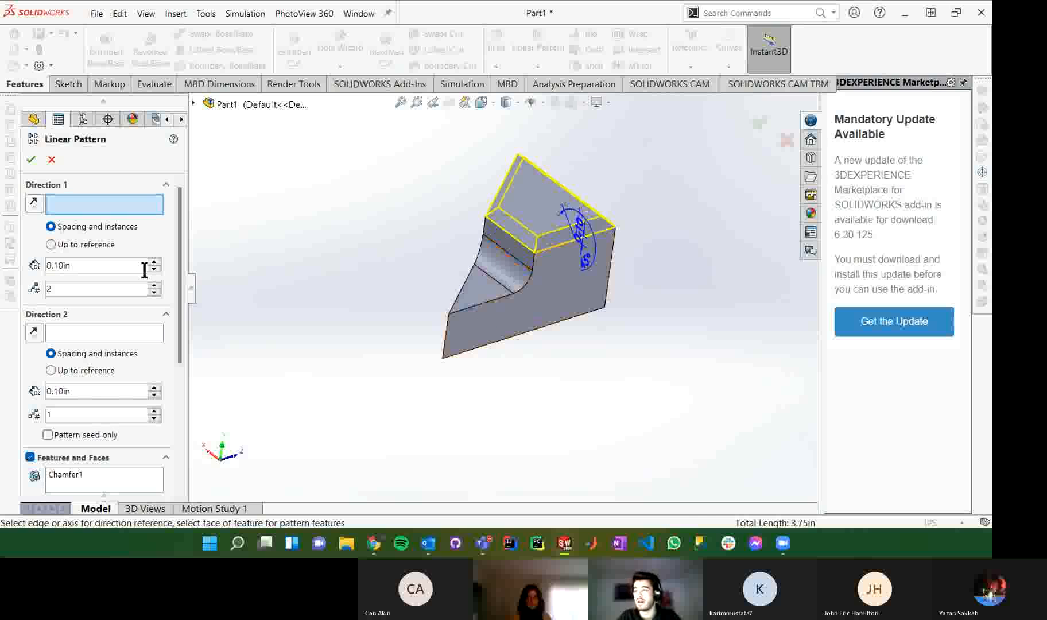
key(c)
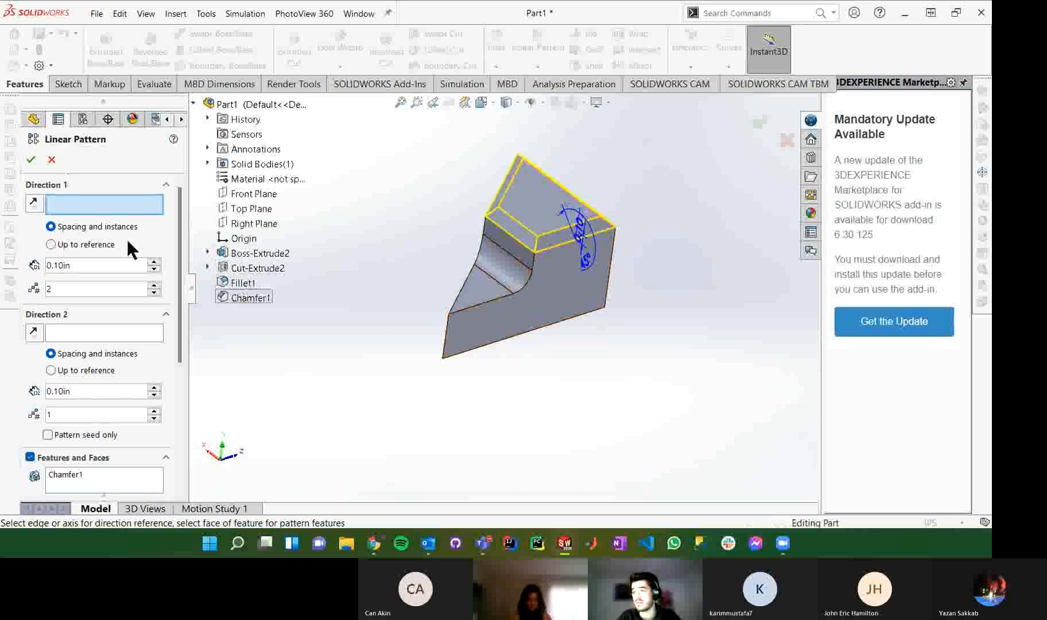
right_click(121, 482)
click(170, 454)
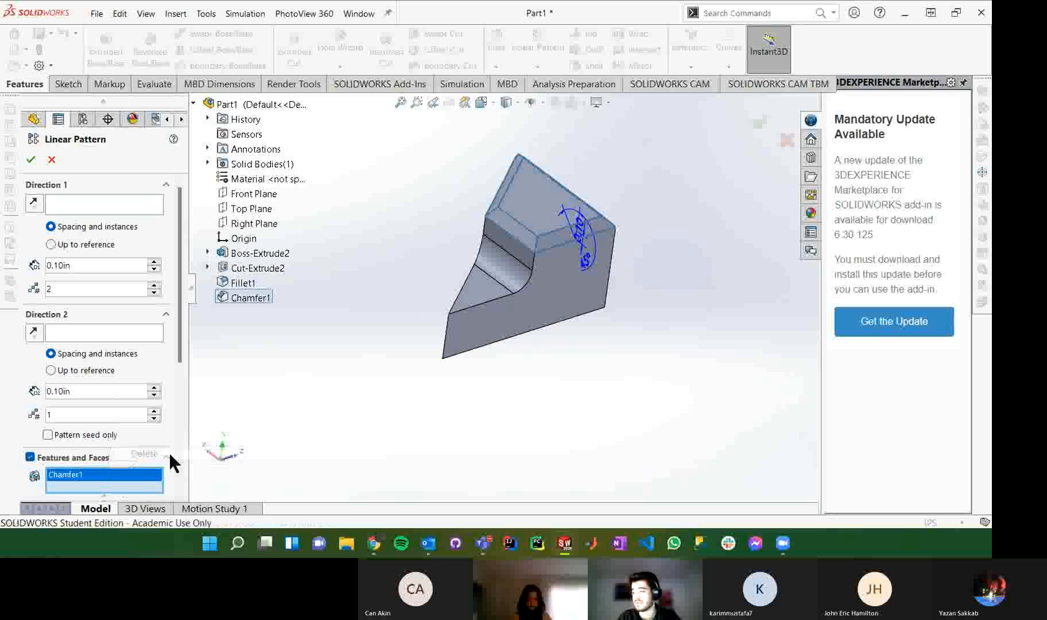
click(258, 254)
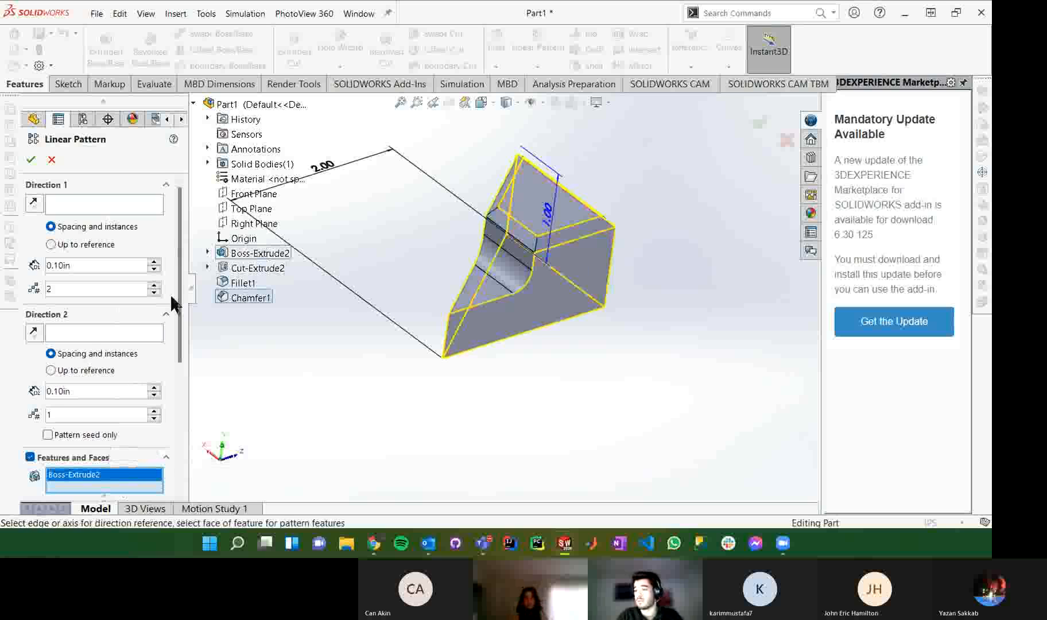
Step: Switch the linear pattern from features and faces to bodies, and select the solid body to pattern
scroll(183, 328, down, 1)
scroll(183, 328, down, 5)
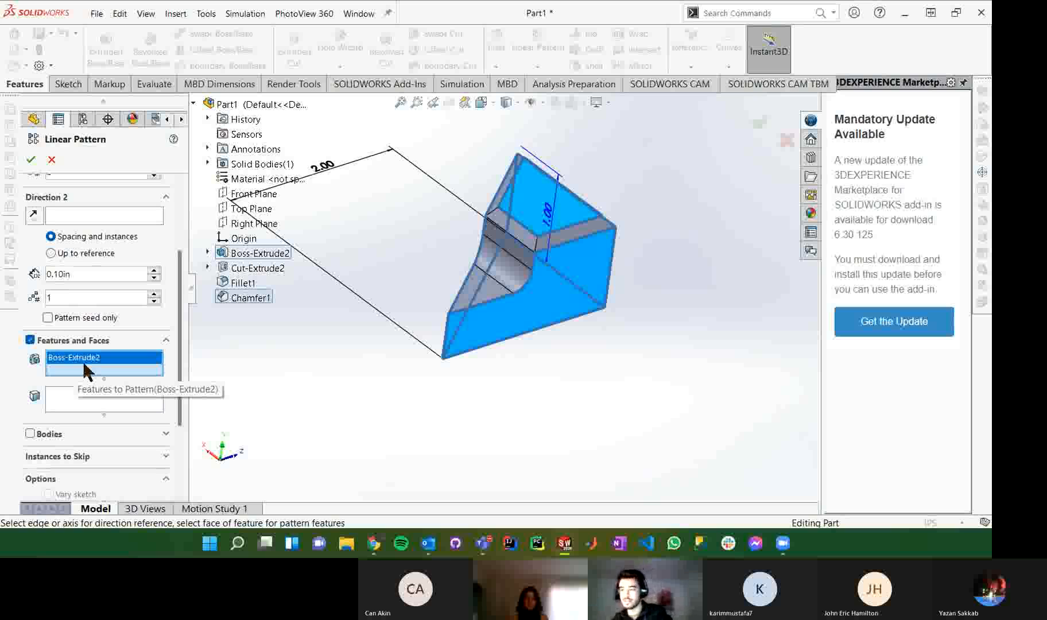
click(30, 341)
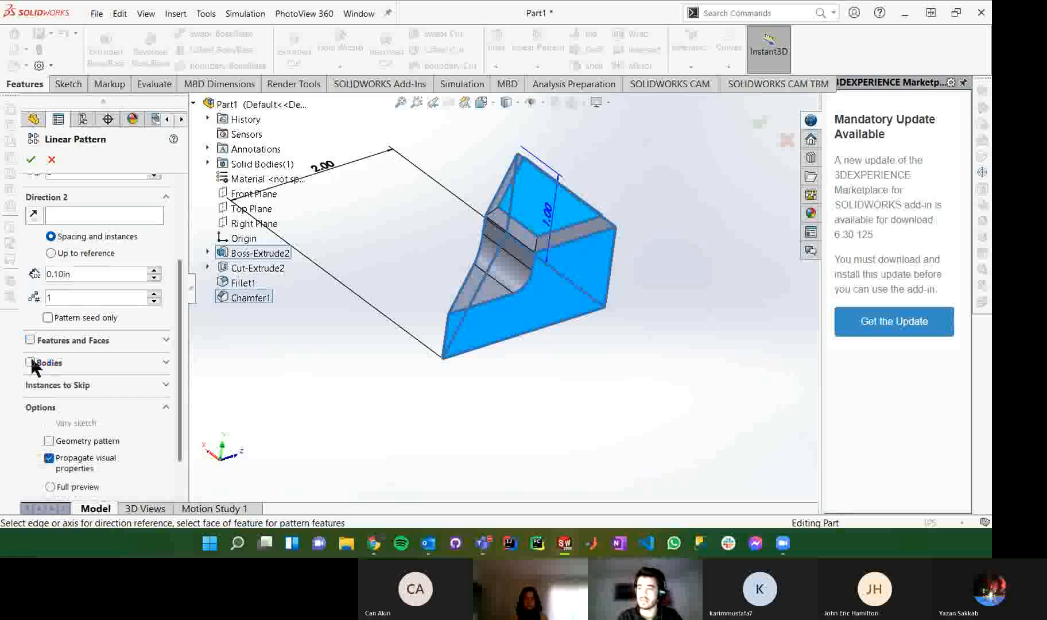
click(30, 362)
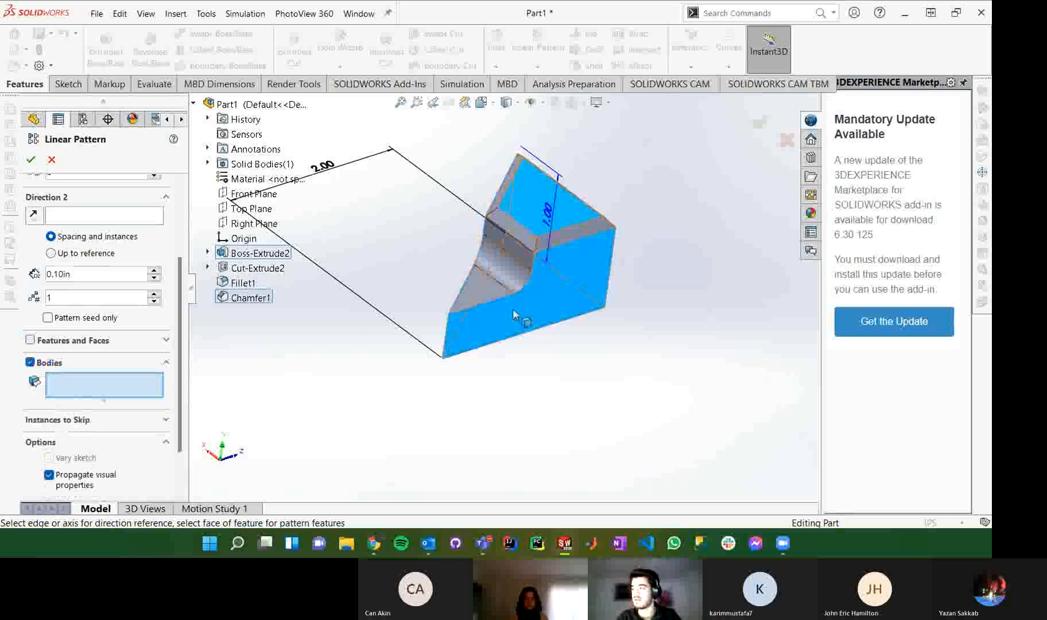
click(542, 312)
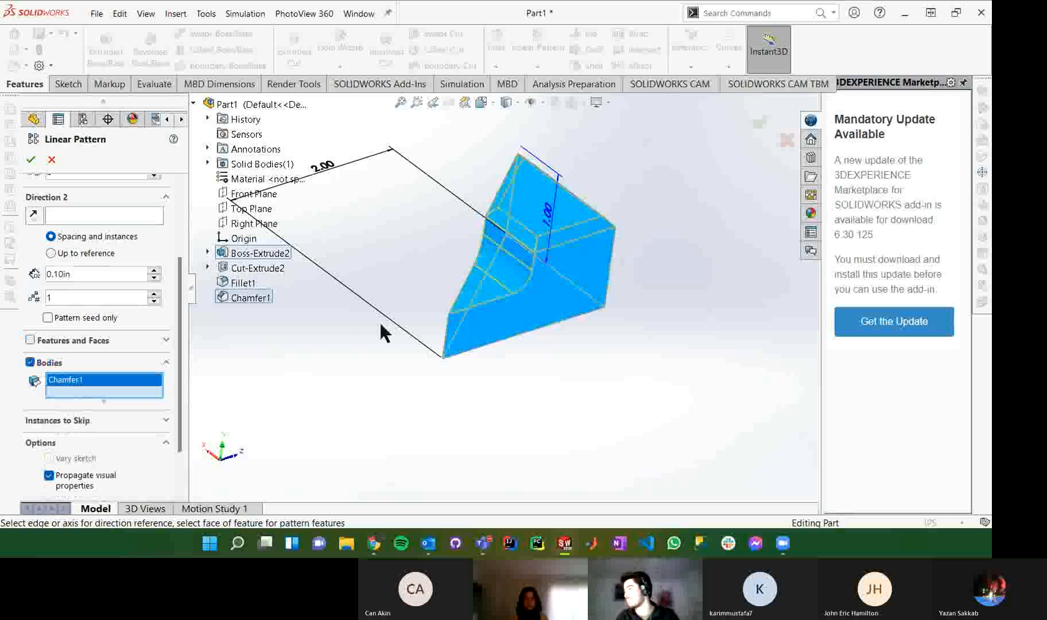
Step: Set the first pattern direction along the bottom front edge of the body
scroll(377, 327, up, 4)
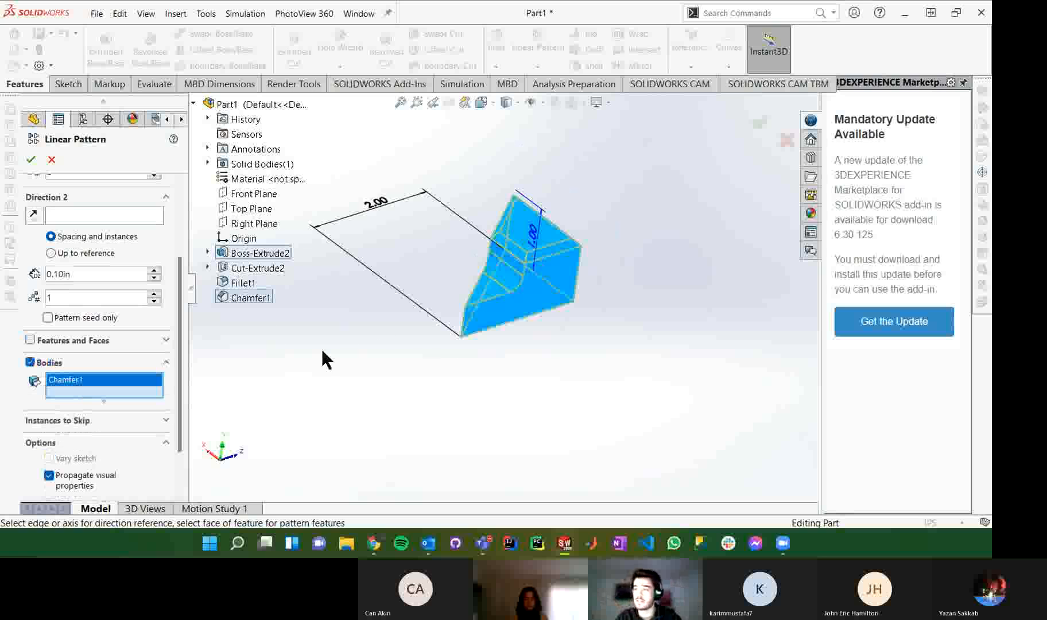
click(223, 452)
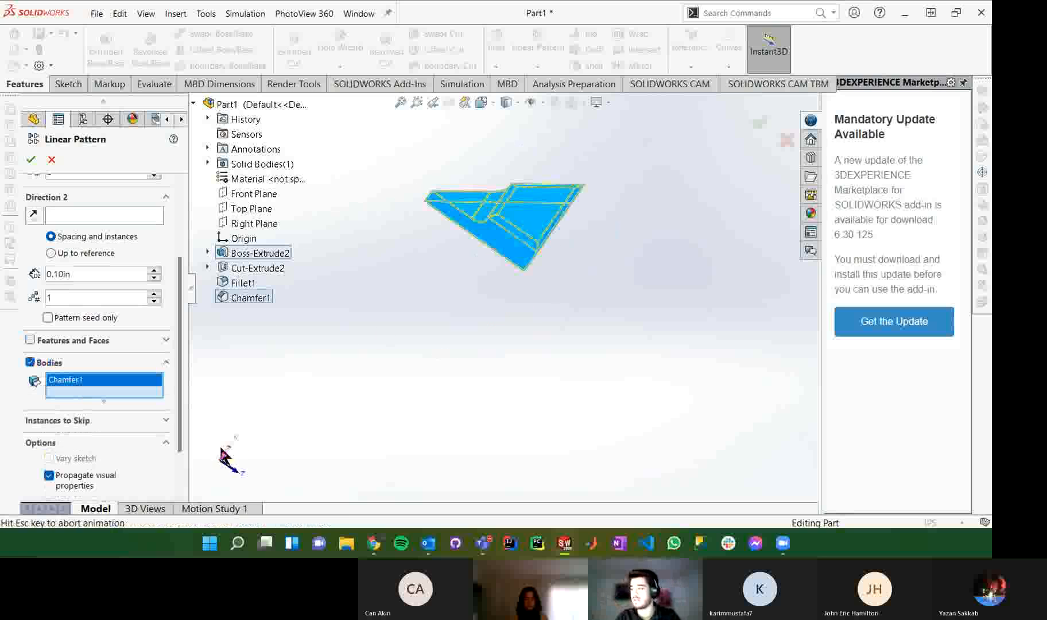
scroll(132, 252, up, 4)
click(86, 205)
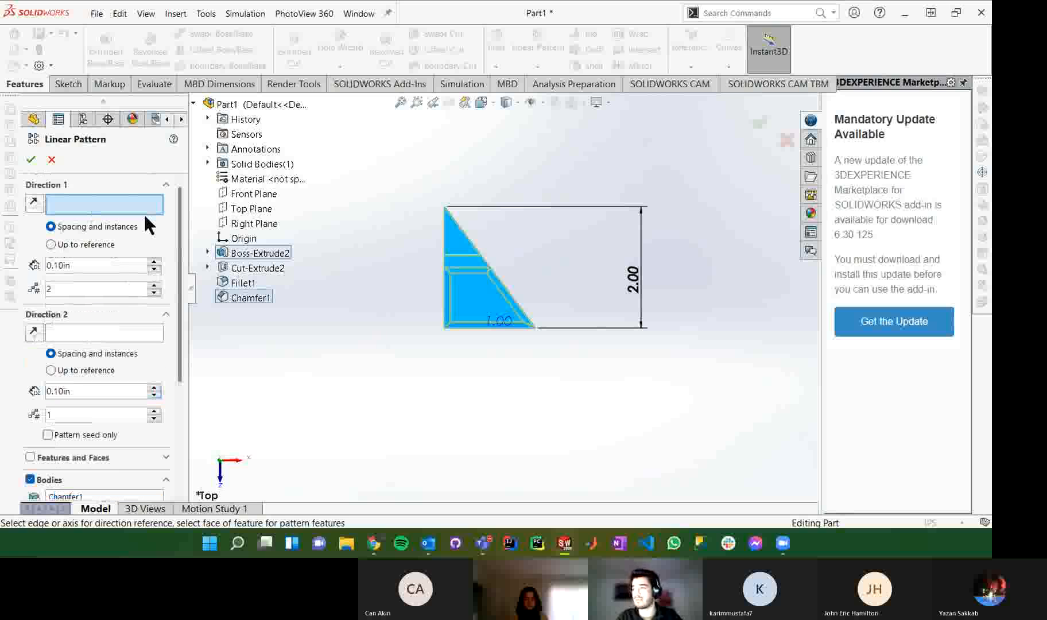
middle_drag(358, 399, 493, 330)
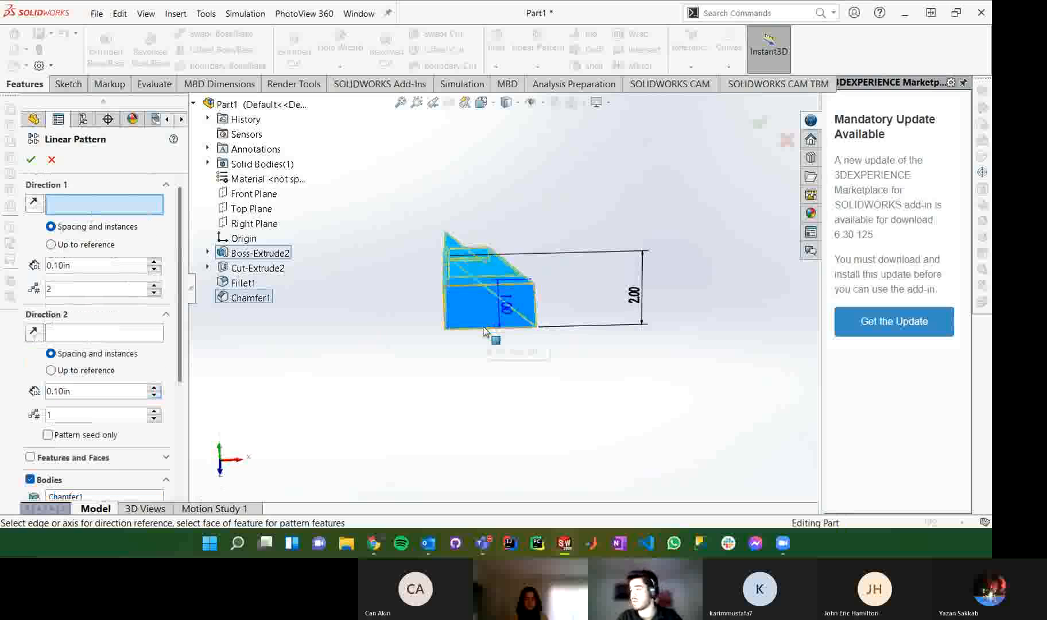
click(485, 329)
Step: Set the first direction's spacing to 5 in and apply the linear pattern with 2 instances
middle_drag(411, 386, 407, 453)
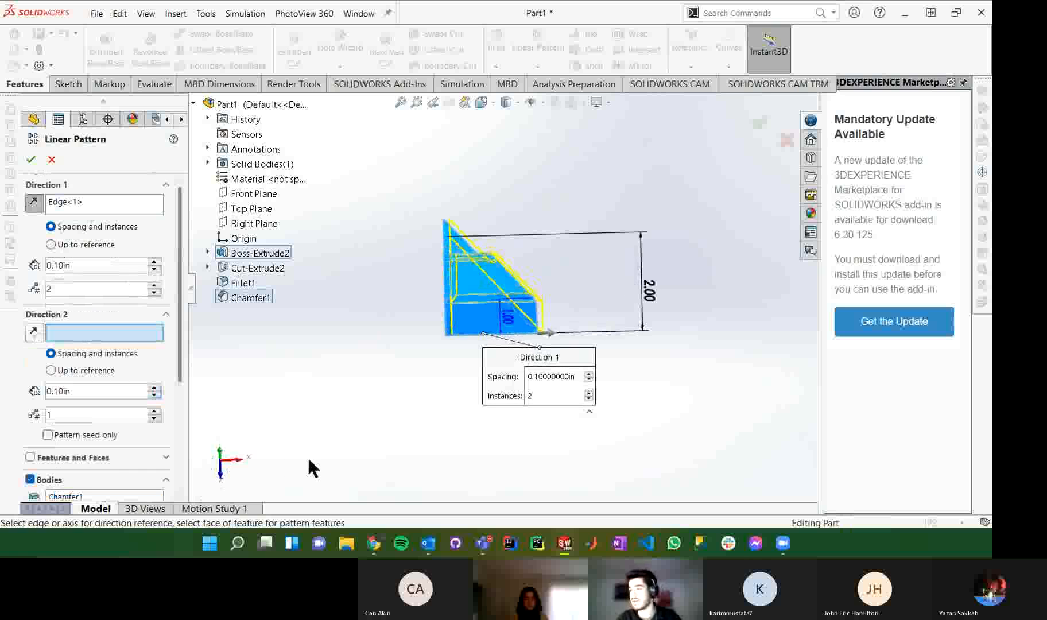
double_click(72, 266)
text(5)
key(Return)
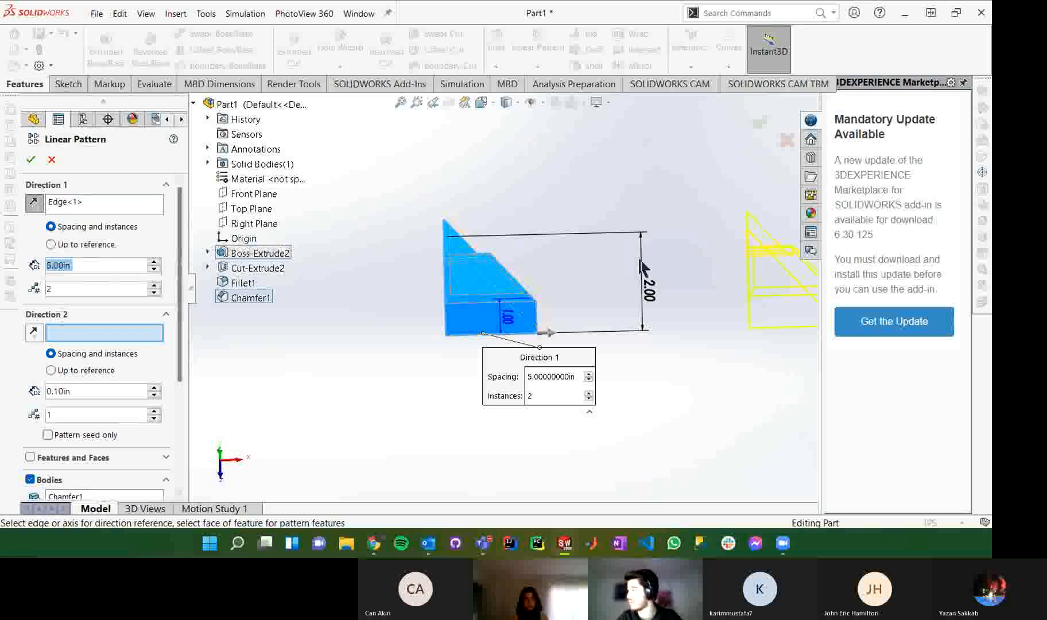
click(33, 160)
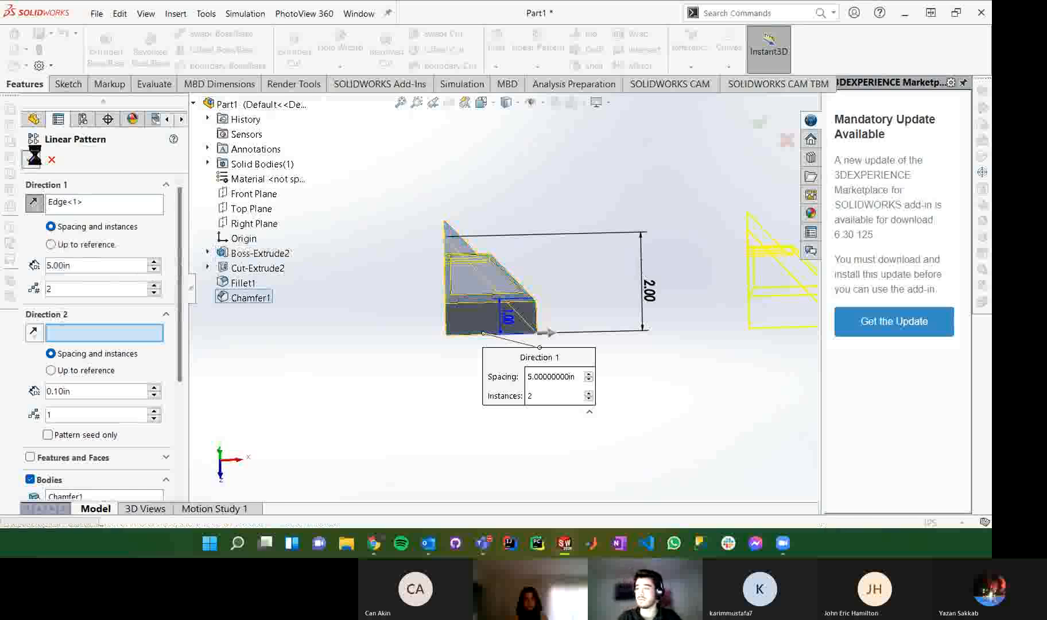
Step: Undo the linear pattern of the body
middle_drag(625, 343, 636, 381)
key(ctrl+z)
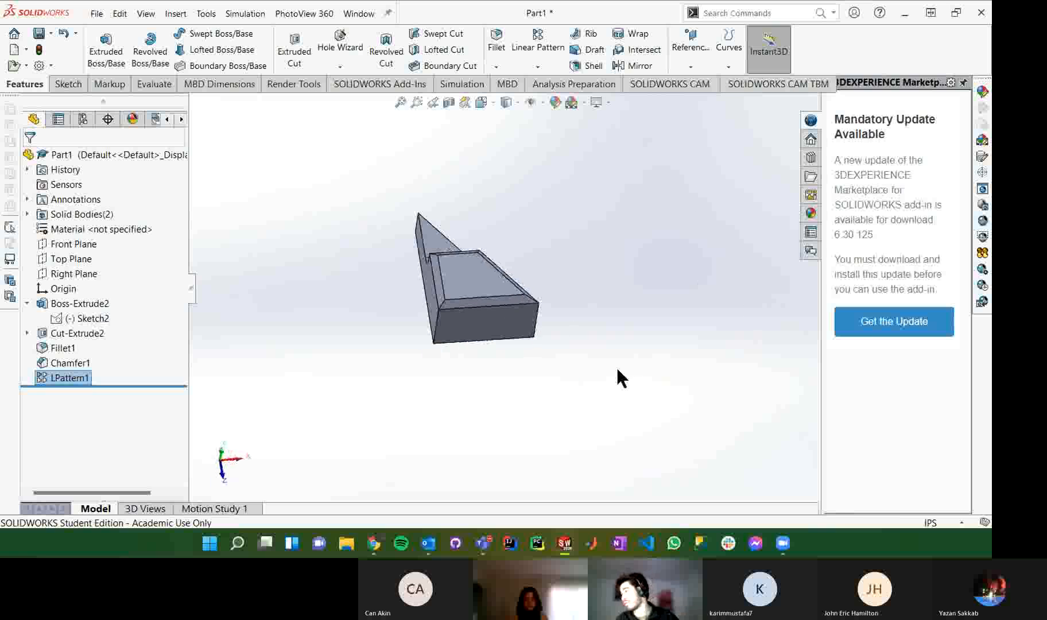
Step: Start a circular pattern of the solid body about the vertical edge at its front right-angle corner
click(538, 67)
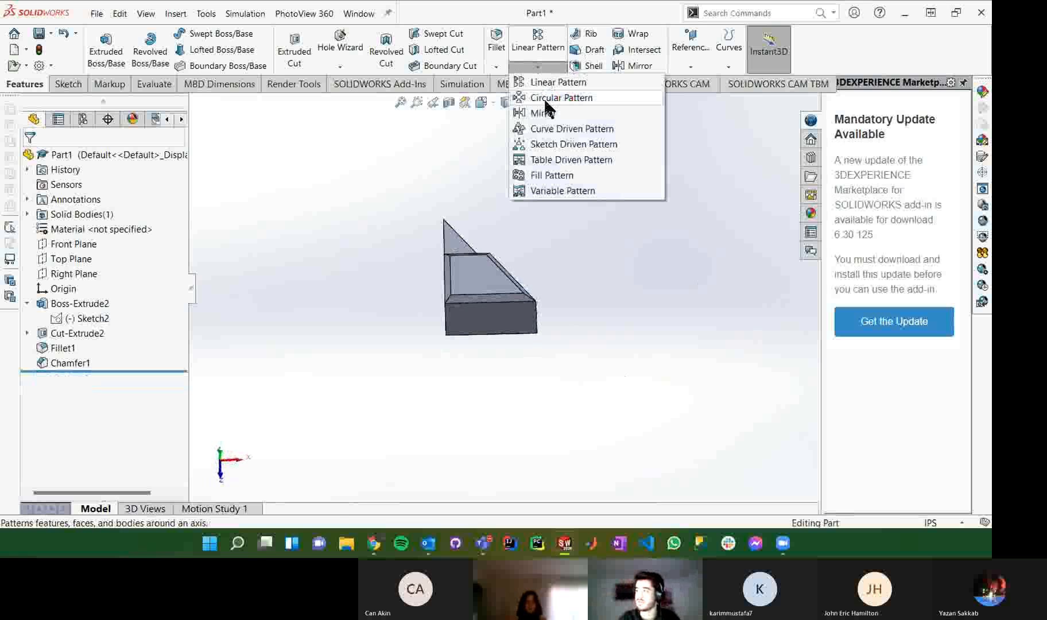
click(544, 97)
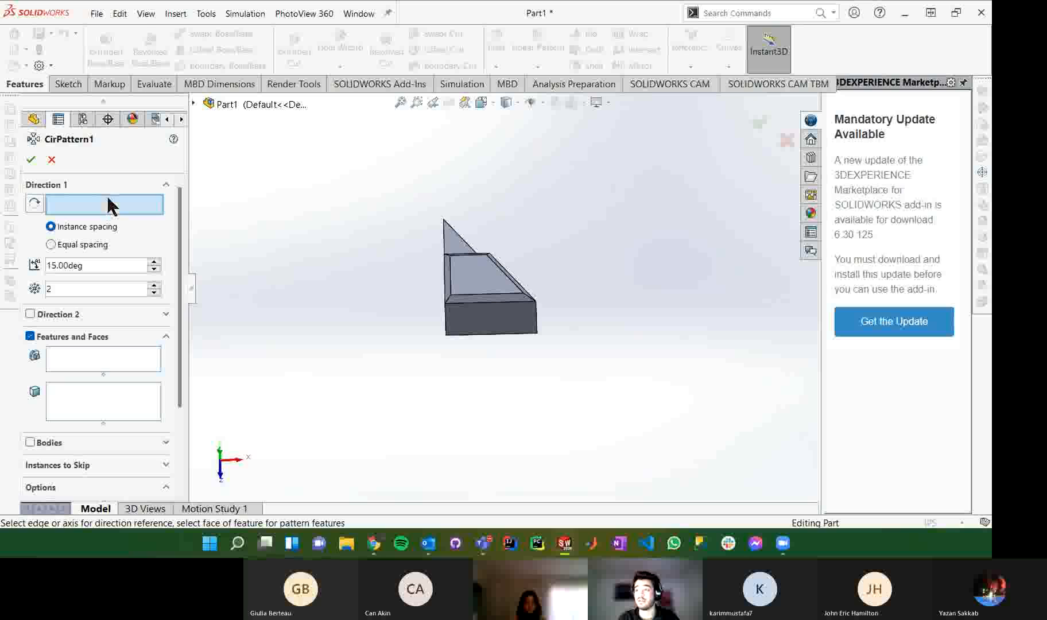
click(447, 321)
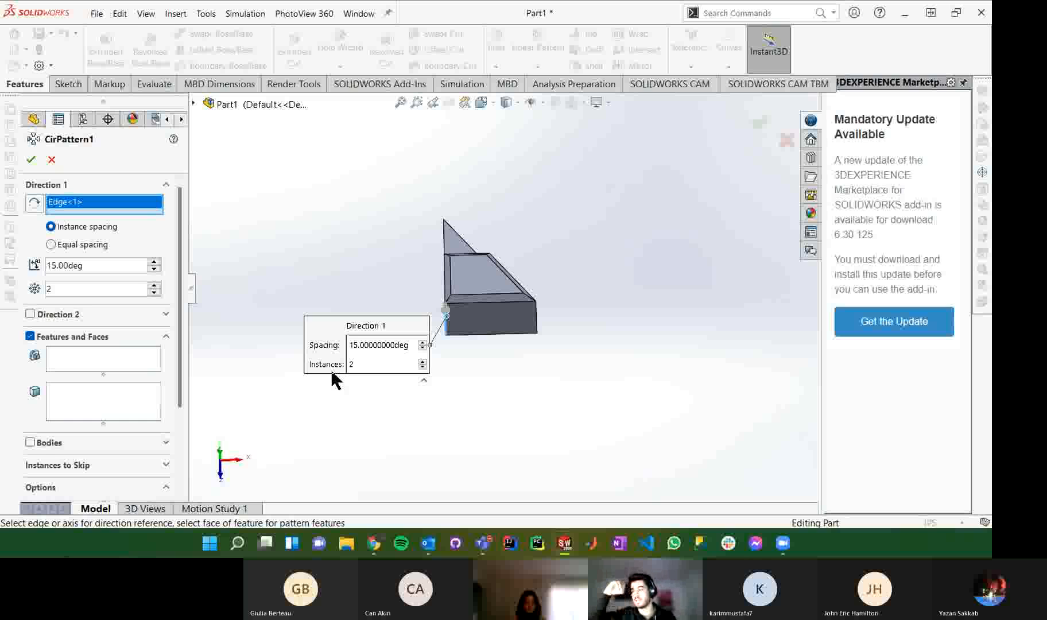
click(30, 443)
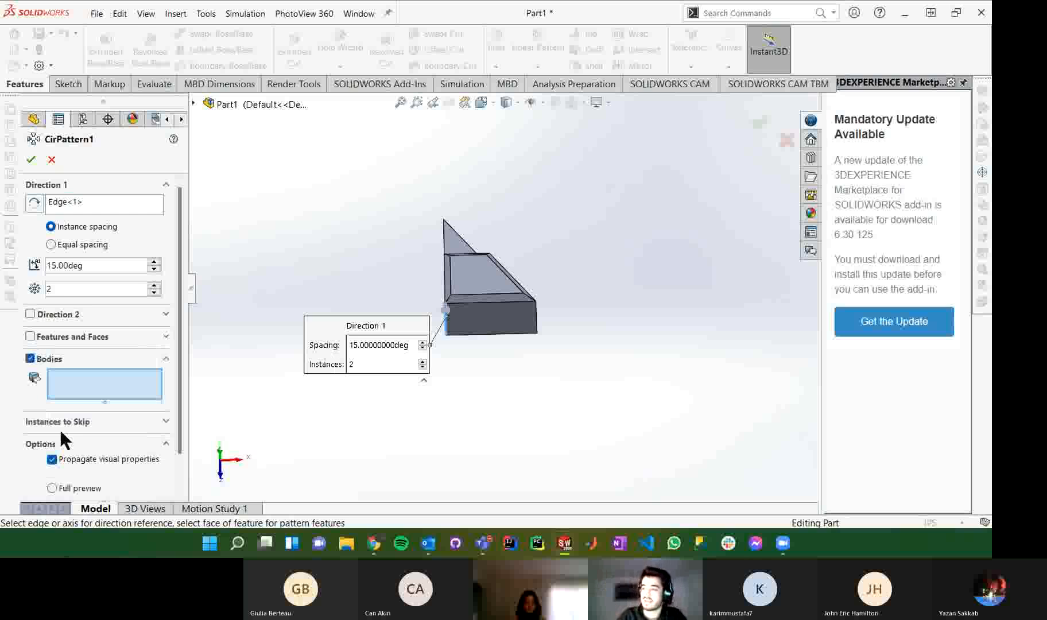
click(442, 287)
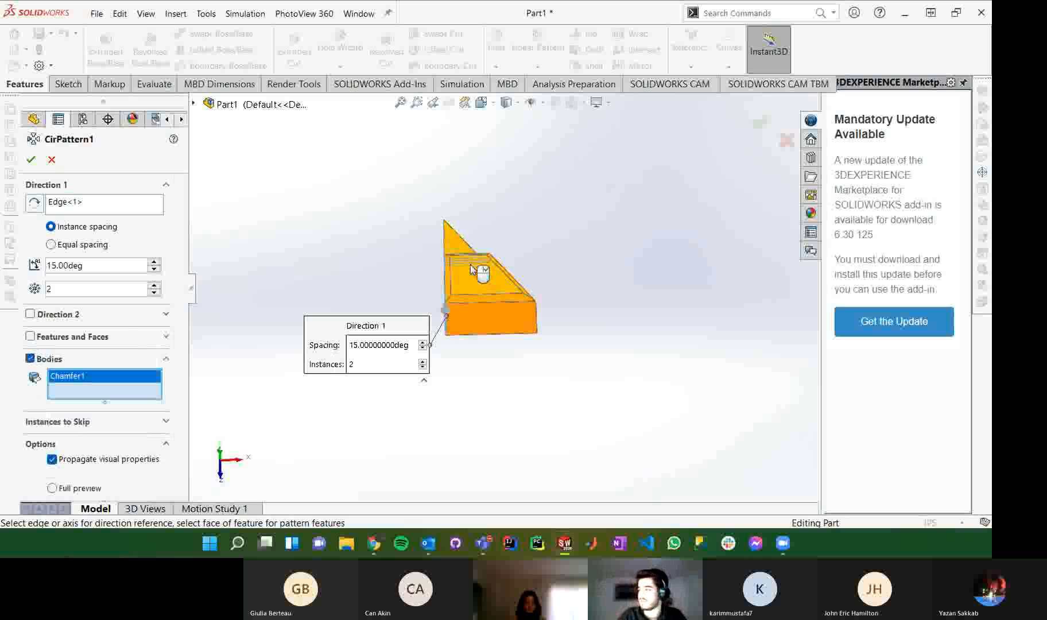
Step: Set the circular pattern's instance spacing to 90 degrees and reverse its rotation direction
double_click(102, 265)
text(90)
key(Return)
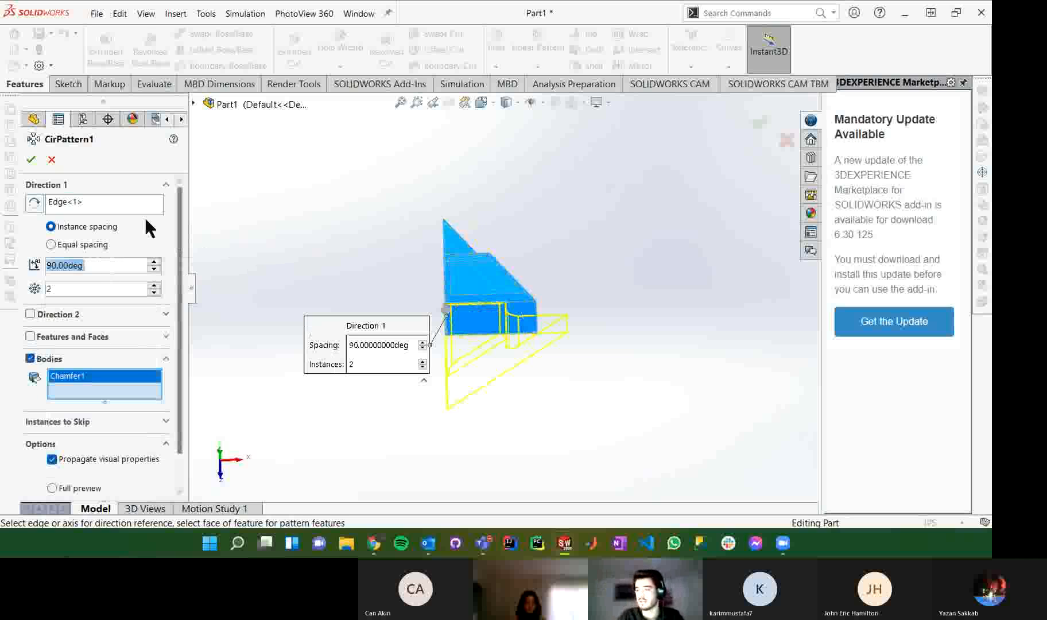
click(34, 203)
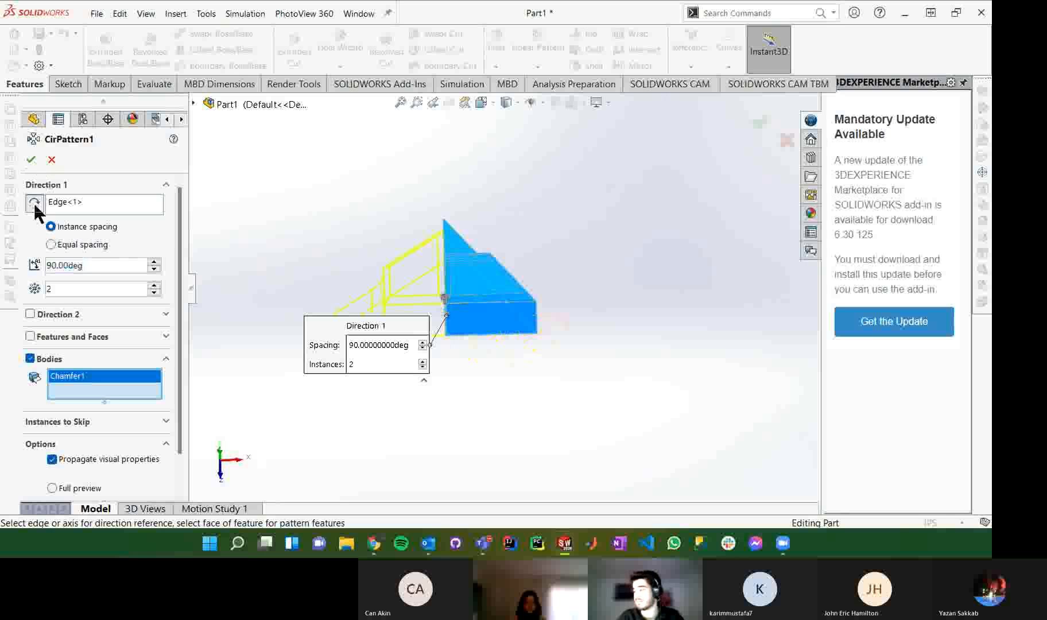
Step: Set the instance spacing to 180 degrees and apply the circular pattern with 2 instances
double_click(88, 264)
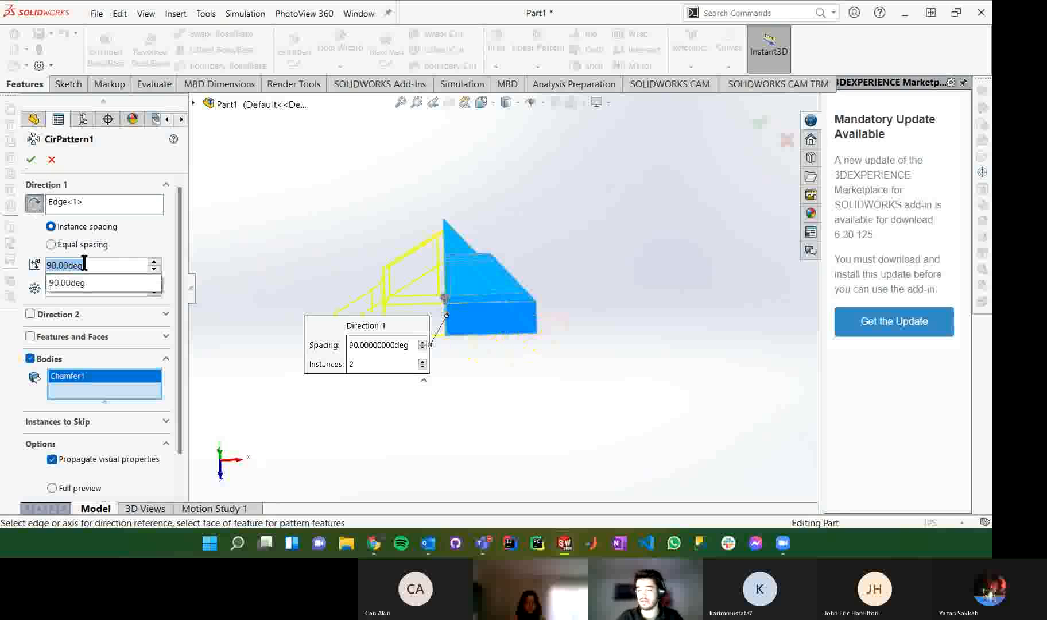
text(180)
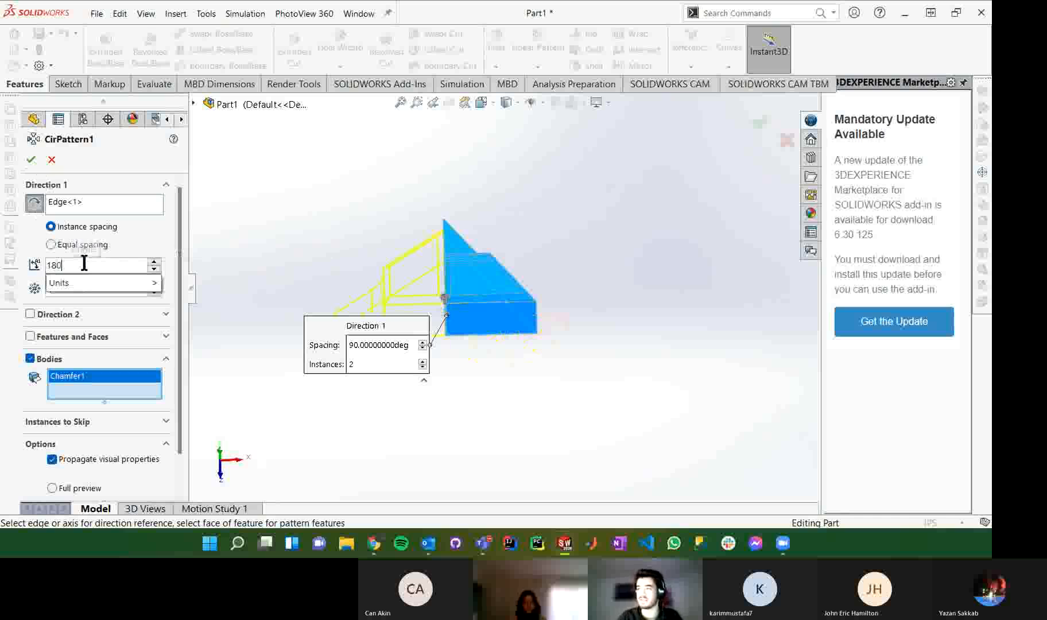
key(Return)
click(31, 160)
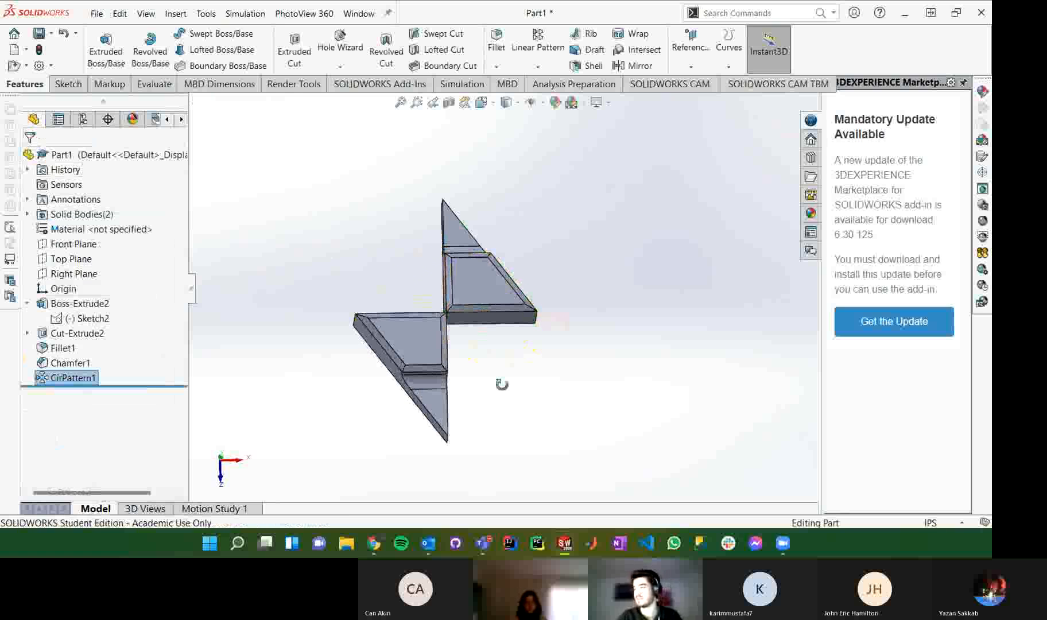
Step: Undo the circular pattern of the body
middle_drag(459, 354, 459, 259)
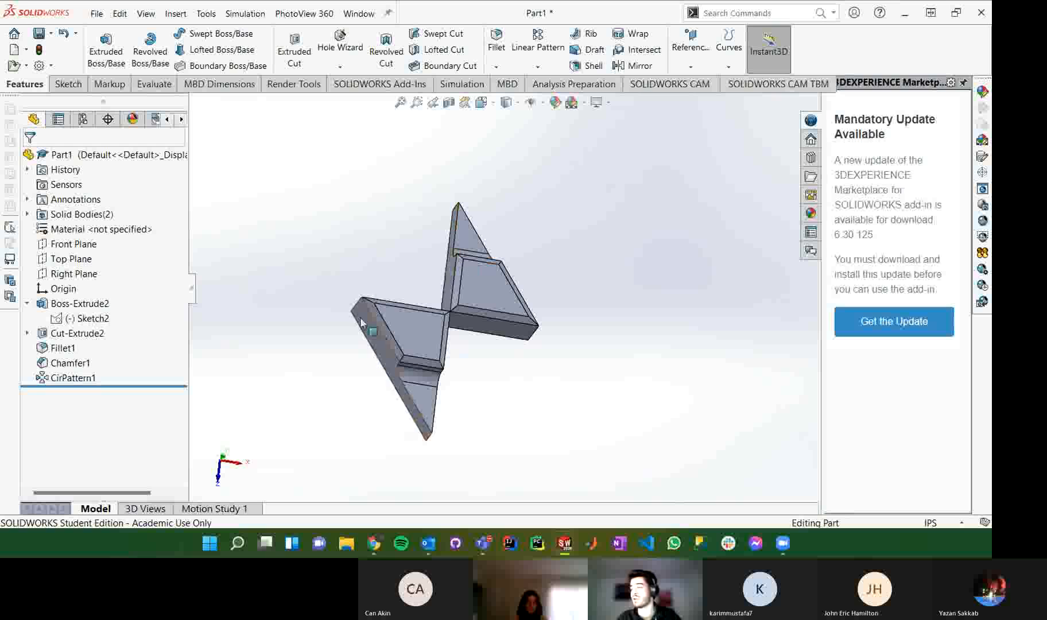
scroll(456, 337, down, 4)
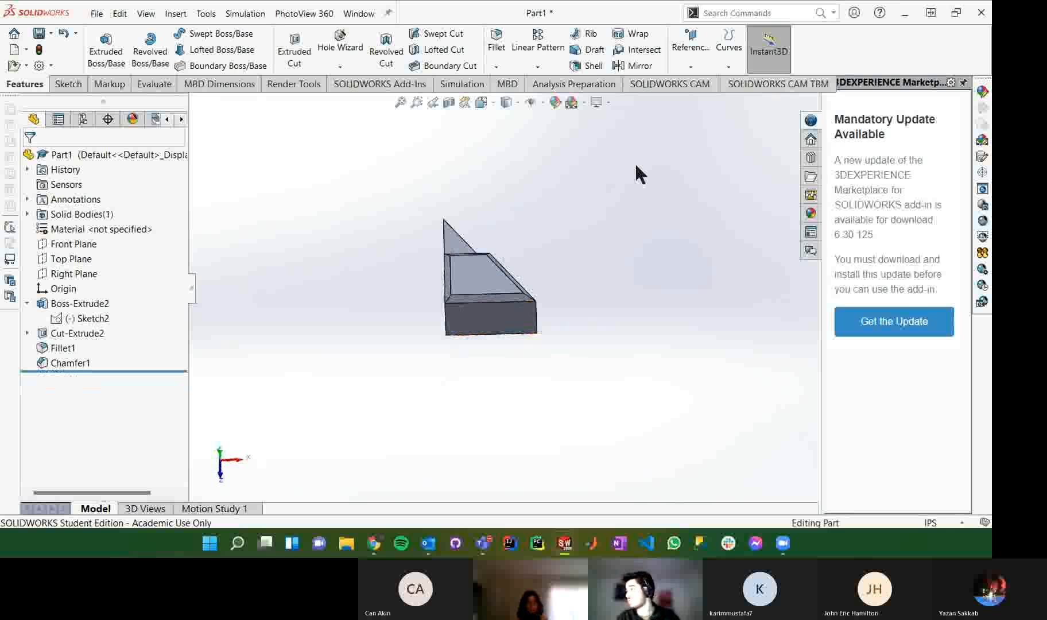
Step: Mirror the solid body about its long flat side face with solids merged, and undo the mirror
click(635, 69)
middle_drag(533, 280, 321, 283)
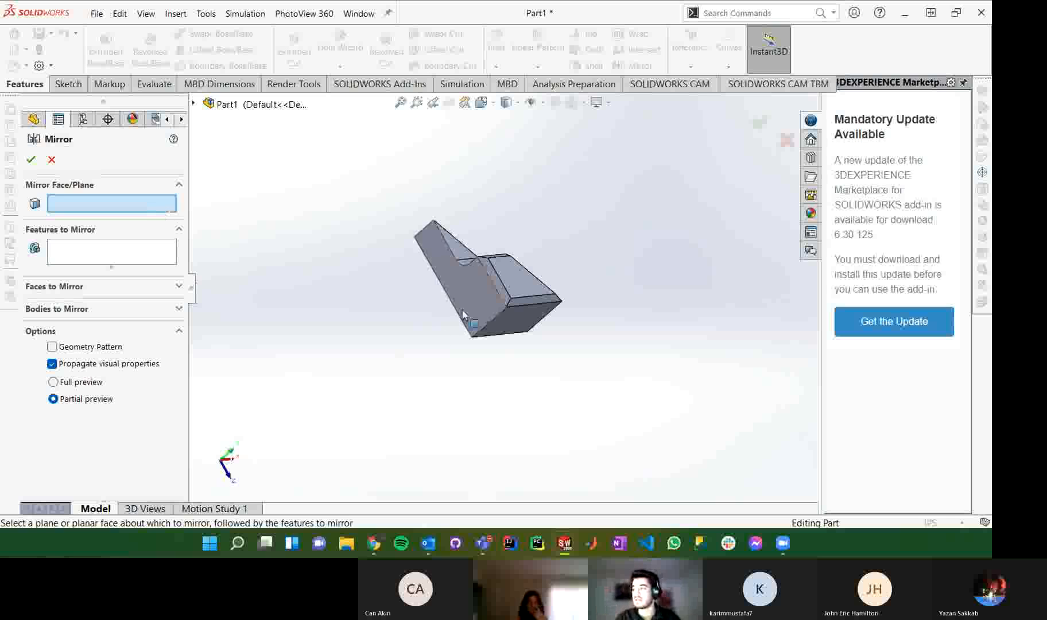
click(439, 246)
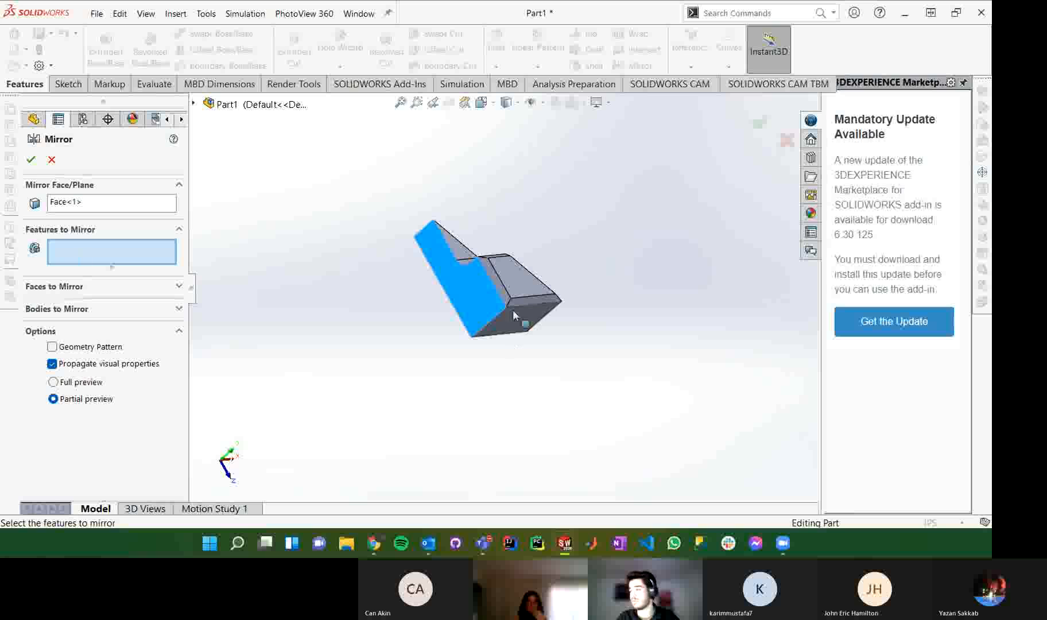
click(180, 311)
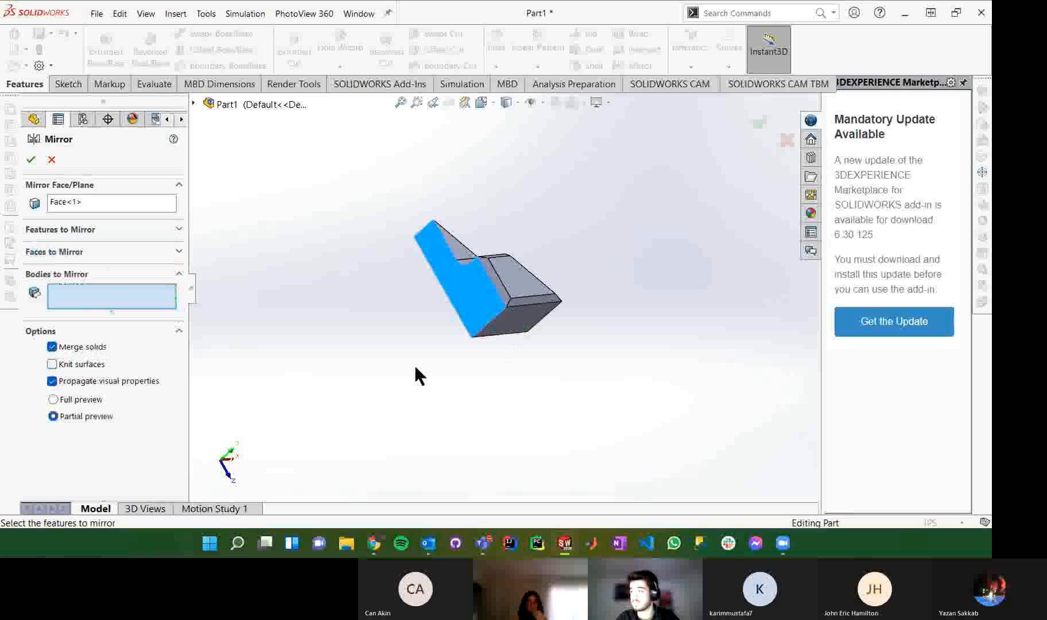
click(512, 326)
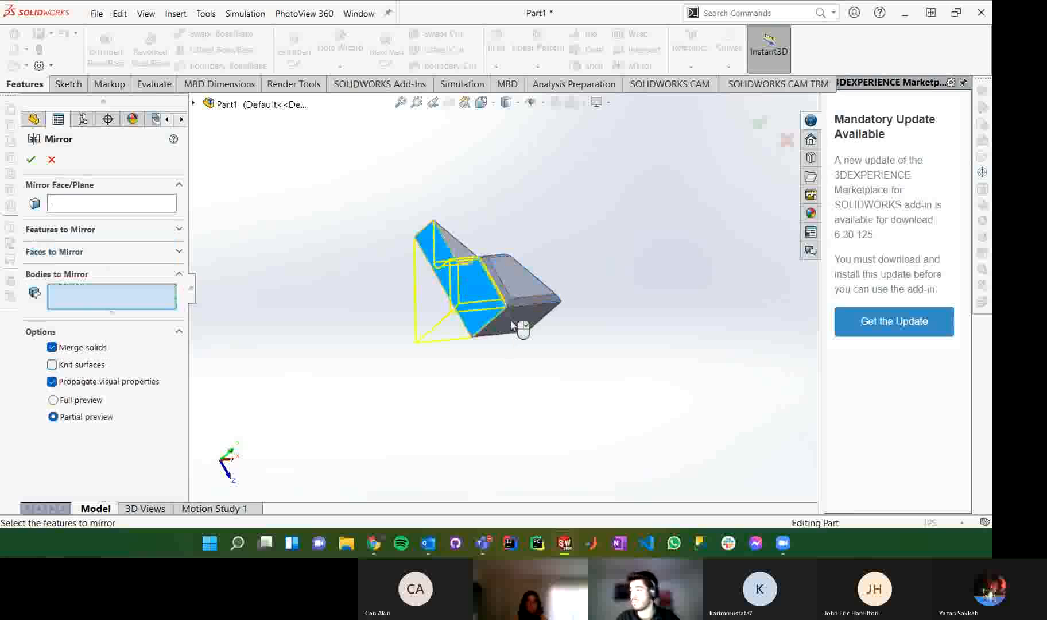
click(31, 159)
middle_drag(664, 327, 605, 414)
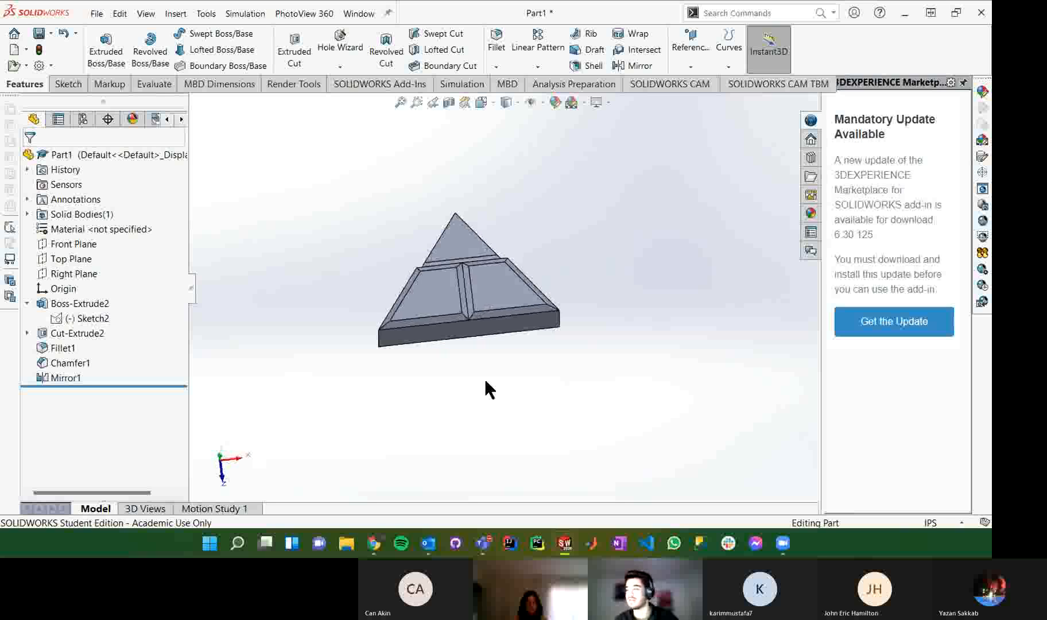
key(ctrl+z)
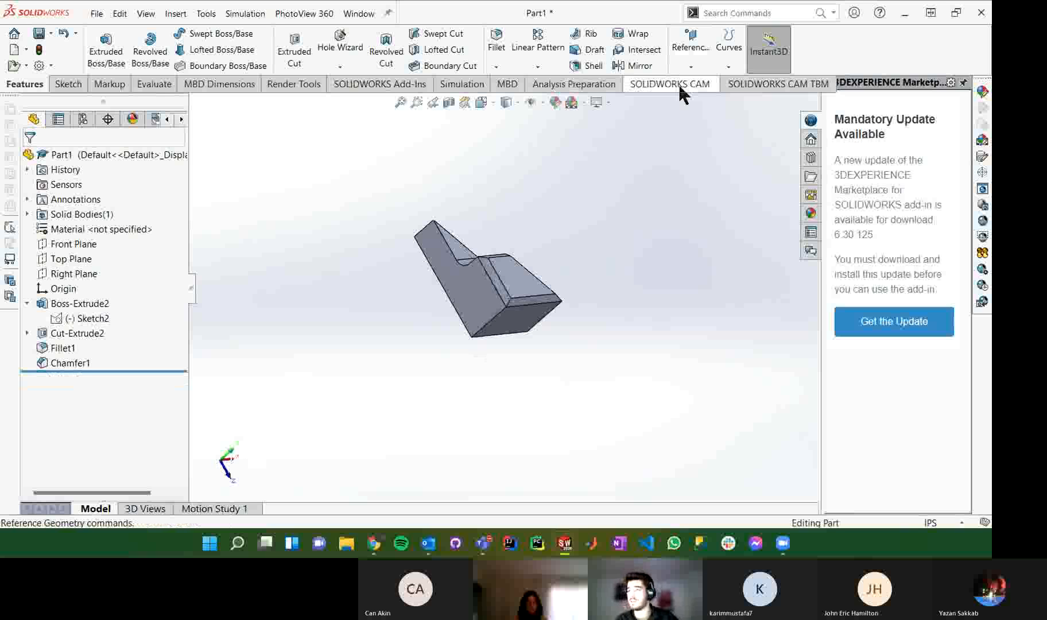
click(705, 70)
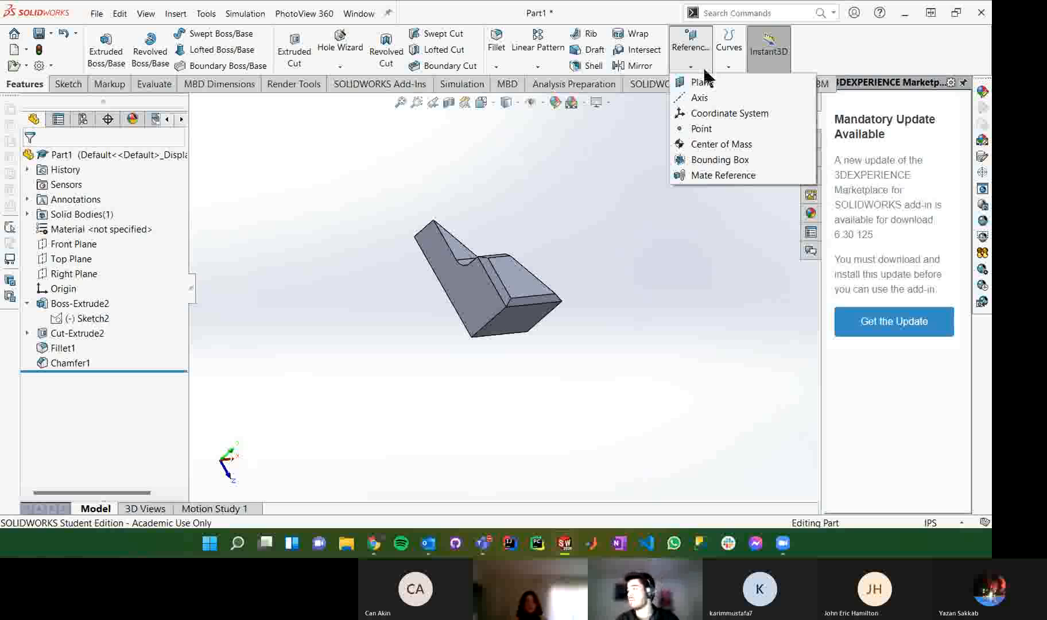
click(701, 87)
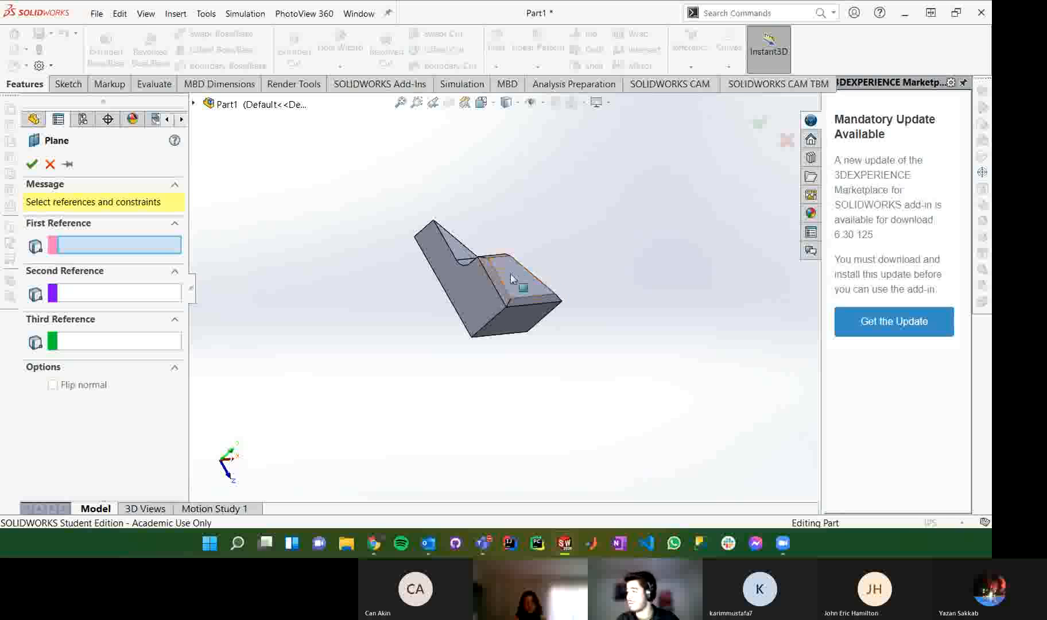
middle_drag(560, 245, 592, 246)
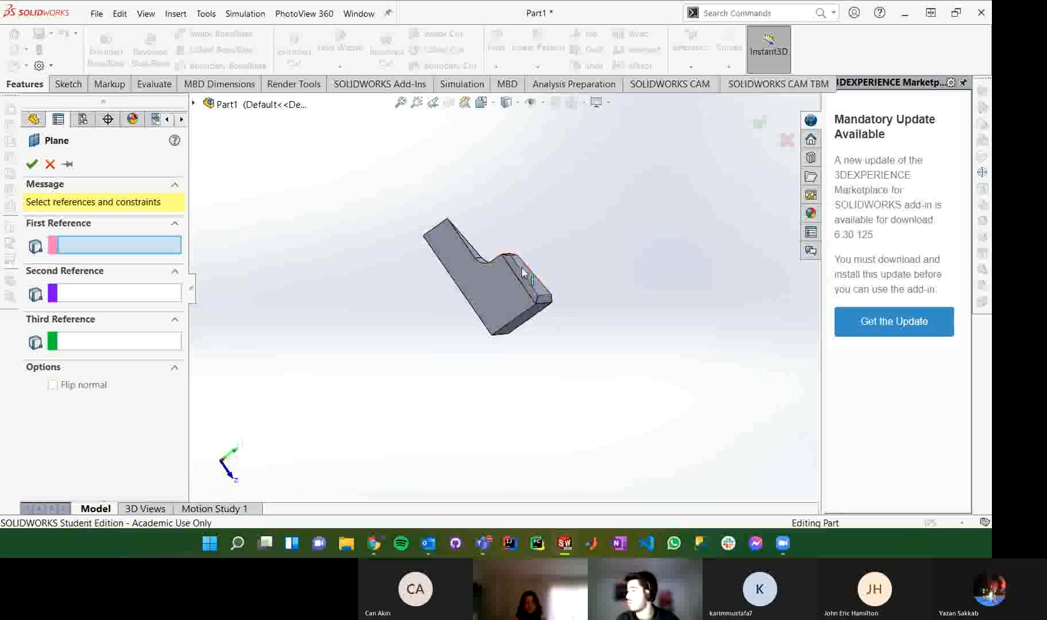
middle_drag(552, 271, 479, 289)
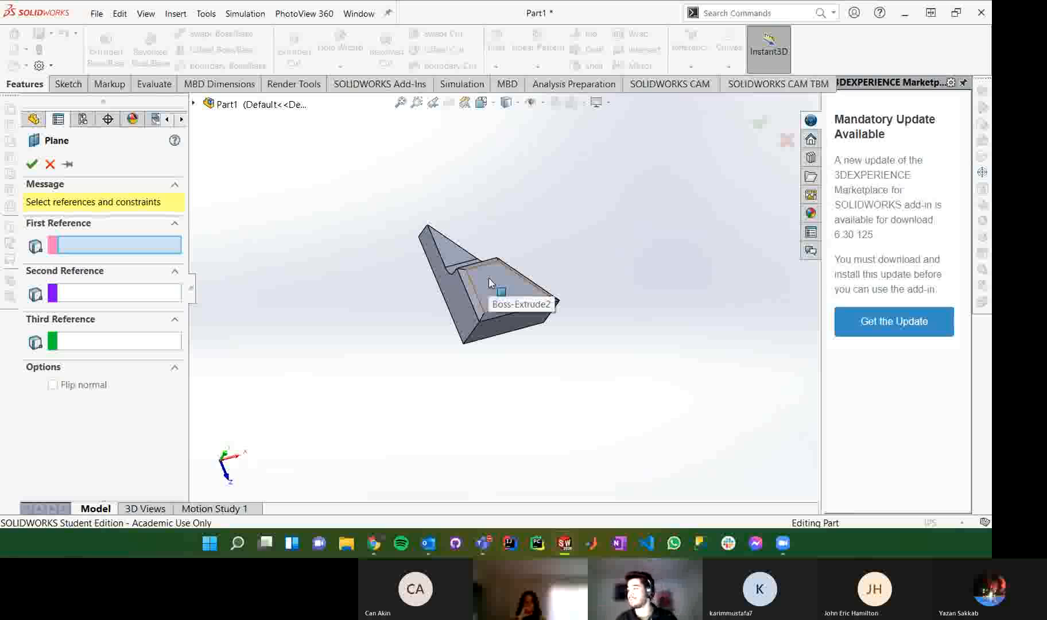
click(49, 165)
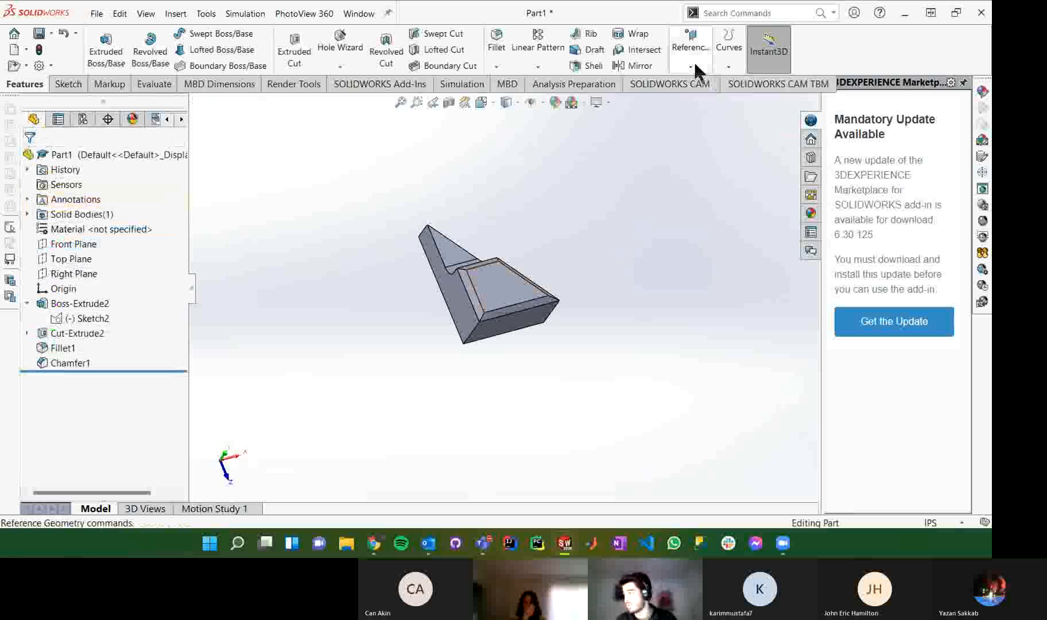
Step: Create a reference plane offset 1 in above the top face of the raised, chamfered block
click(692, 66)
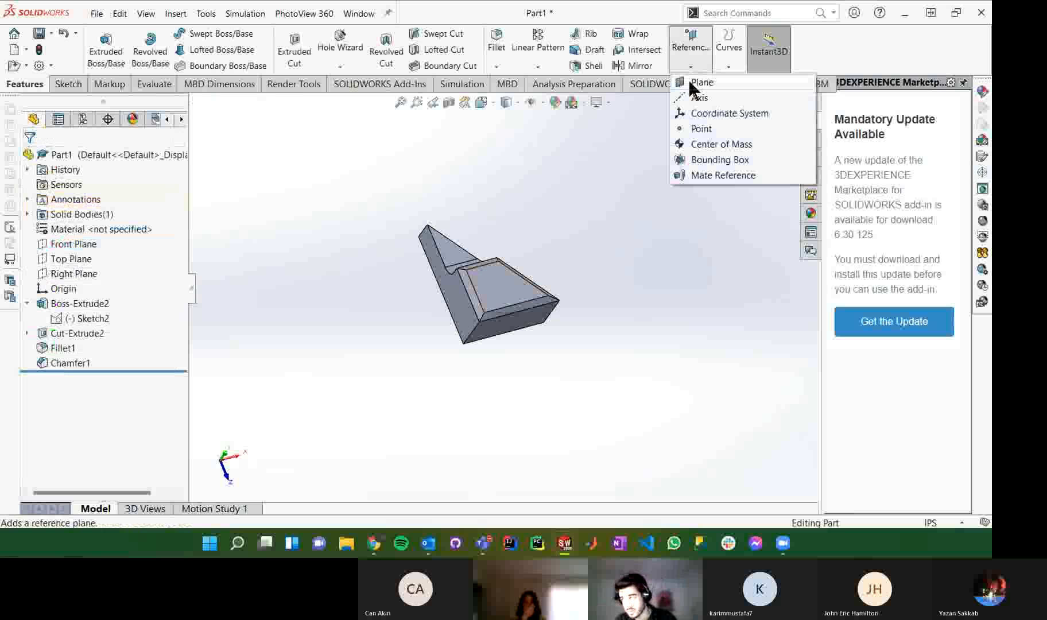
click(690, 82)
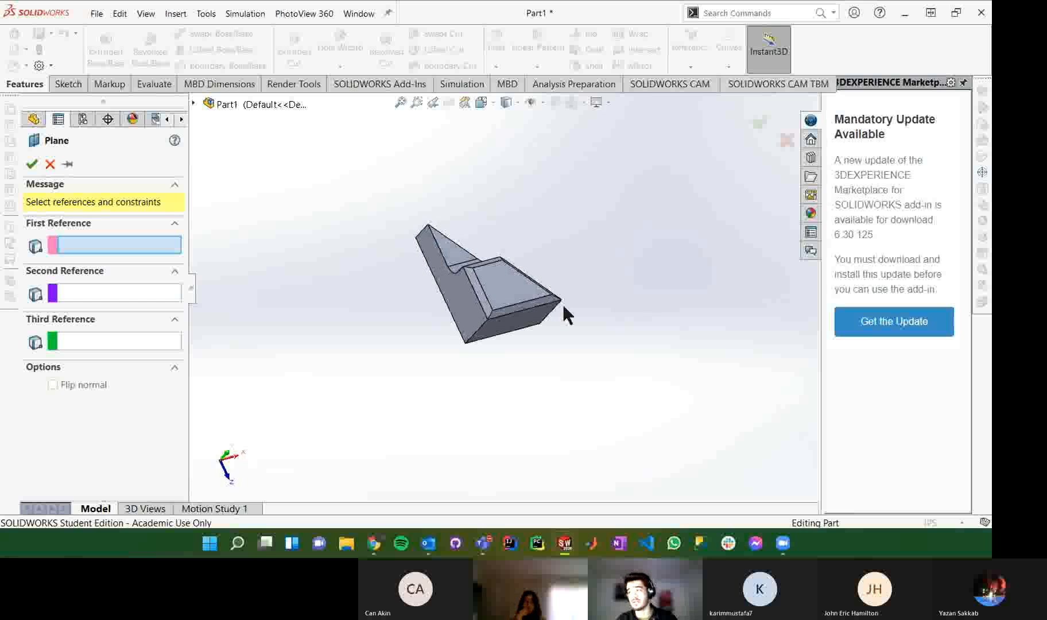
click(523, 280)
middle_drag(520, 280, 508, 291)
drag(78, 352, 50, 362)
text(1)
key(Return)
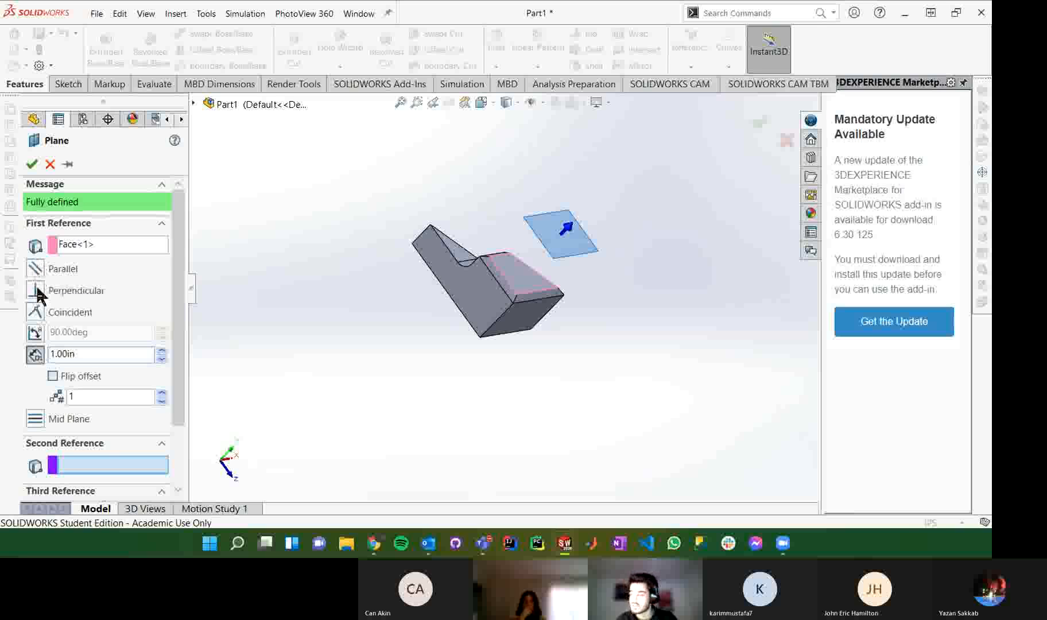
click(33, 165)
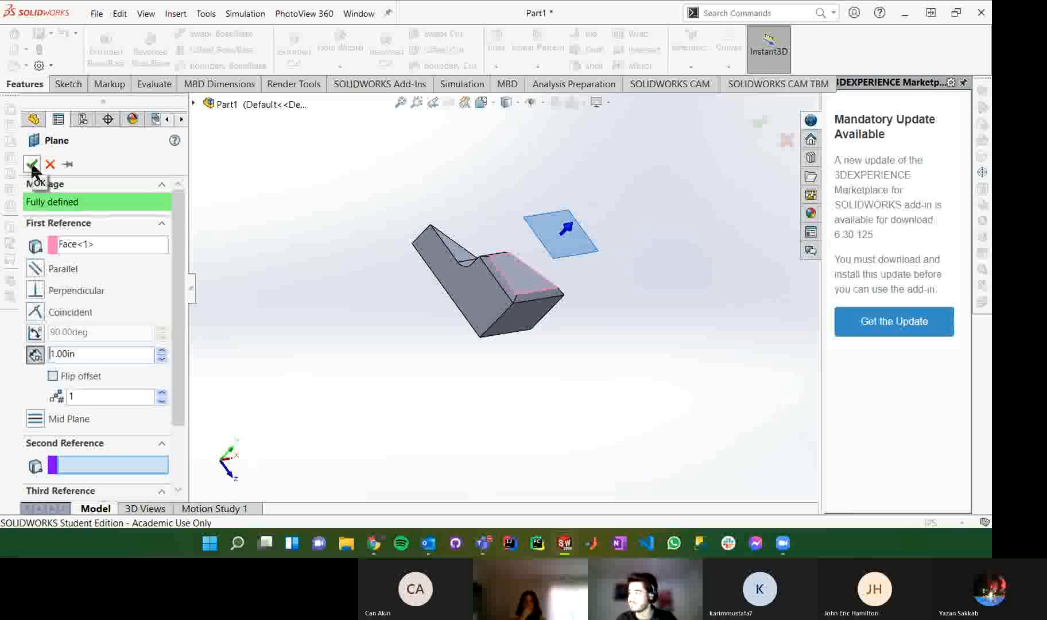
middle_drag(534, 244, 535, 239)
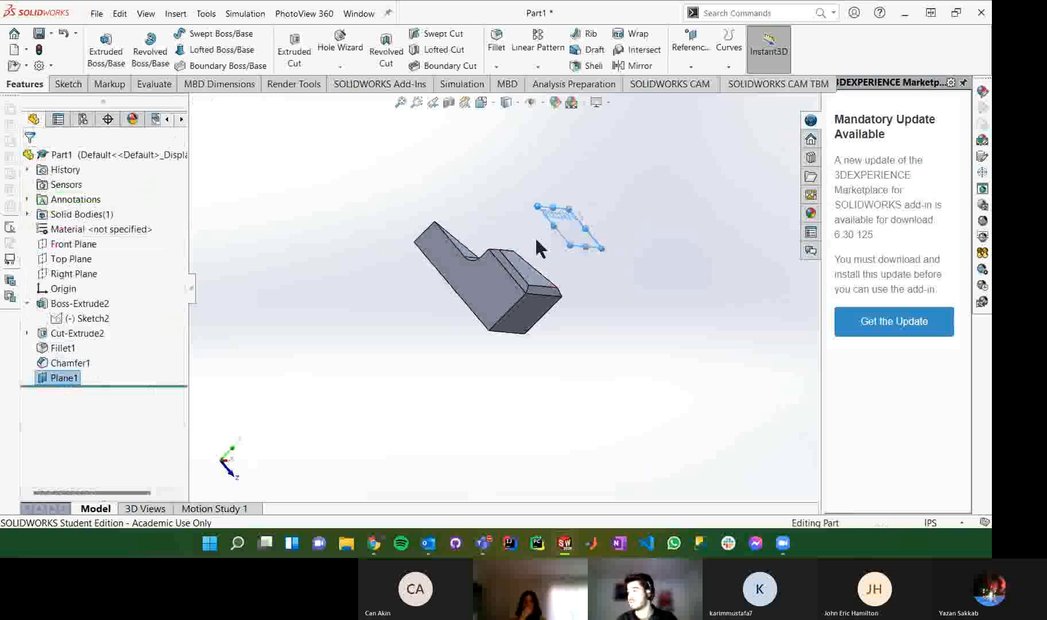
click(517, 250)
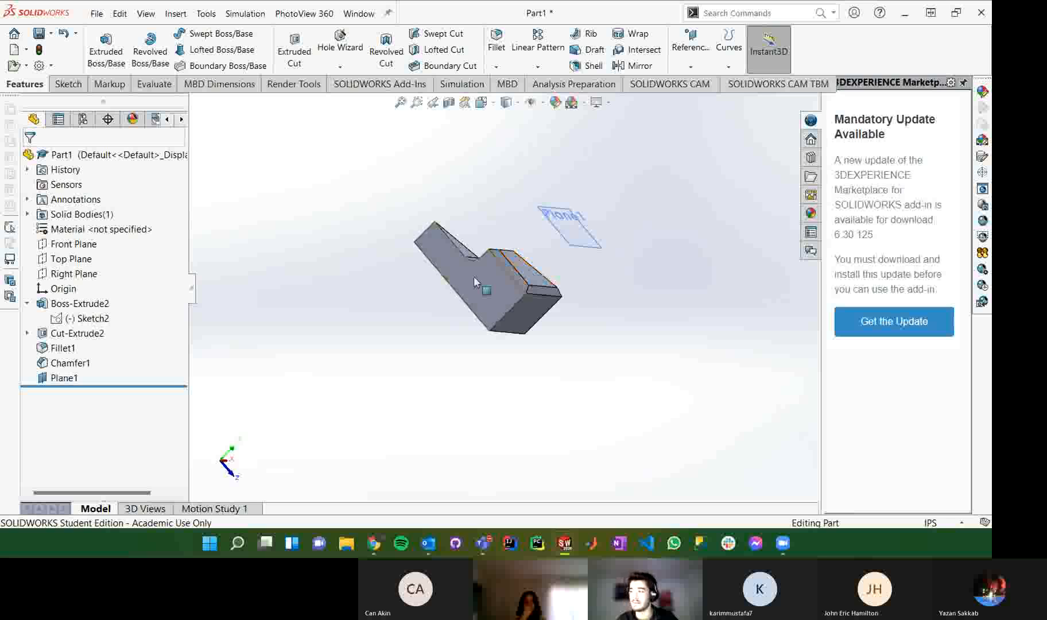
Step: Sketch a corner rectangle on the offset plane, over the raised chamfered block, and exit the sketch
click(66, 83)
click(100, 41)
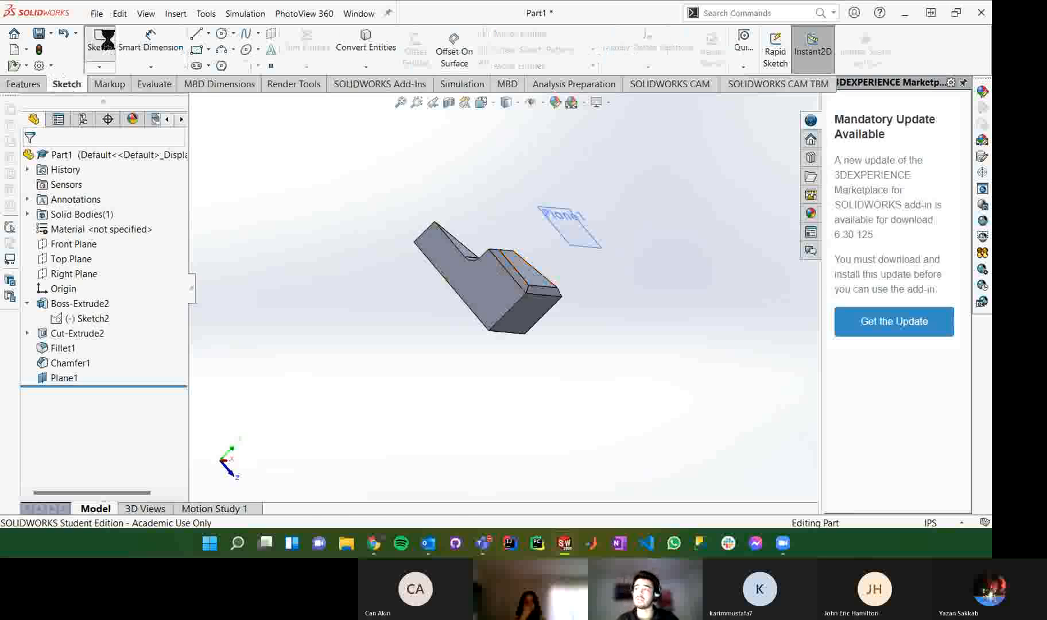
click(559, 232)
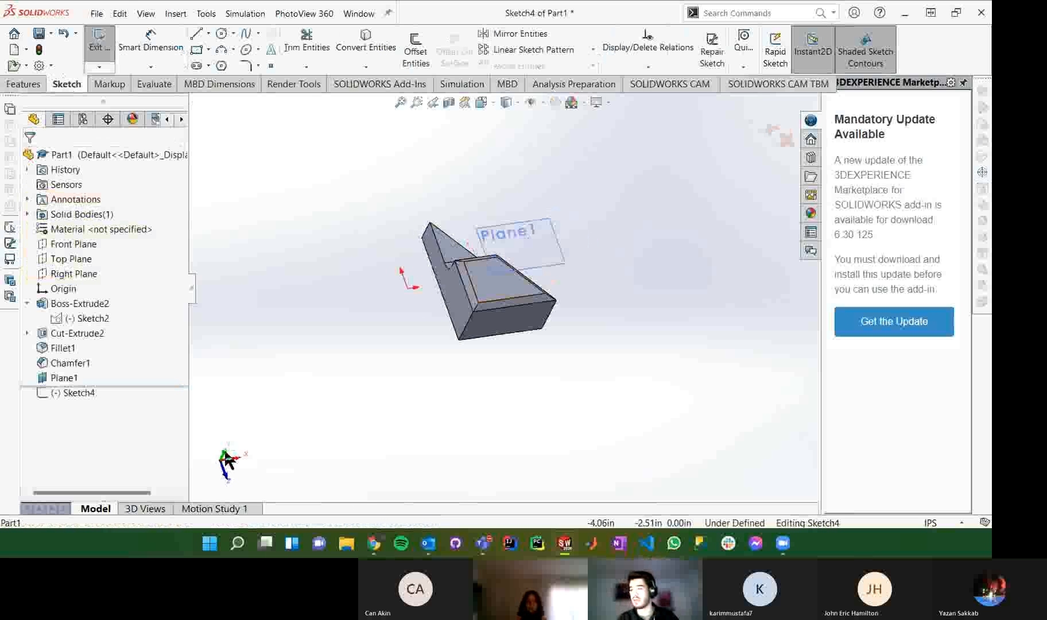
click(196, 49)
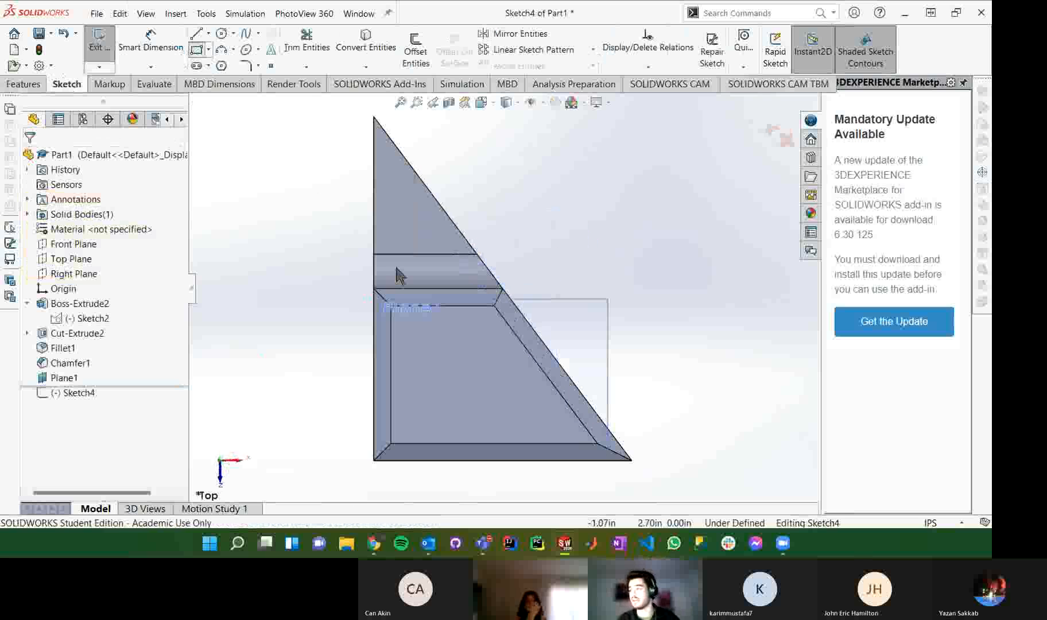
drag(427, 325, 553, 422)
key(Escape)
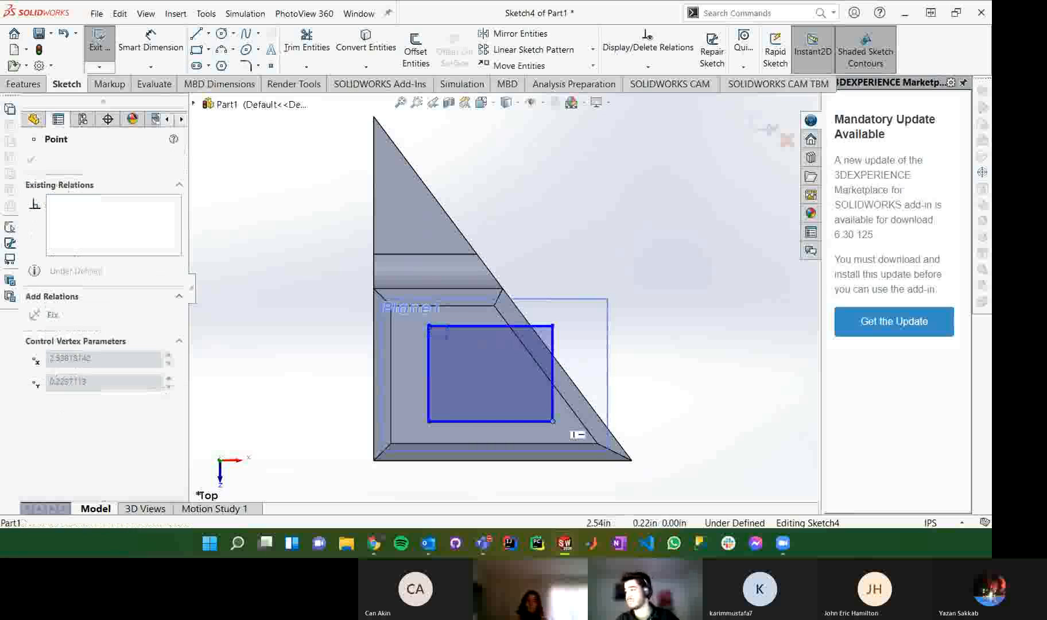
click(107, 42)
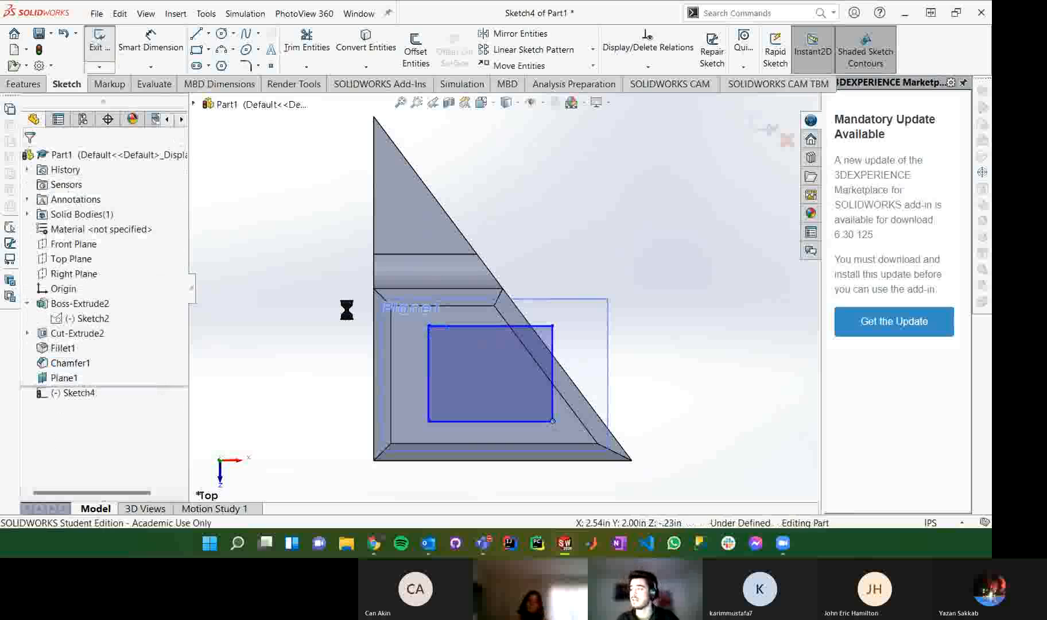
Step: Create a reference axis along the short vertical edge at the wedge's pointed end
mouse_move(362, 320)
middle_down()
mouse_move(406, 215)
mouse_move(505, 201)
mouse_move(420, 227)
mouse_move(494, 244)
middle_up()
scroll(659, 226, down, 1)
scroll(493, 264, up, 2)
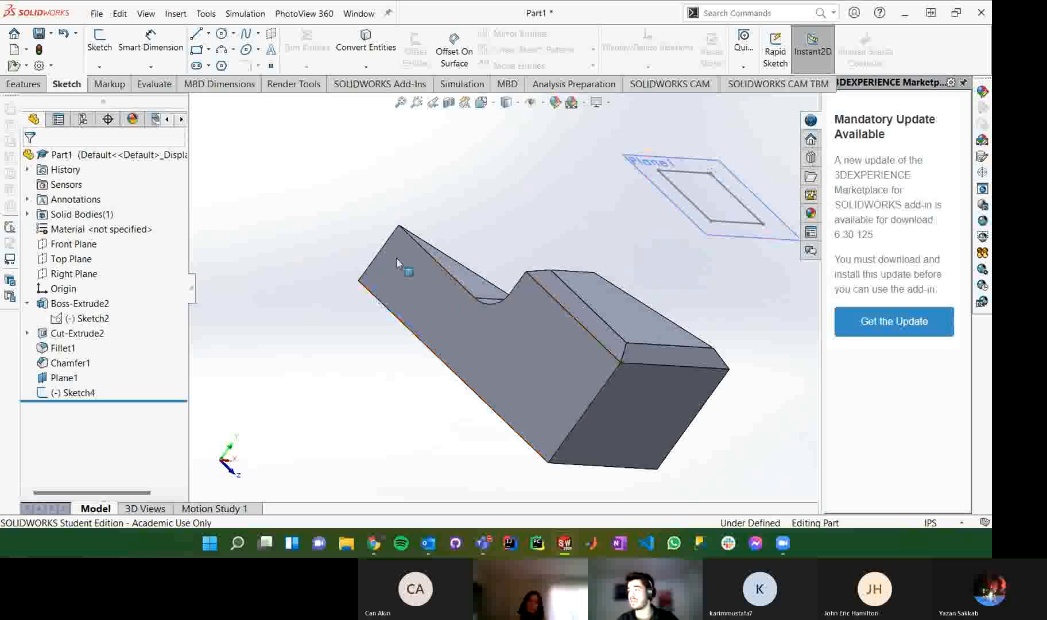
click(25, 85)
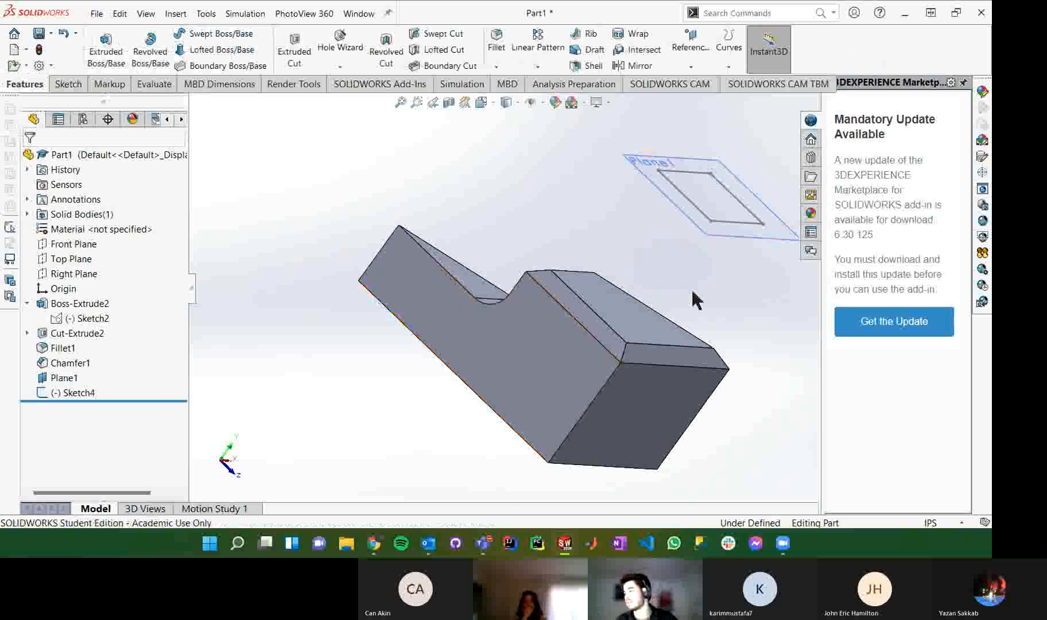
click(595, 305)
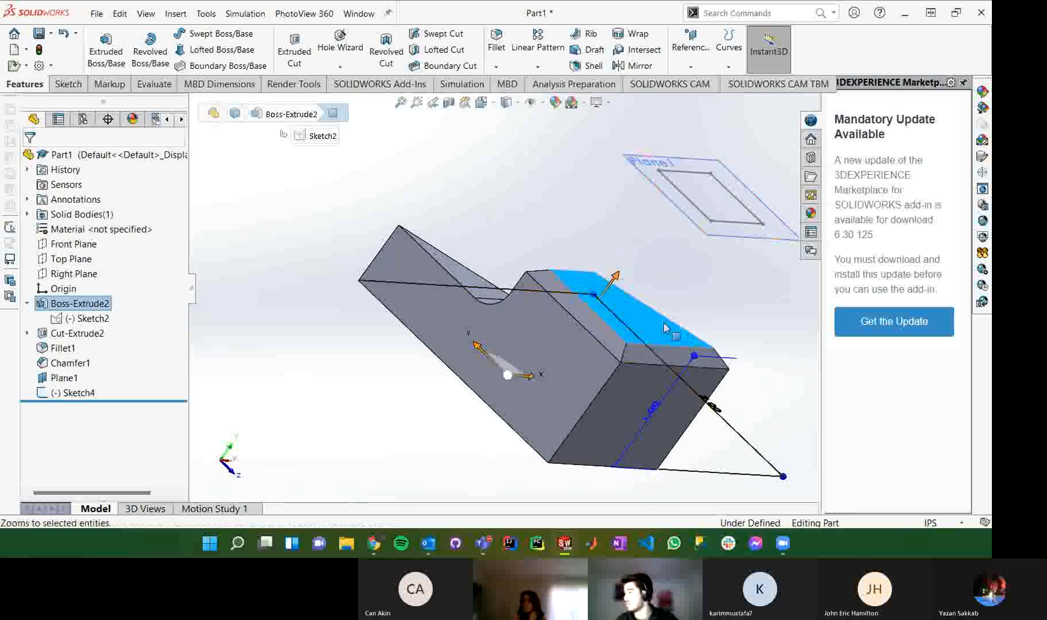
click(710, 223)
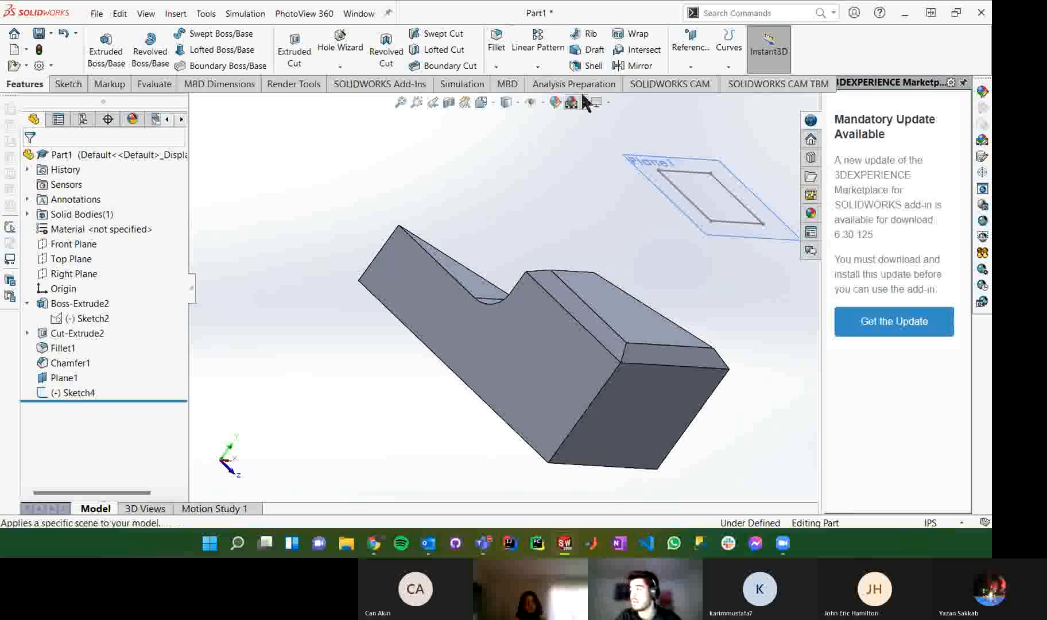
click(689, 54)
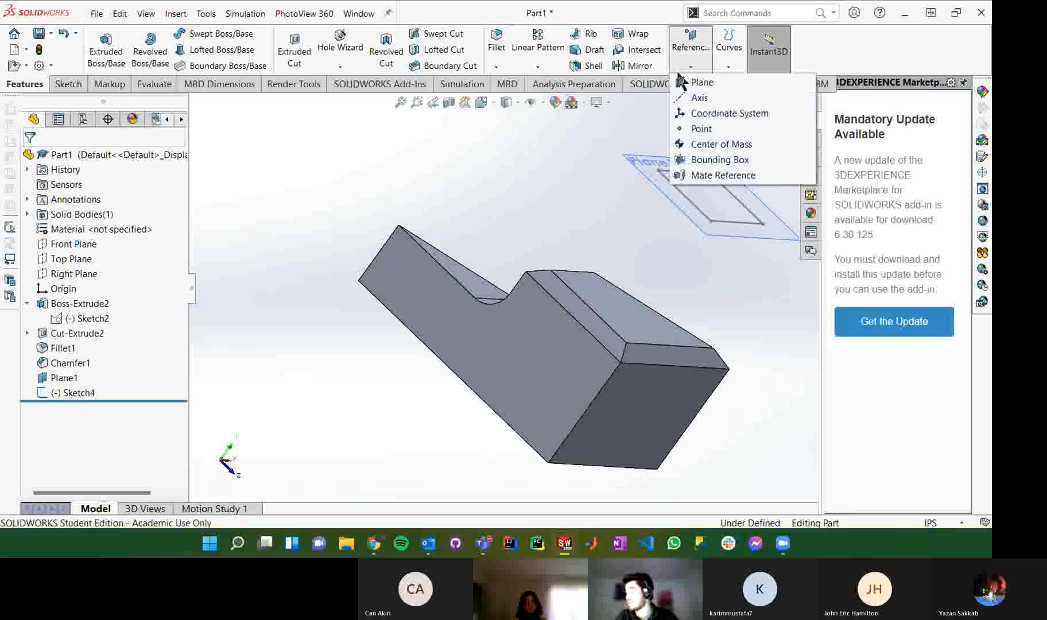
click(698, 98)
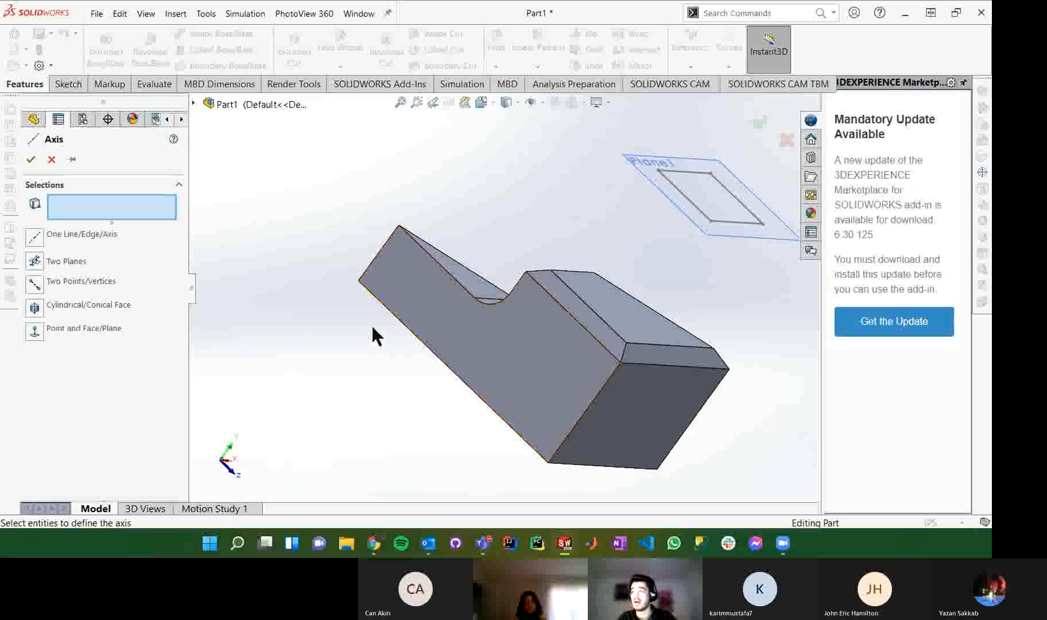
click(390, 243)
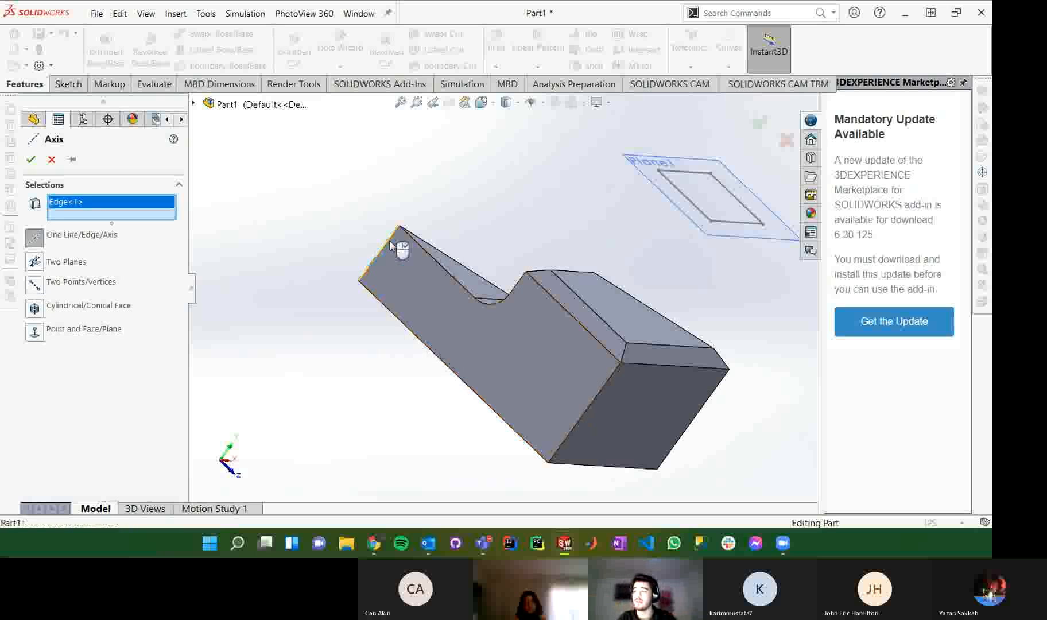
click(32, 159)
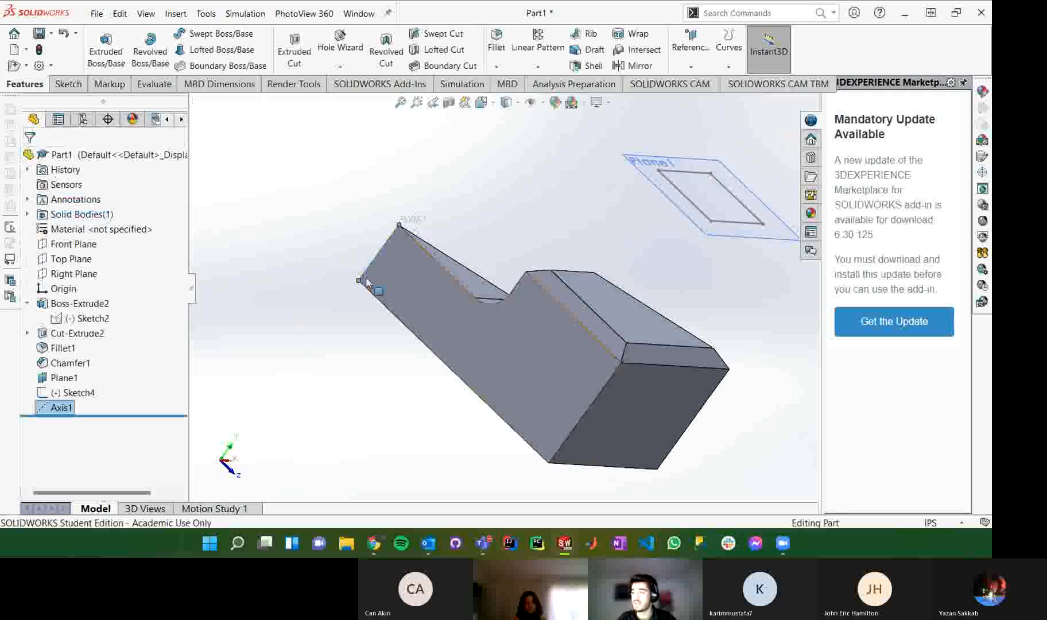
Step: Extend both ends of the reference axis well beyond the wedge's pointed edge
drag(359, 280, 308, 349)
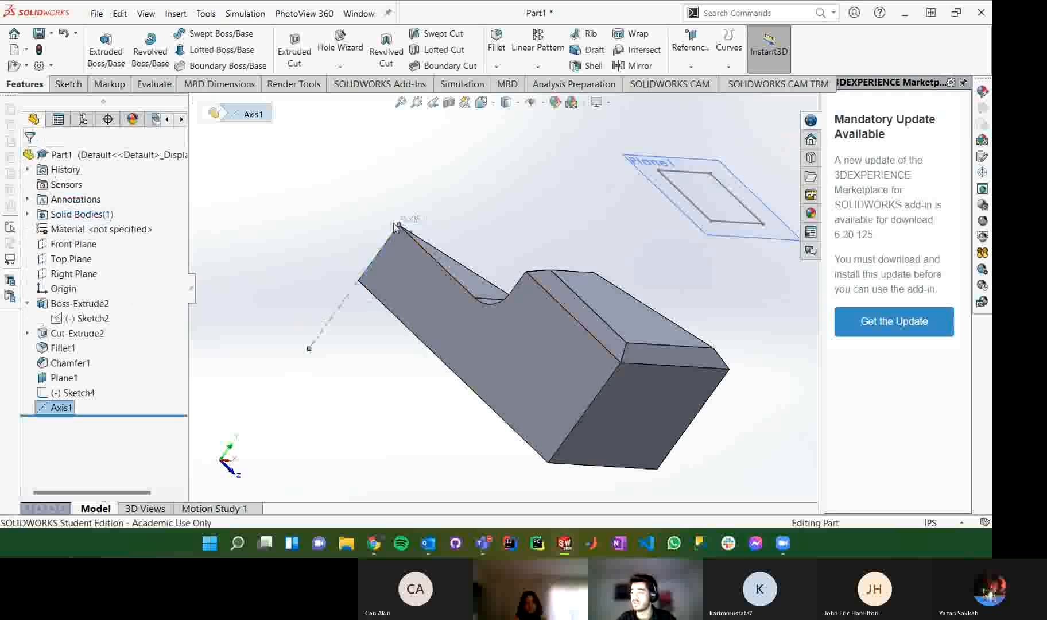
drag(400, 225, 466, 129)
click(335, 434)
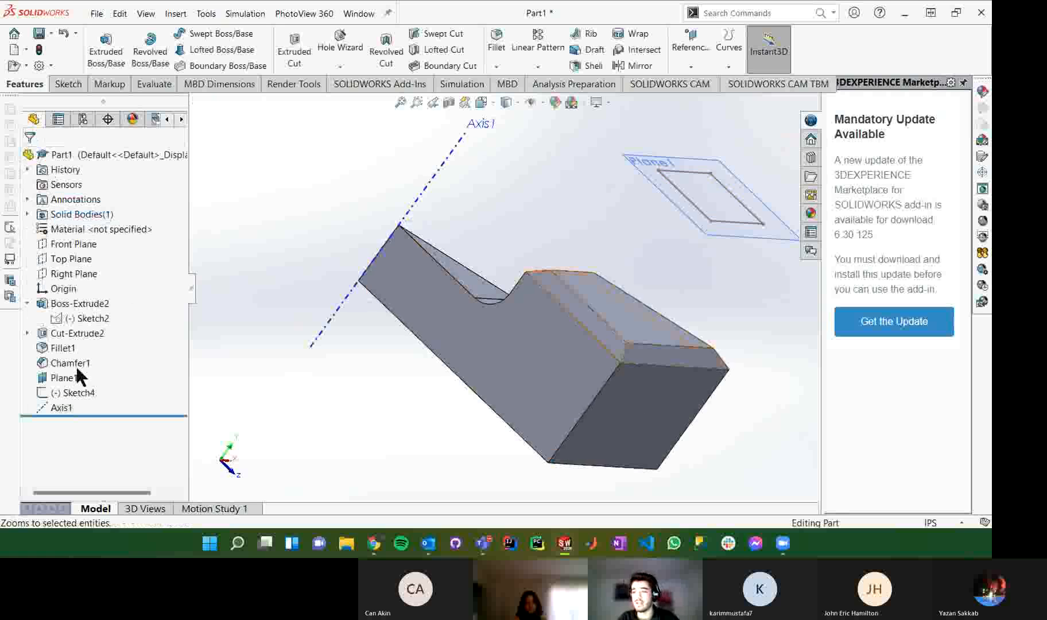
Step: Delete the rectangle sketch and the offset reference plane above the chamfered block
right_click(80, 394)
click(157, 373)
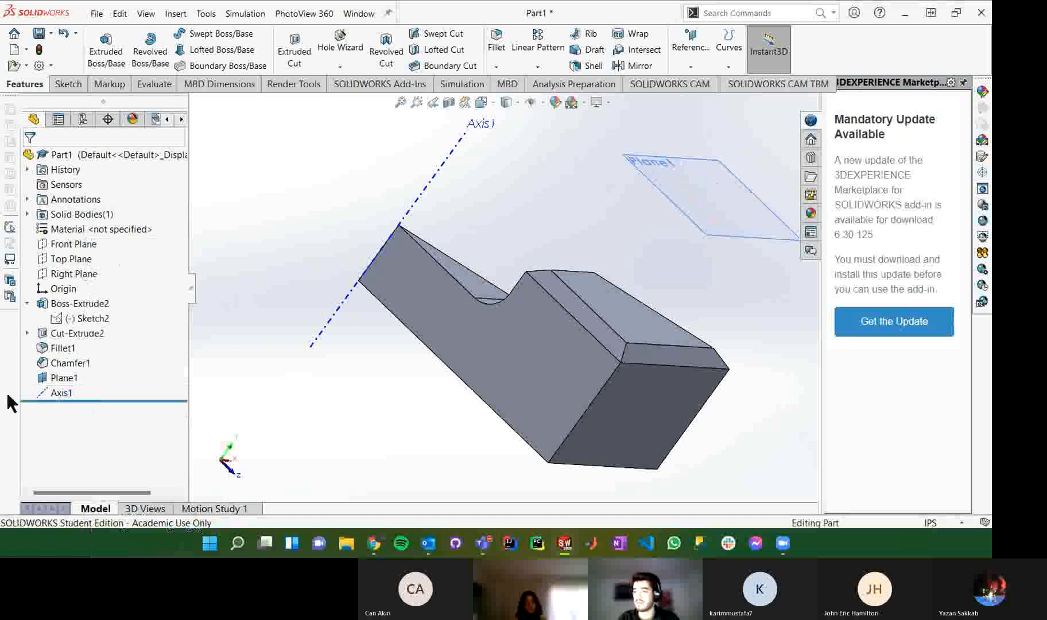
click(60, 378)
right_click(60, 378)
click(94, 385)
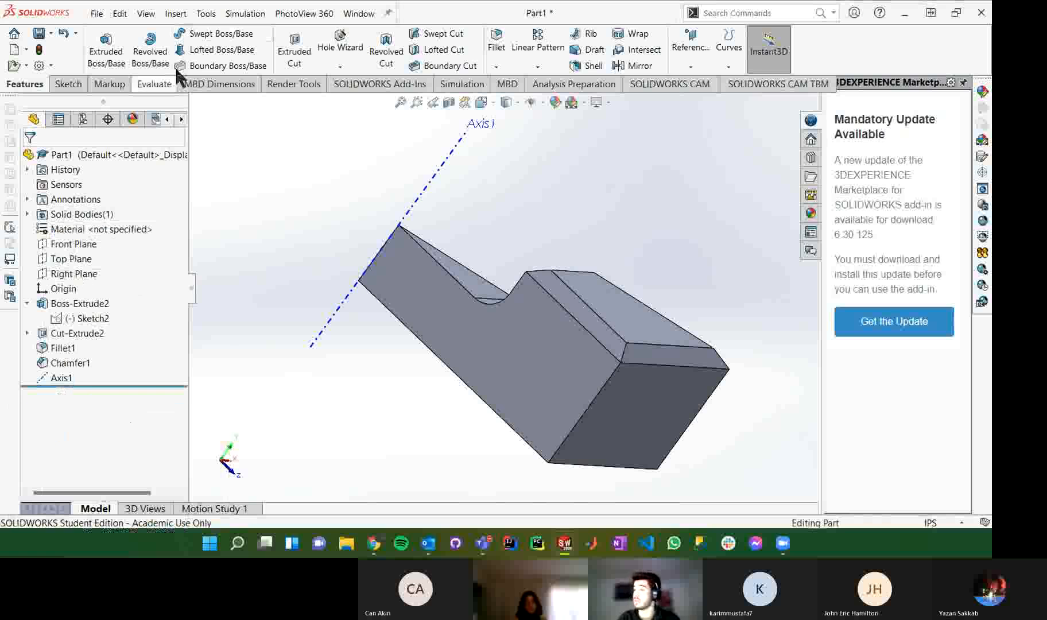
click(148, 51)
click(534, 326)
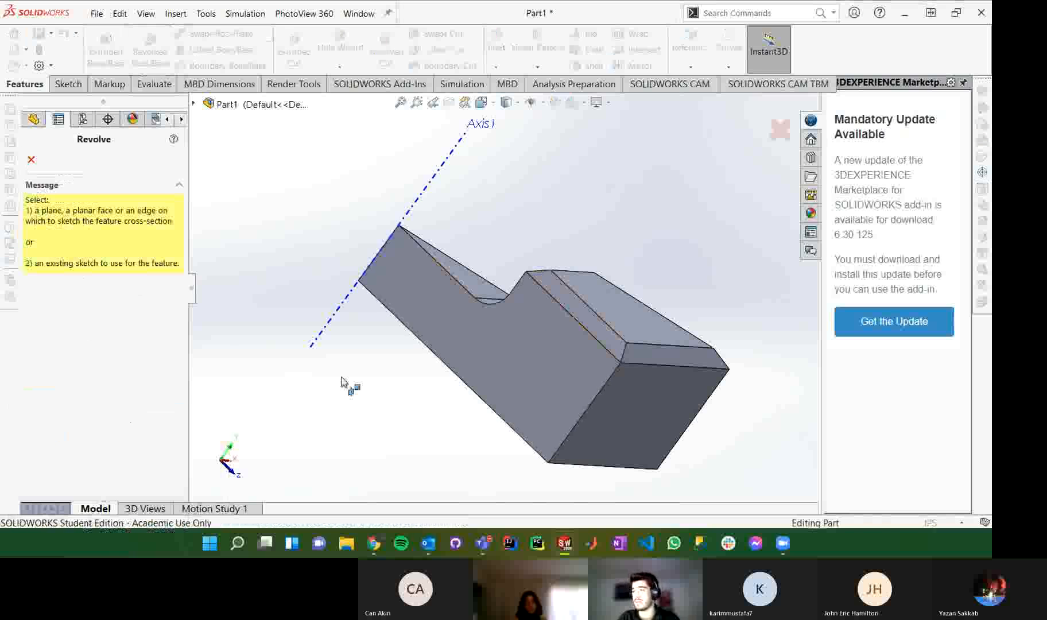
click(93, 45)
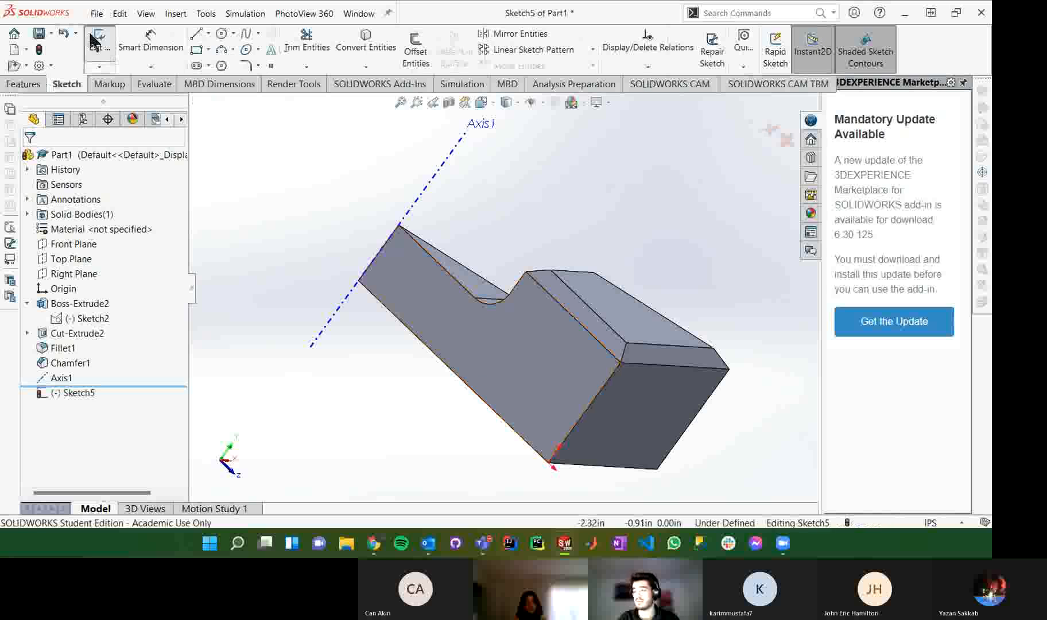
click(51, 307)
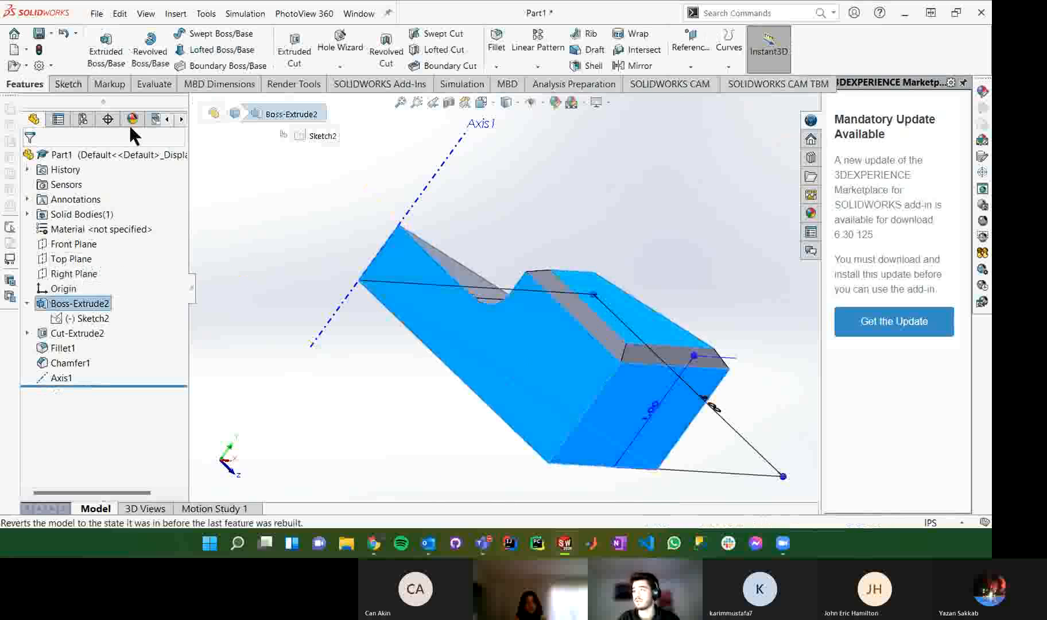
click(162, 63)
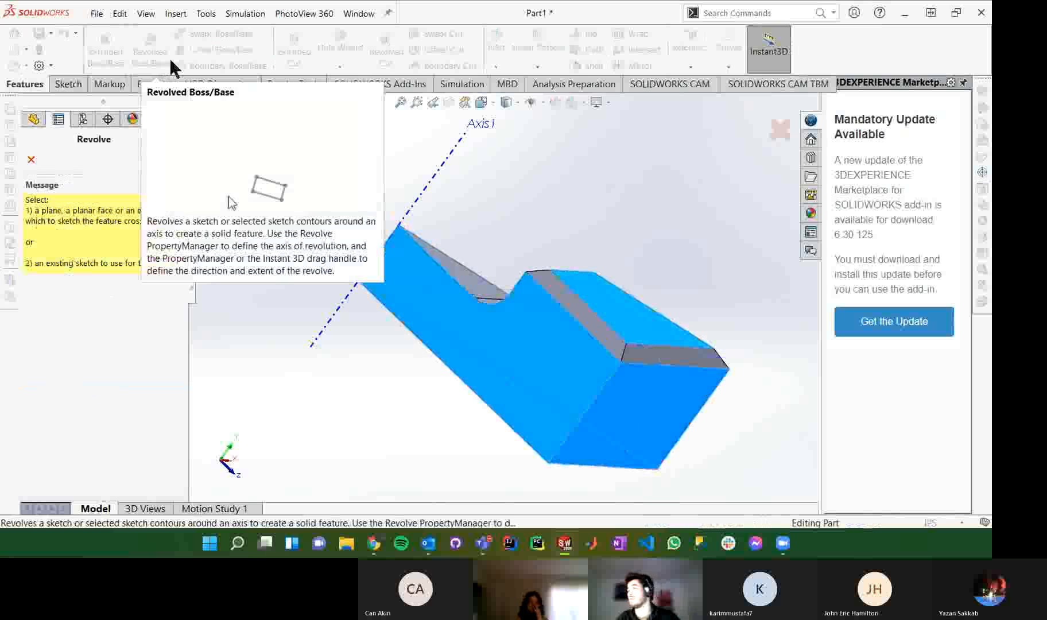
key(Escape)
Step: Circular-pattern the whole solid body about the reference axis at the wedge's tip, with 2 instances spaced 90° apart
click(537, 66)
click(551, 98)
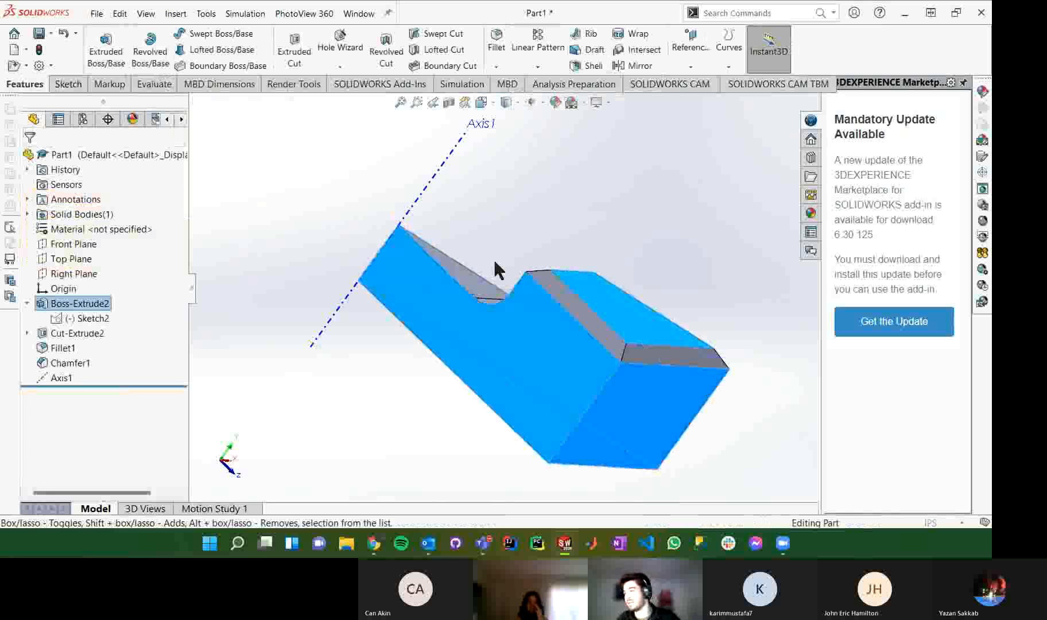
scroll(127, 425, down, 3)
click(30, 326)
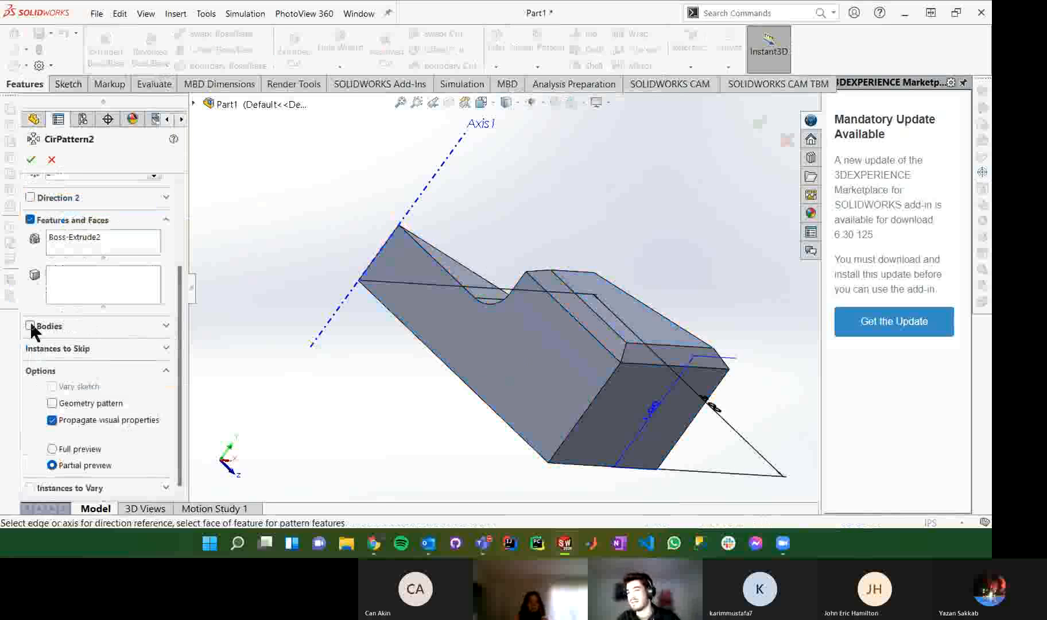
click(534, 349)
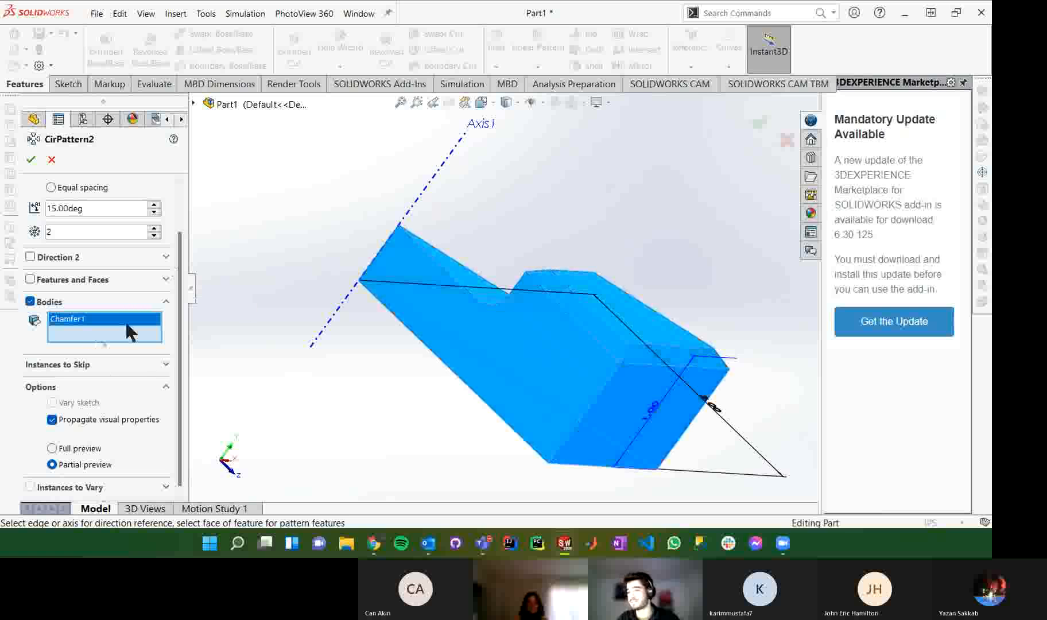
scroll(183, 298, up, 2)
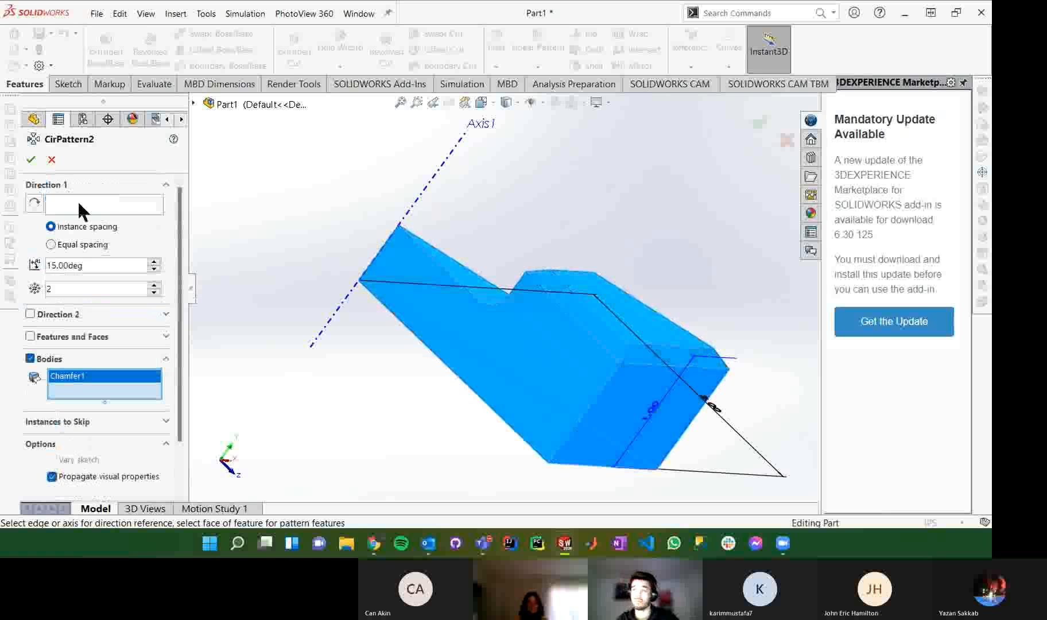
click(78, 204)
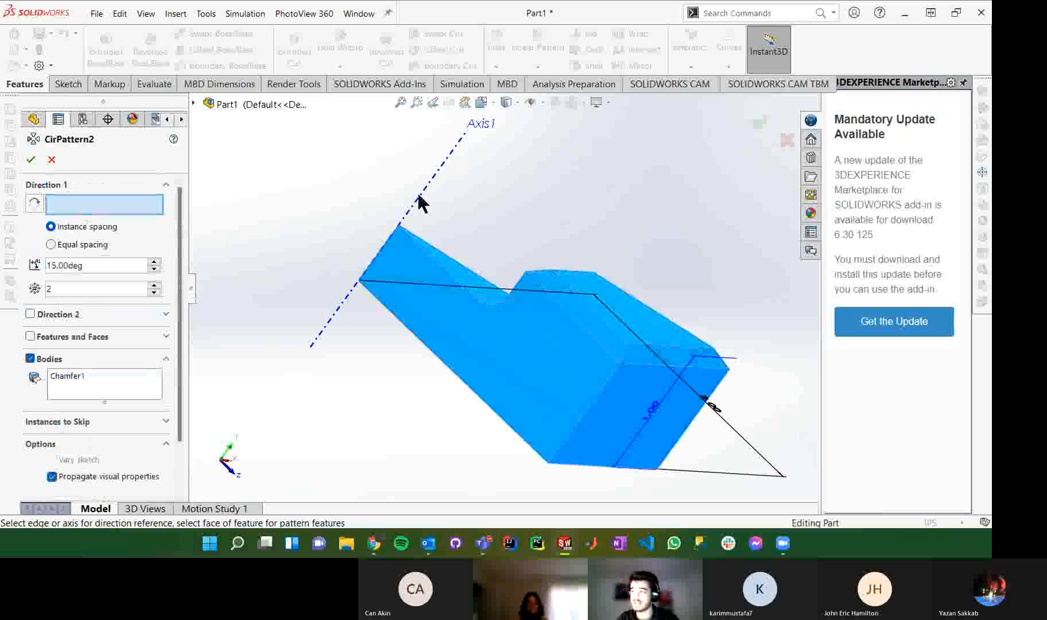
click(452, 157)
middle_drag(458, 160, 370, 345)
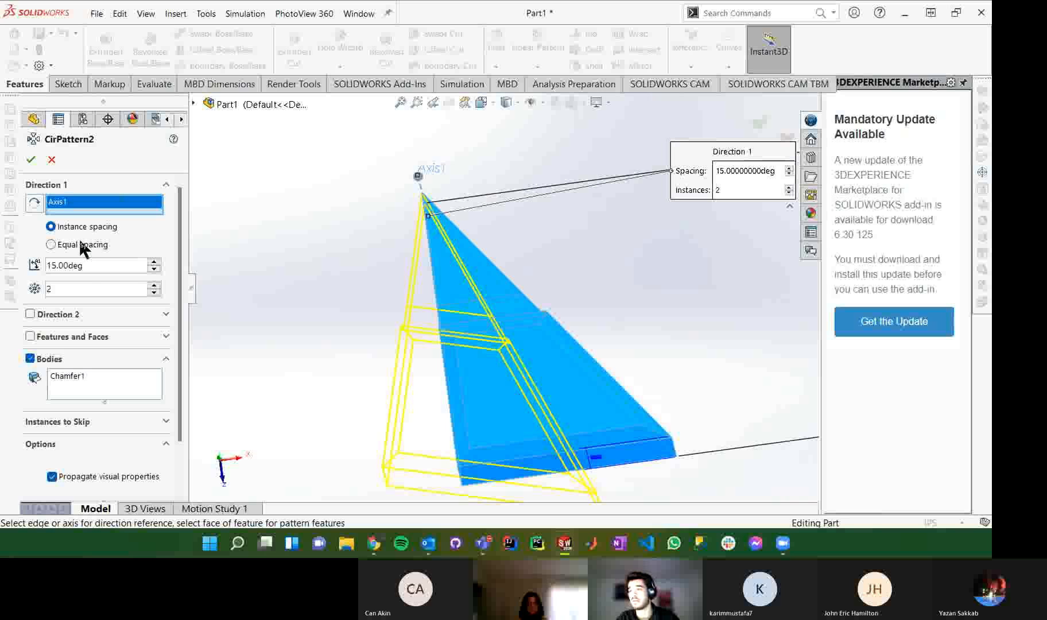
double_click(94, 265)
text(90)
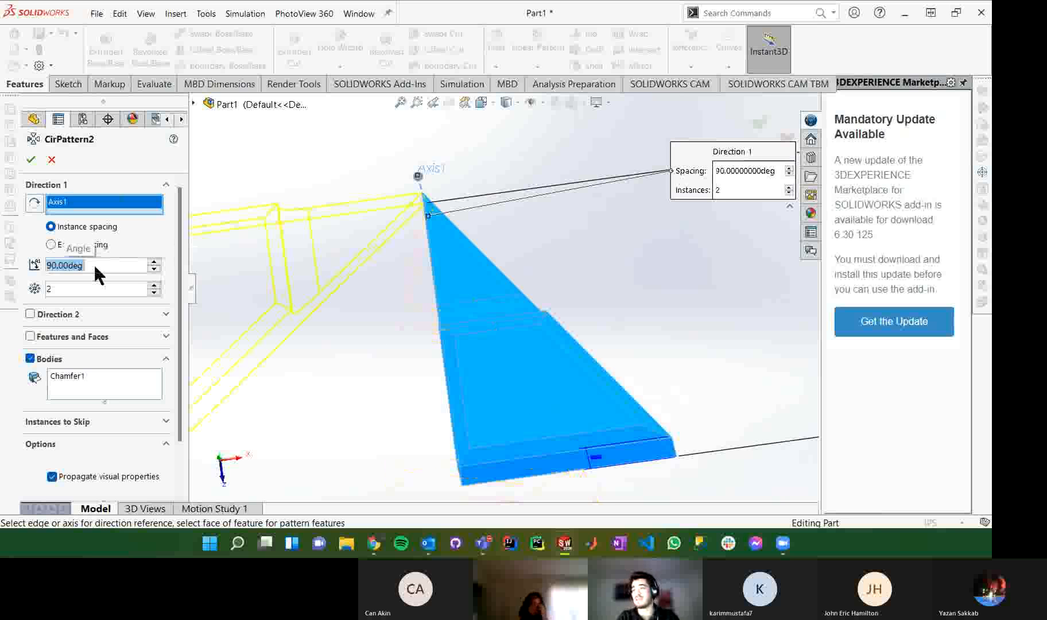
click(31, 159)
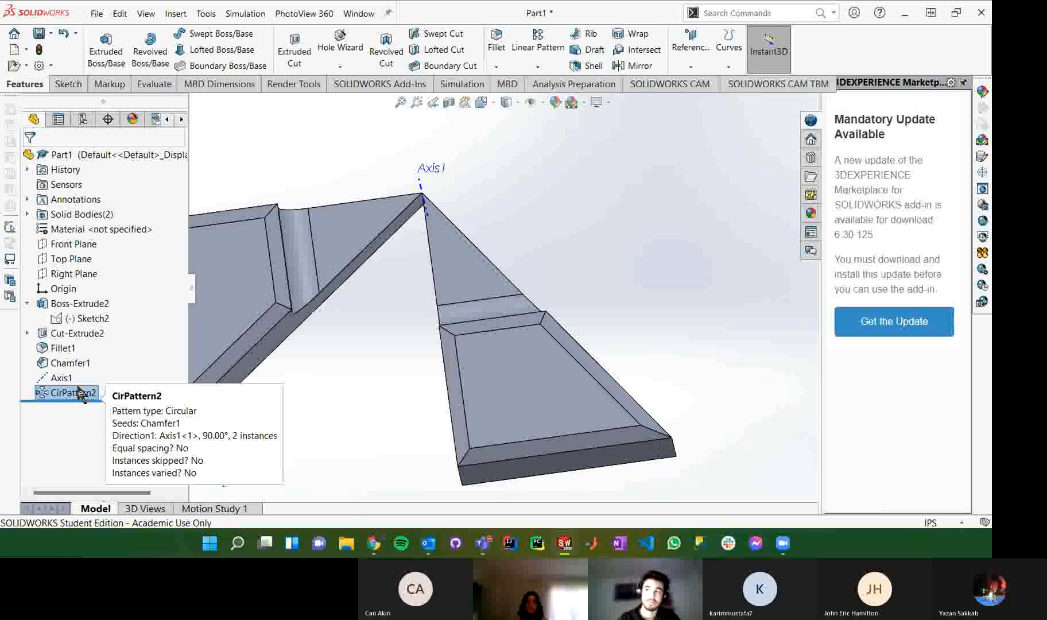
Step: Delete all features from the base extrusion through the circular pattern, including the reference axis, and the remaining base sketch
click(80, 395)
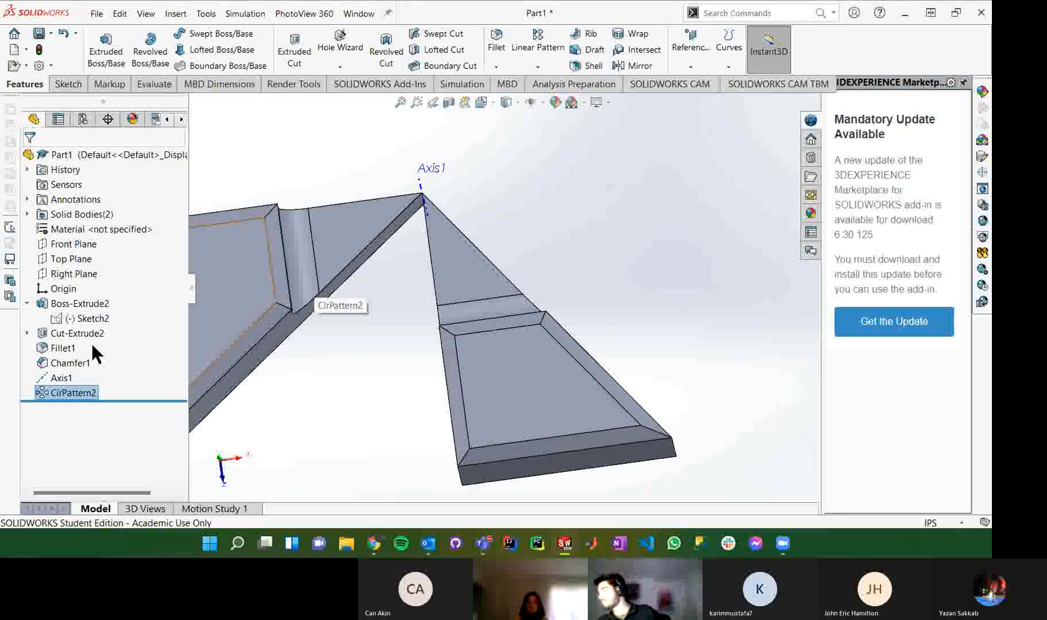
click(68, 304)
shift+click(70, 393)
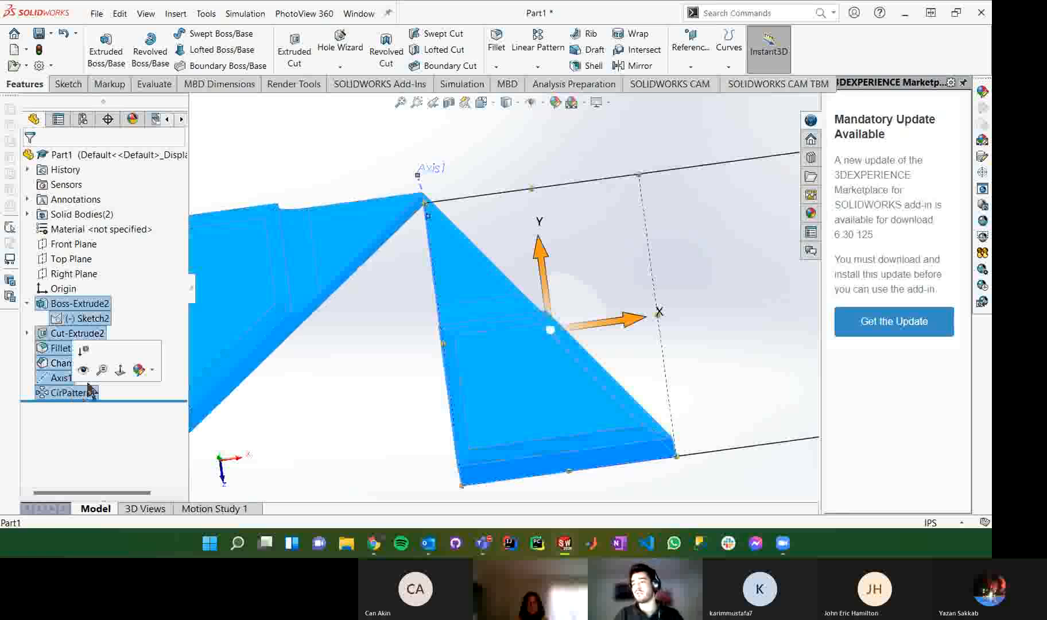
key(Delete)
click(567, 267)
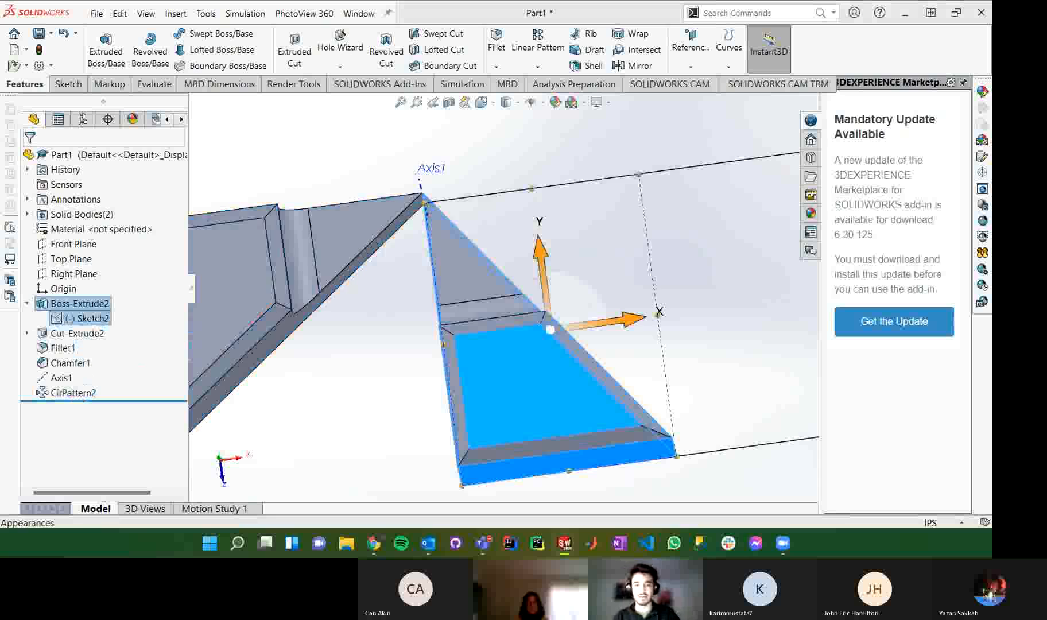
click(66, 290)
right_click(64, 292)
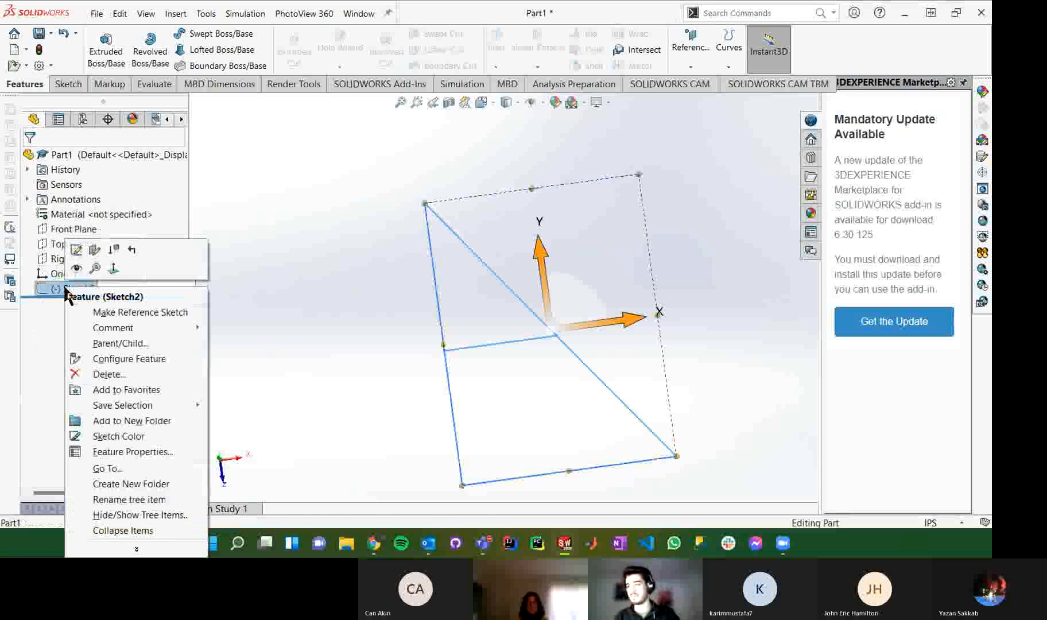
click(105, 370)
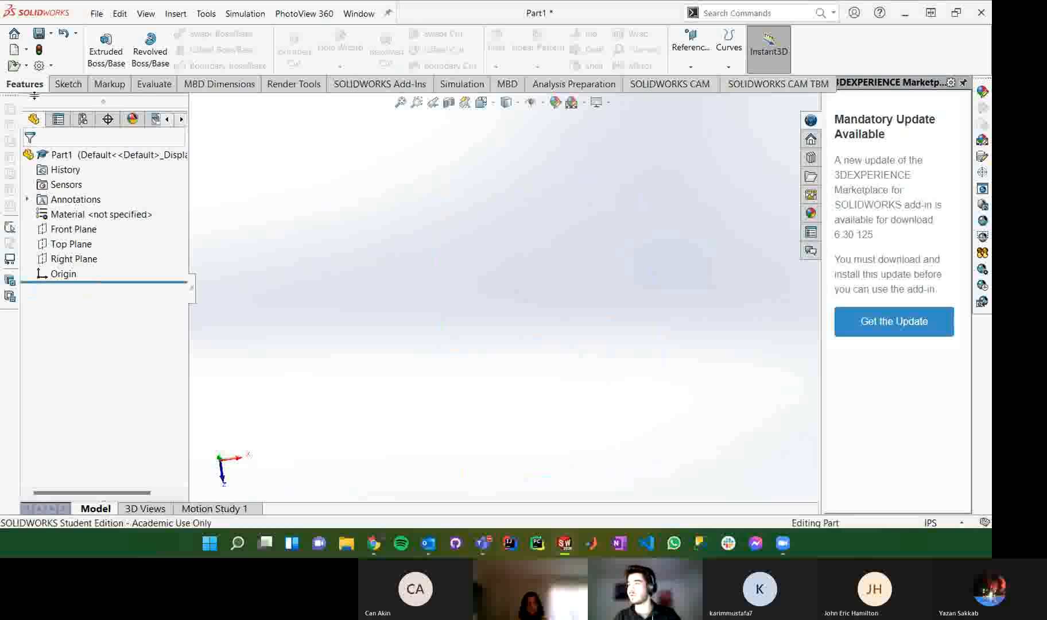
Step: Start a sketch on the Top Plane and draw a corner rectangle from the origin, about 2.5 in wide and 2.1 in high
click(63, 85)
click(98, 50)
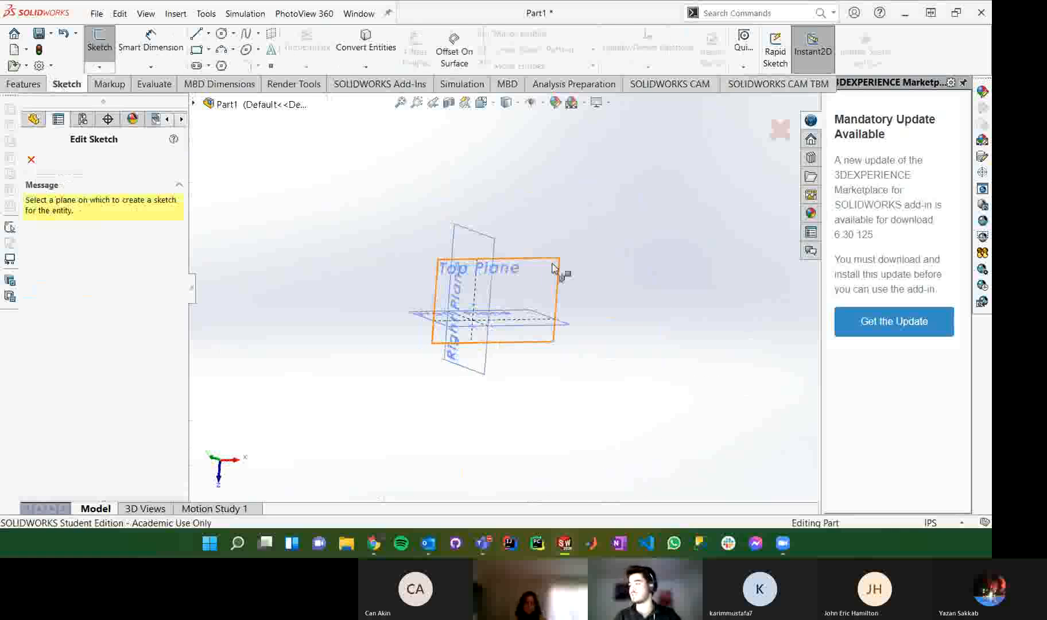
click(557, 270)
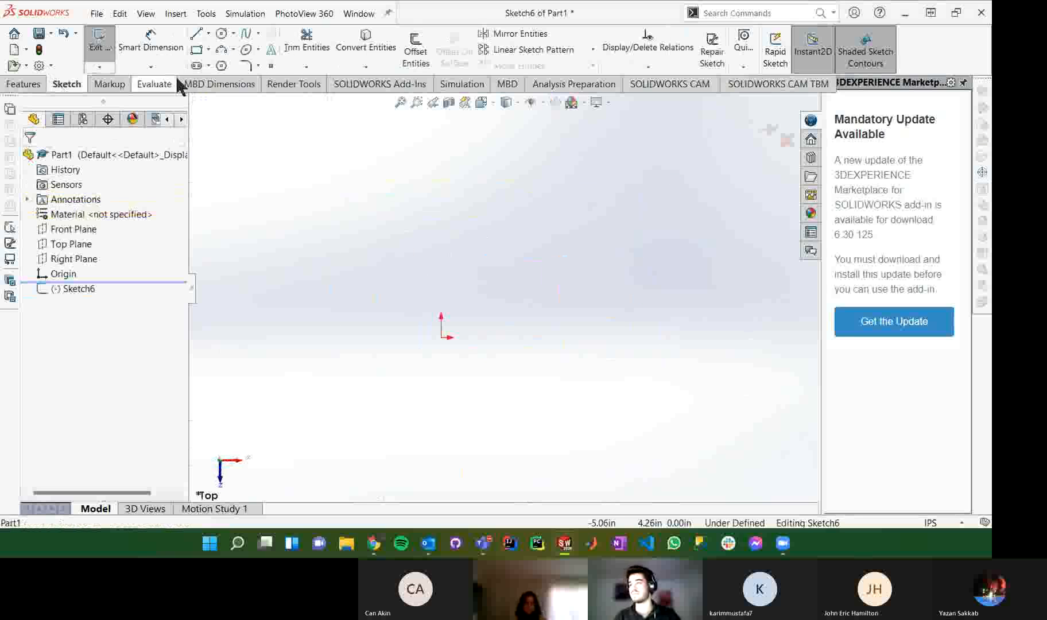
click(195, 56)
click(441, 337)
click(566, 235)
key(Escape)
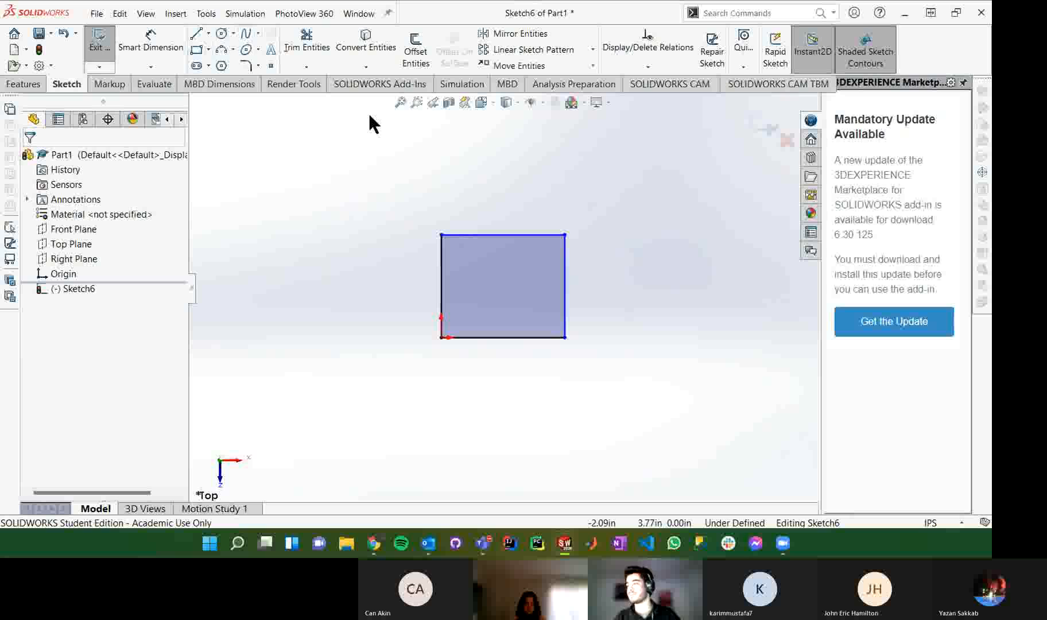
Step: Dimension the rectangle's upper and right sides to 2.5 in each
click(150, 46)
click(495, 235)
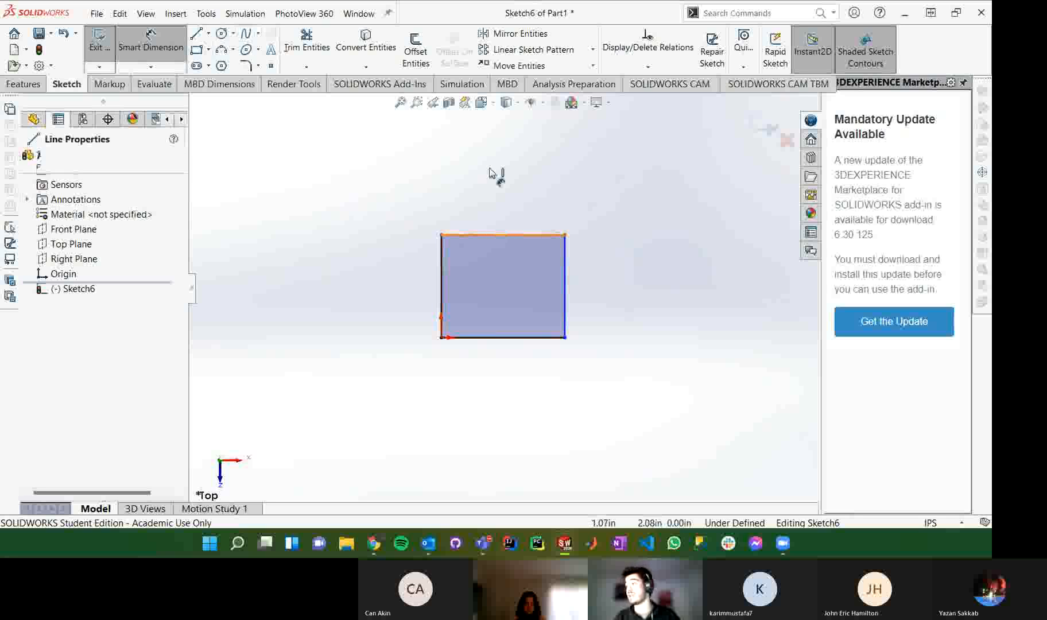
click(532, 168)
text(2.5)
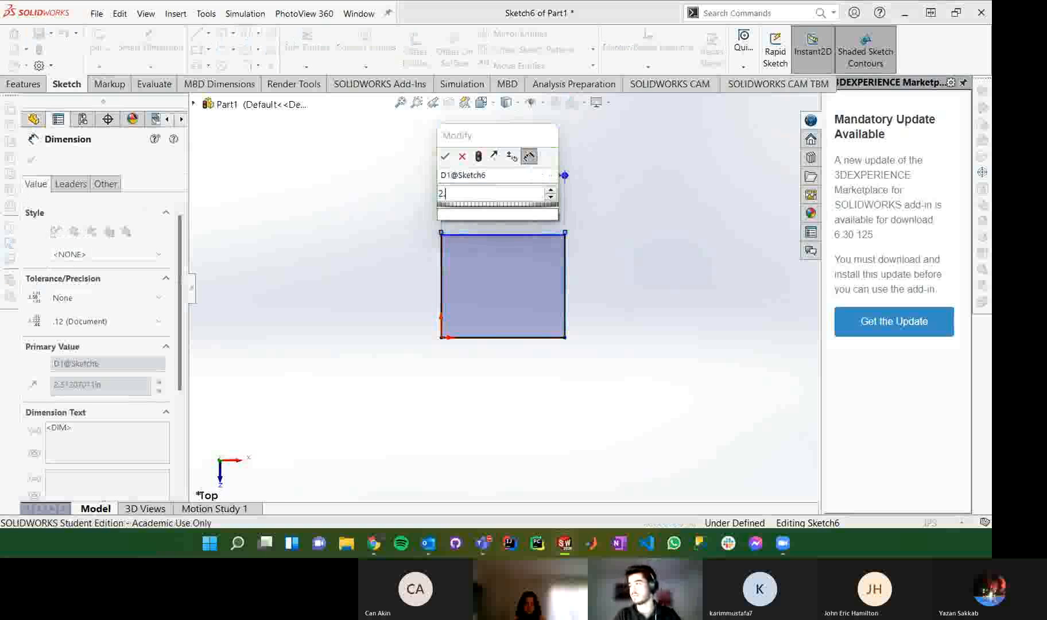
key(Return)
click(567, 274)
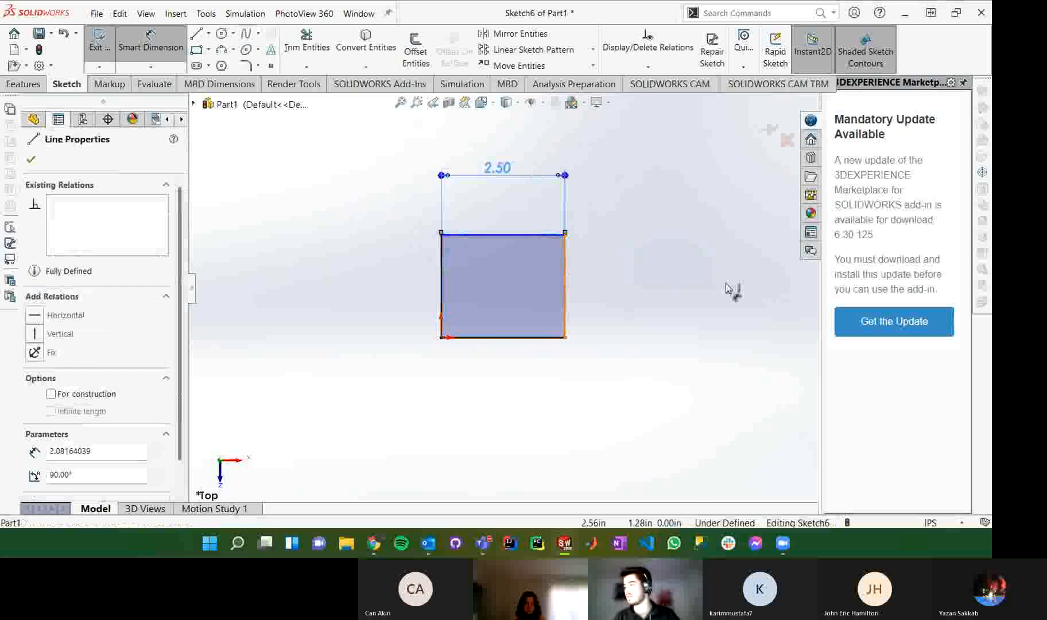
click(736, 291)
text(2.5)
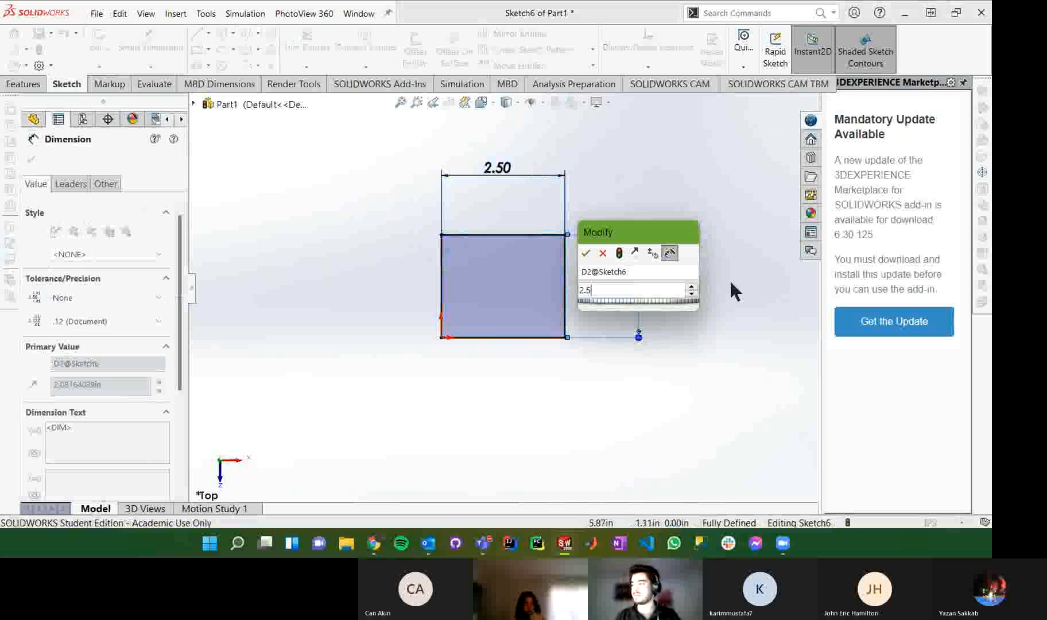
key(Return)
key(Escape)
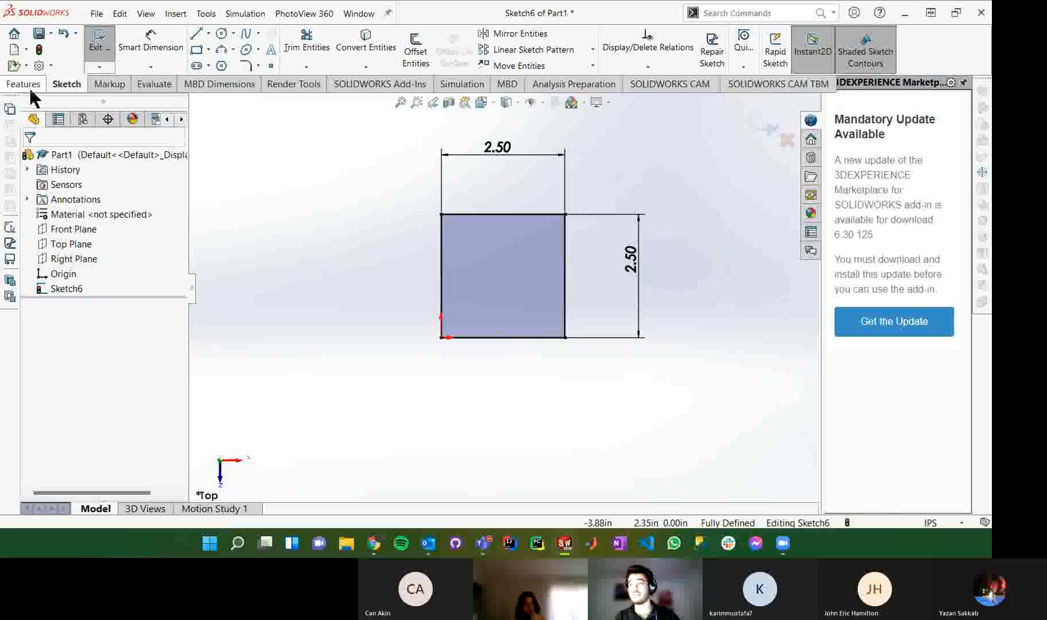
Step: Extrude the square sketch as a blind boss 1.00 in deep
click(29, 87)
click(106, 47)
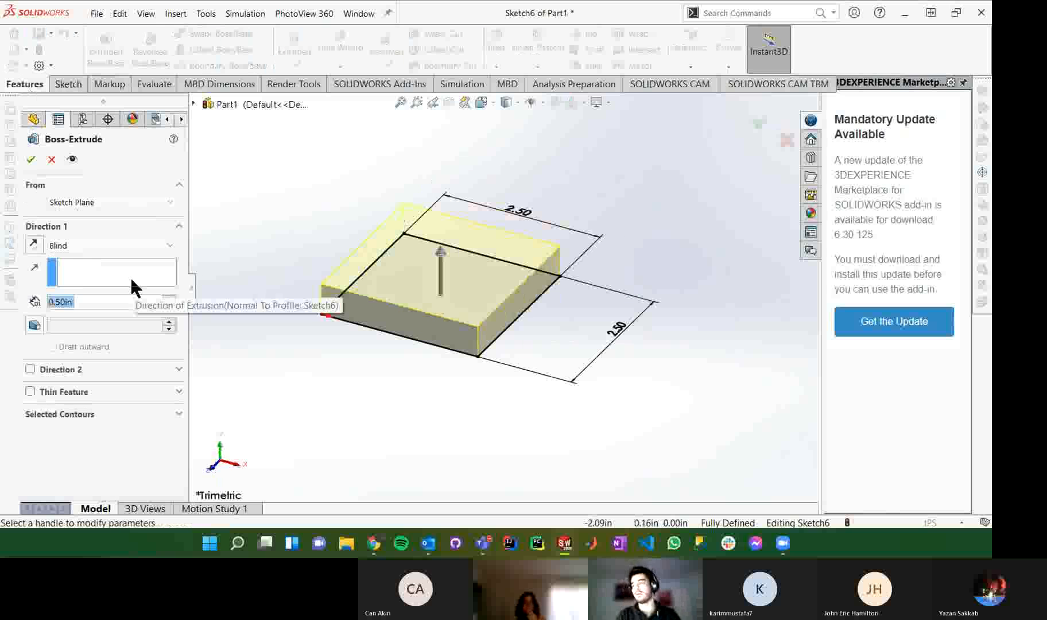
click(31, 159)
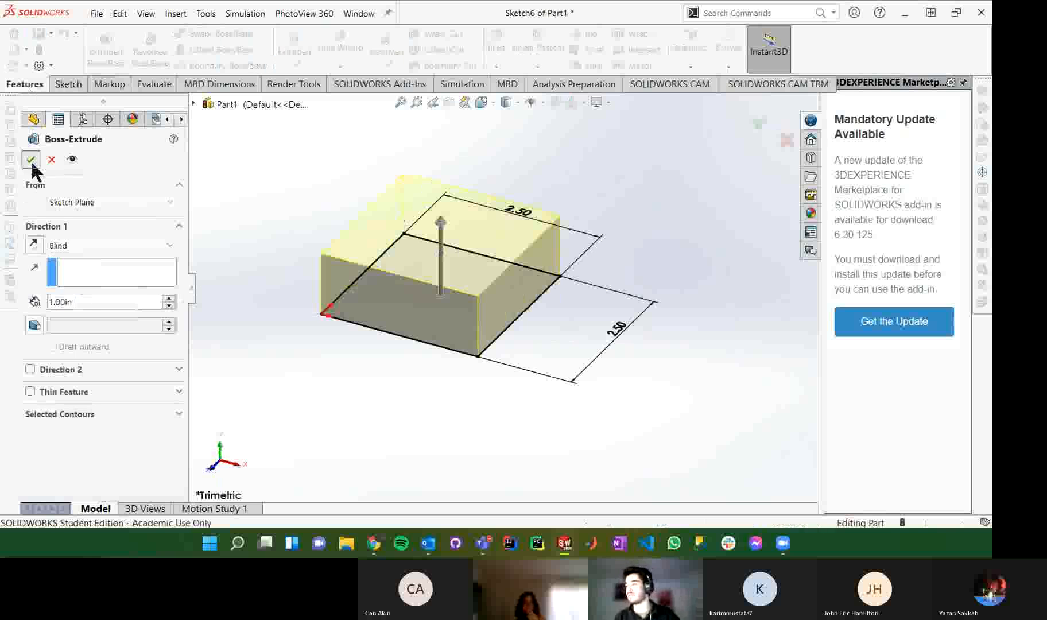
Step: Start a sketch on the block's top face and draw a corner rectangle about 0.70 by 0.64 in near its middle
middle_drag(297, 236, 279, 388)
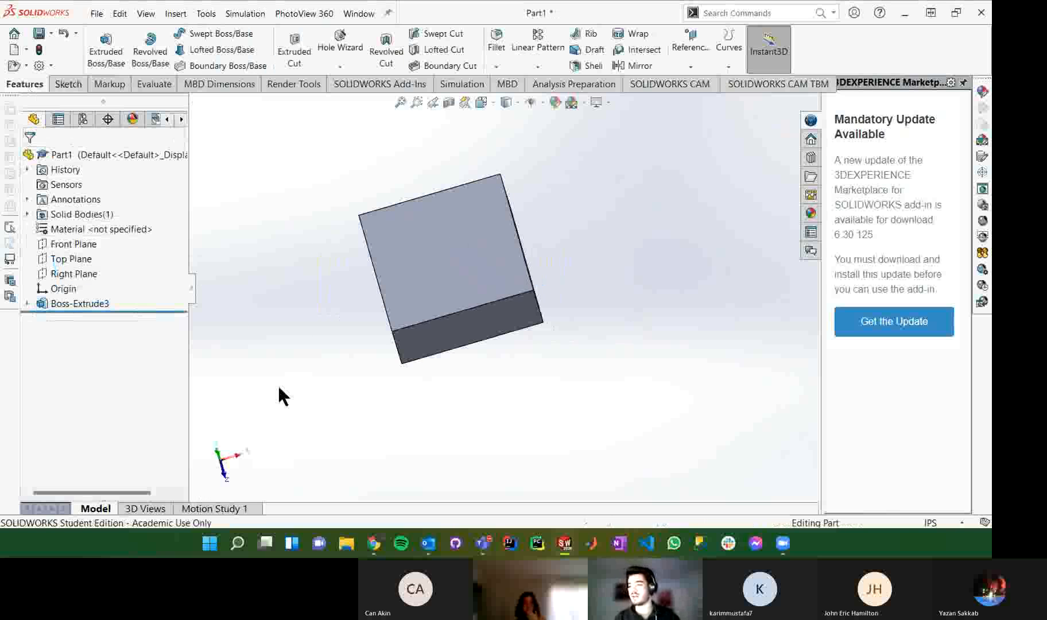
click(217, 451)
click(53, 82)
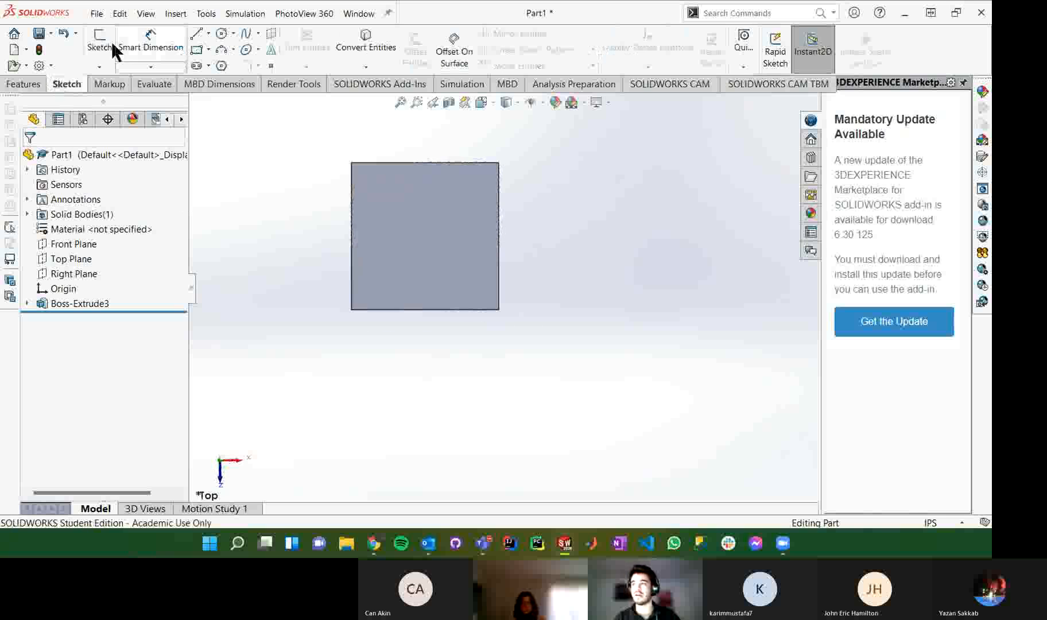
click(104, 43)
click(408, 211)
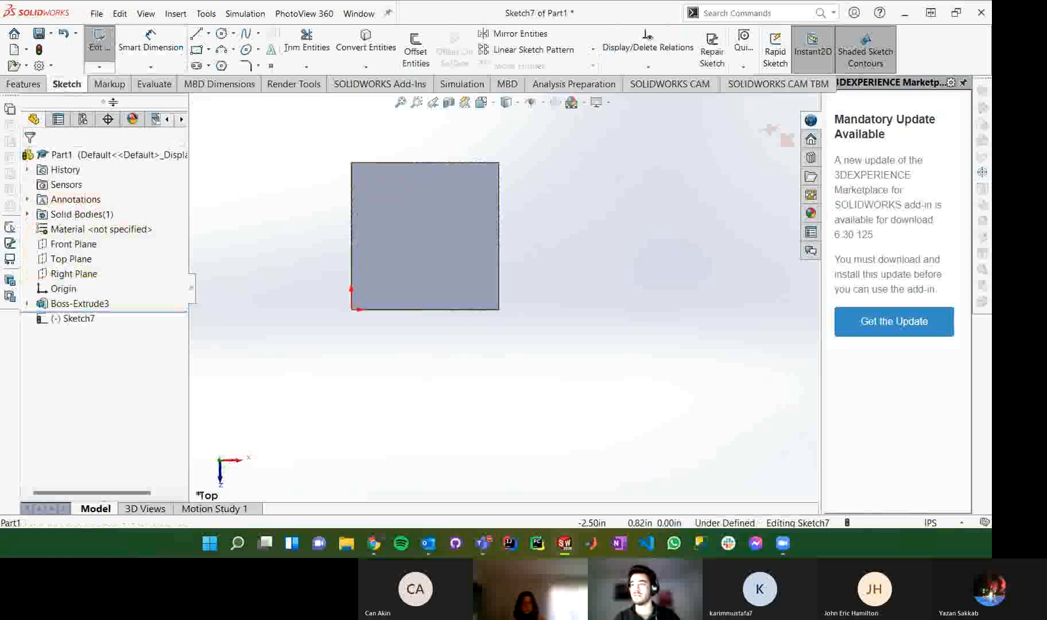
click(197, 49)
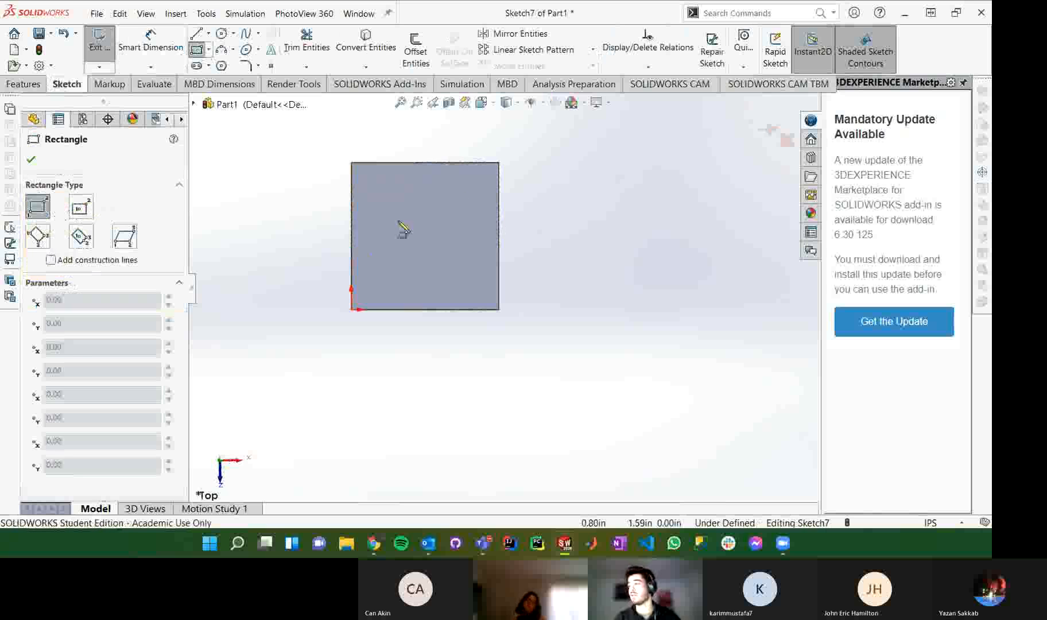
drag(401, 220, 443, 258)
Step: Dimension the small rectangle's right and upper sides to 0.5 in each
click(151, 40)
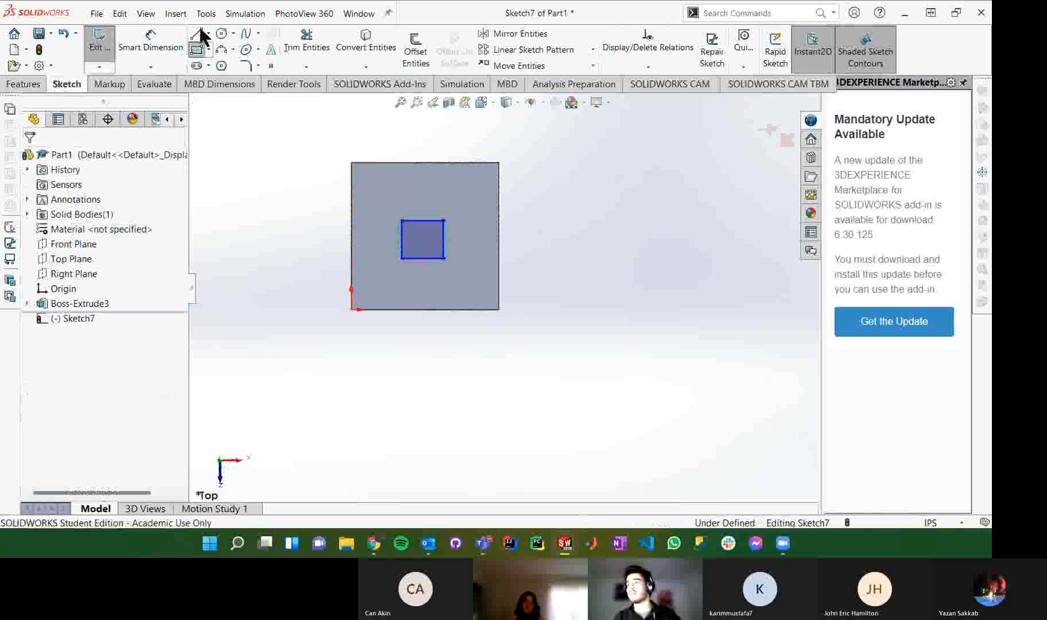
click(444, 244)
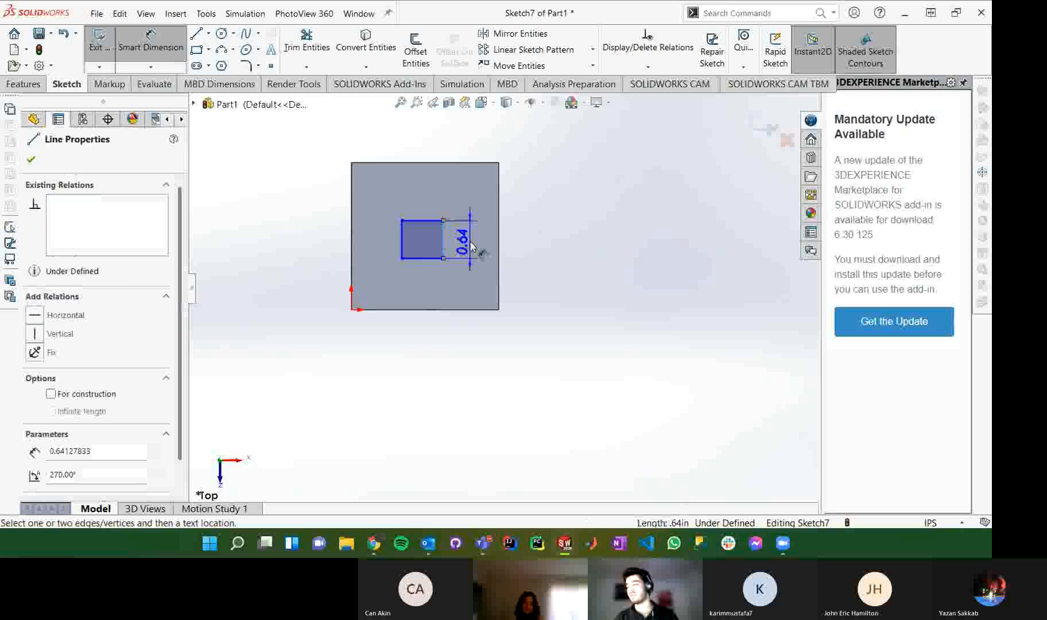
click(470, 245)
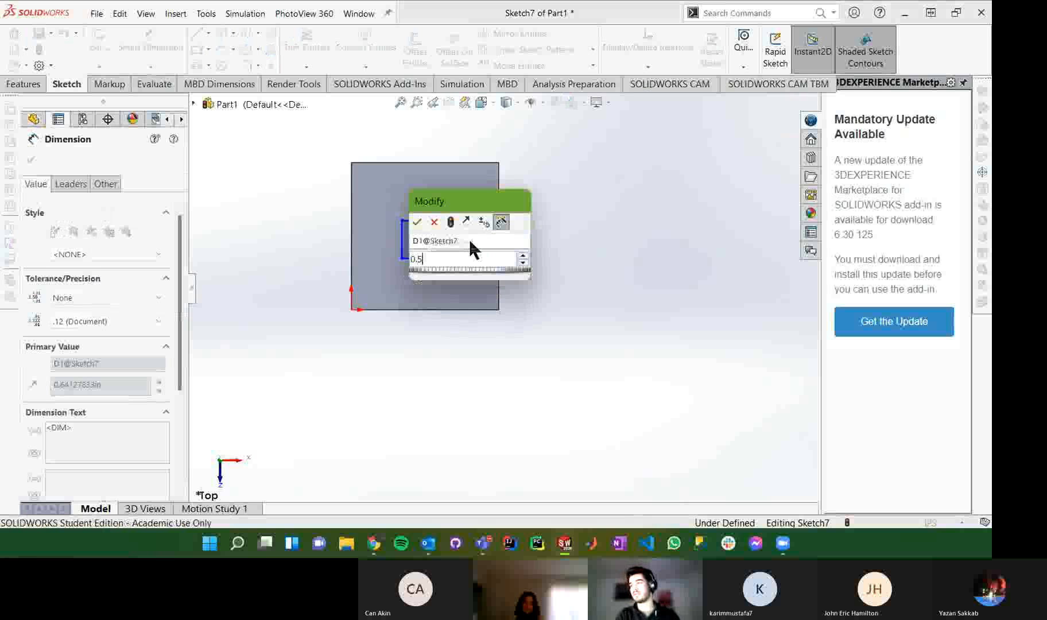
key(Return)
click(422, 230)
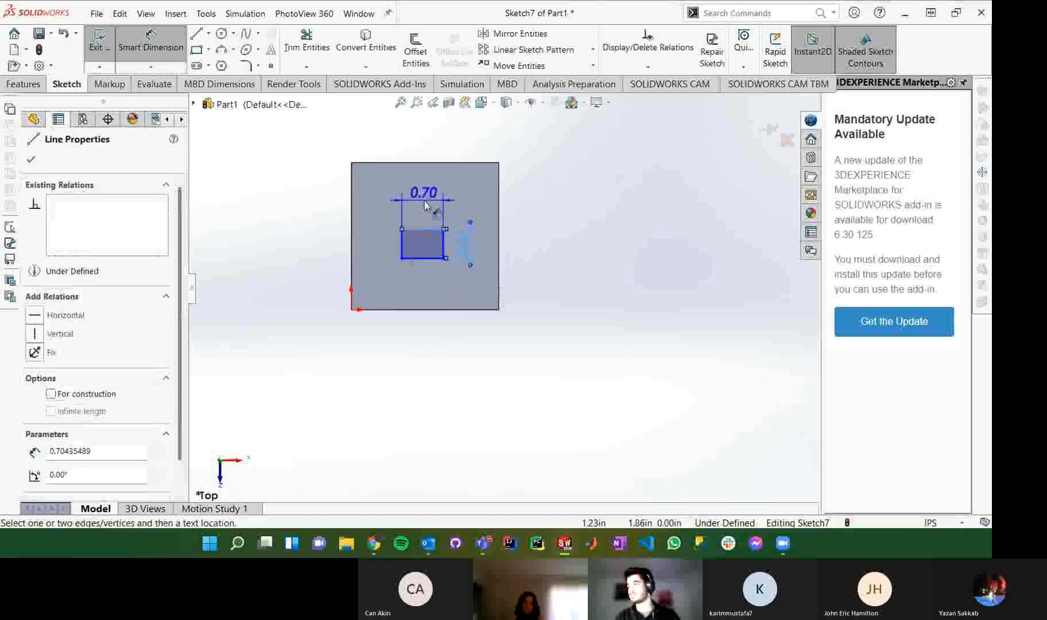
click(426, 204)
text(0.5)
key(Return)
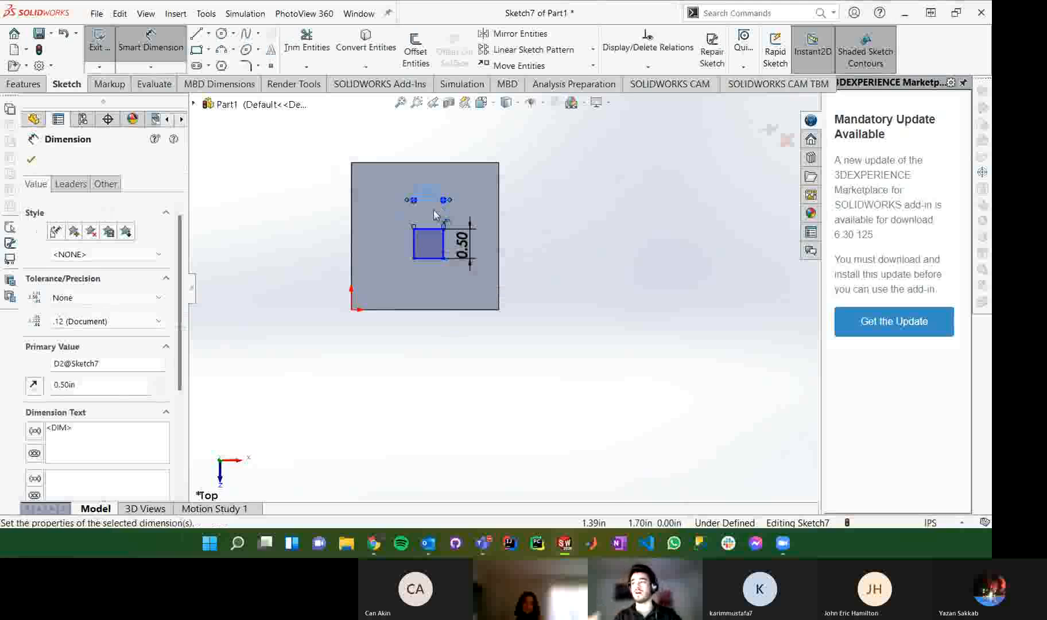
key(Escape)
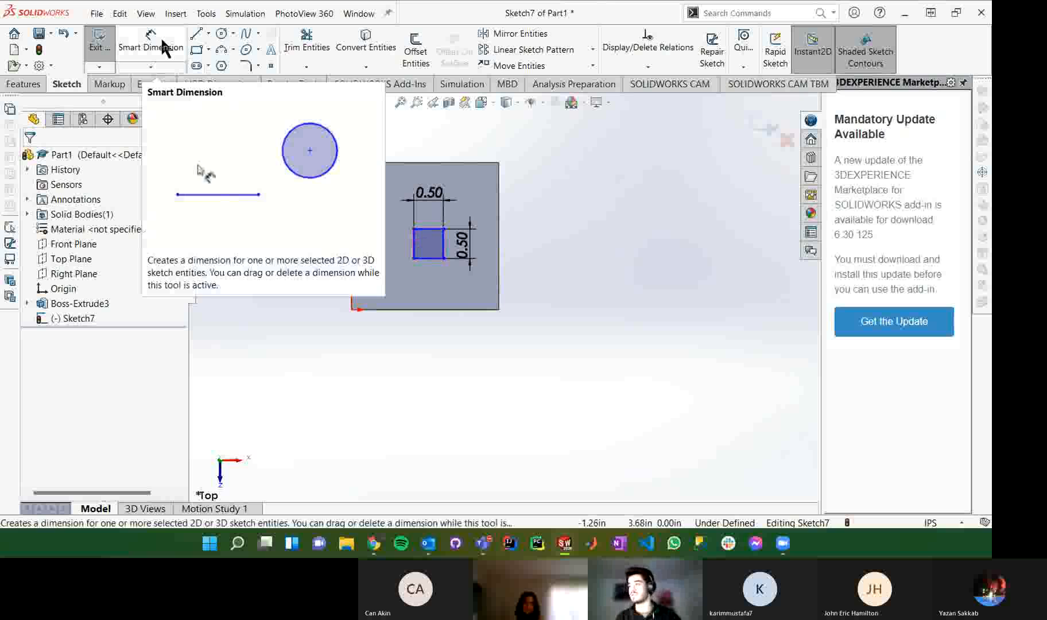
Step: Align the midpoint of the small square's upper side with the midpoint of the block's upper edge using a Vertical relation
click(432, 230)
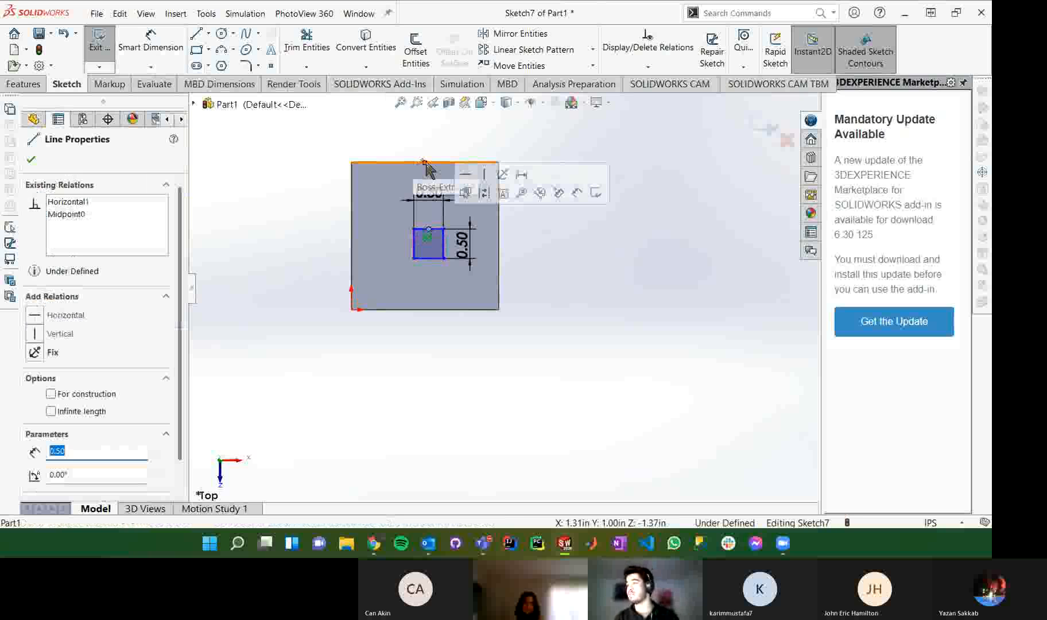
click(425, 163)
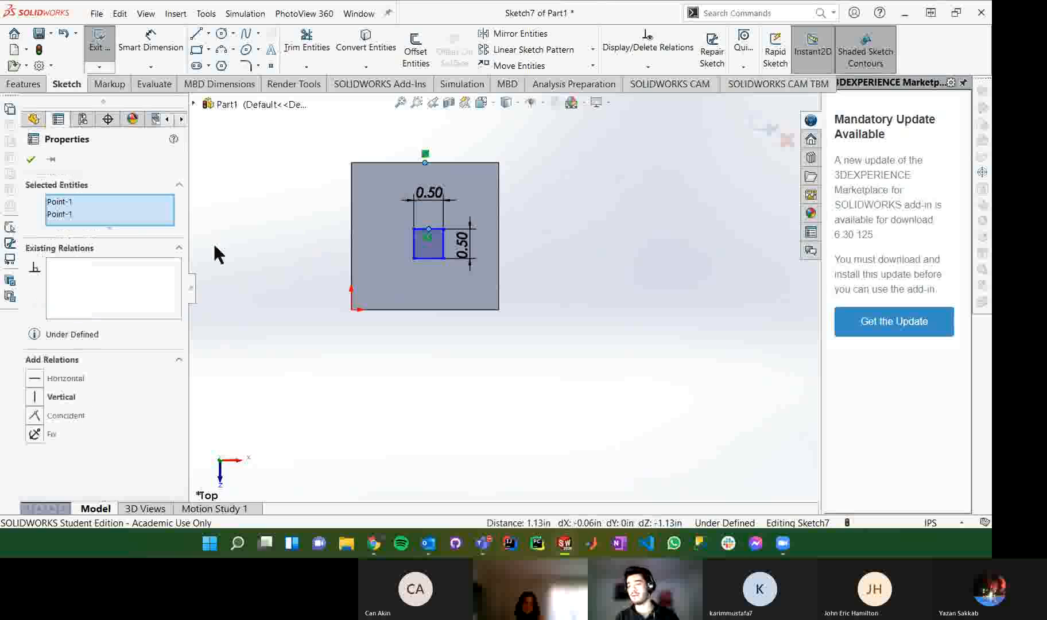
click(41, 398)
click(454, 315)
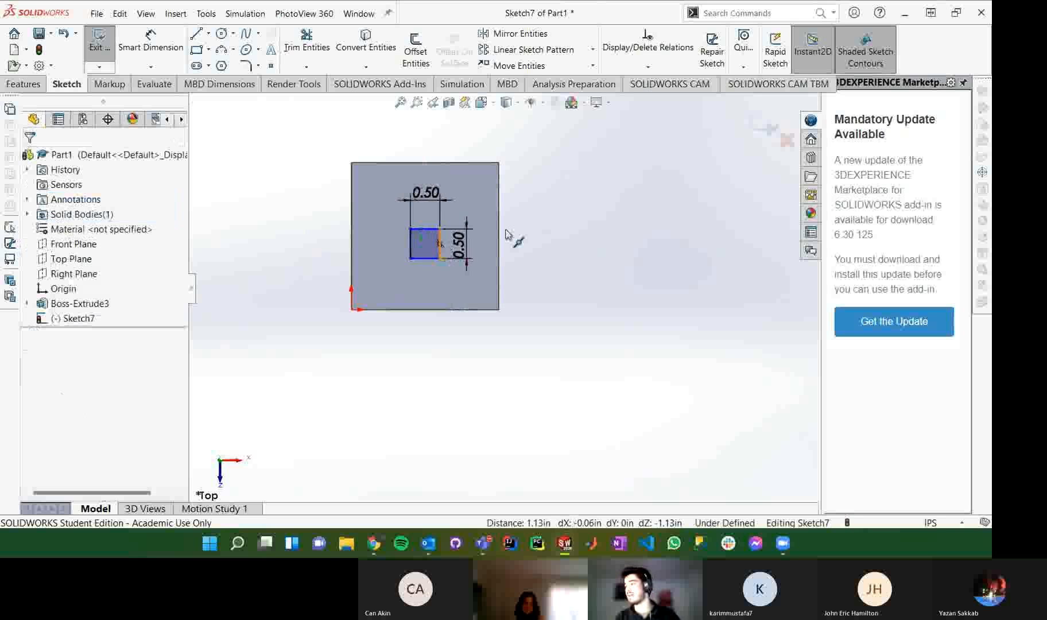
Step: Align the midpoint of the small square's right side with the midpoint of the block's right edge using a Horizontal relation
click(440, 247)
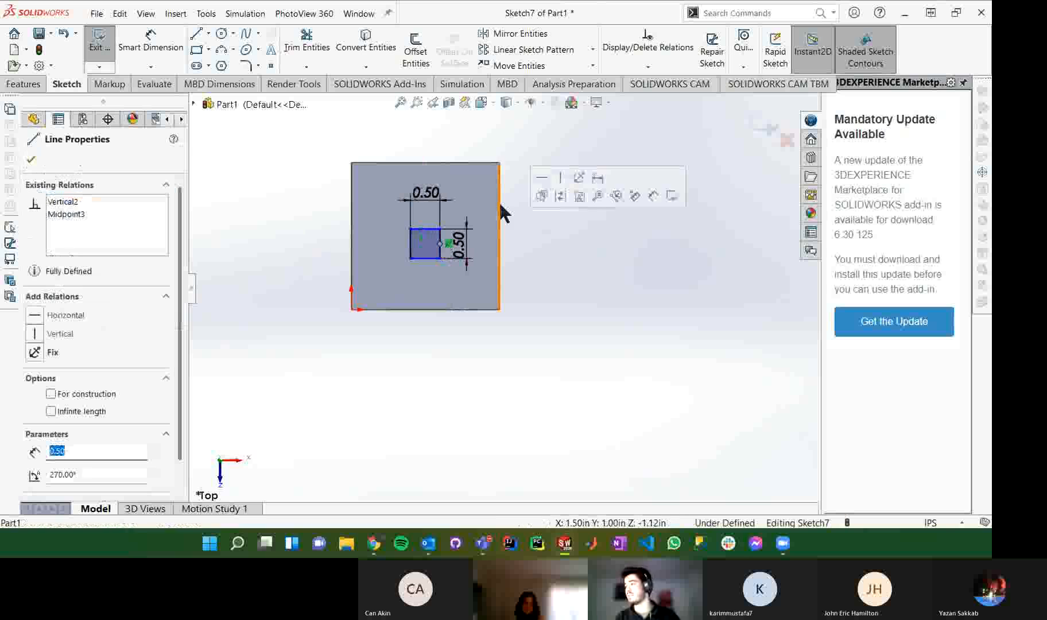
ctrl+click(499, 236)
click(35, 378)
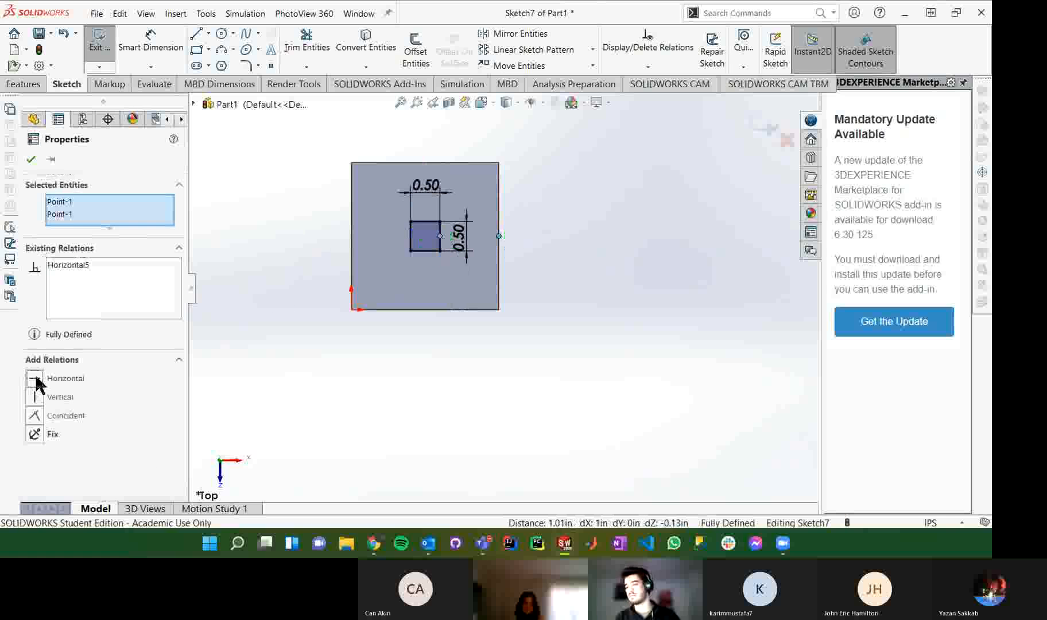
click(550, 284)
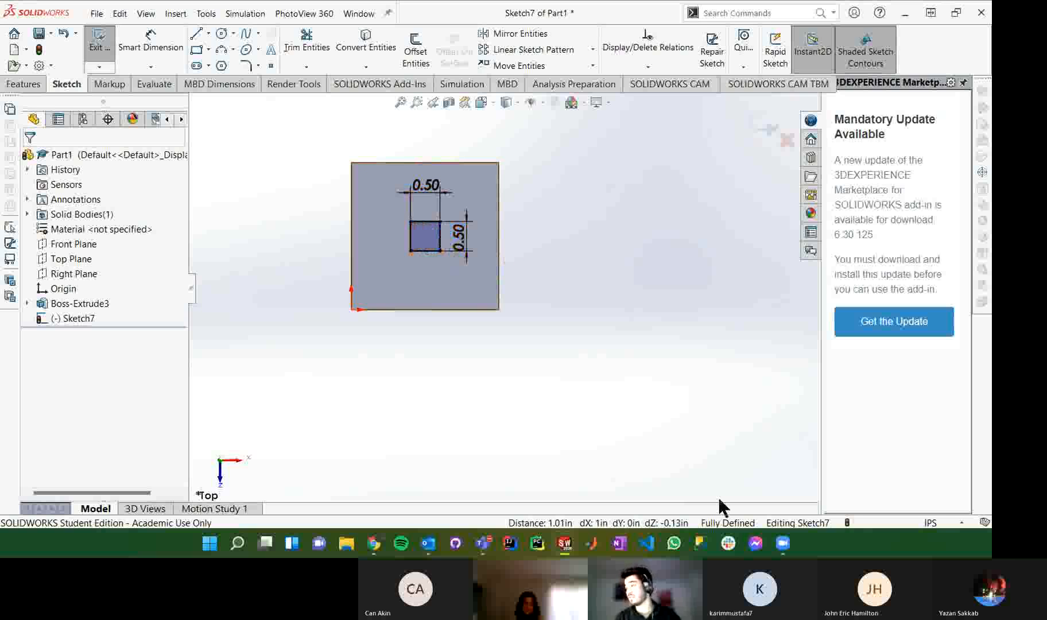
Step: Extrude-cut the centred small square into the block as a blind cut 0.5 in deep
click(24, 84)
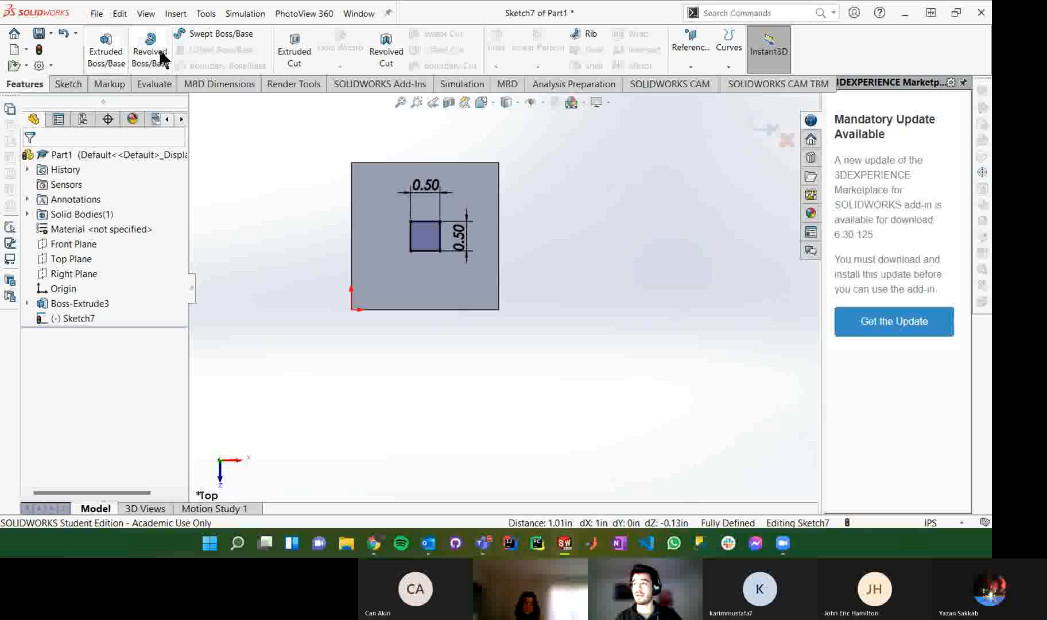
click(293, 47)
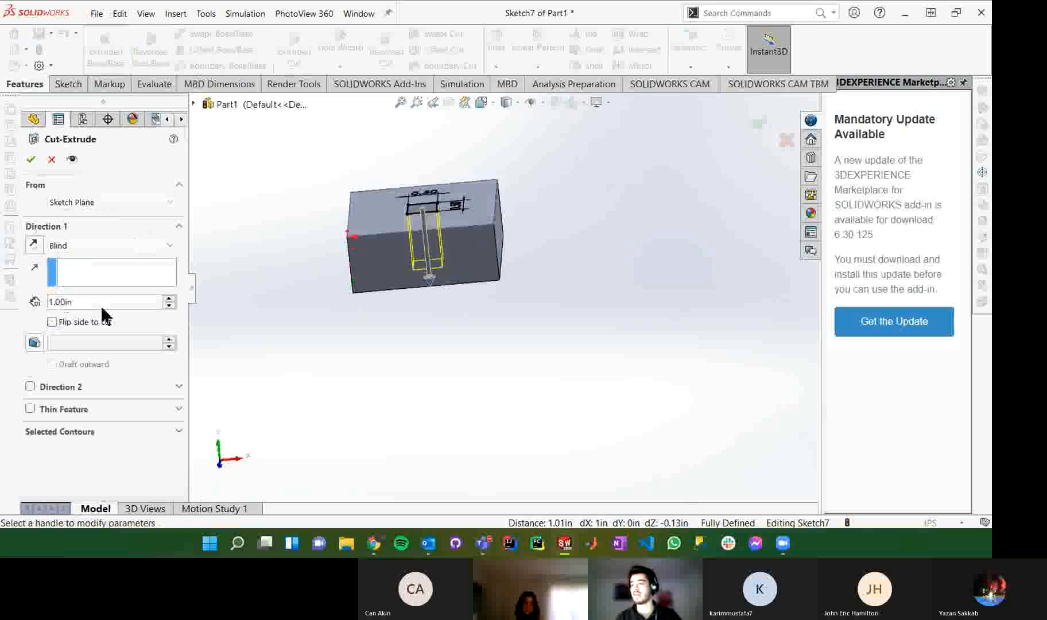
double_click(101, 302)
text(0.25)
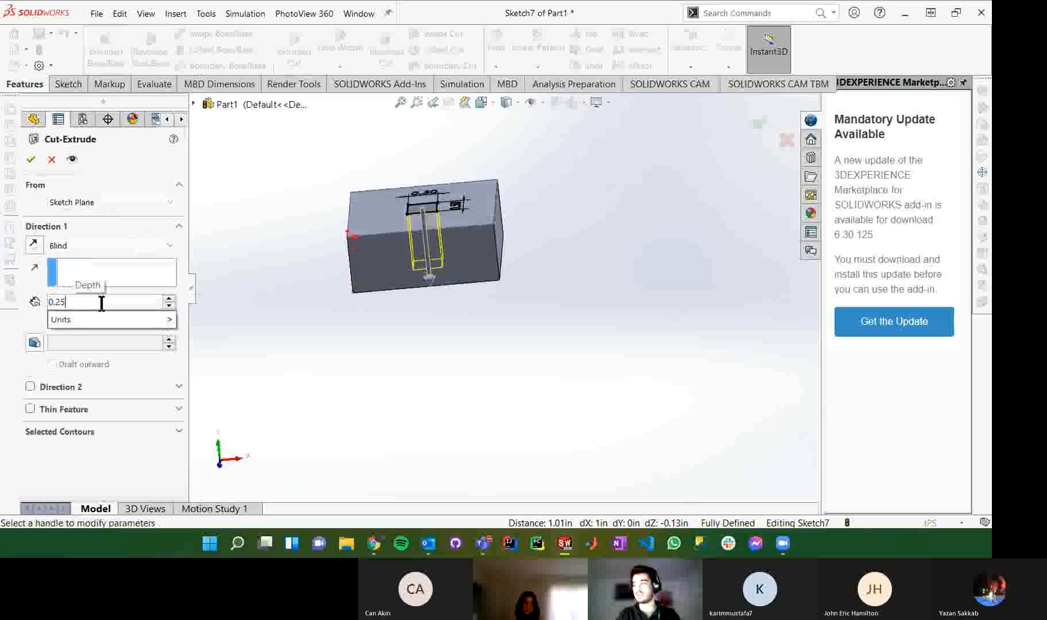
key(Return)
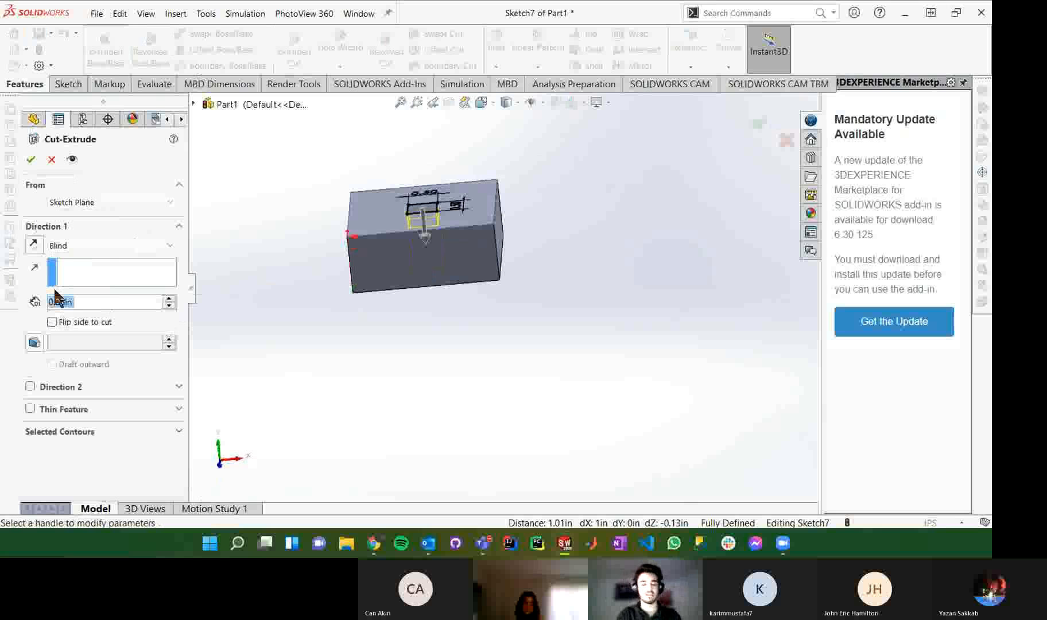
text(0.5)
key(Return)
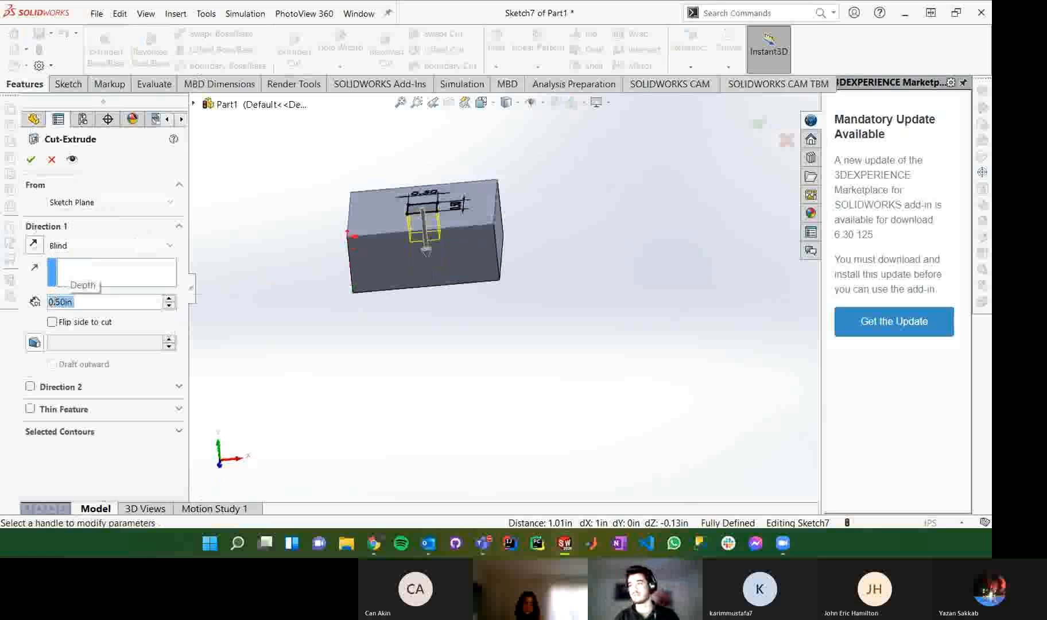
click(28, 161)
middle_drag(516, 207, 457, 256)
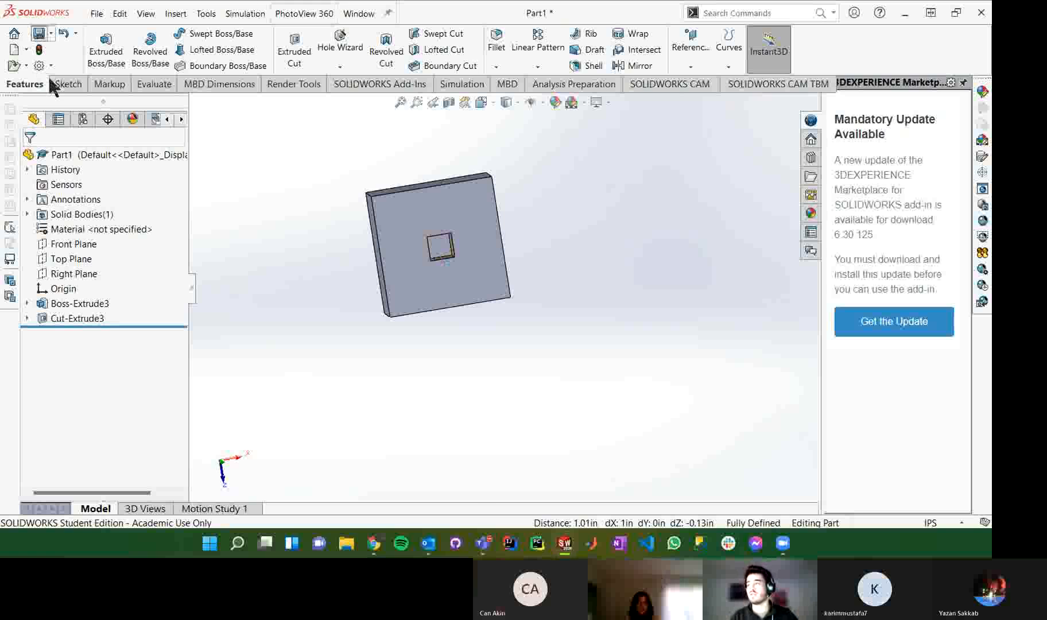
Step: Save the part as Part1 in a new folder named Crash Course inside the McGill aCADemy folder
key(ctrl+s)
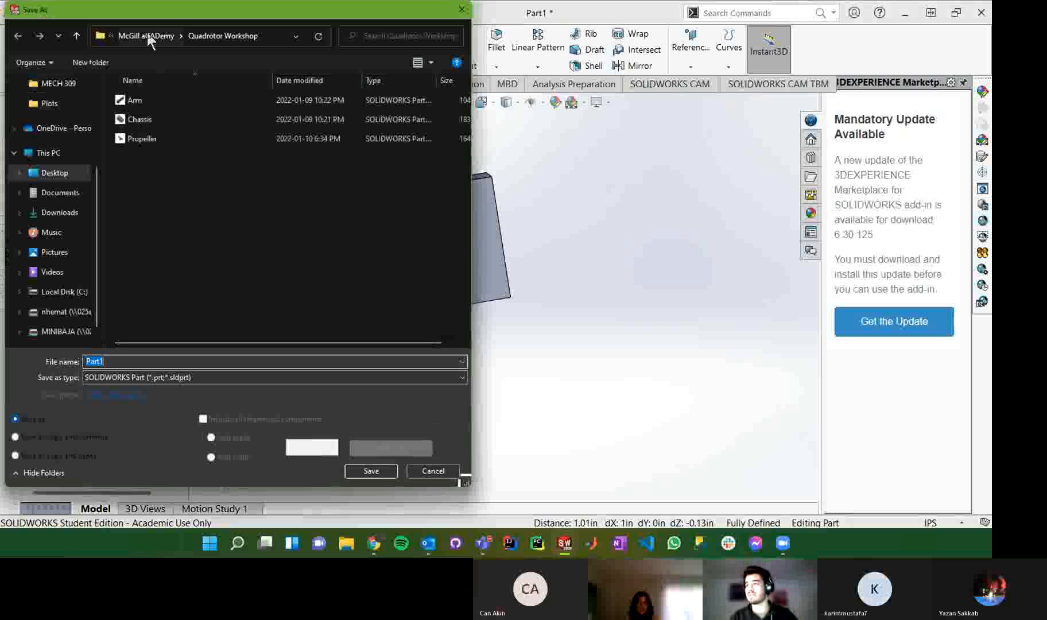
click(81, 62)
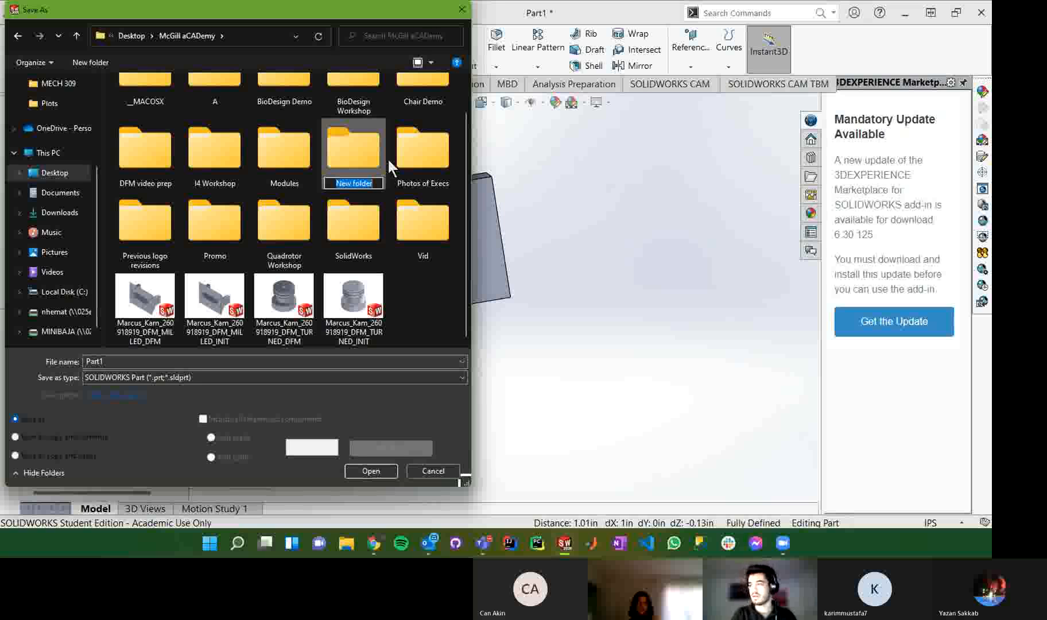
text(Crash Course)
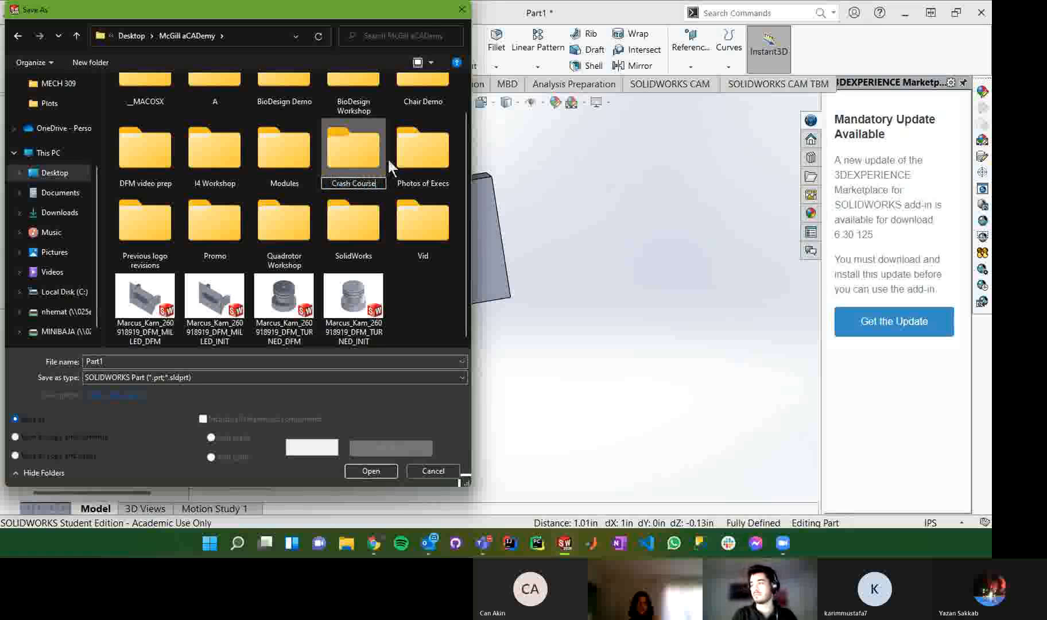
key(Return)
double_click(371, 151)
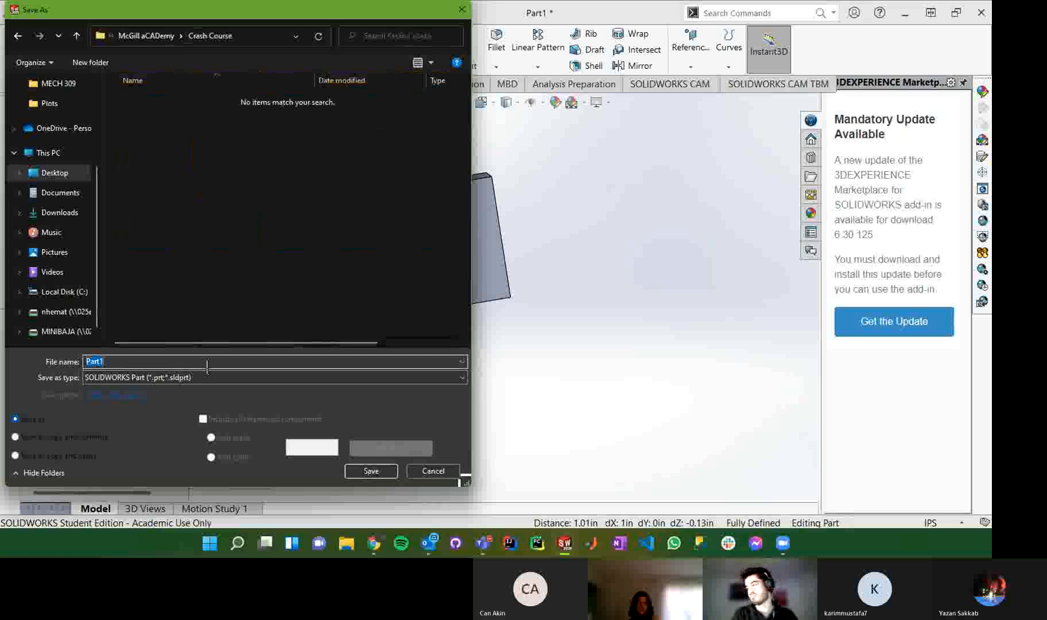
text(Pa)
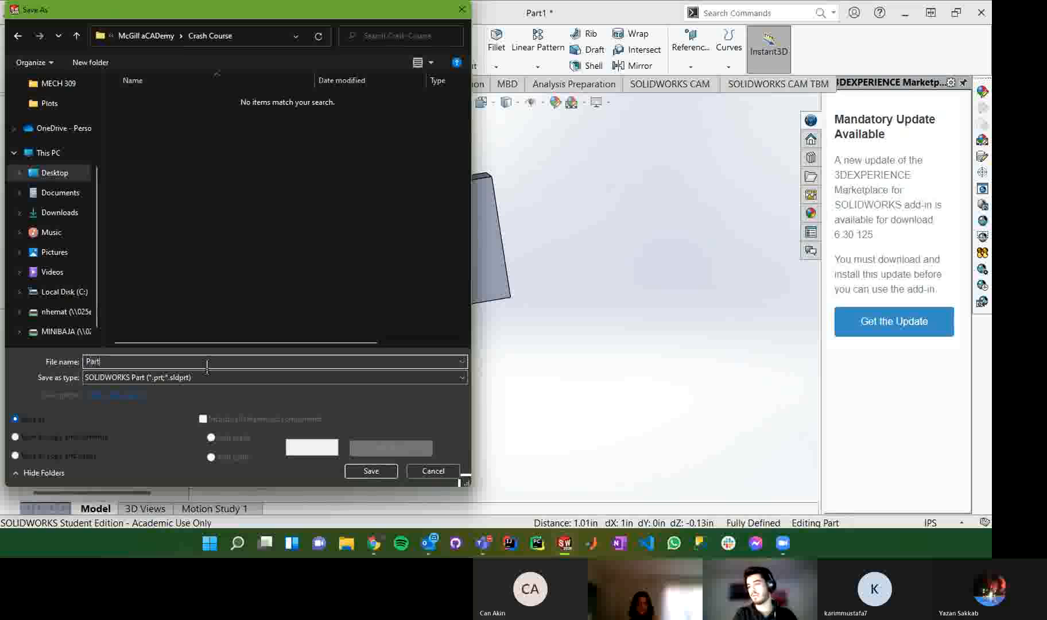
key(Return)
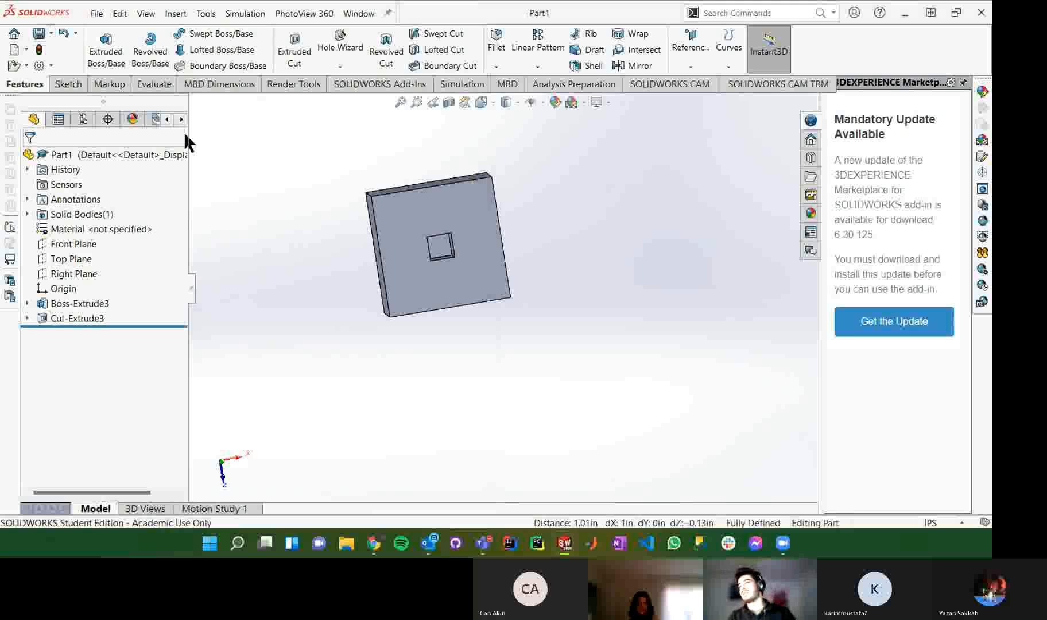
Step: Create a new part document
click(98, 15)
click(114, 35)
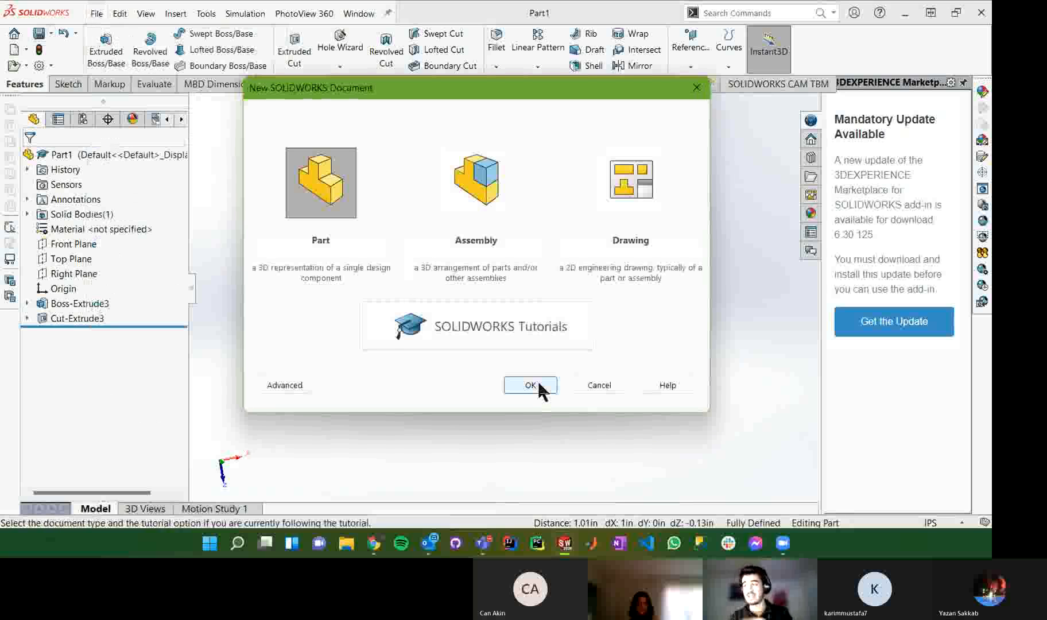
click(537, 386)
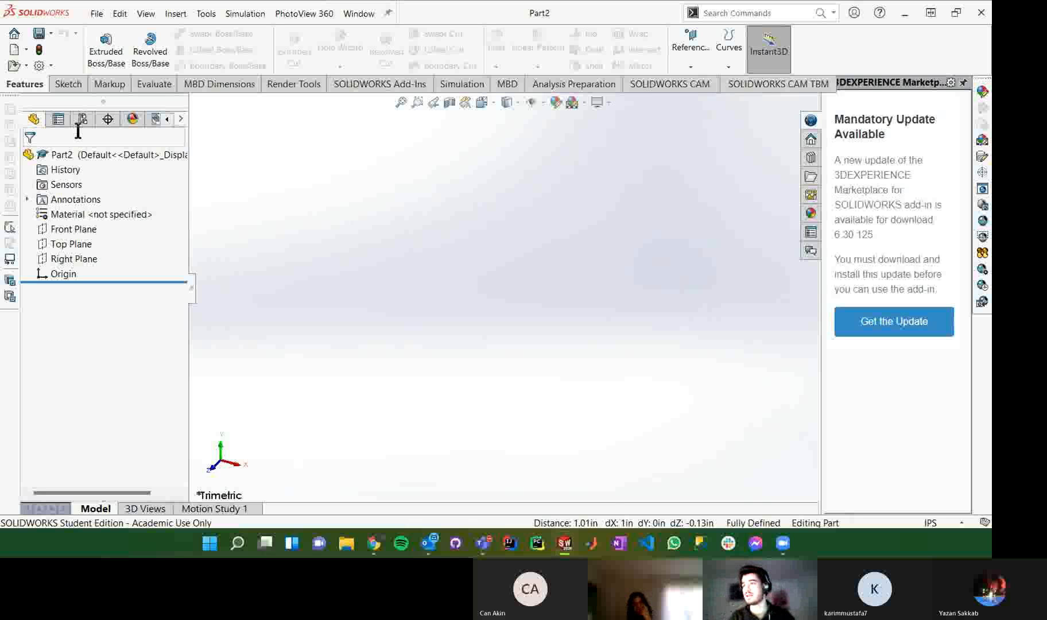
Step: Sketch a corner rectangle about 1.75 in tall on the Top Plane, starting at the origin
click(73, 85)
click(93, 39)
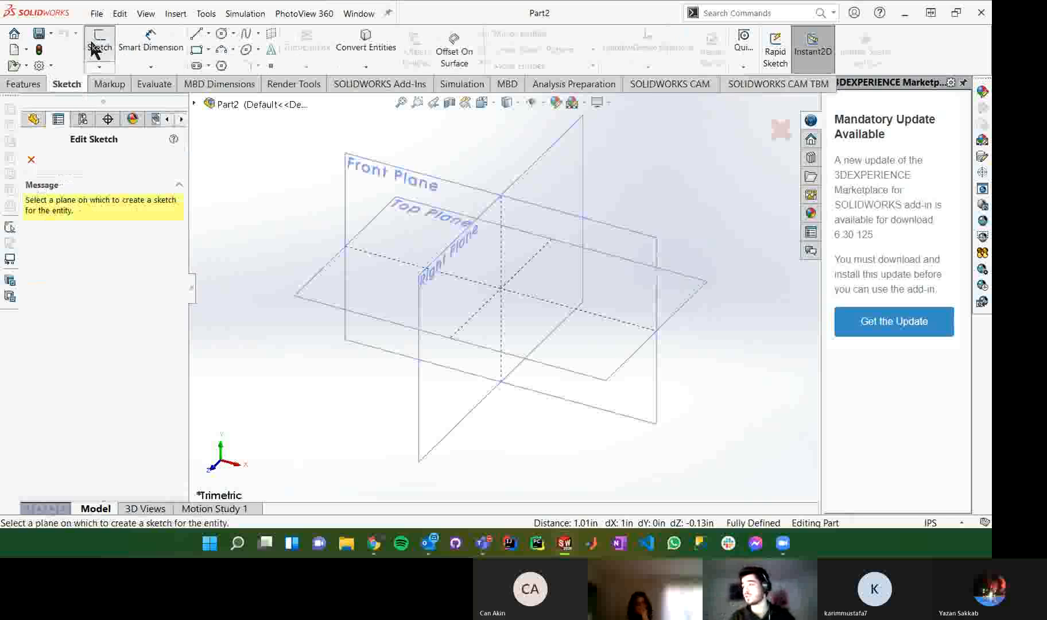
click(339, 299)
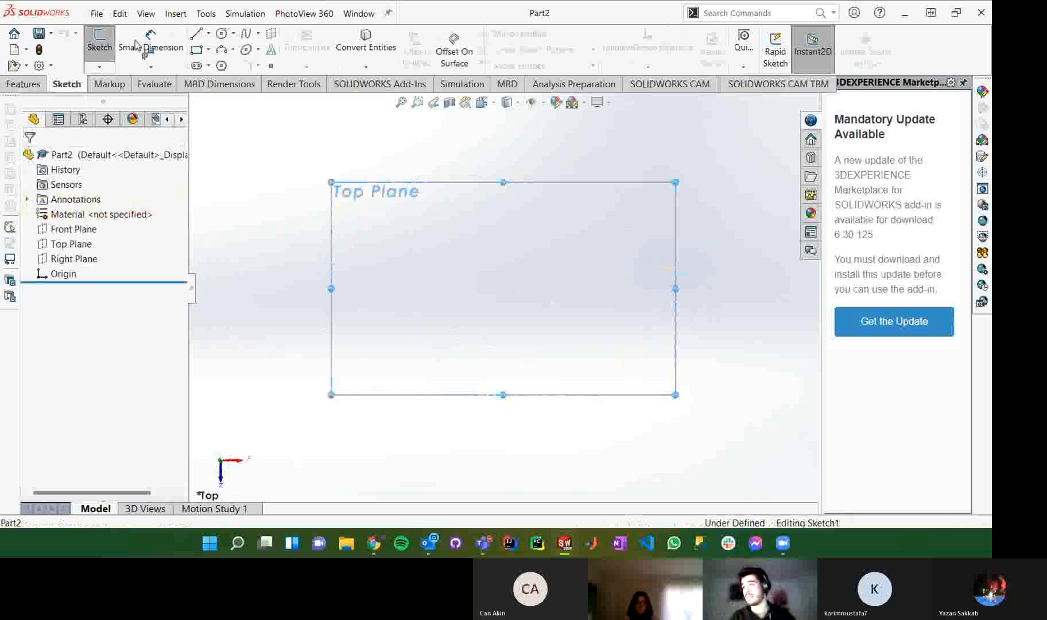
click(197, 51)
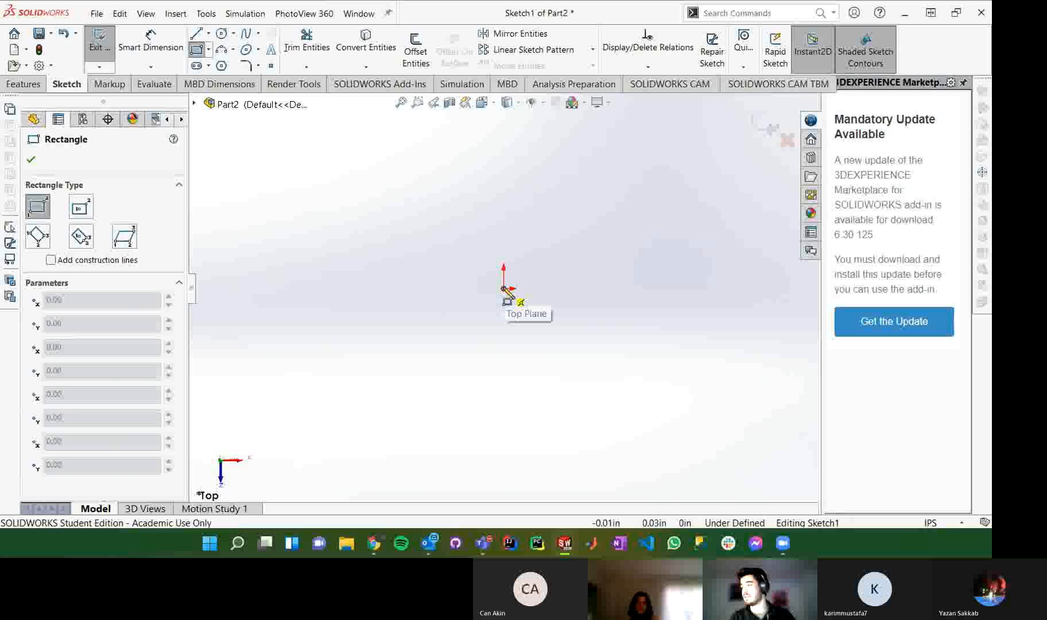
click(504, 289)
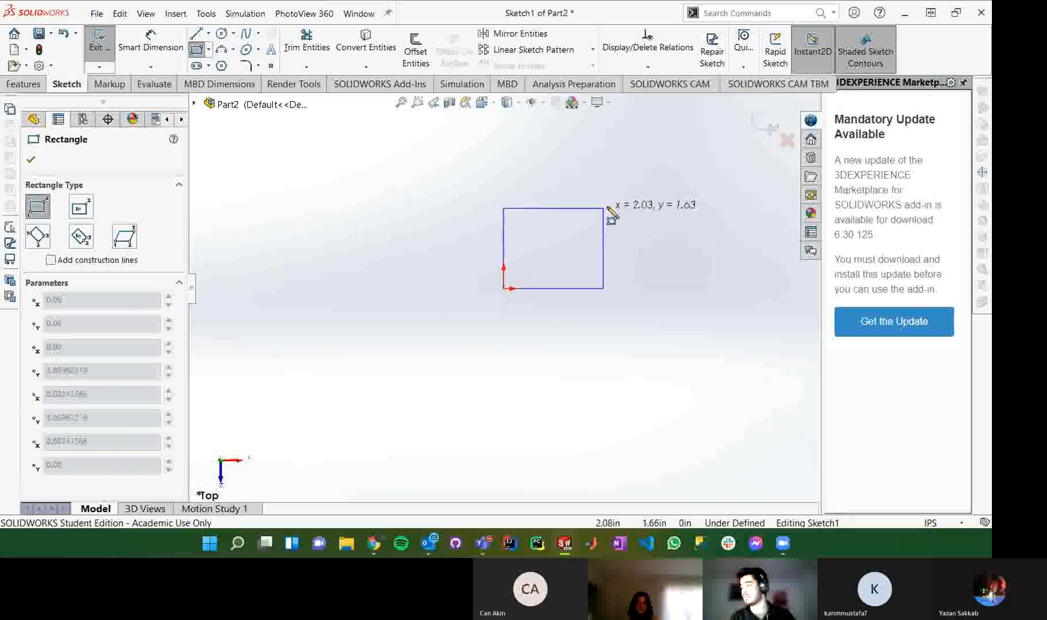
click(611, 202)
key(Escape)
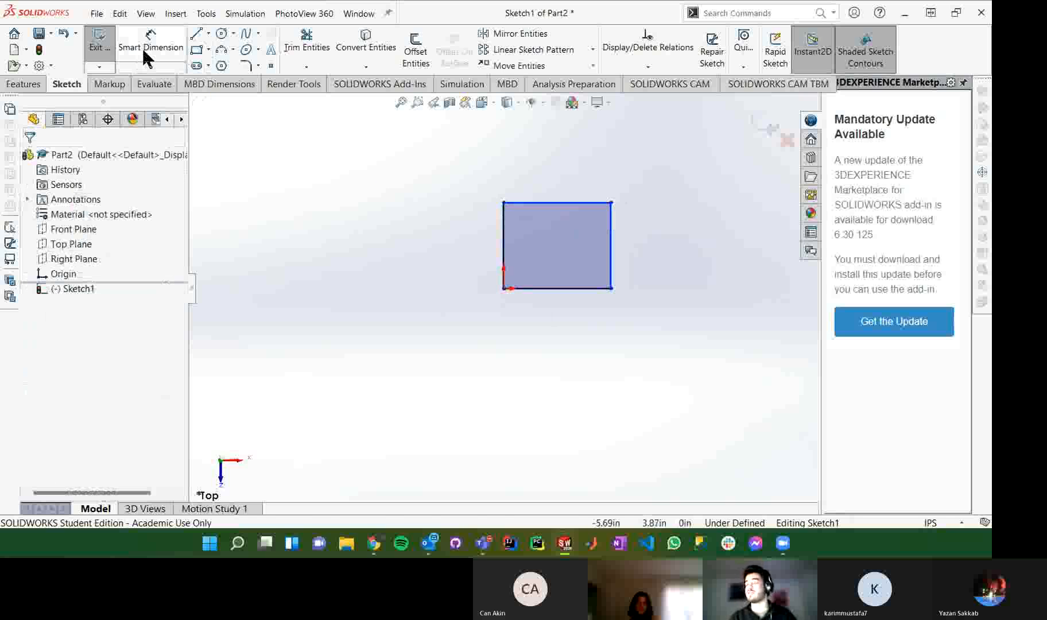
Step: Dimension the rectangle's height and width to 2.5 in each and exit the sketch
click(142, 47)
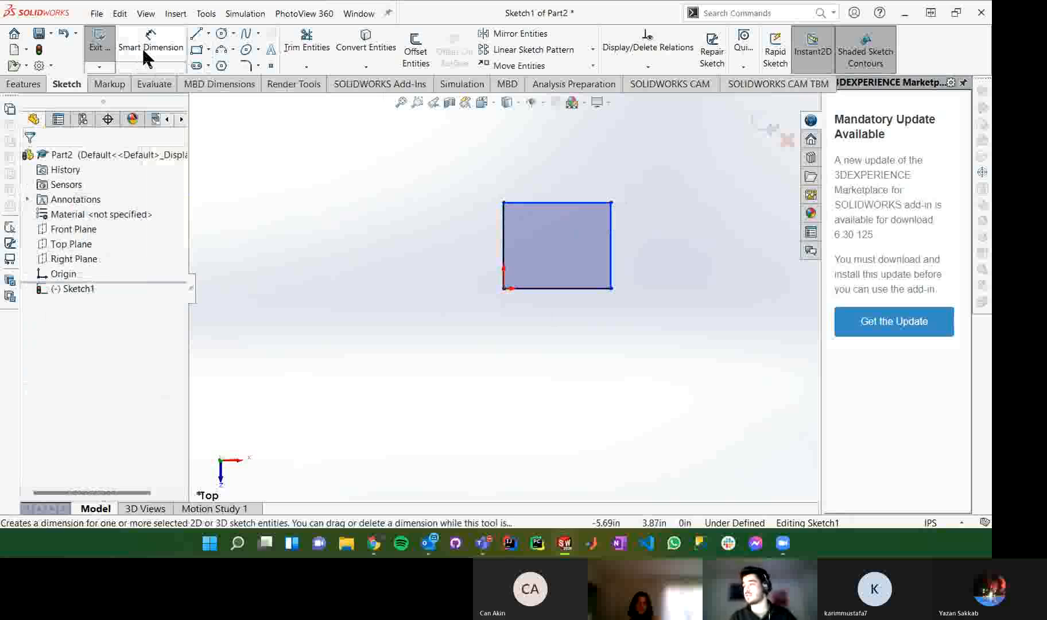
click(667, 273)
text(2)
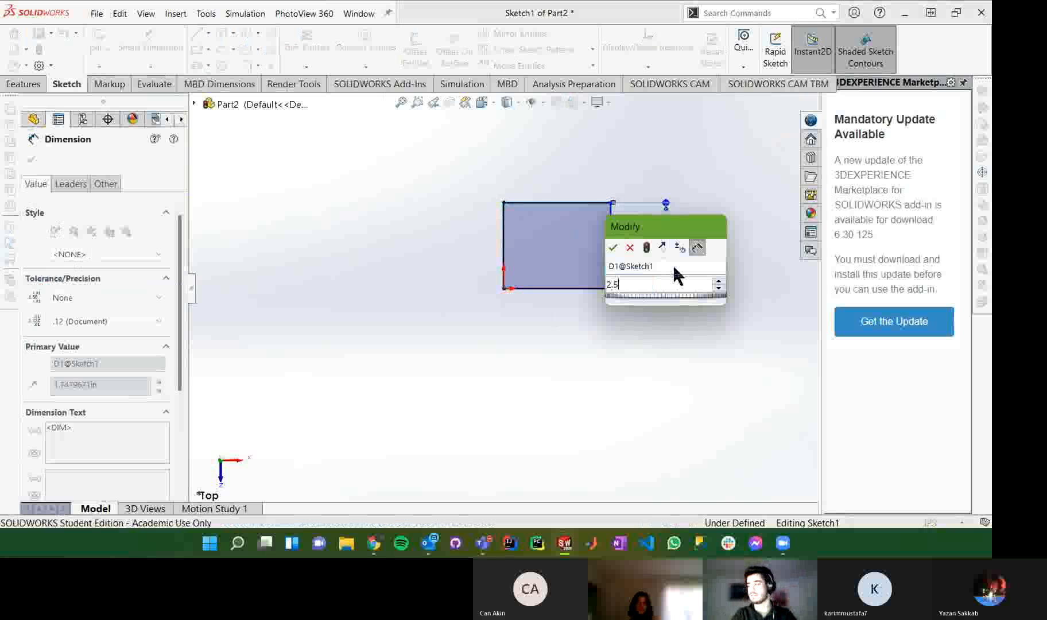
text(.5)
key(Return)
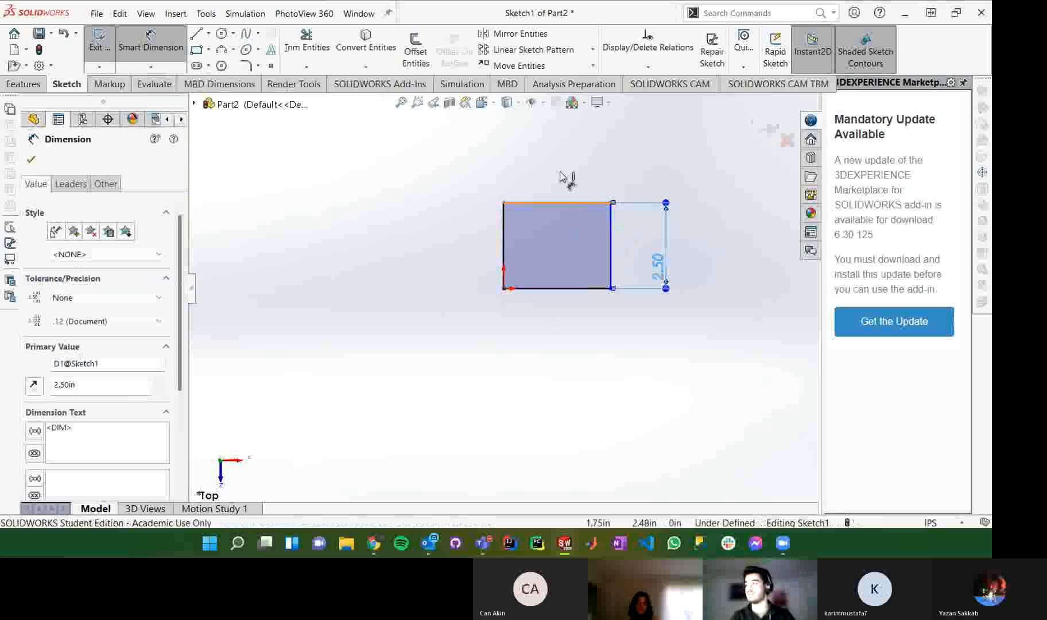
click(561, 174)
click(586, 170)
text(2.5)
key(Return)
click(95, 39)
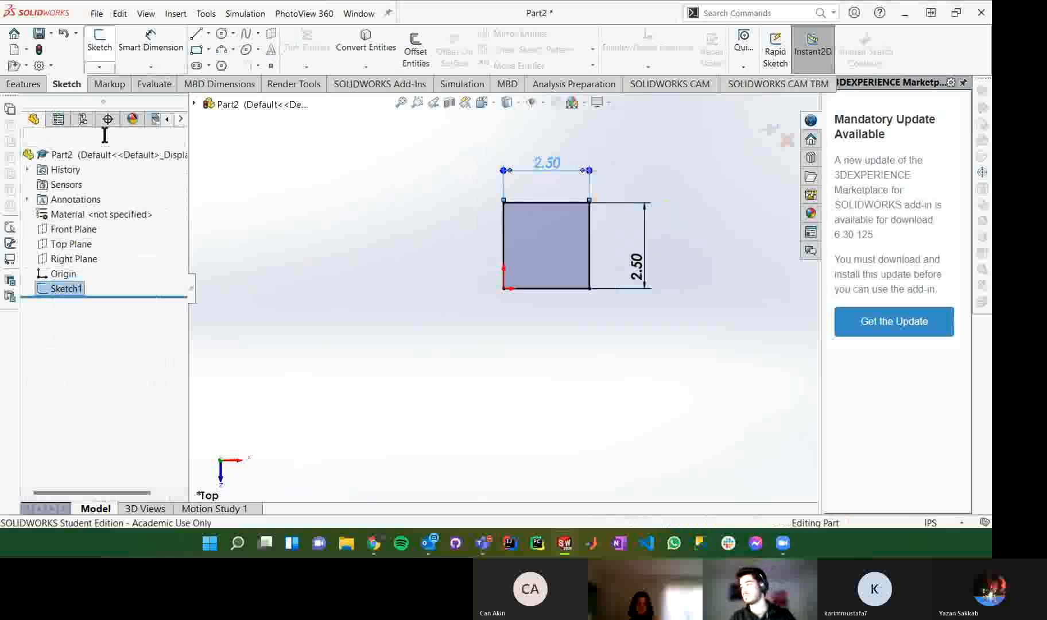
Step: Extrude the square sketch as a blind boss 1.5 in deep
click(31, 84)
click(96, 45)
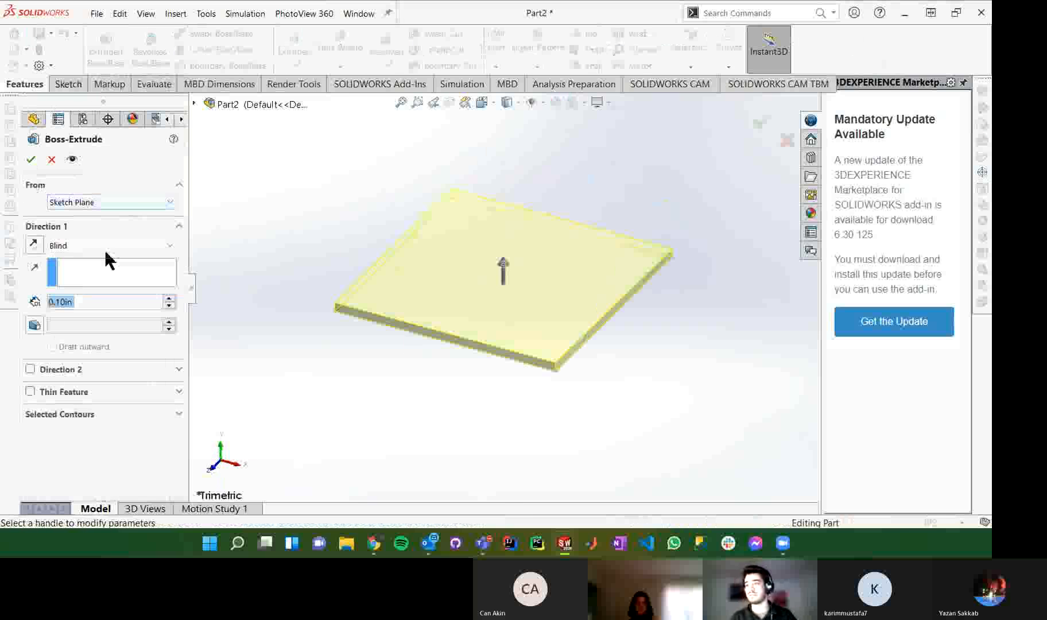
text(2)
key(Return)
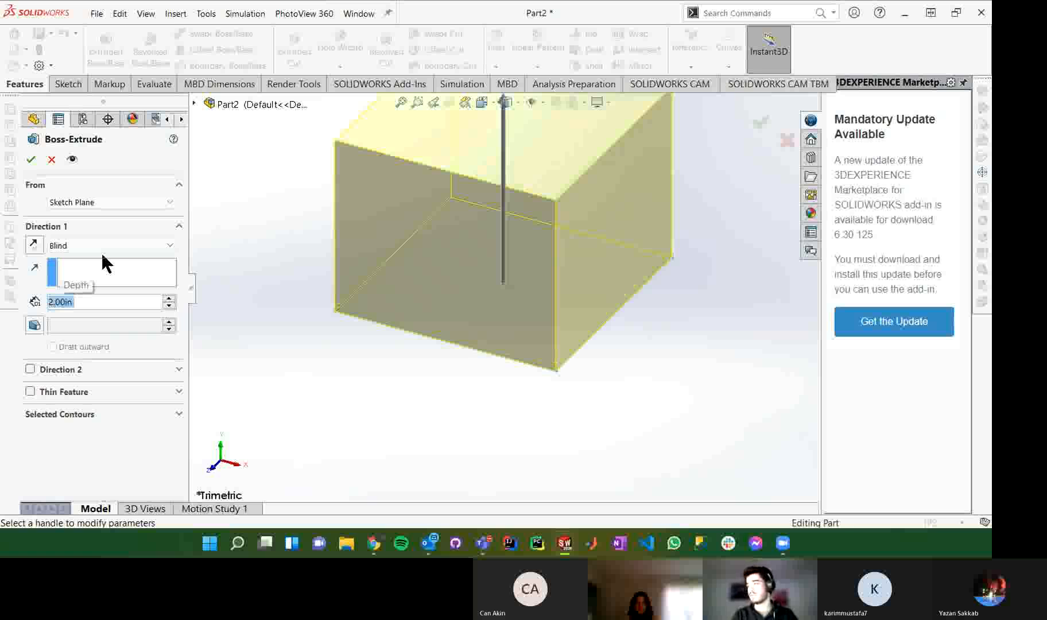
text(1)
key(Return)
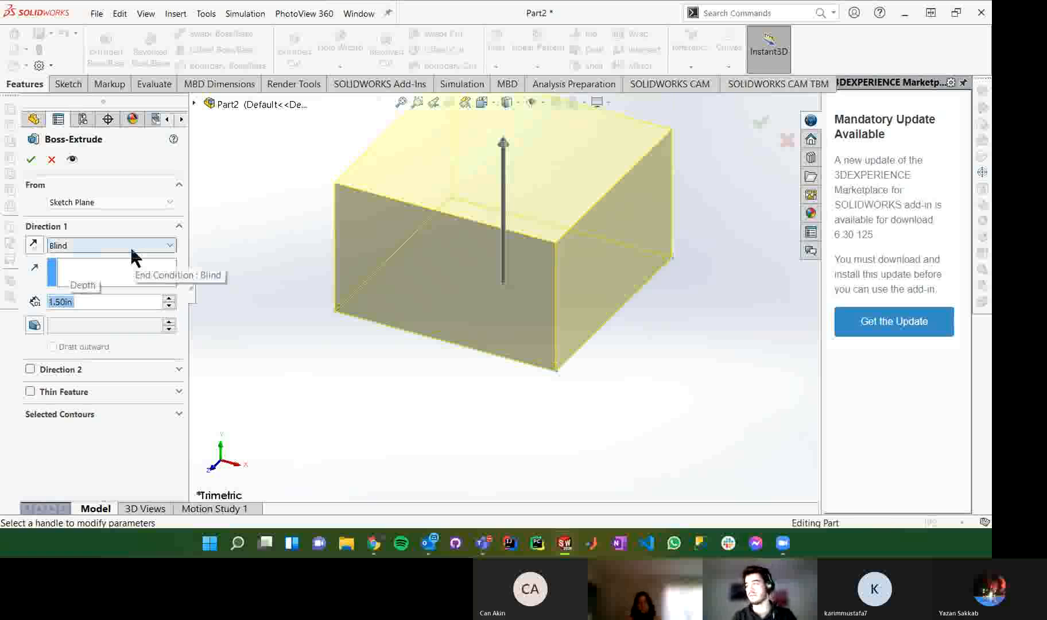
click(31, 160)
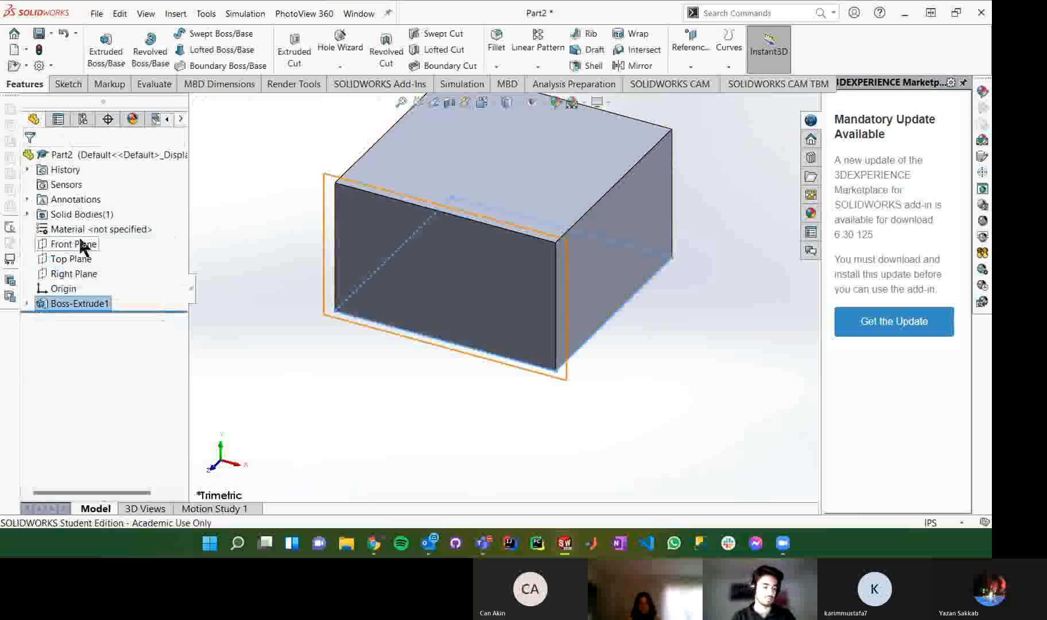
click(289, 247)
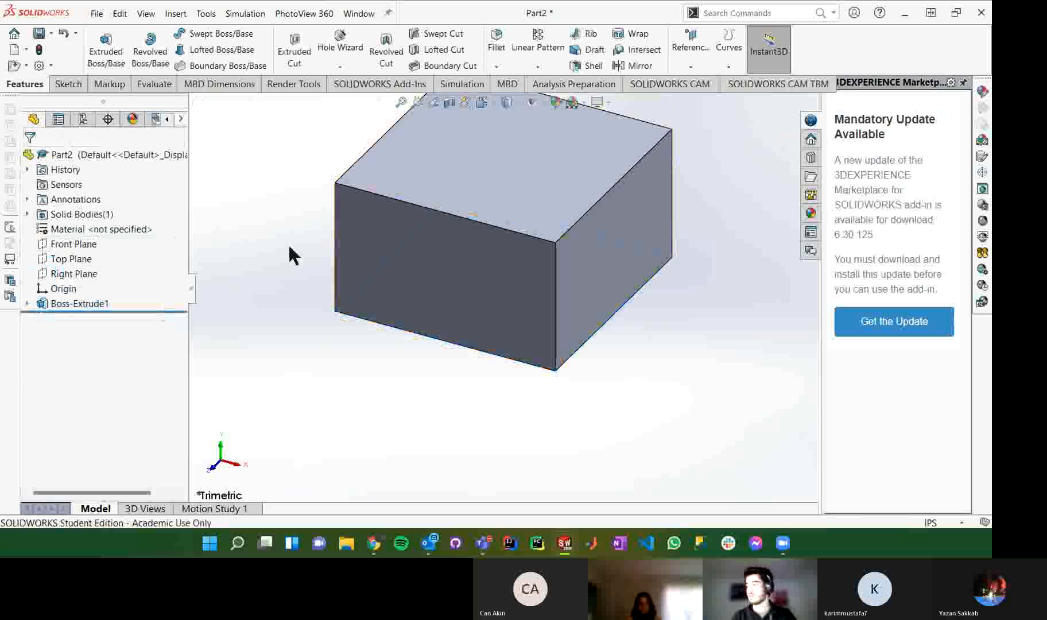
Step: Chamfer the block's four vertical edges with a 0.1 in distance and a 45° angle
click(495, 66)
click(501, 99)
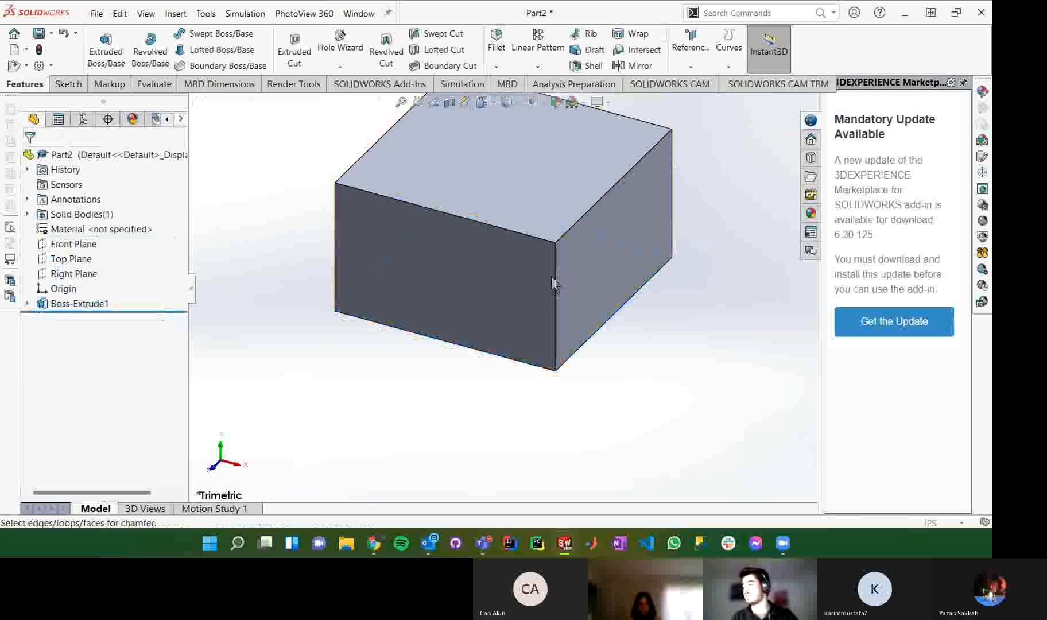
click(554, 285)
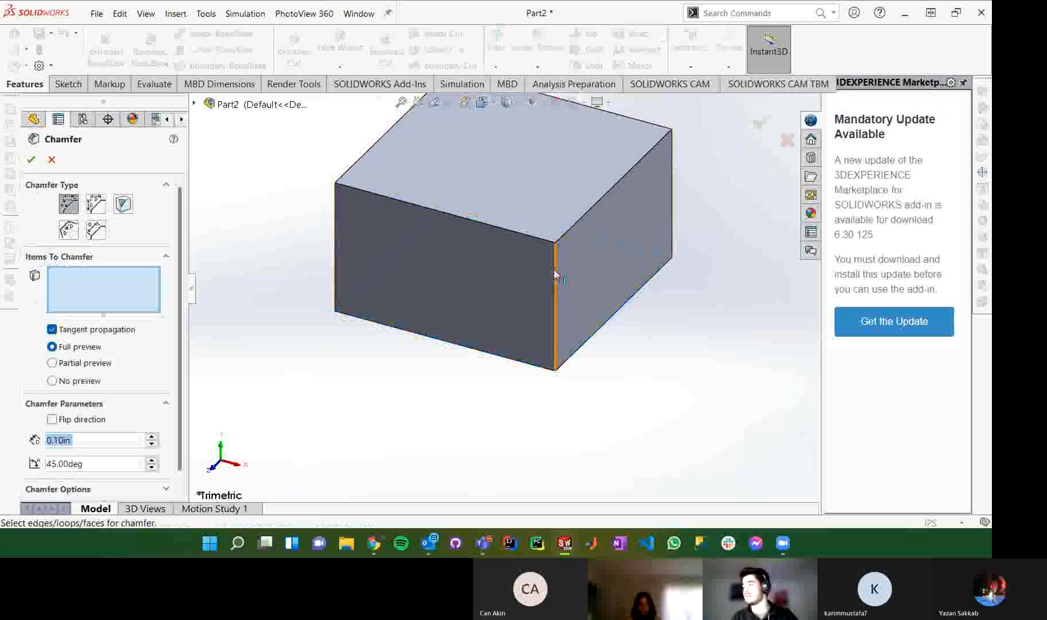
click(336, 246)
middle_drag(336, 246, 396, 195)
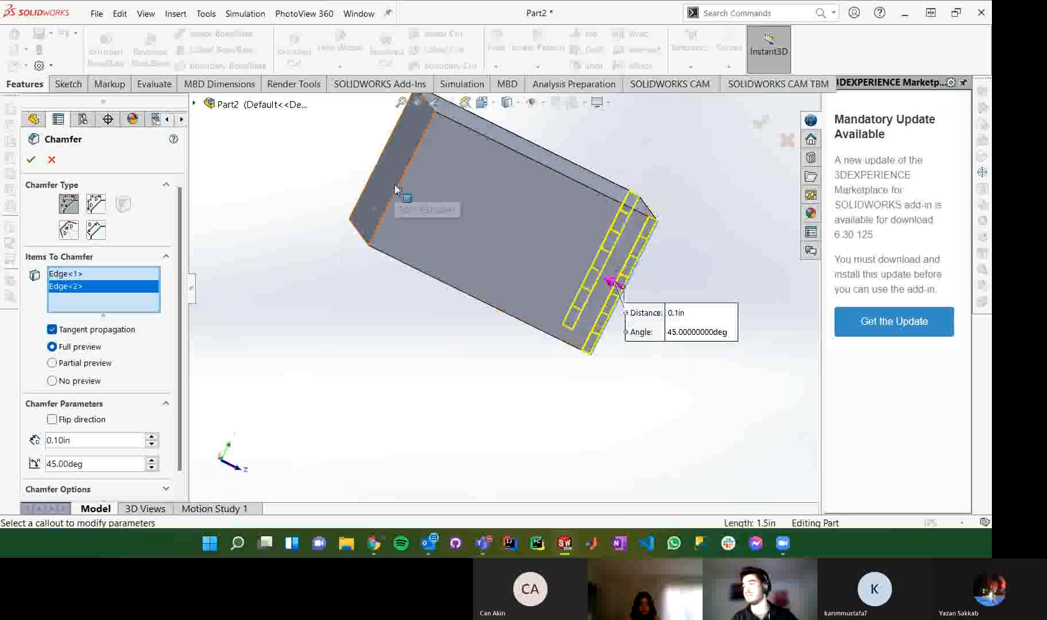
click(374, 168)
click(354, 177)
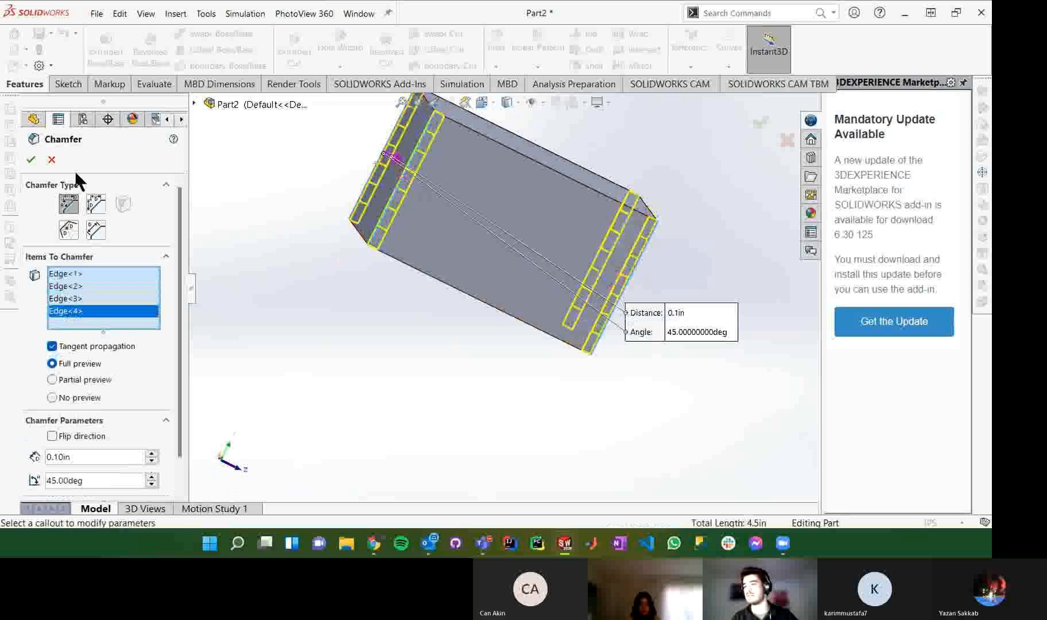
click(31, 160)
middle_drag(607, 245, 479, 347)
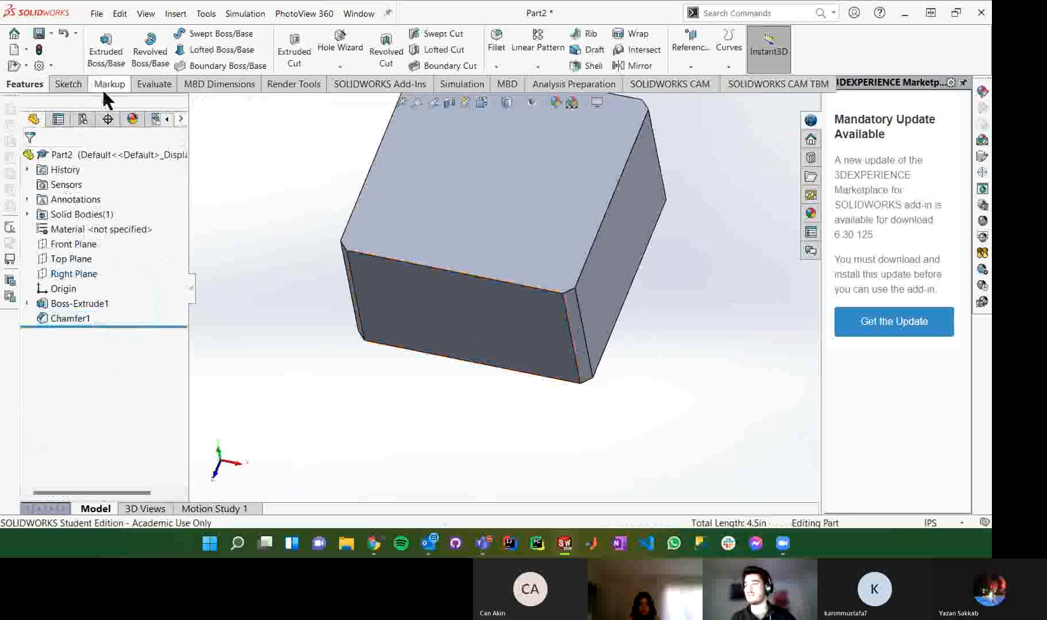
Step: Sketch a small corner rectangle about 0.6 in wide near the centre of the block's top face
click(67, 84)
click(99, 40)
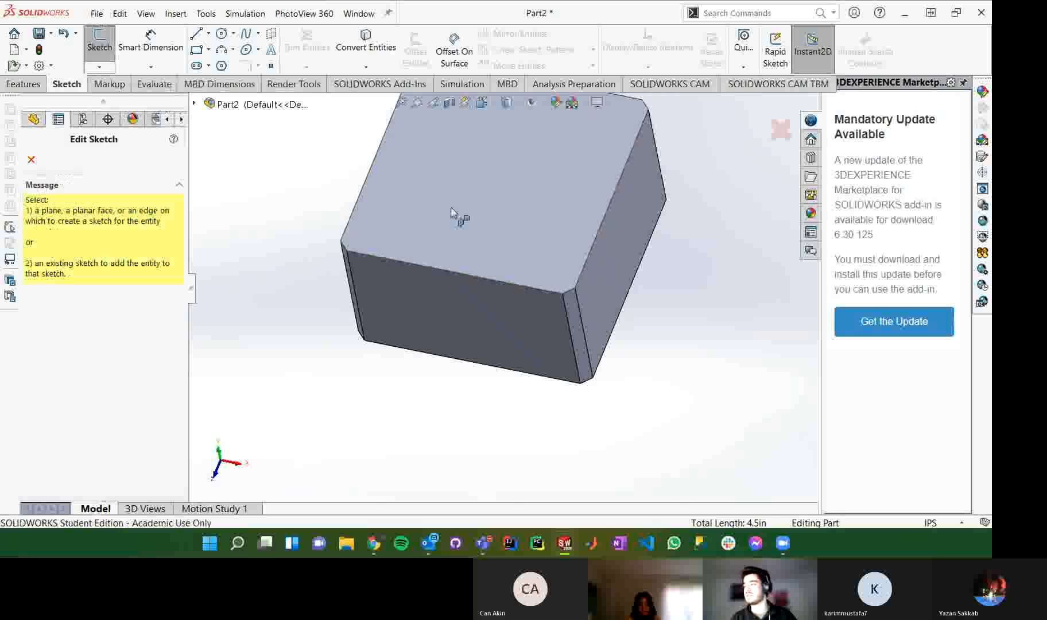
click(452, 214)
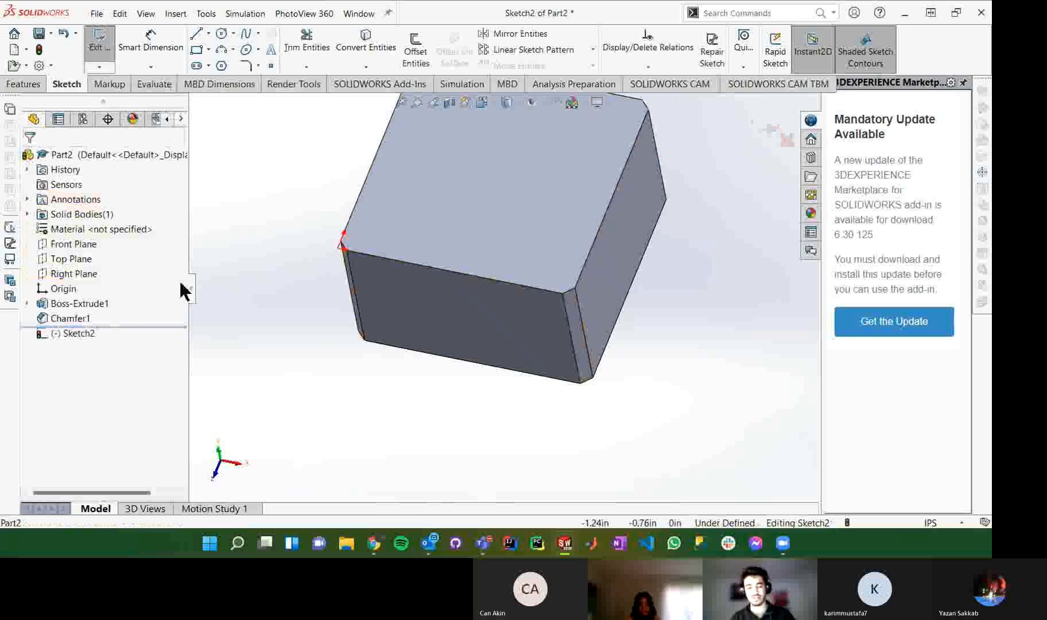
click(220, 449)
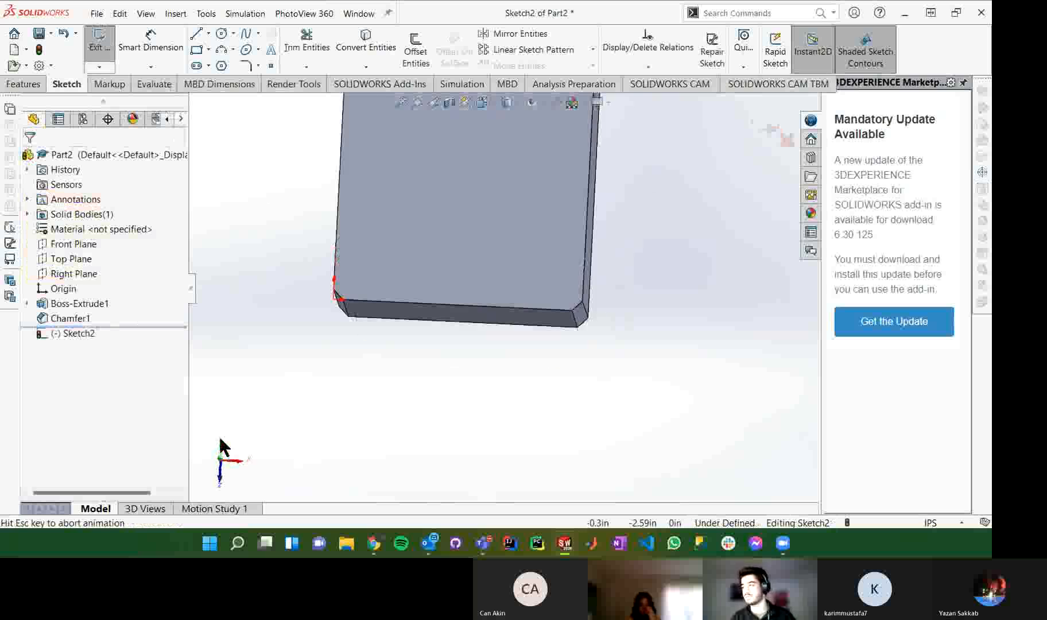
click(197, 49)
click(457, 240)
click(540, 325)
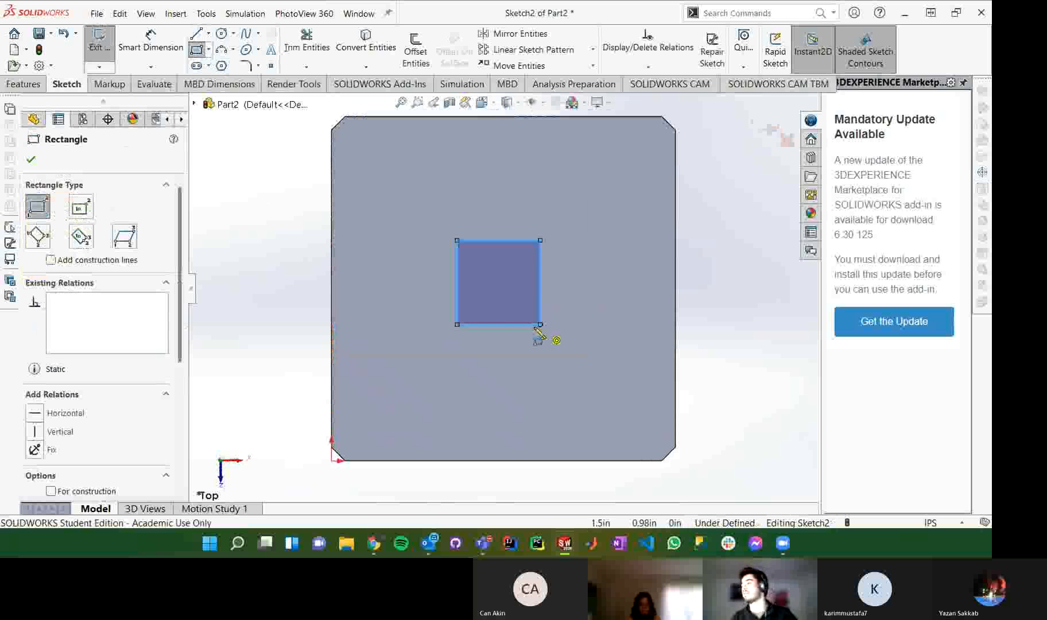
key(Escape)
Step: Dimension the small rectangle's width and height to 0.5 in each
click(150, 46)
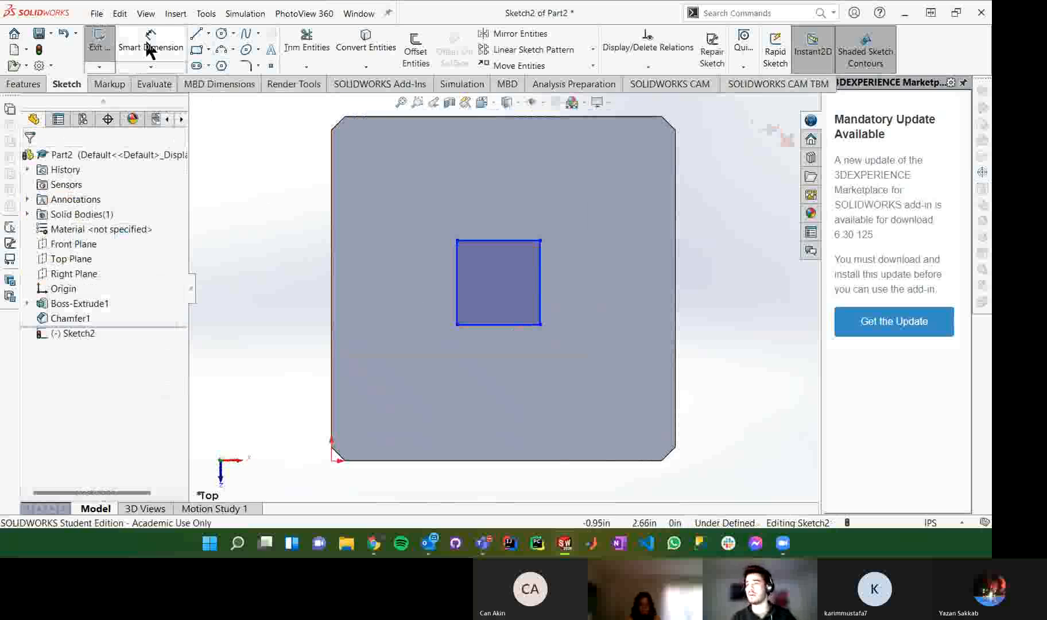
click(518, 245)
click(531, 206)
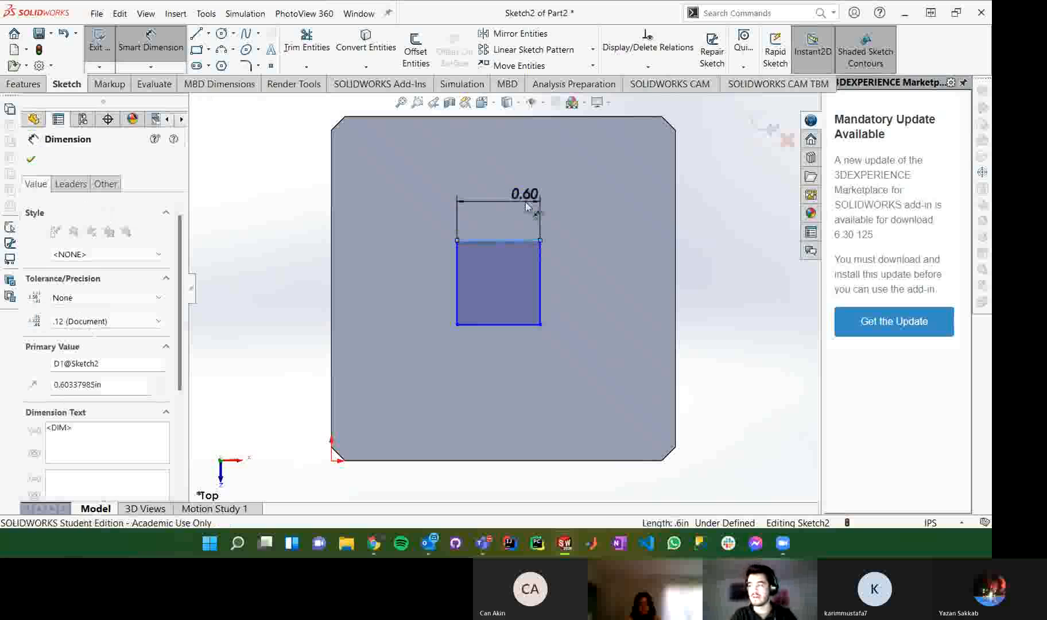
text(0.5)
key(Return)
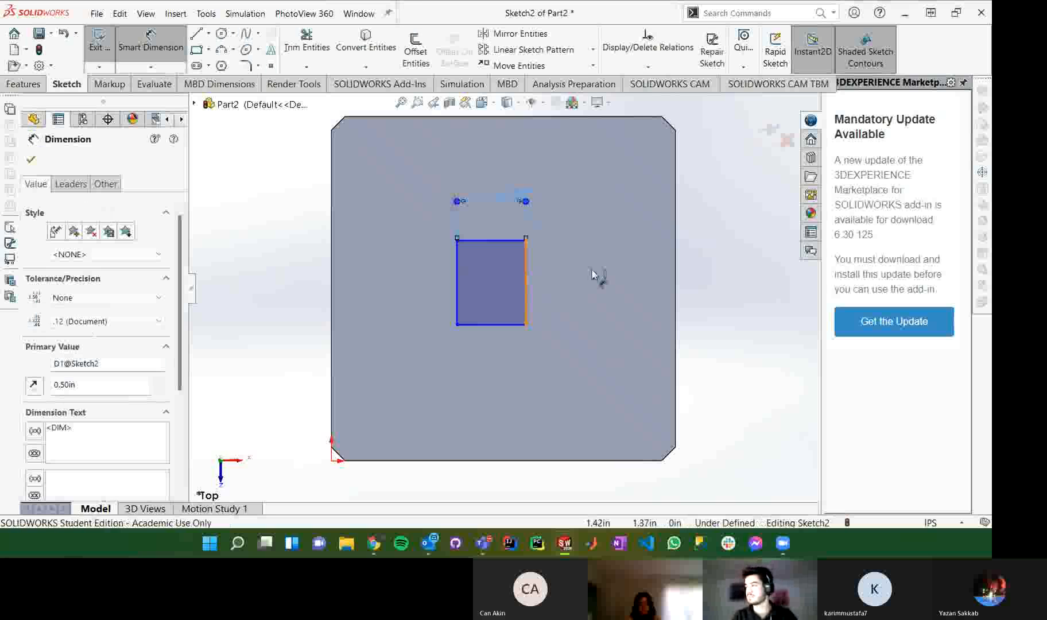
click(526, 274)
click(594, 275)
text(0.5)
key(Return)
key(Escape)
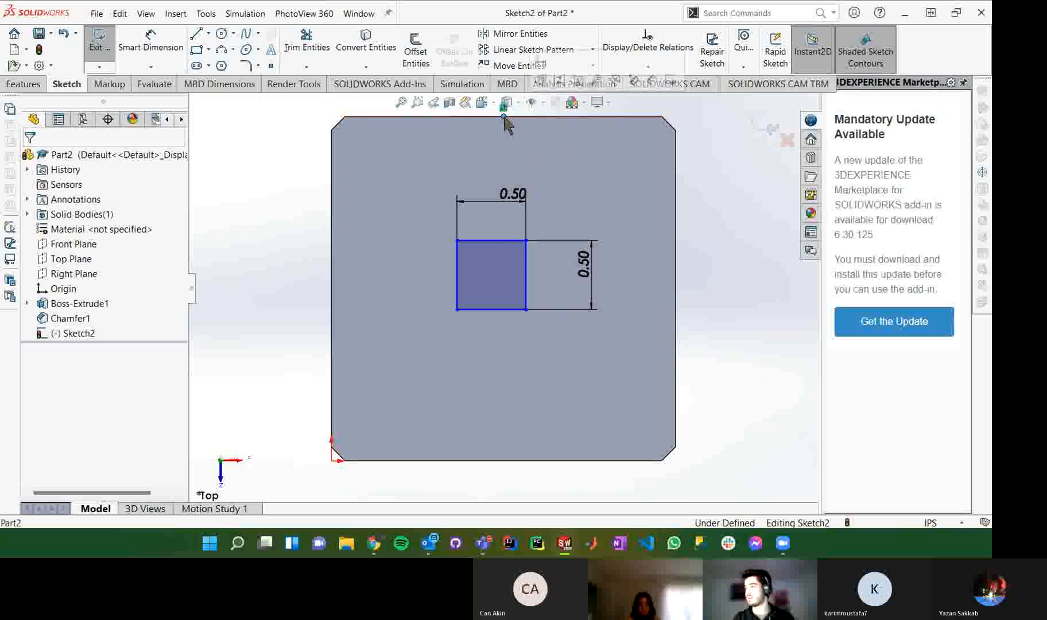
Step: Align the midpoint of the small square's upper side with the midpoint of the block's upper edge using a Vertical relation
ctrl+click(492, 241)
click(35, 401)
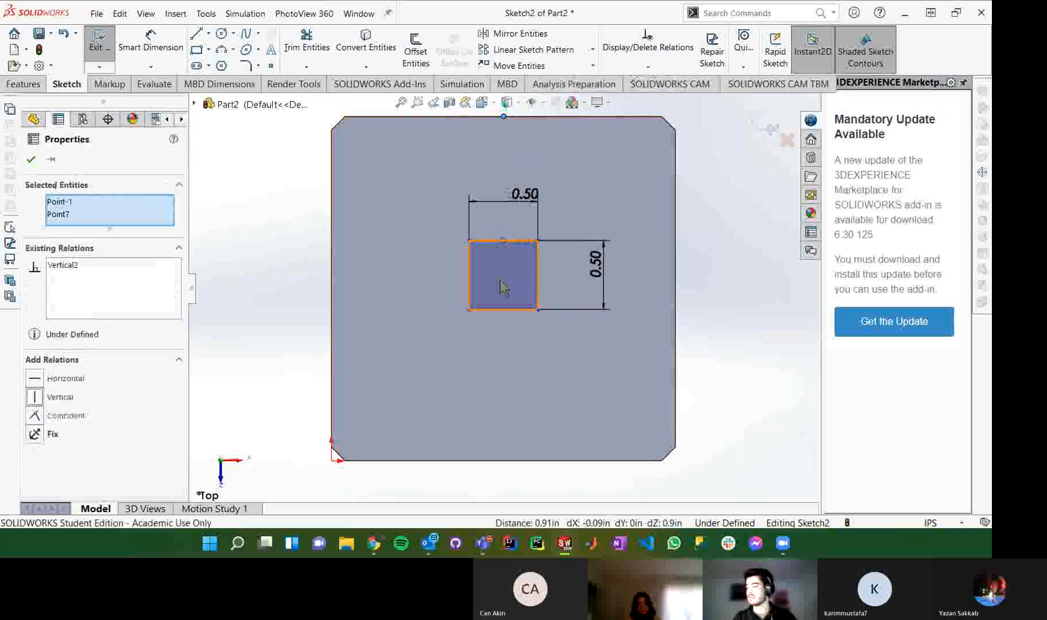
key(Escape)
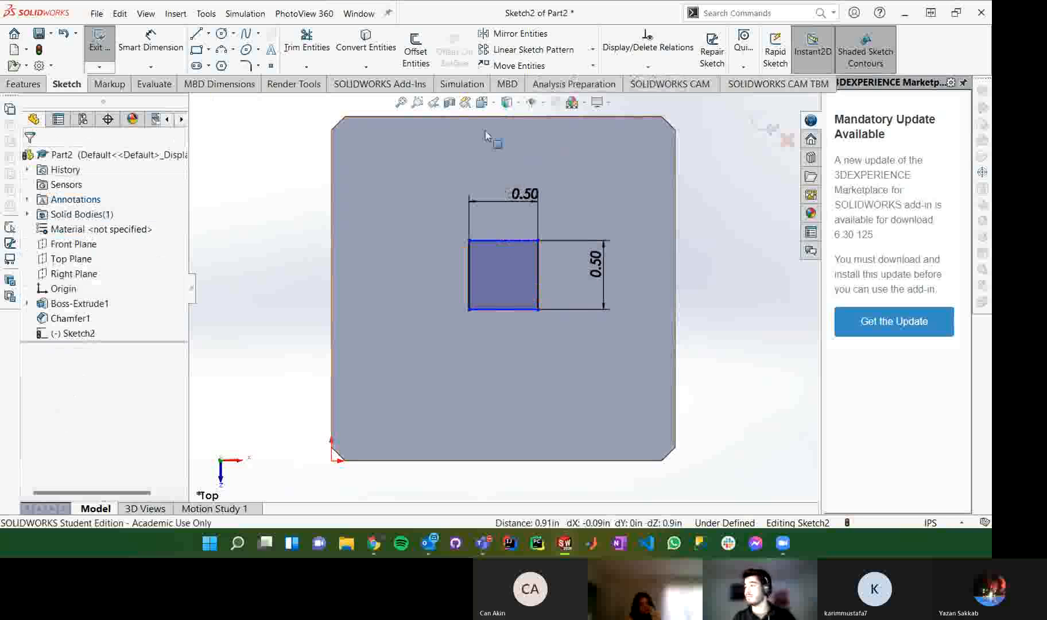
click(504, 241)
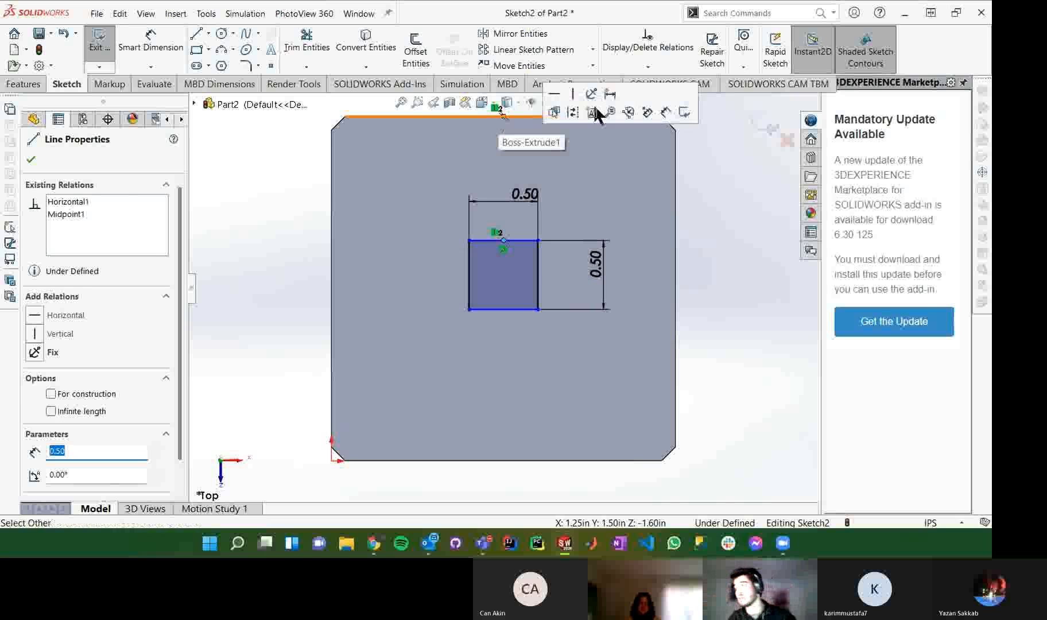
key(Escape)
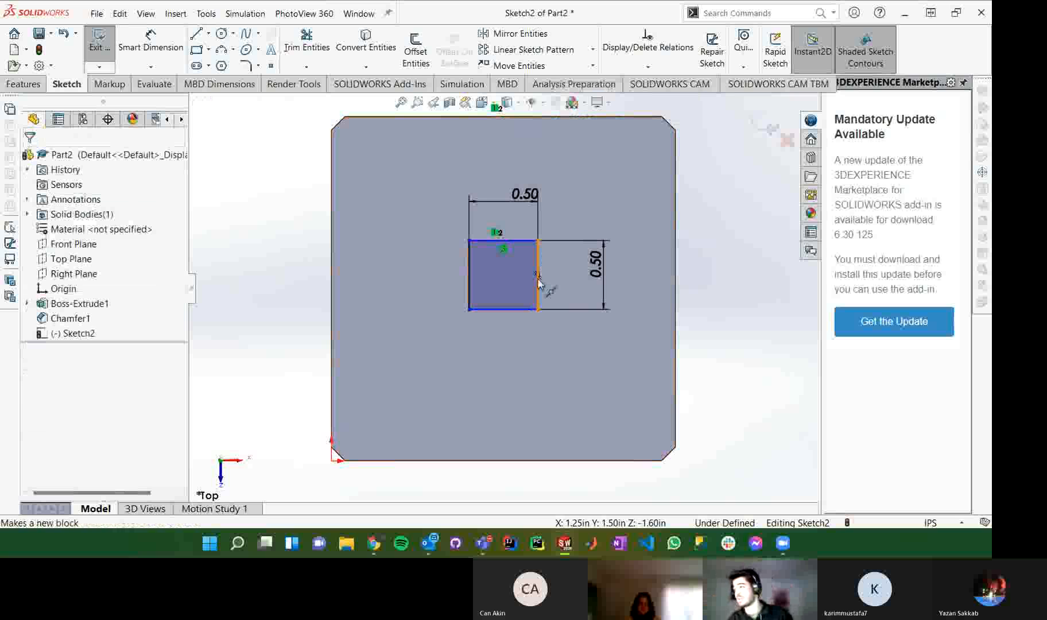
Step: Align the midpoint of the small square's right side with the midpoint of the block's right edge using a Horizontal relation
click(538, 277)
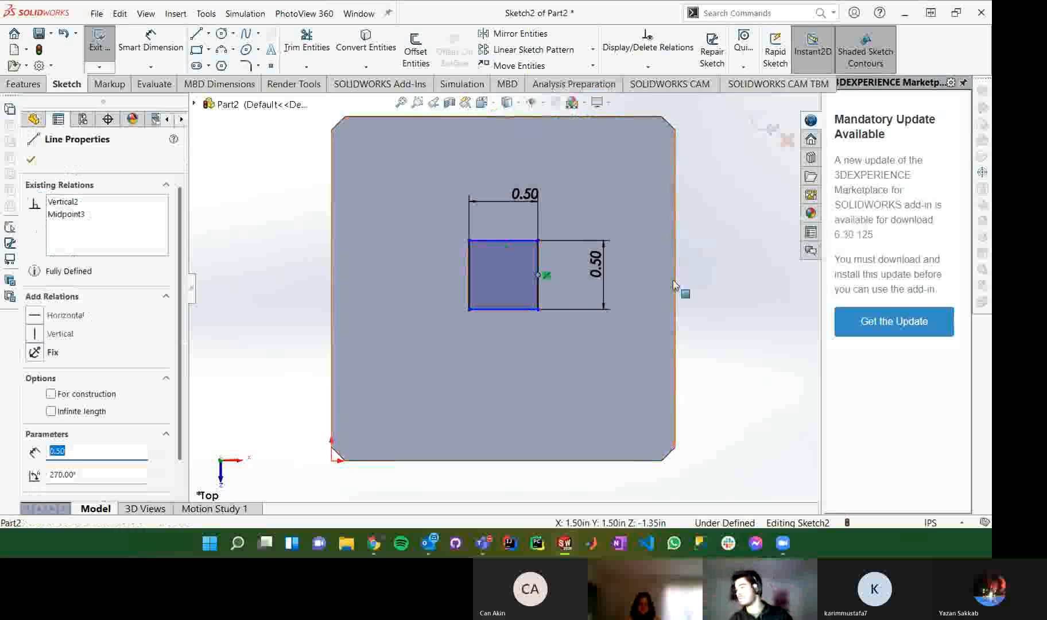
key(ctrl)
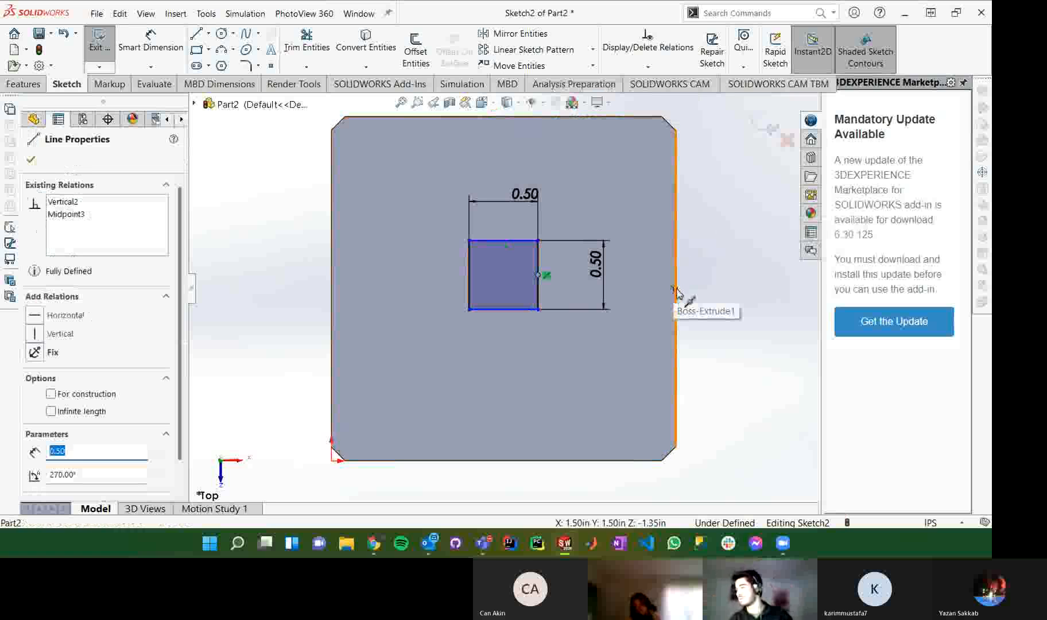
ctrl+click(675, 288)
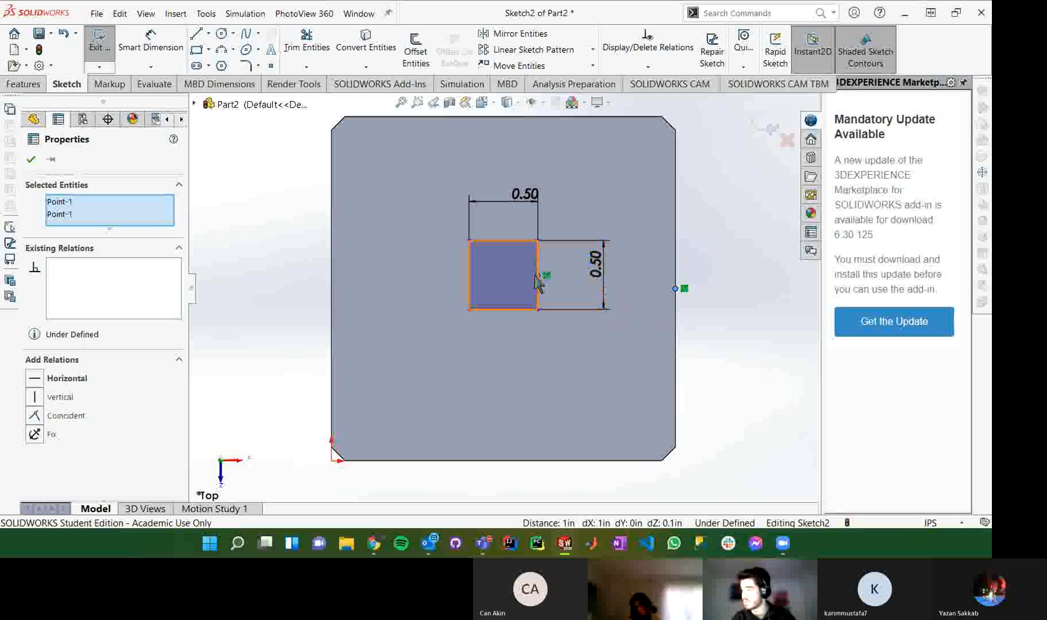
click(36, 381)
click(320, 334)
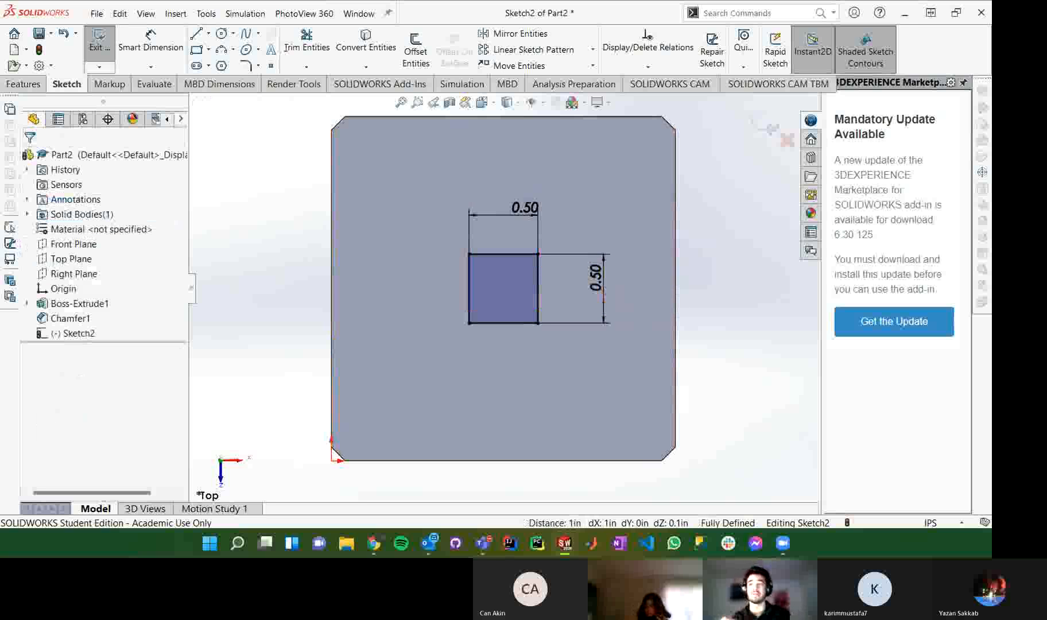
Step: Extrude the centred square sketch upward from the block's top face as a Blind boss 0.5 in deep
click(23, 84)
click(115, 49)
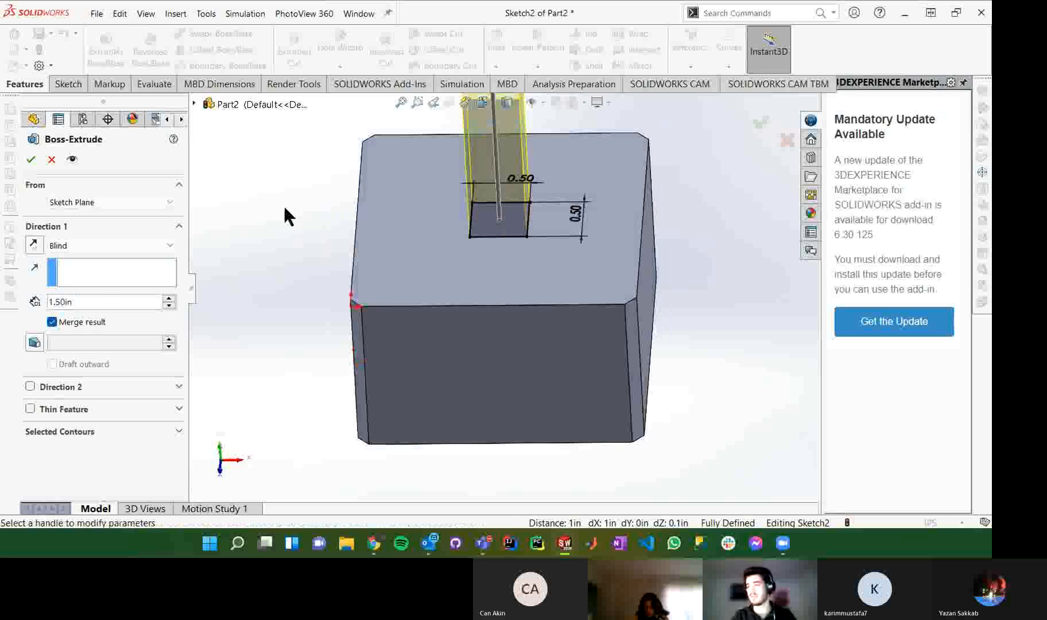
double_click(101, 301)
text(0.5)
key(Return)
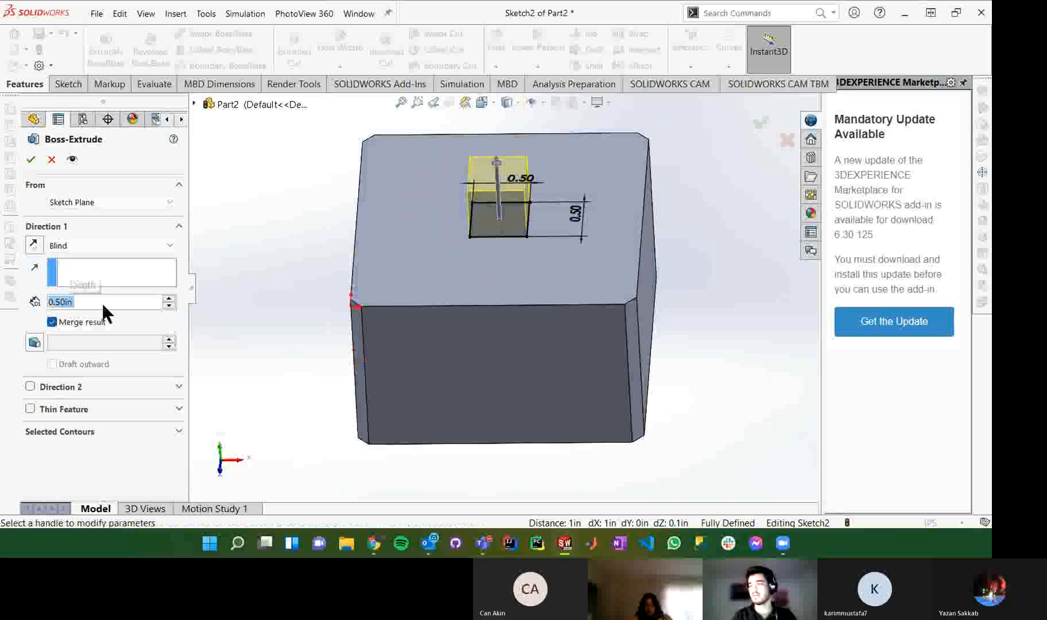
click(31, 159)
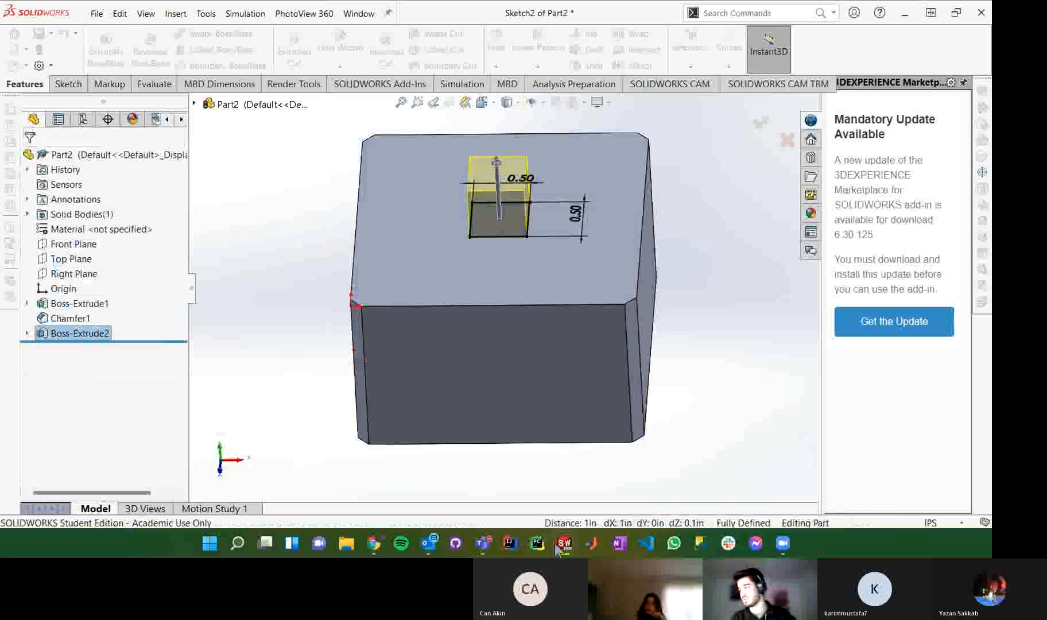
Step: Switch to Part1 and examine the end condition and depth of its square pocket's extruded cut
mouse_move(566, 545)
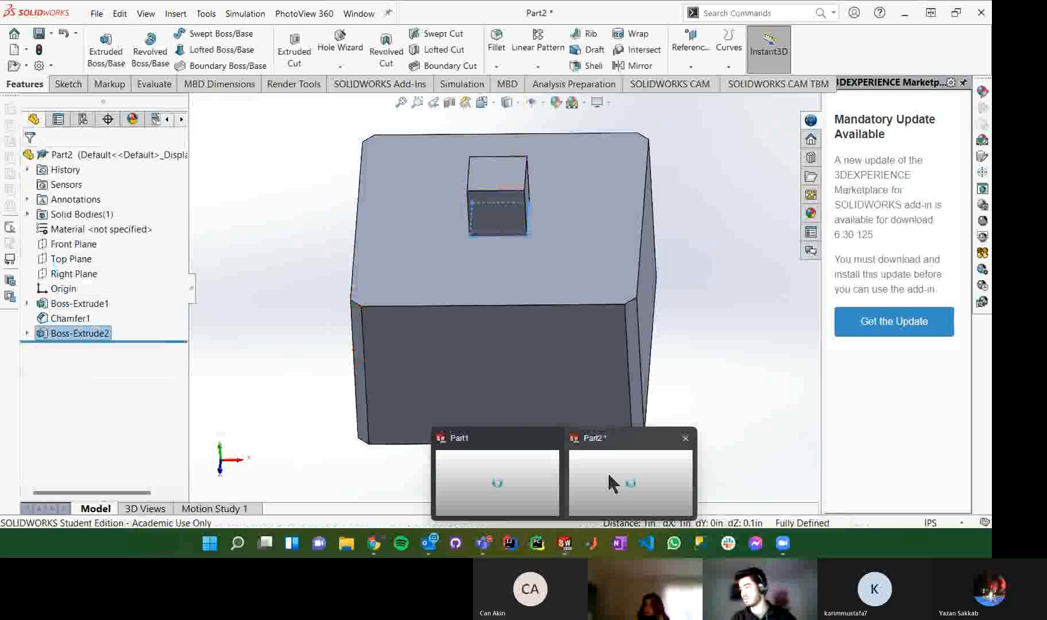
click(475, 495)
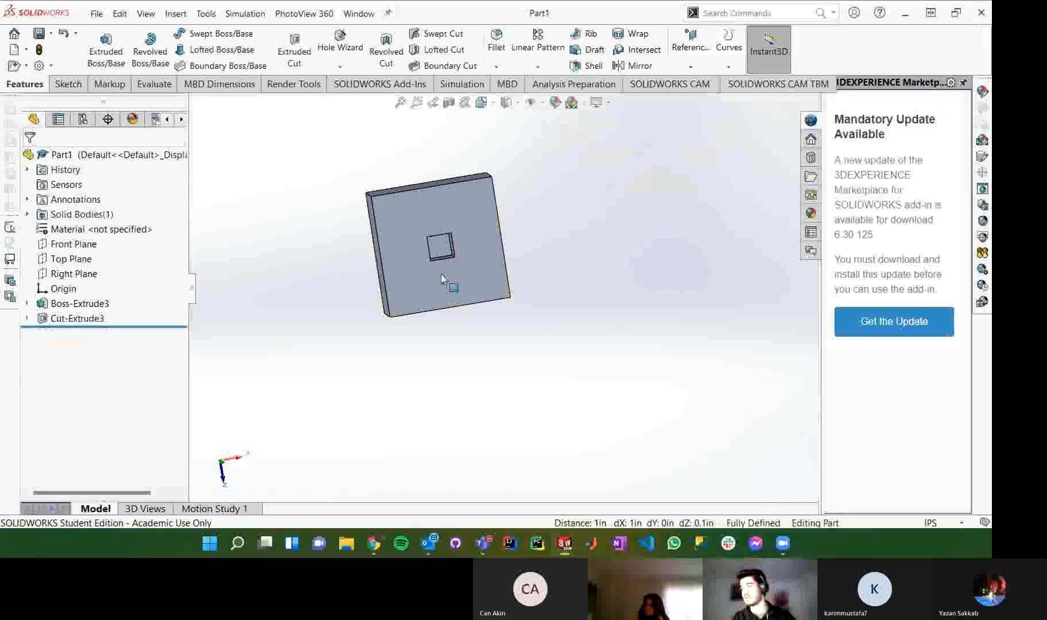
click(93, 321)
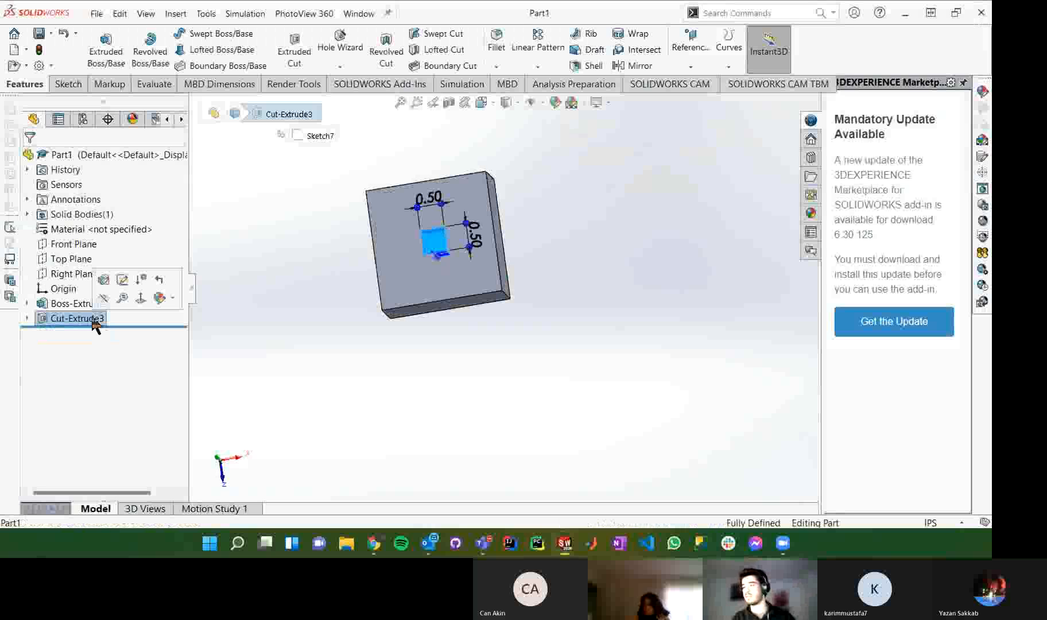
right_click(66, 324)
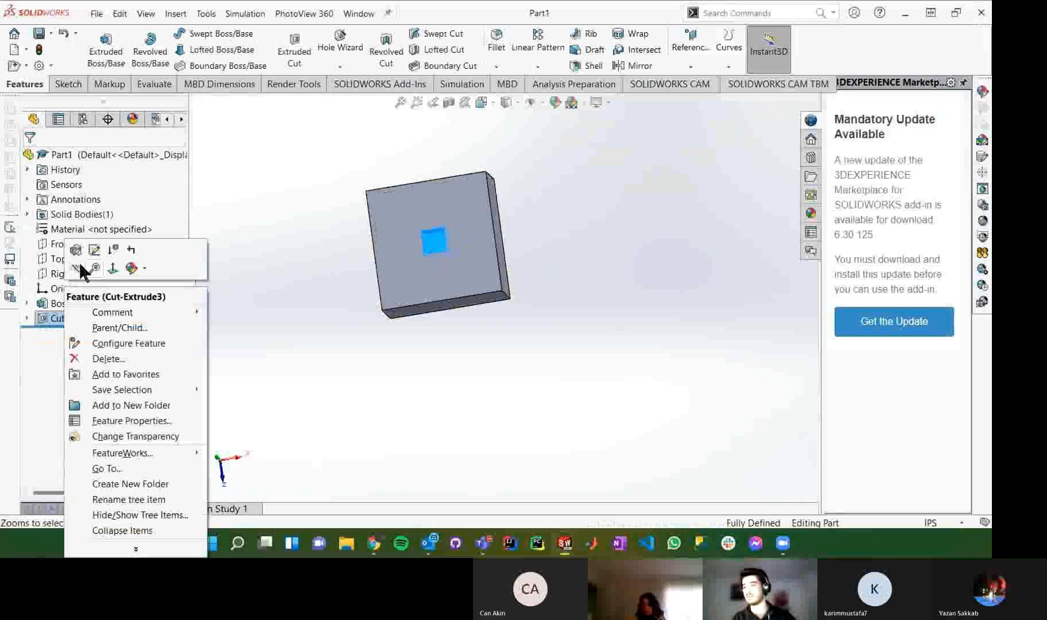
click(89, 273)
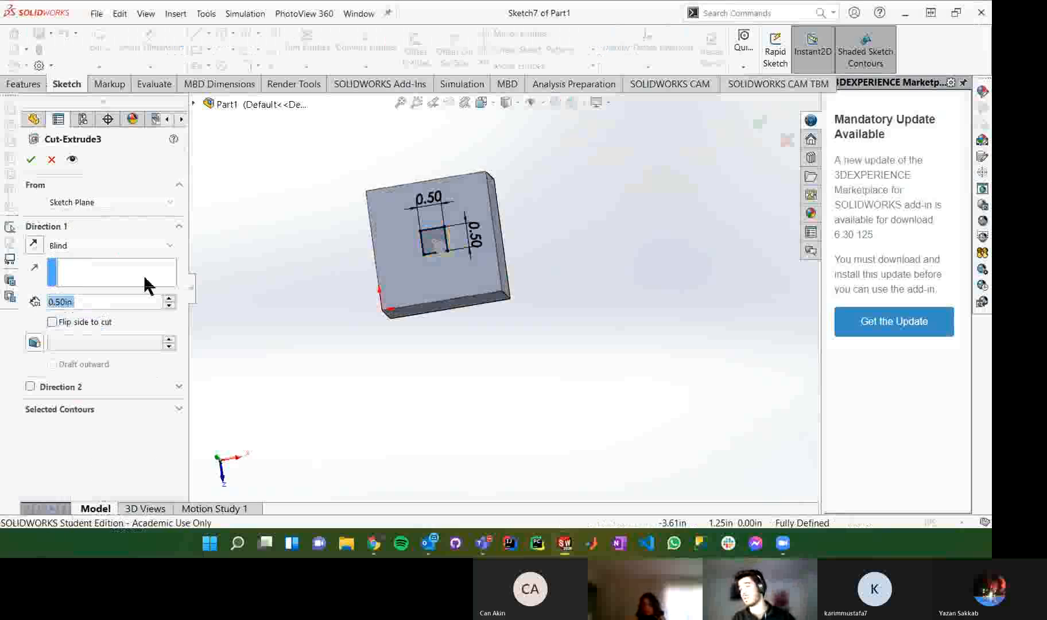
middle_drag(592, 284, 478, 252)
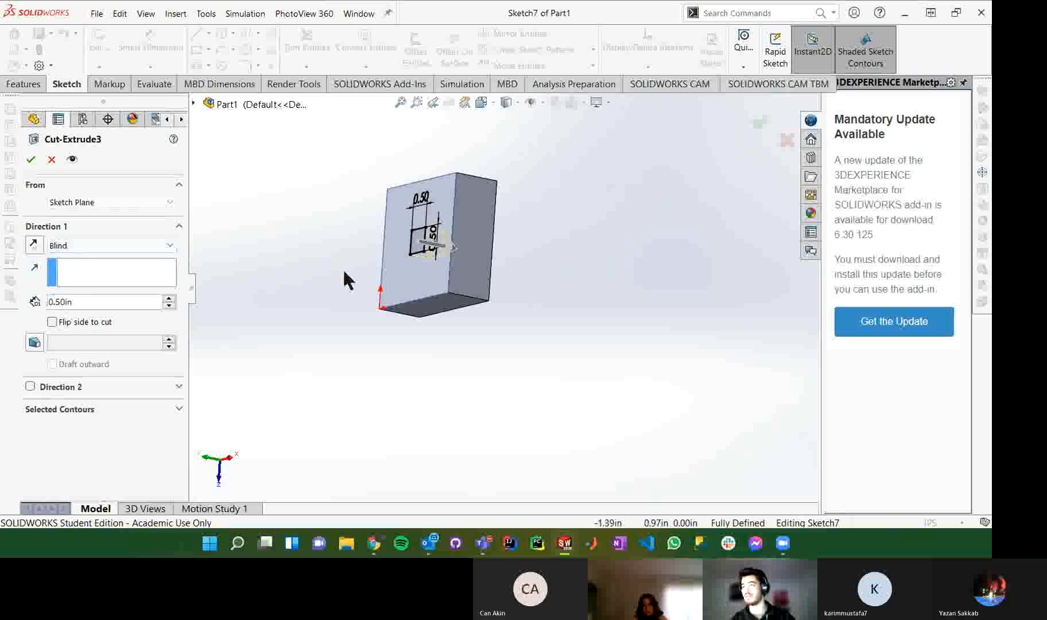
click(31, 159)
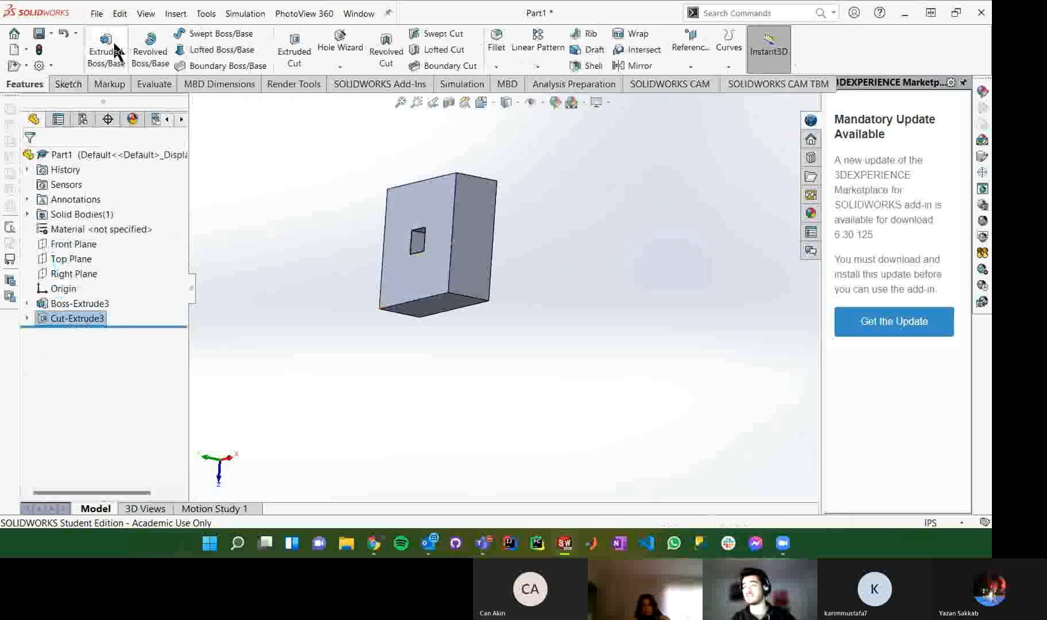
Step: Save Part1, then return to the chamfered block and save it as Part2 in the Crash Course folder
click(95, 16)
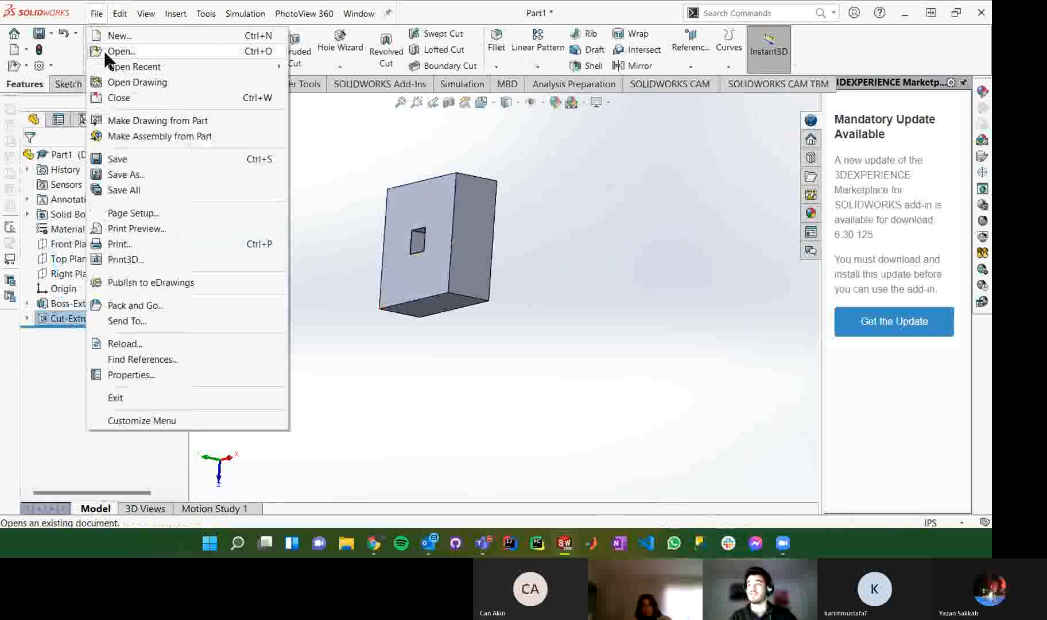
click(143, 158)
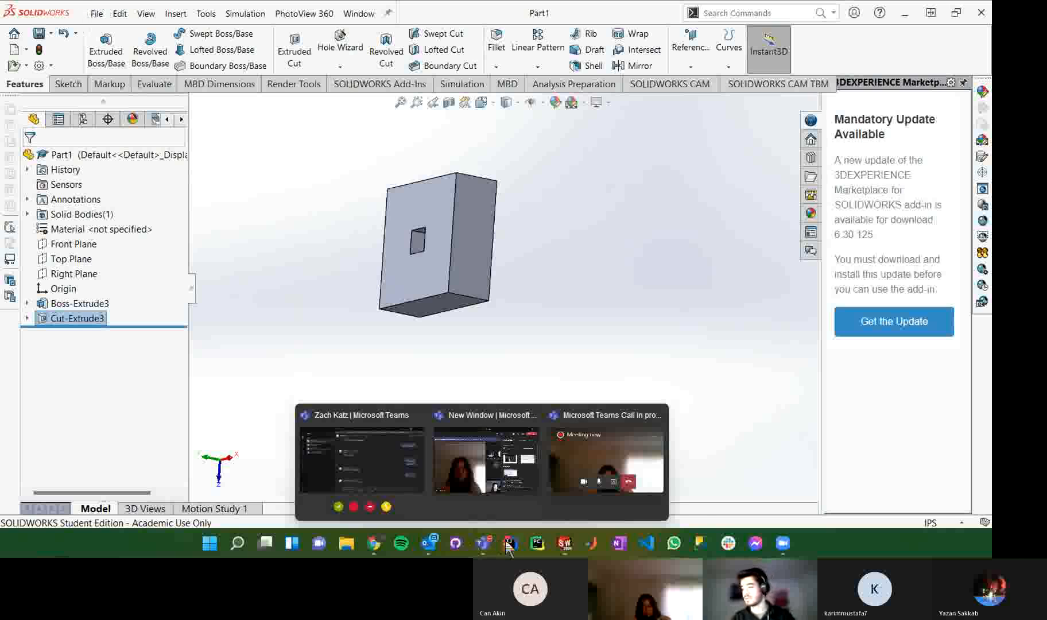
mouse_move(563, 545)
click(607, 489)
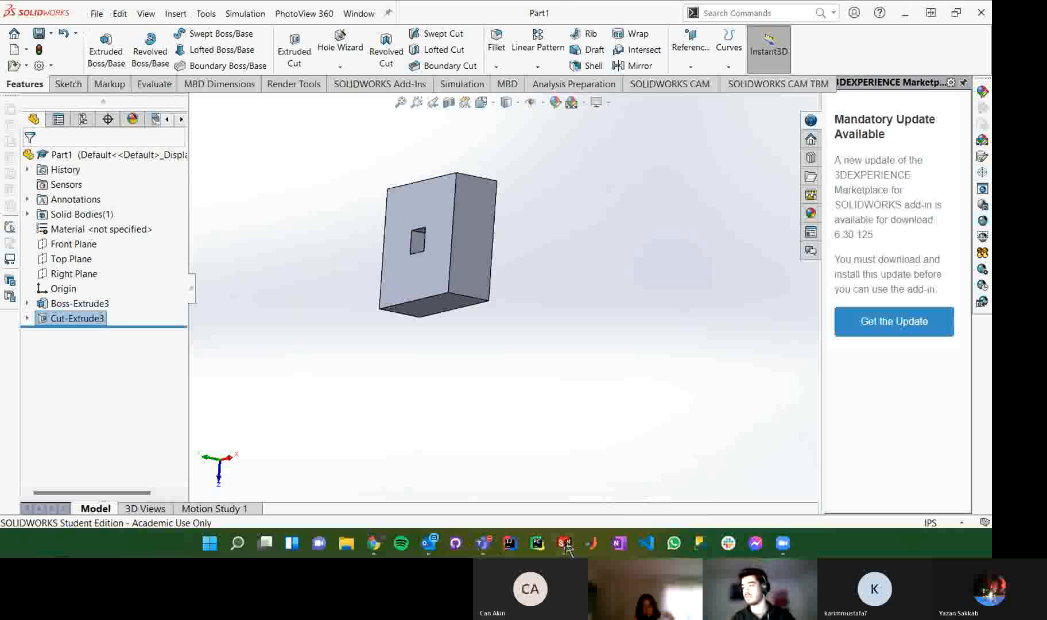
mouse_move(565, 543)
click(596, 491)
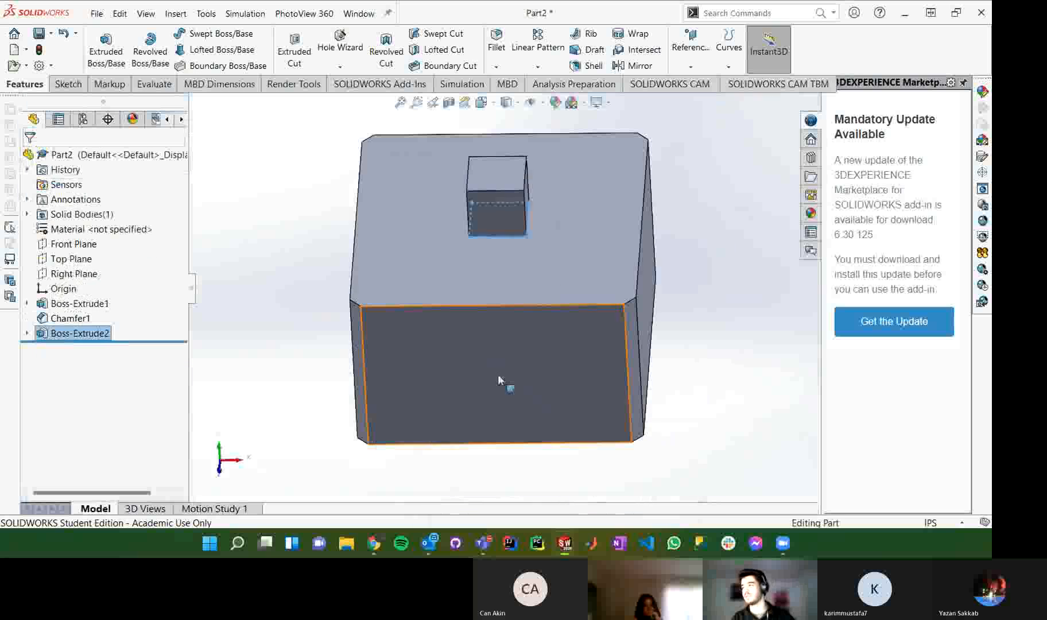
click(39, 35)
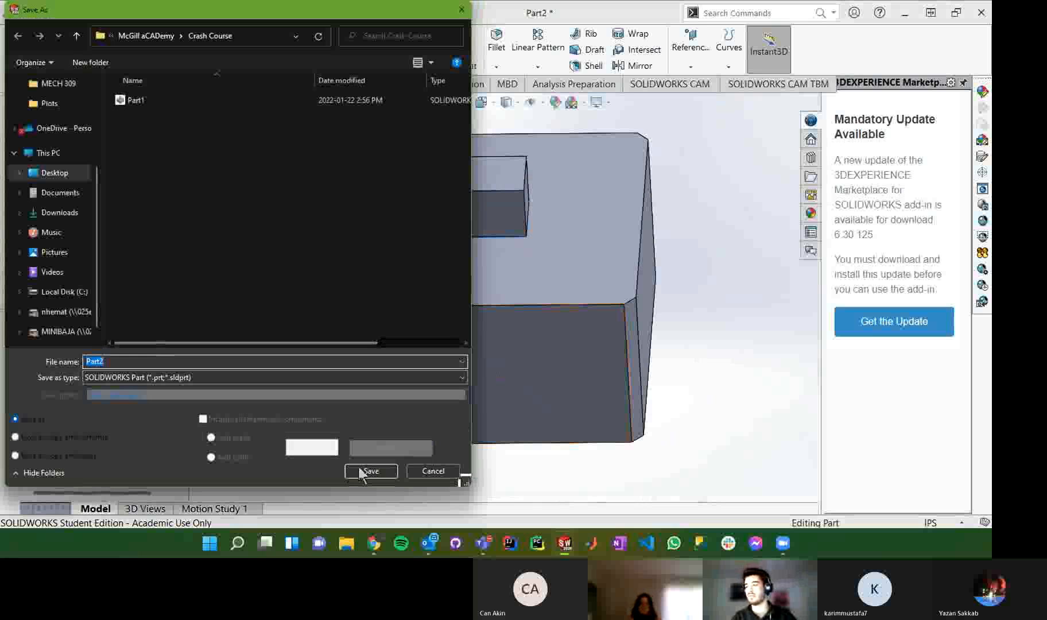
click(371, 471)
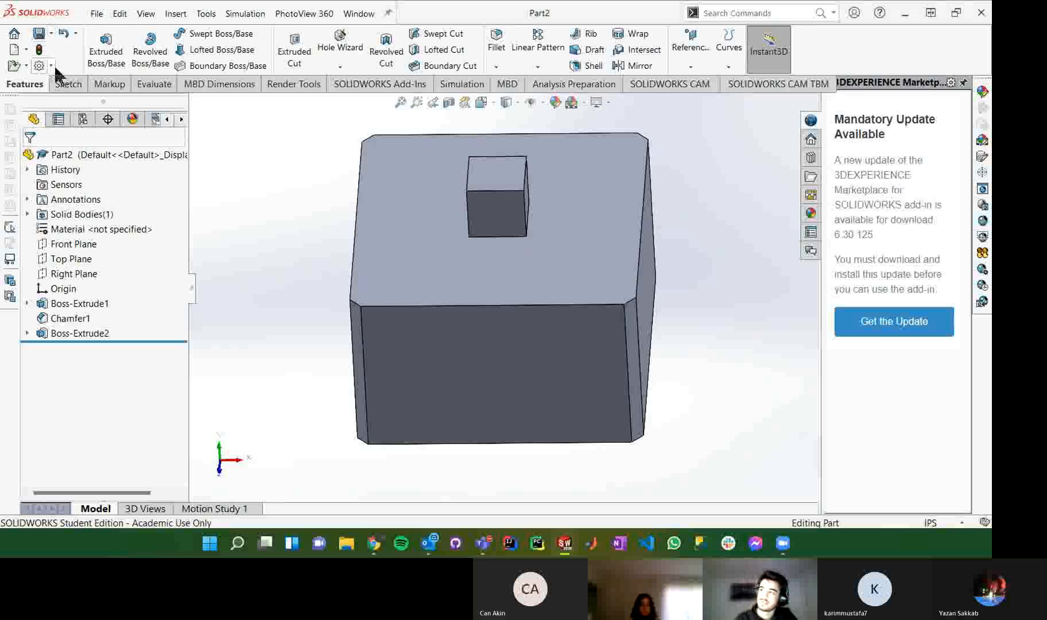
Step: Create a new assembly document
click(97, 14)
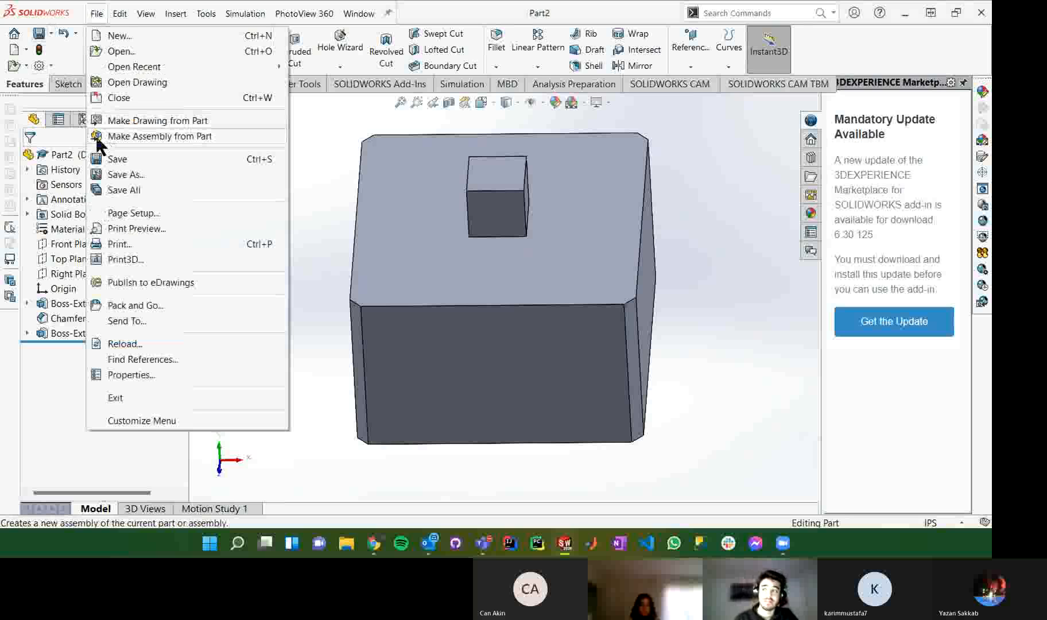
click(128, 40)
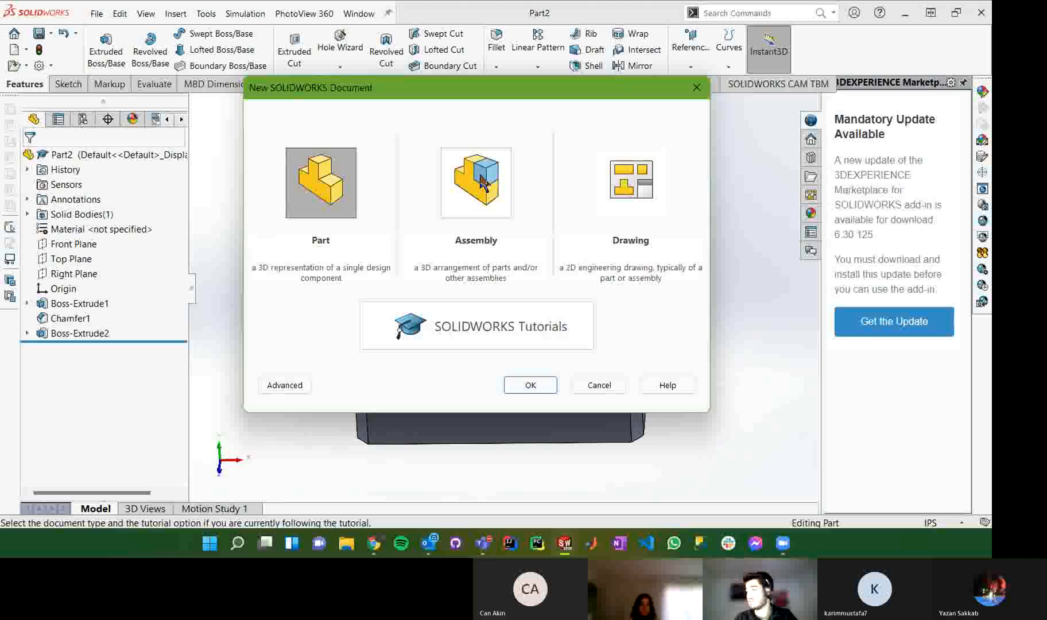
click(482, 182)
click(519, 383)
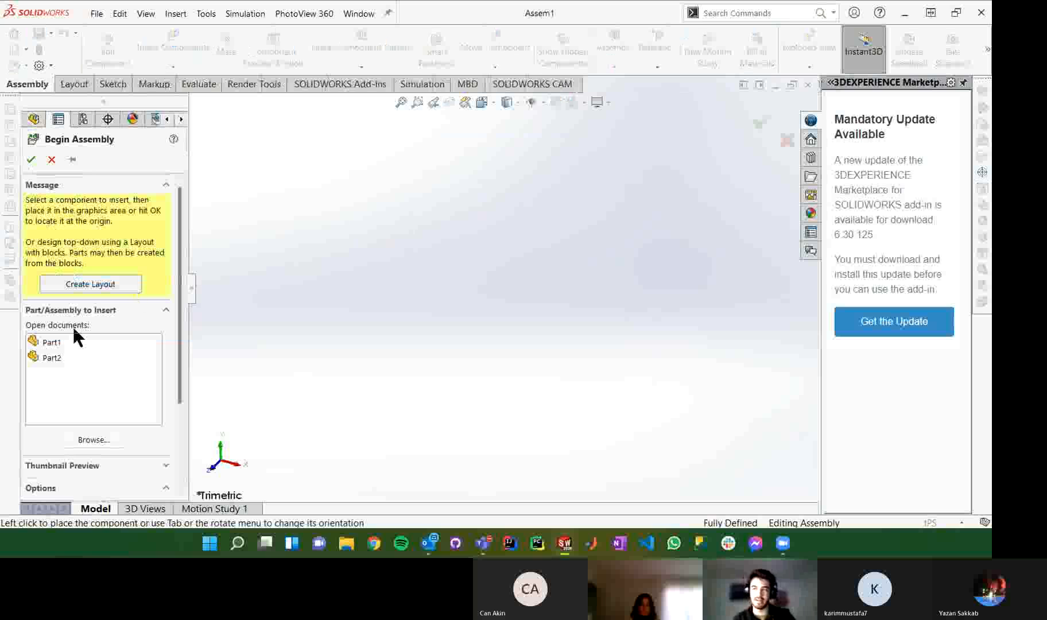
Step: Insert Part1 and Part2 into the assembly, placing the chamfered block beside the pocketed block
click(73, 342)
ctrl+click(66, 356)
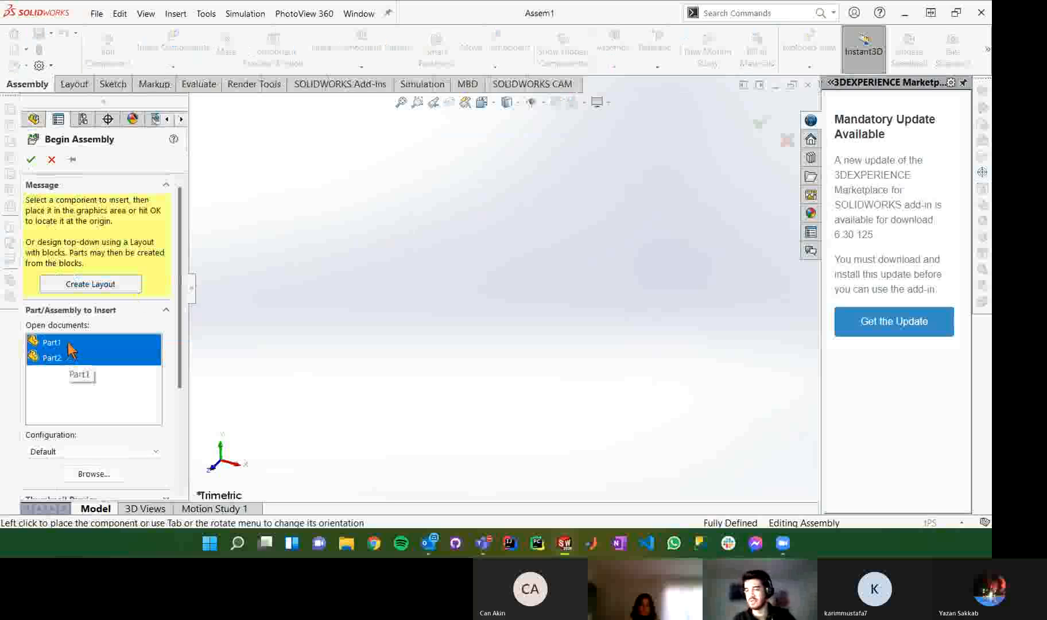
click(478, 247)
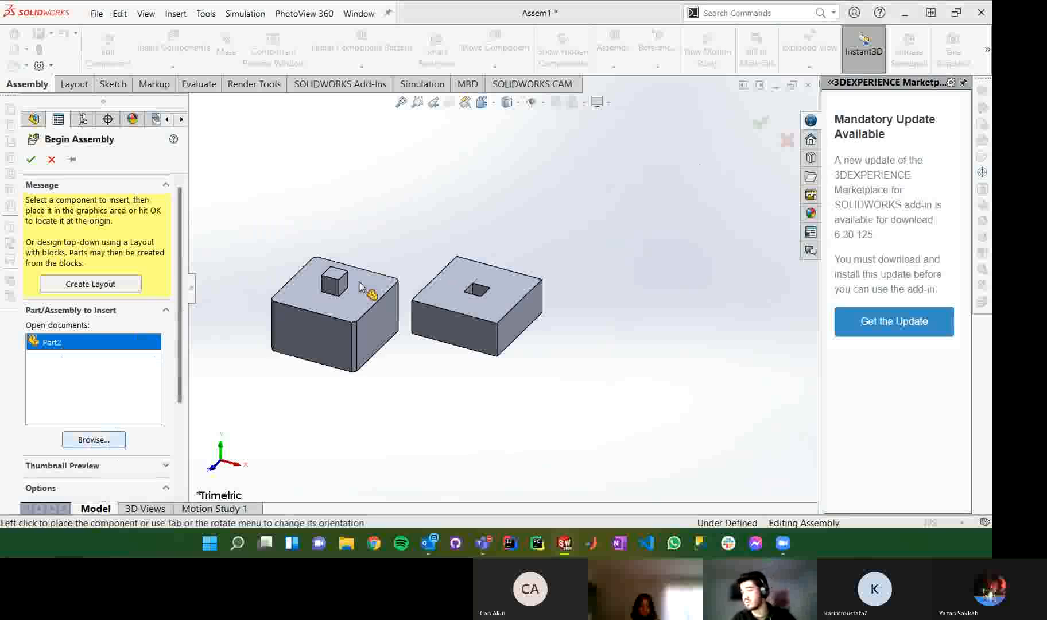
click(344, 261)
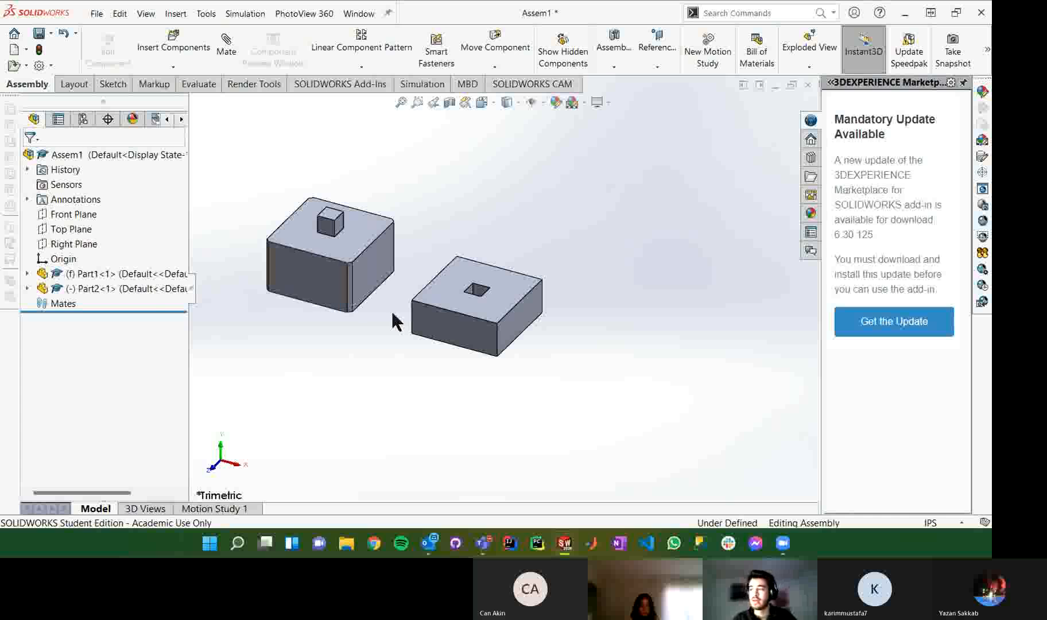
Step: Examine the fixed or floating status of Part1 and Part2 and inspect the boss and pocket faces
click(81, 275)
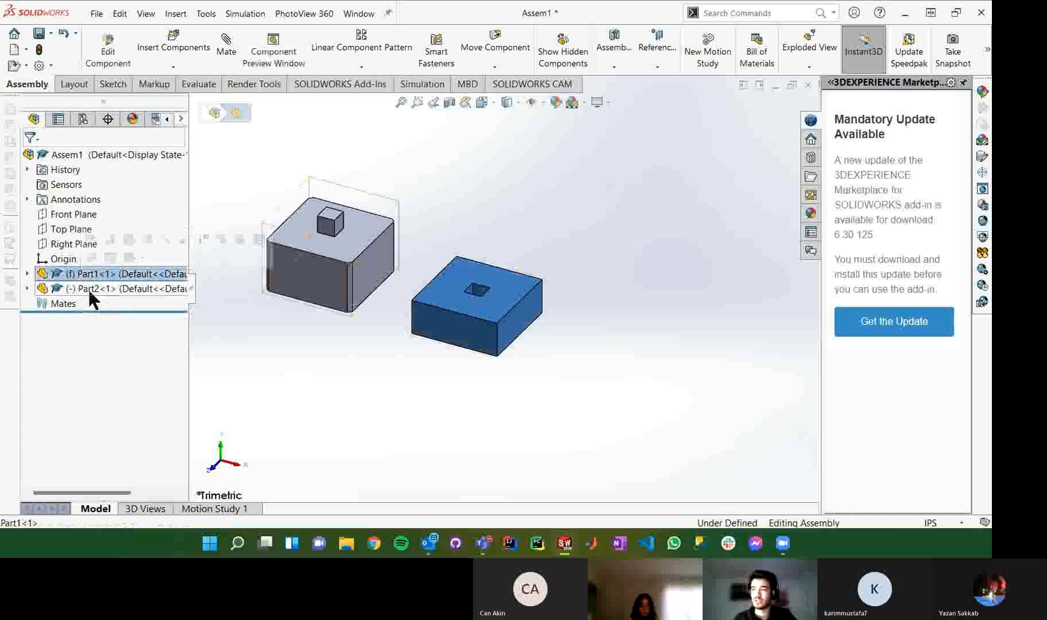
click(88, 289)
click(92, 275)
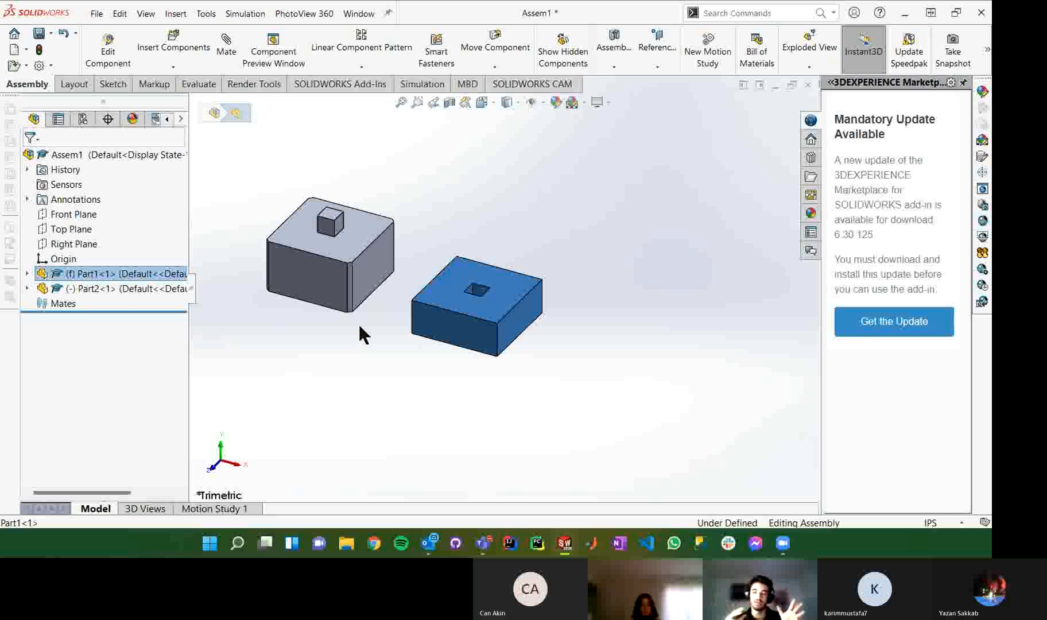
click(113, 289)
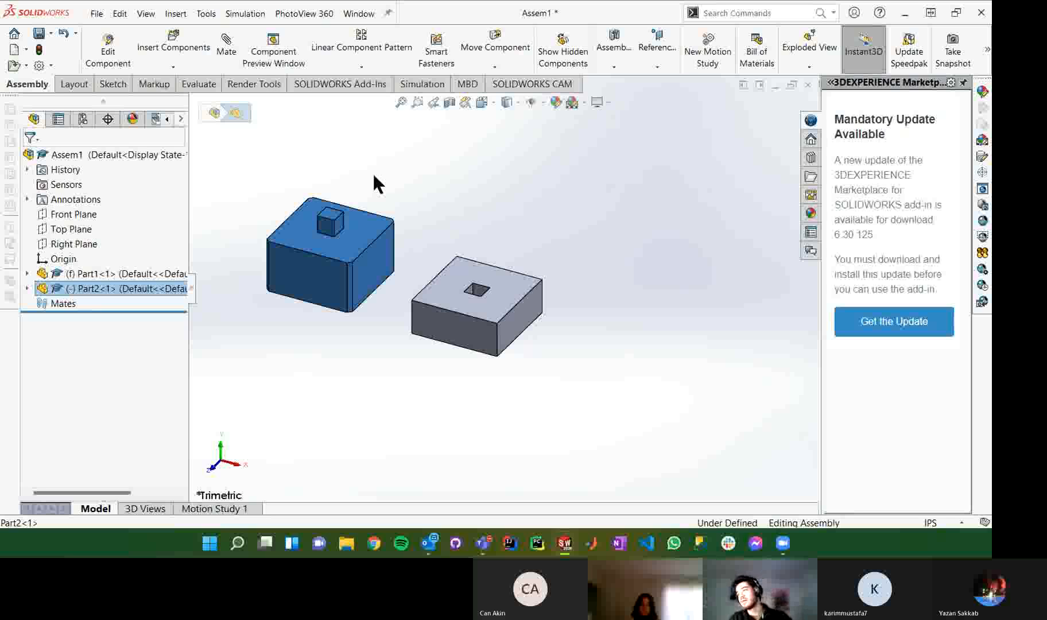
click(416, 209)
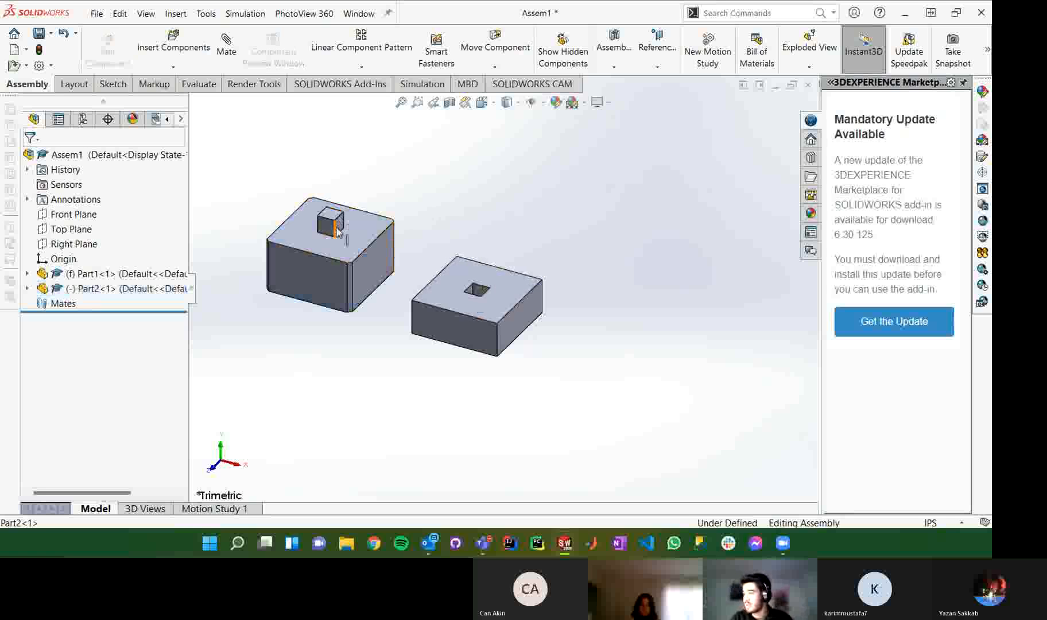
click(337, 230)
click(481, 292)
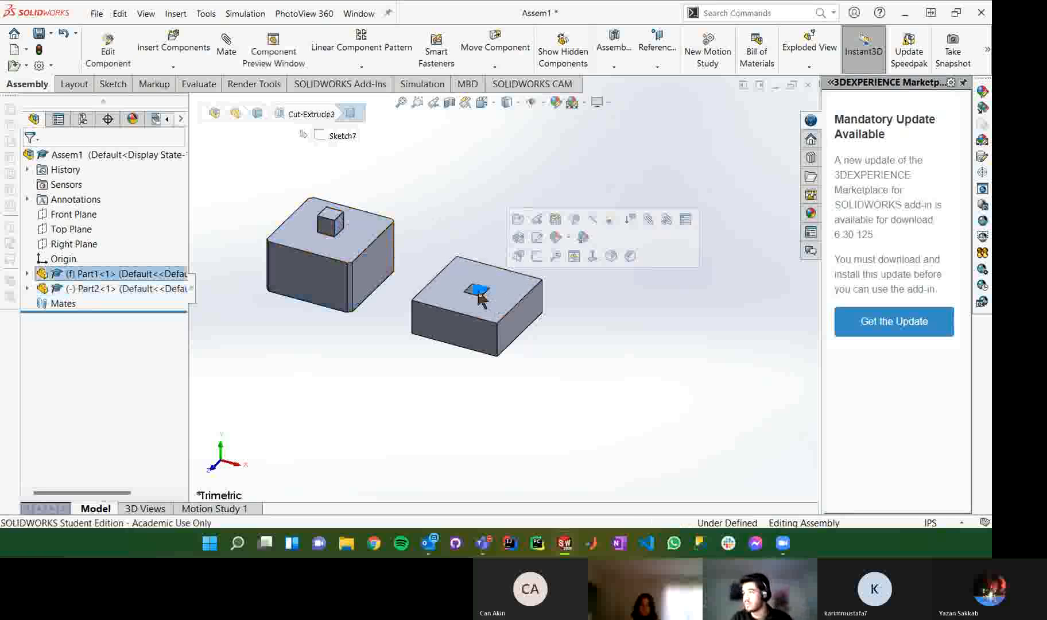
click(348, 201)
Step: Reposition Part2 slightly toward the rear of Part1 using Move Component with Free Drag and Standard Drag
click(495, 46)
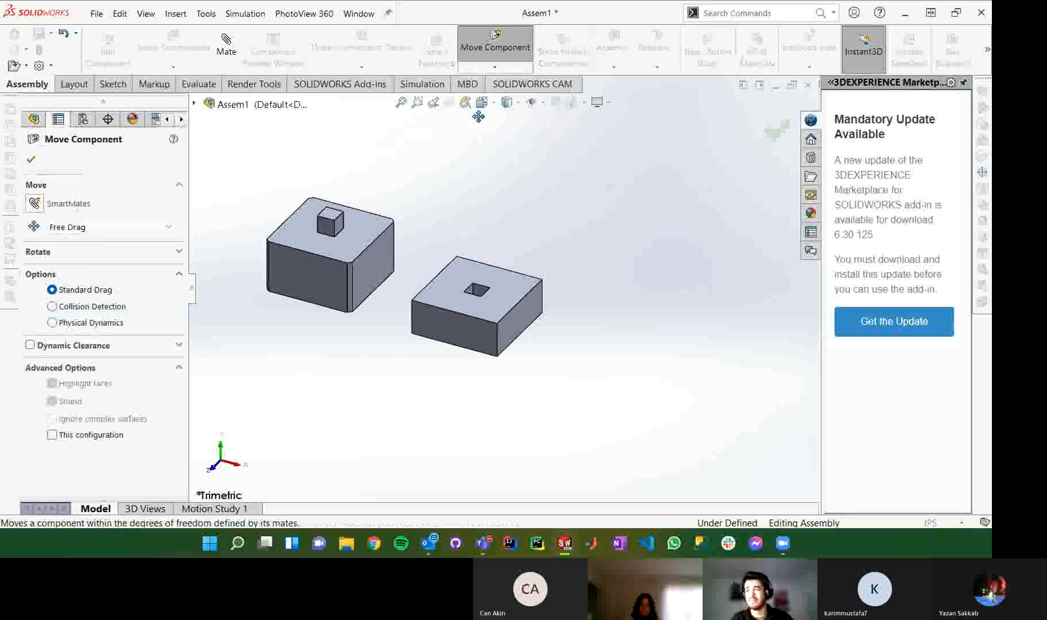
click(365, 240)
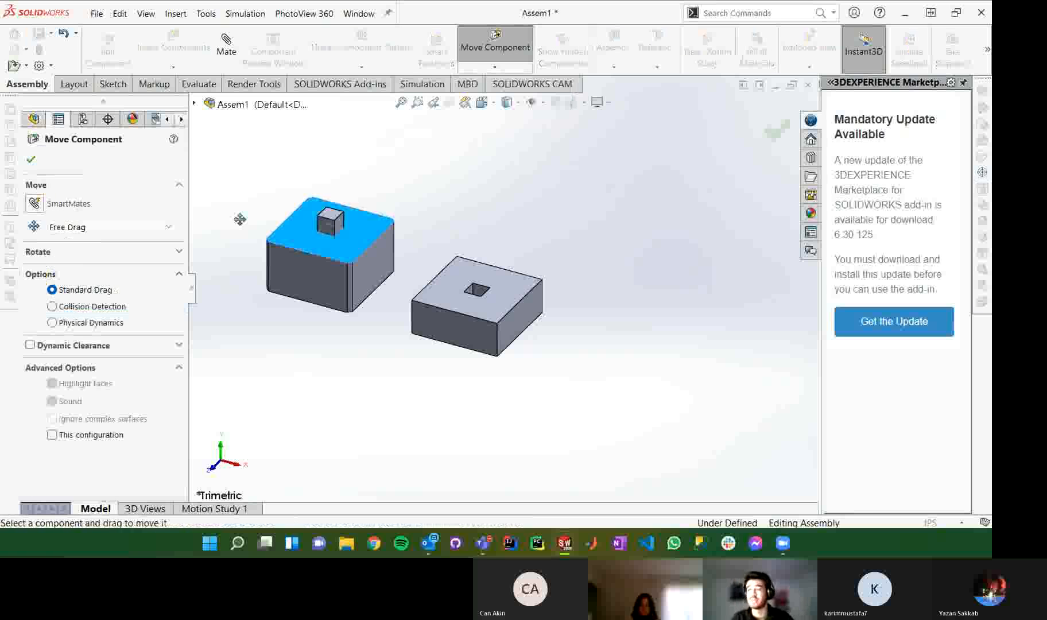
drag(310, 282, 334, 253)
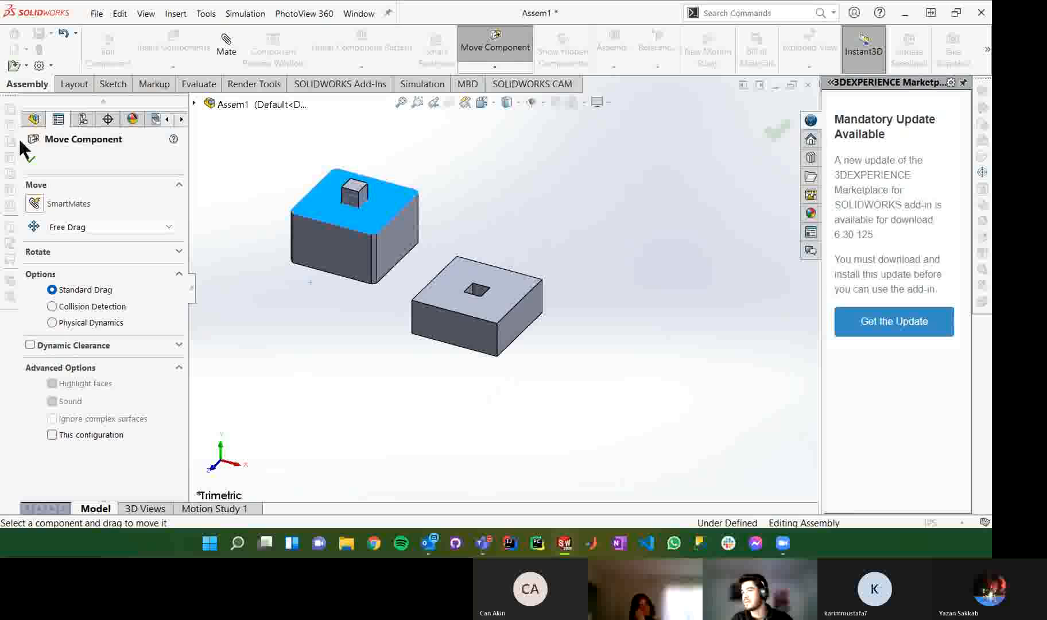
click(33, 165)
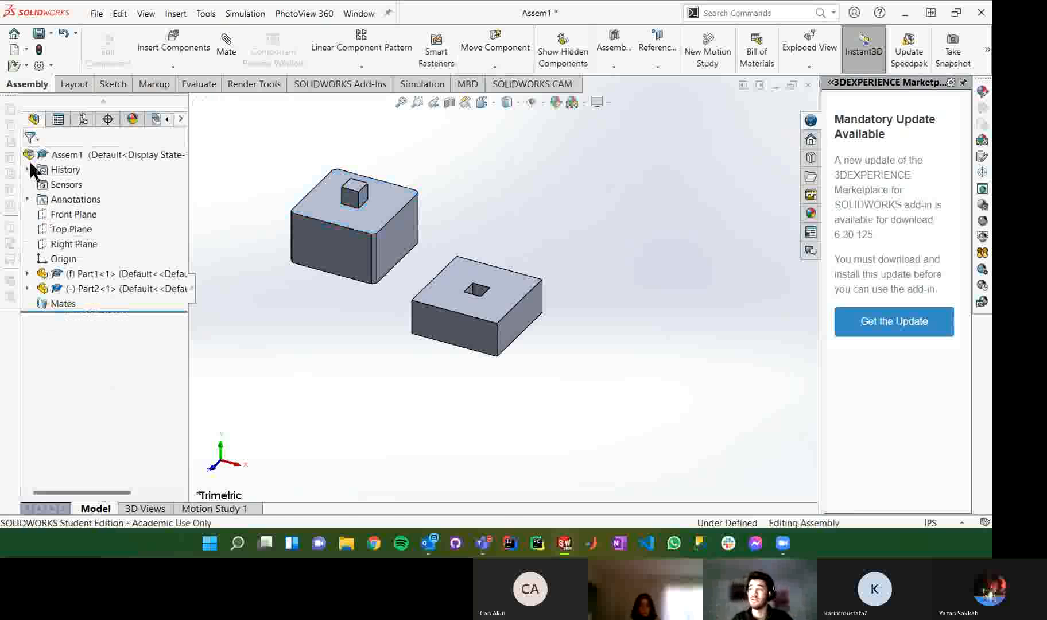
Step: Start a coincident mate between the end face of Part2's square boss and the floor of Part1's pocket
click(230, 51)
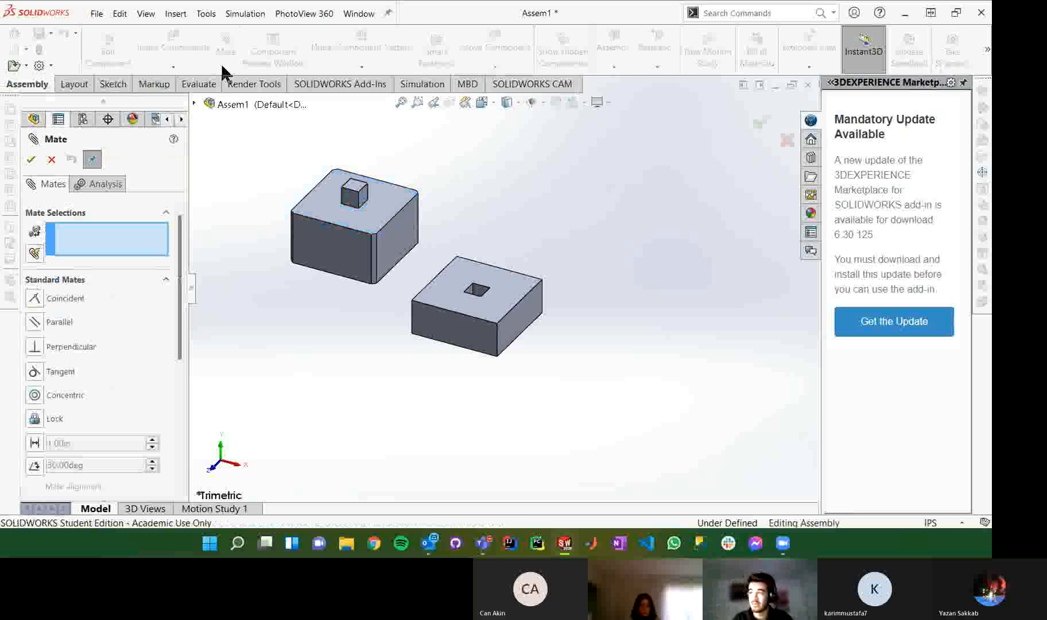
middle_drag(279, 136, 271, 158)
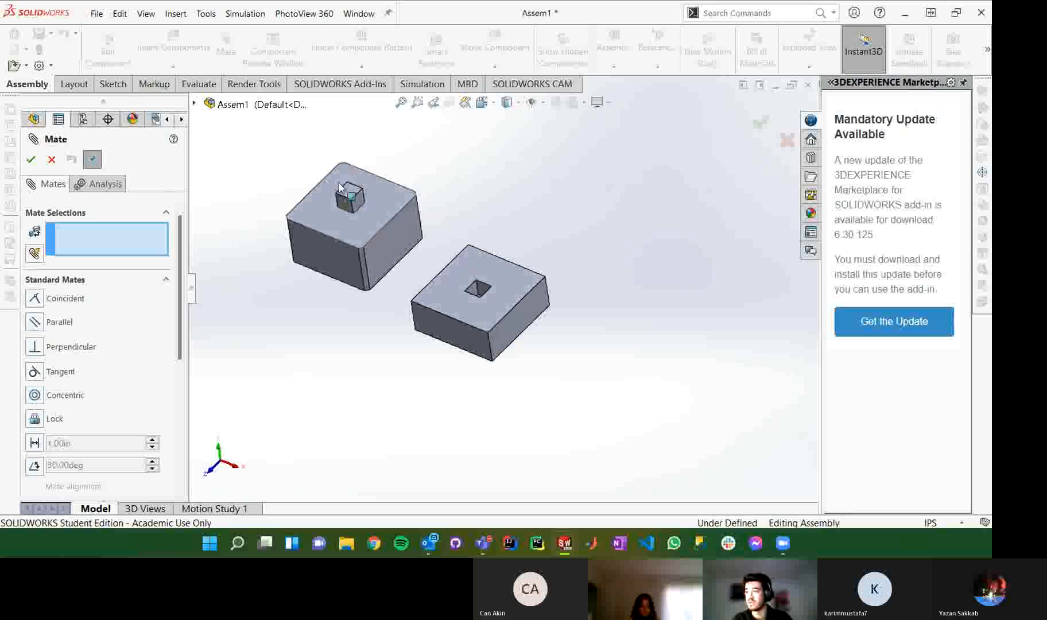
click(348, 192)
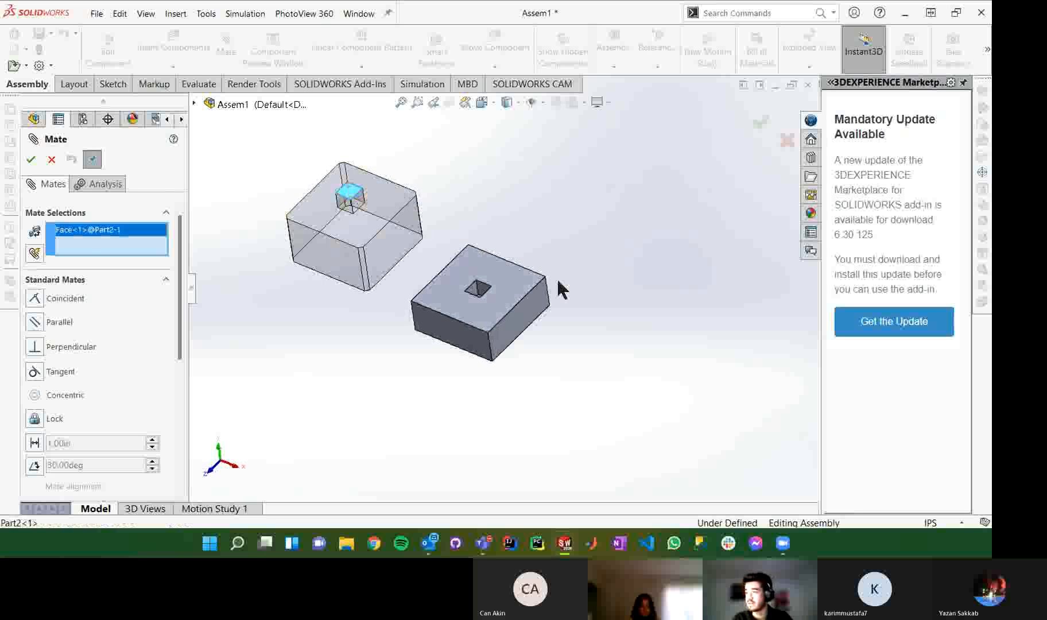
middle_drag(561, 292, 535, 327)
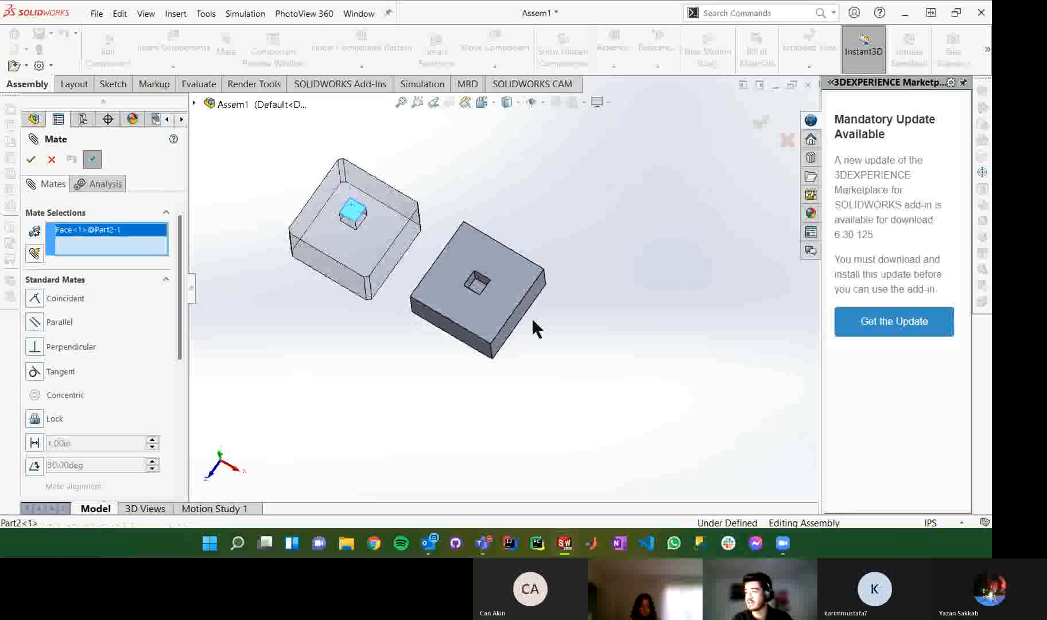
click(480, 287)
middle_drag(587, 294, 596, 156)
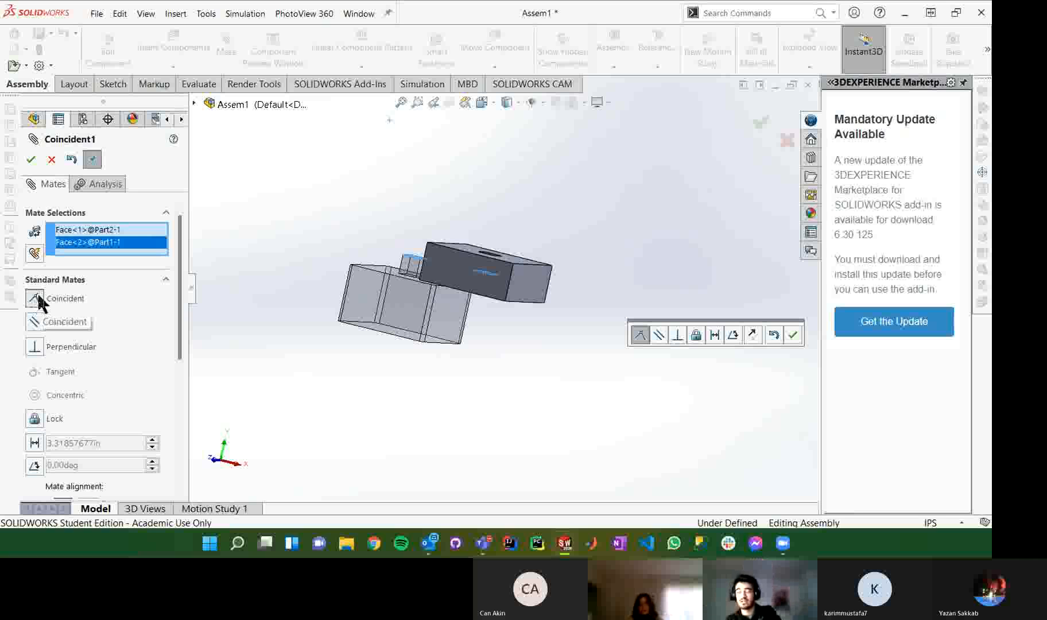
Step: Flip the coincident mate's alignment so Part2's boss points down toward Part1's pocket, and accept the mate
mouse_move(471, 350)
middle_down()
mouse_move(465, 411)
mouse_move(450, 353)
middle_up()
middle_drag(405, 258, 423, 283)
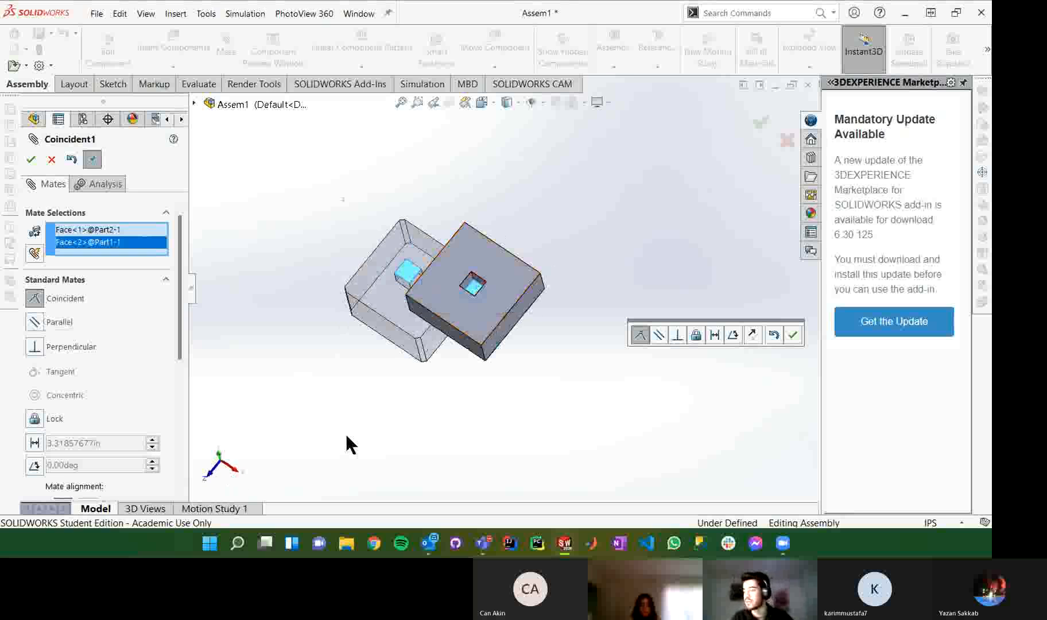
middle_drag(374, 355, 392, 305)
middle_drag(488, 306, 510, 266)
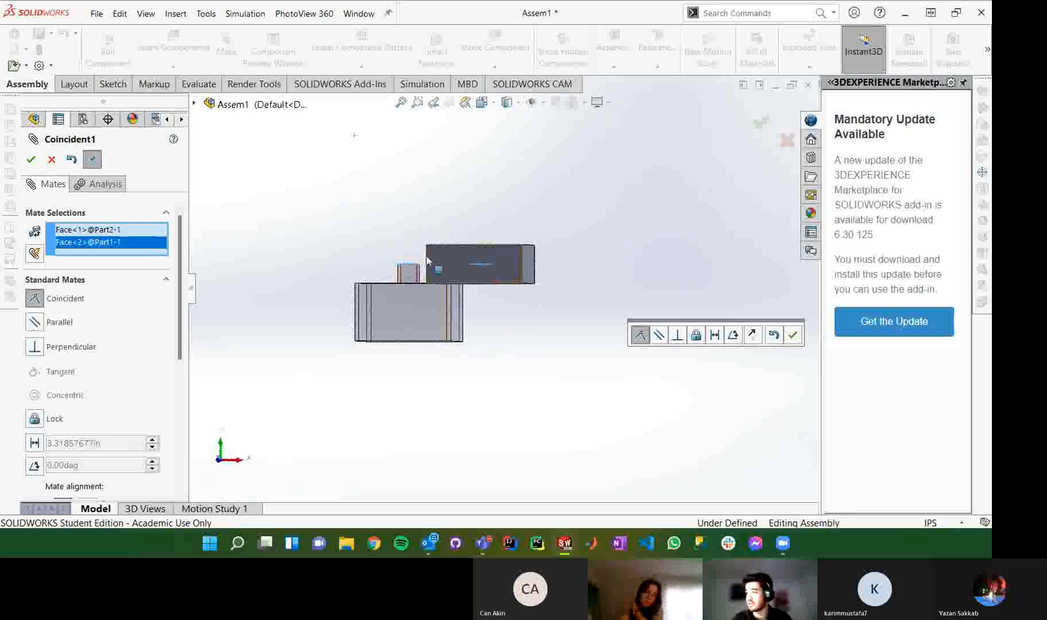
middle_drag(428, 262, 409, 413)
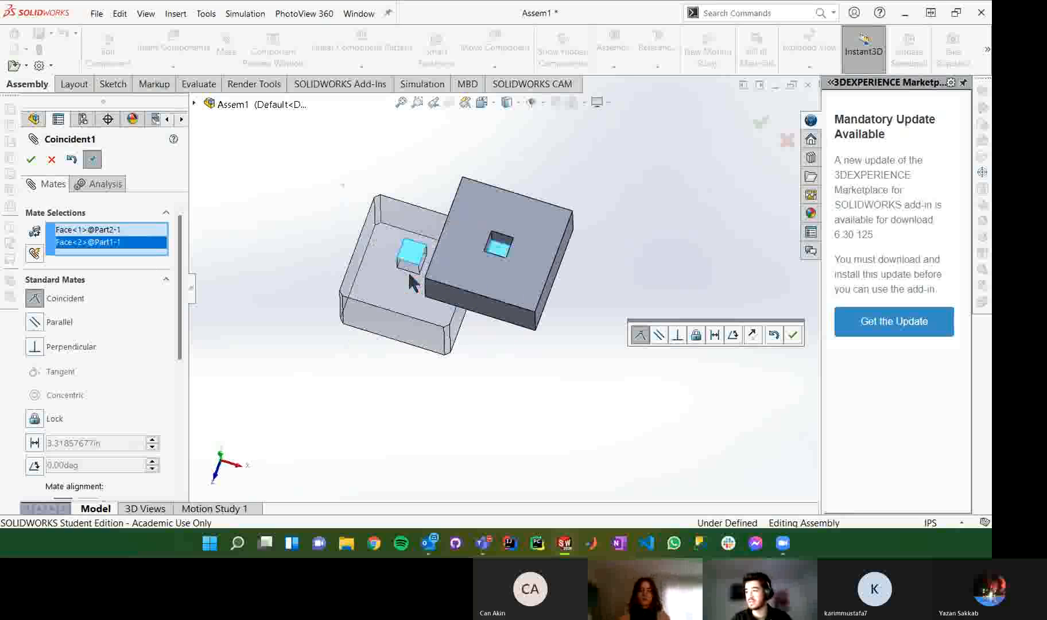
middle_drag(335, 247, 332, 213)
scroll(123, 354, down, 3)
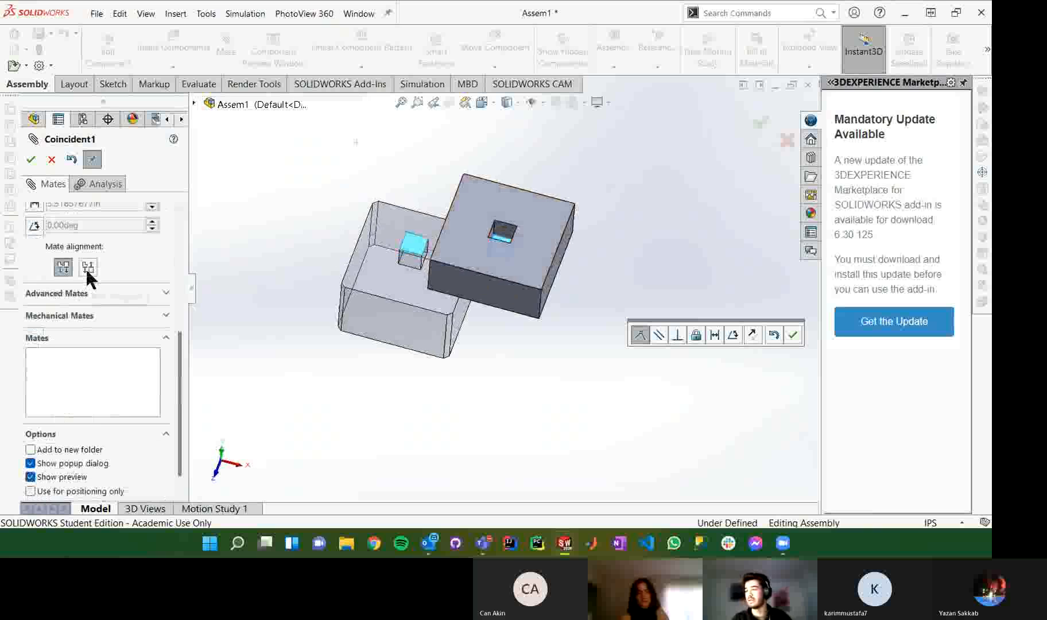
click(87, 268)
middle_drag(370, 313, 305, 285)
click(33, 160)
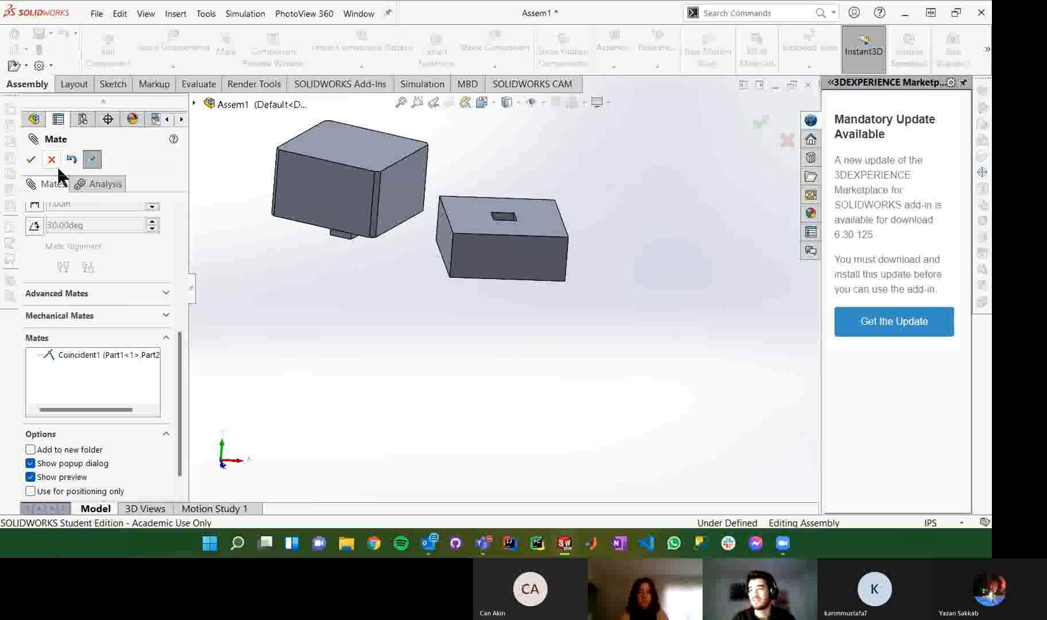
Step: Add a coincident mate between one side face of Part2's boss and the matching side wall of Part1's pocket
scroll(285, 305, up, 3)
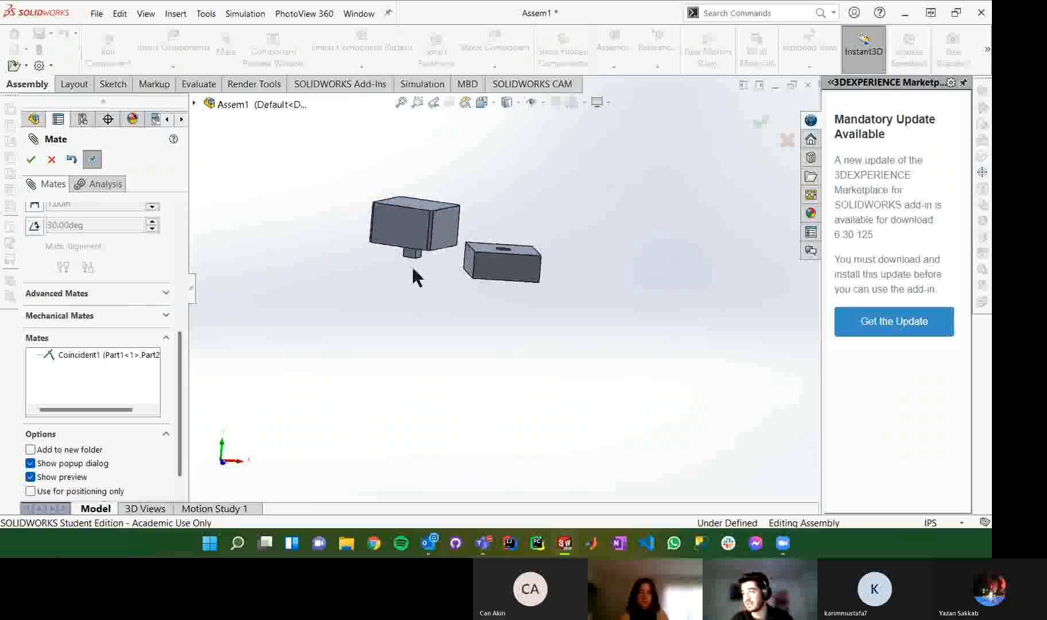
scroll(415, 275, down, 3)
click(436, 244)
middle_drag(467, 262, 554, 343)
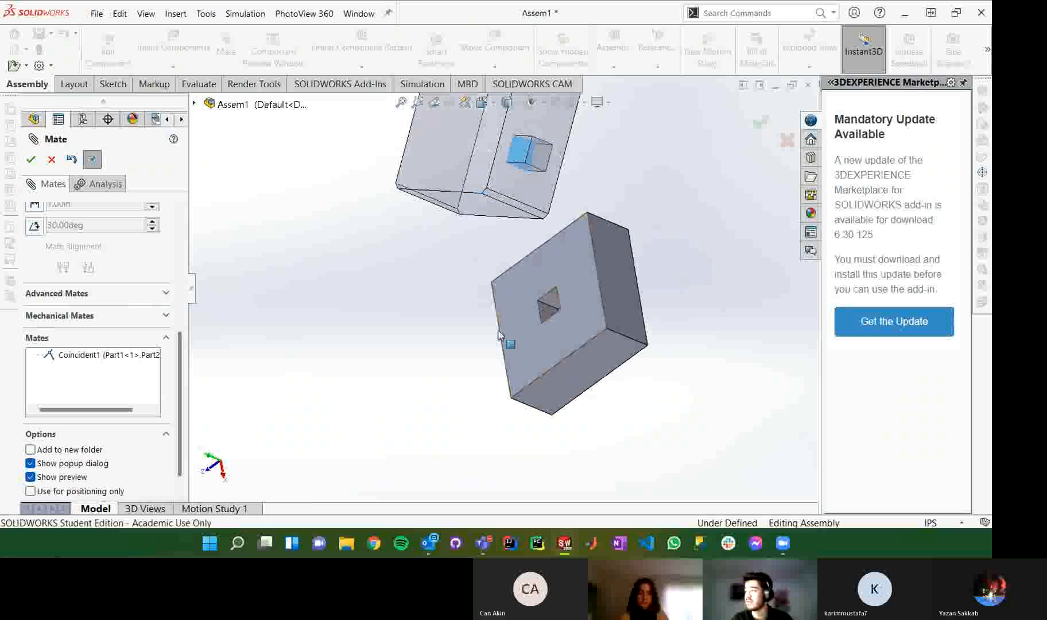
click(549, 314)
middle_drag(442, 339, 342, 397)
scroll(130, 320, up, 3)
scroll(131, 320, up, 3)
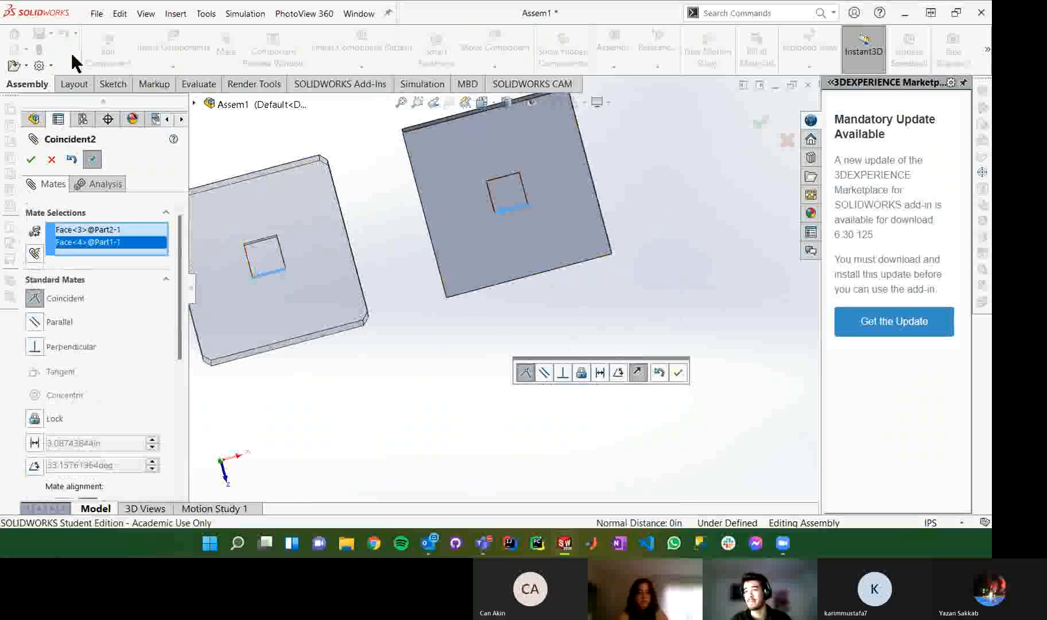
click(31, 159)
Step: Mate an adjacent side face of the boss coincident with its corresponding pocket wall, and finish mating
middle_drag(504, 317, 430, 191)
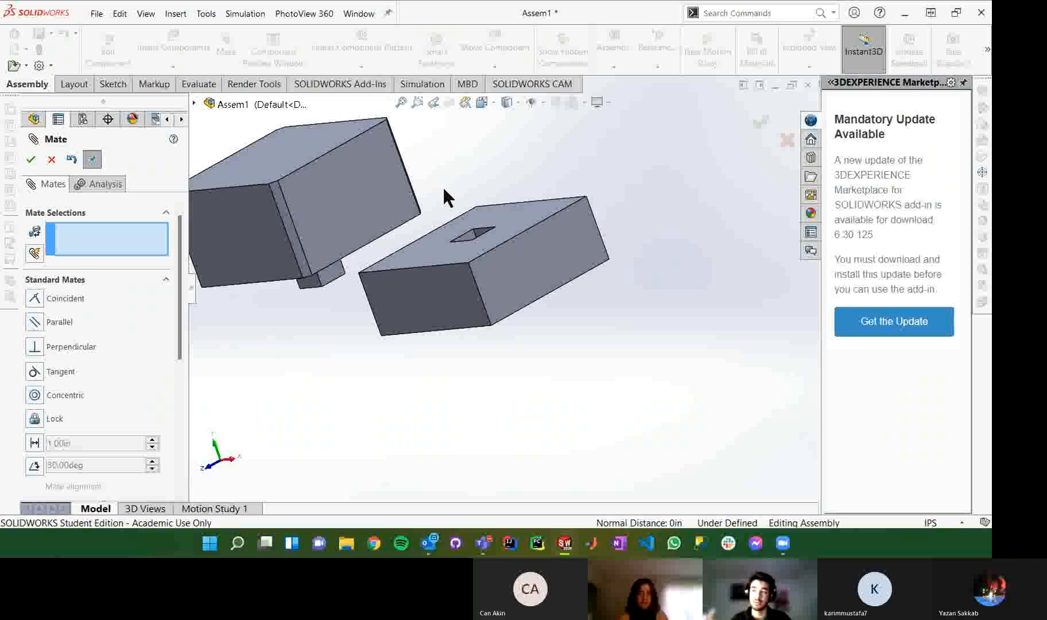
click(328, 280)
middle_drag(334, 293, 456, 387)
click(492, 233)
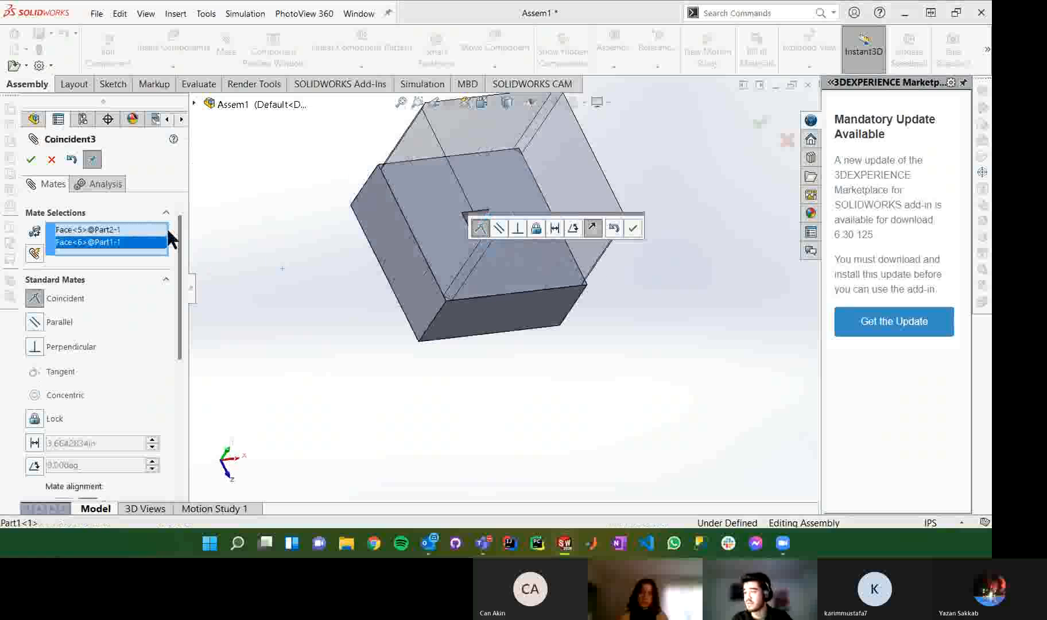
click(32, 160)
middle_drag(557, 388, 287, 299)
key(Escape)
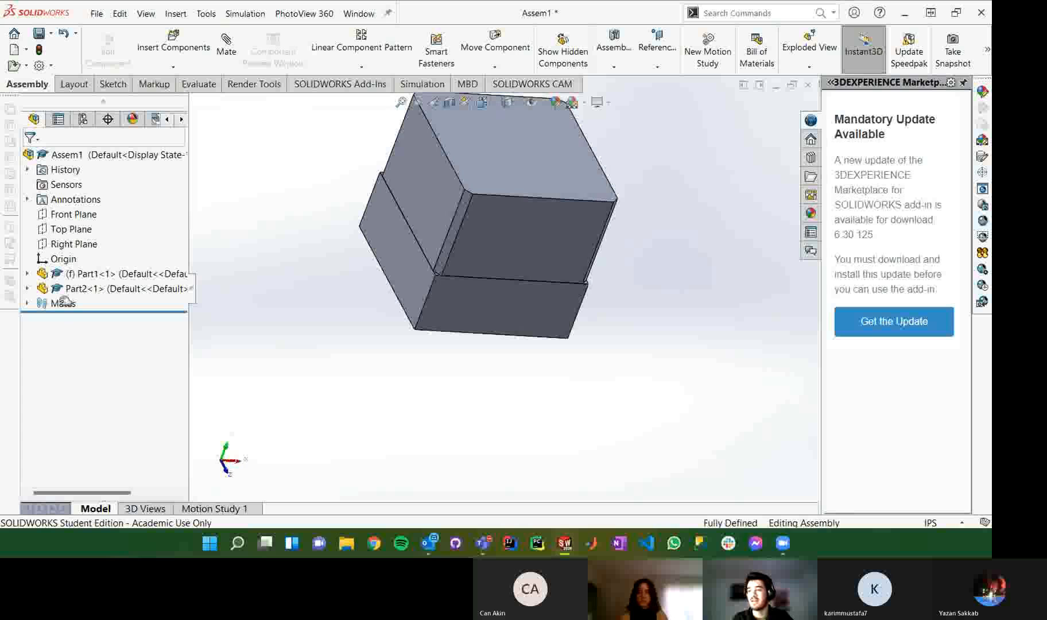
Step: Check Part2's constraint status in the assembly tree and briefly preview a section on the Front Plane
click(77, 289)
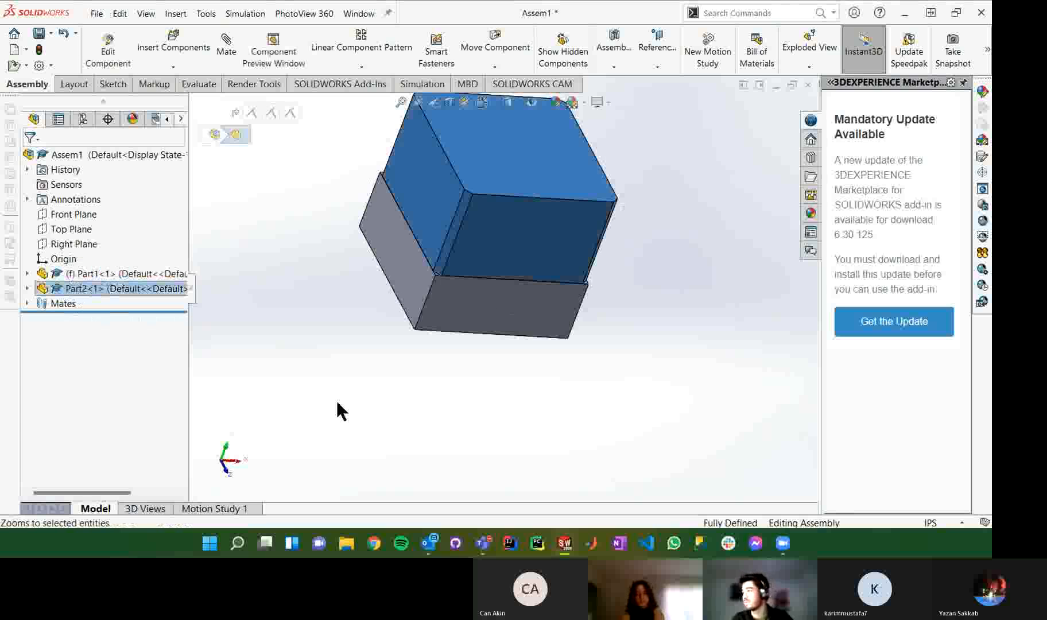
click(315, 405)
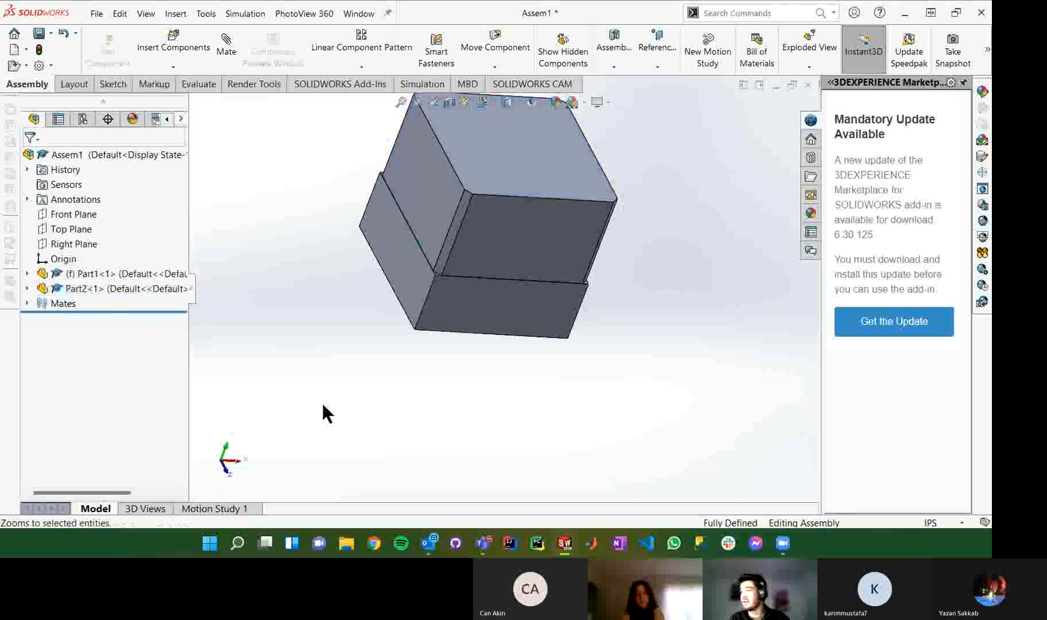
click(451, 104)
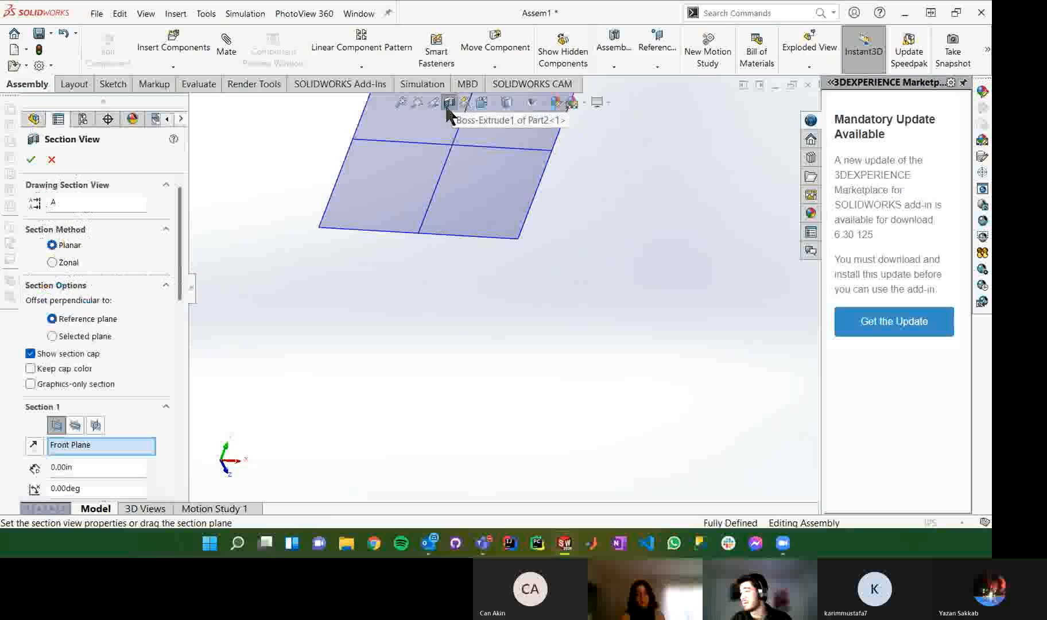
key(Escape)
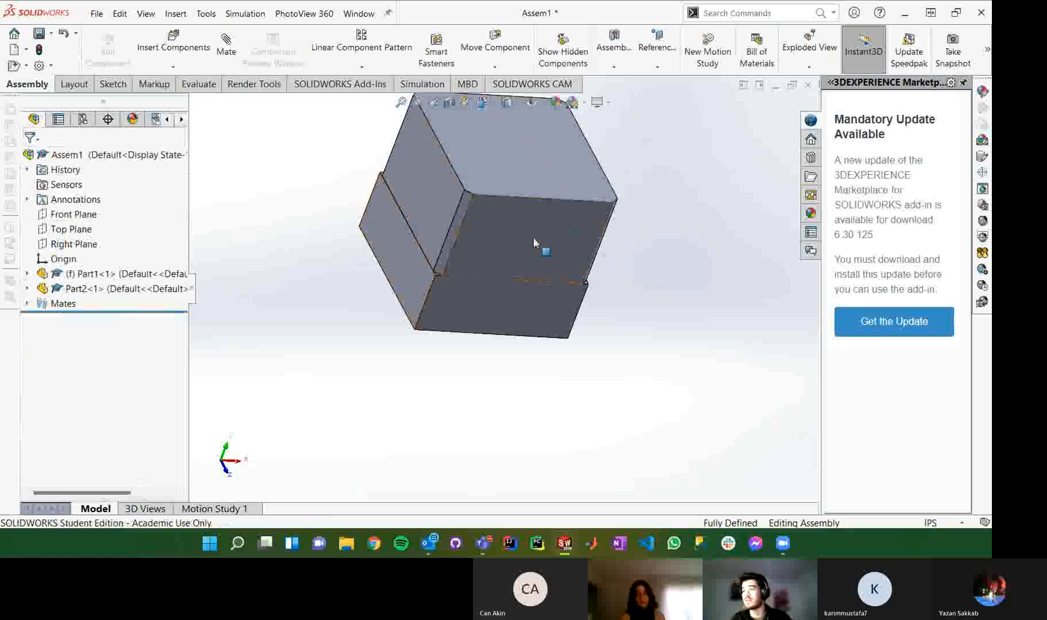
Step: Apply the light grey high gloss plastic appearance to the body of Part2
click(811, 213)
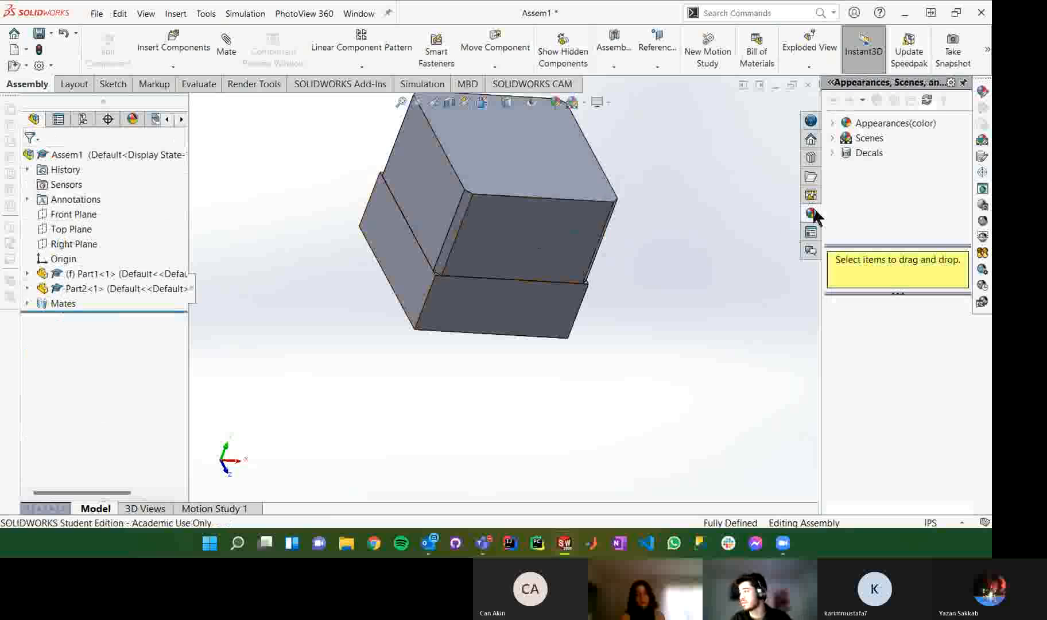
click(843, 123)
click(833, 123)
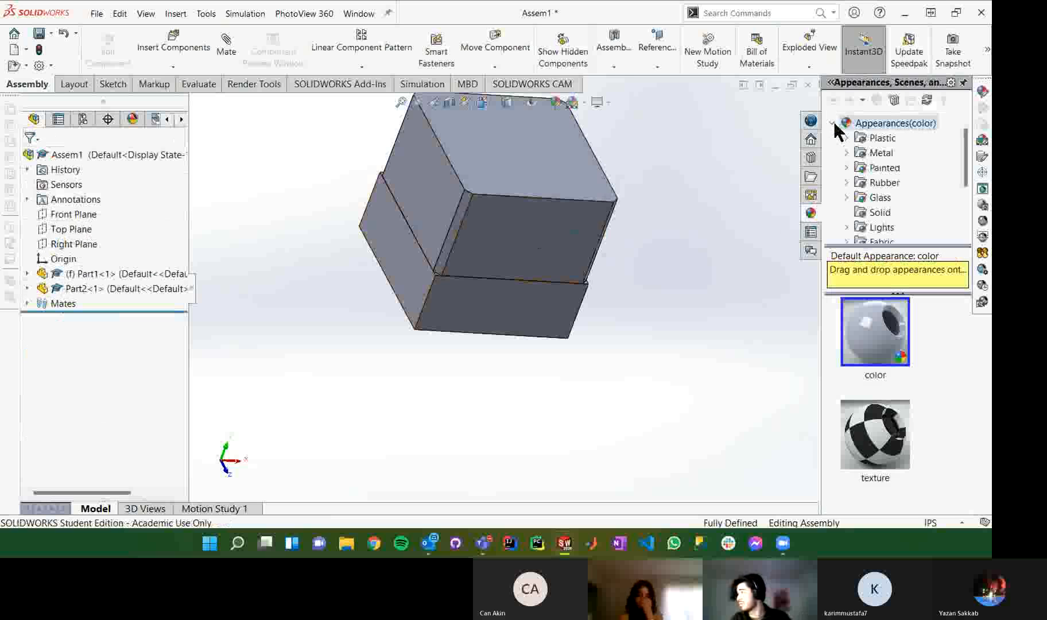
click(878, 138)
drag(884, 359, 560, 221)
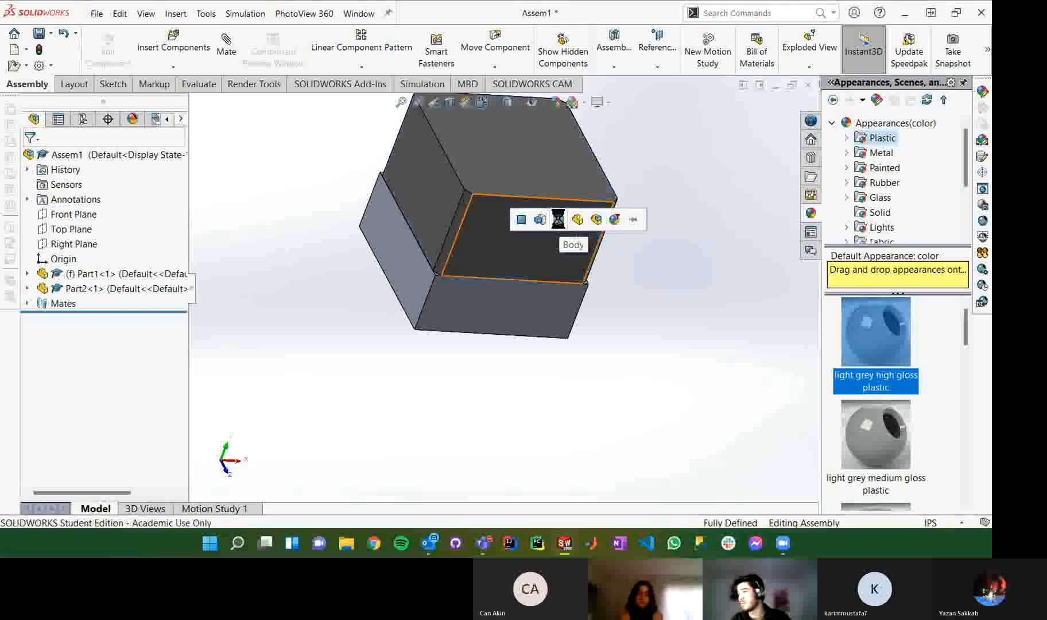
click(559, 219)
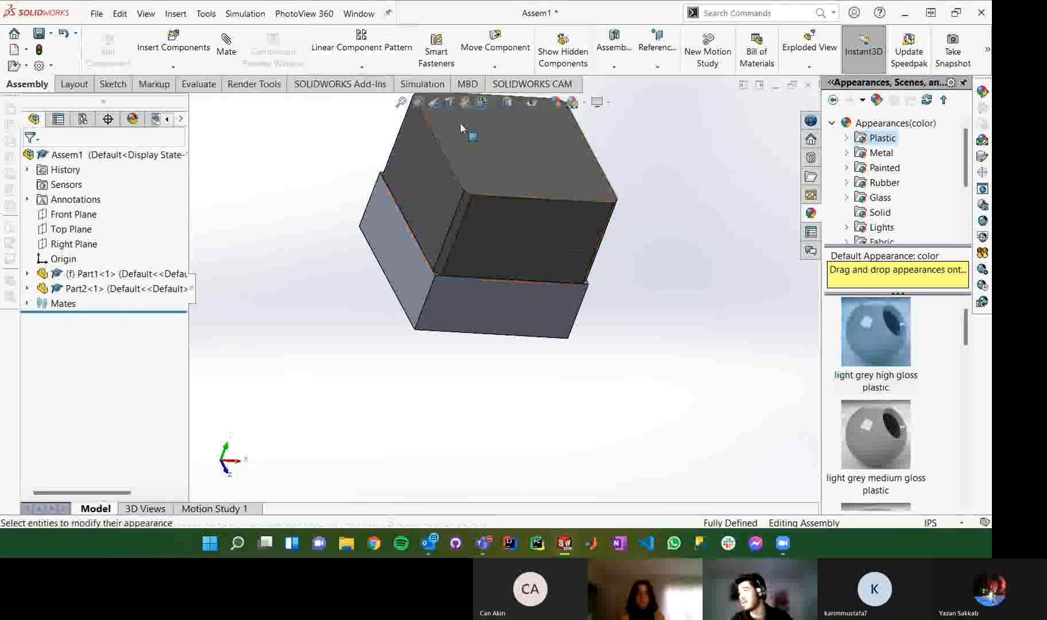
Step: Create a planar section view of the assembly parallel to the Front Plane, offset 1.66 in through the boss
click(449, 104)
drag(479, 206, 509, 282)
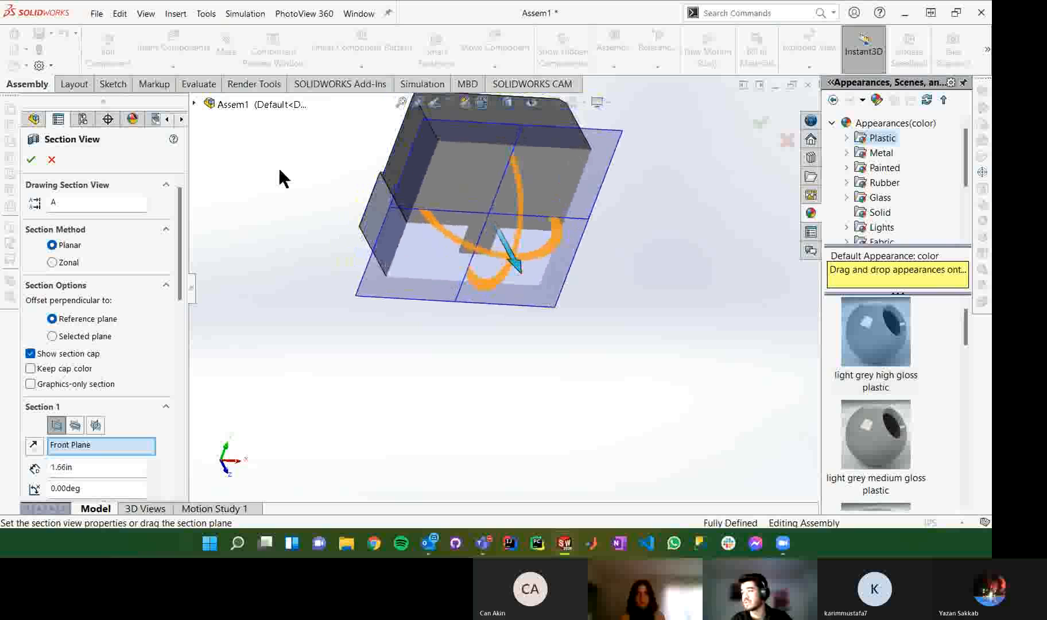
click(32, 160)
Step: Examine how the boss fits inside the pocket in the sectioned assembly
middle_drag(505, 252, 495, 232)
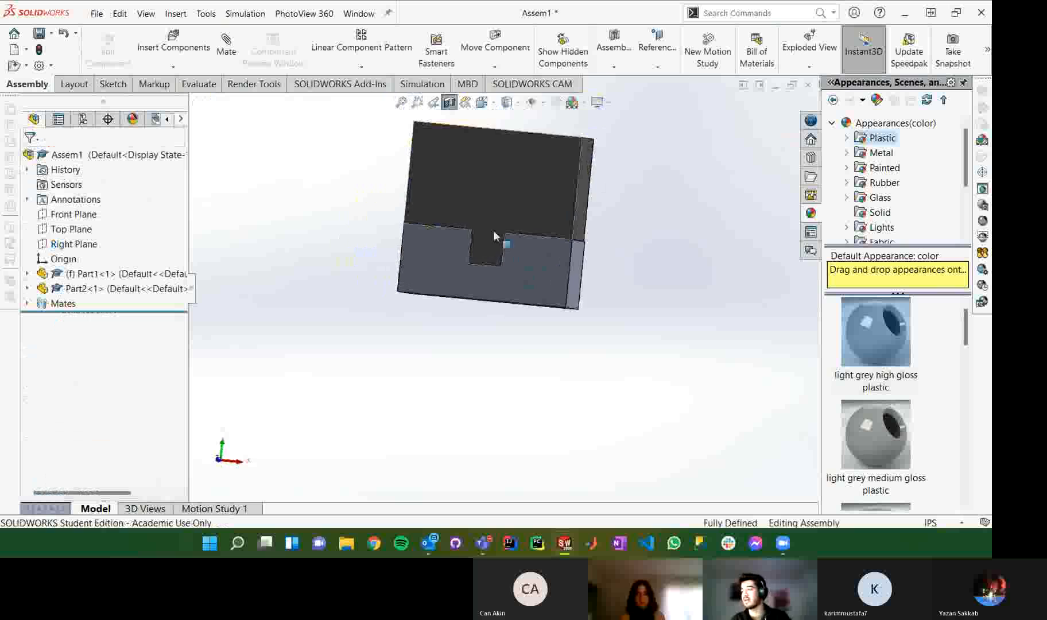
scroll(504, 268, down, 7)
scroll(496, 265, up, 5)
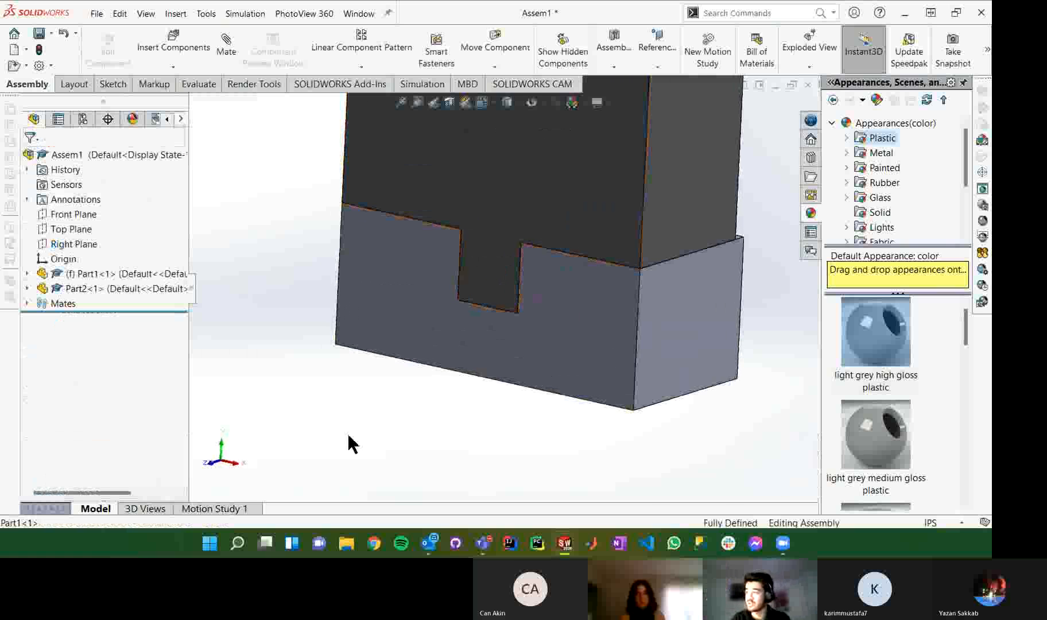
scroll(486, 300, down, 5)
middle_drag(486, 306, 484, 264)
scroll(547, 283, down, 1)
scroll(523, 354, up, 4)
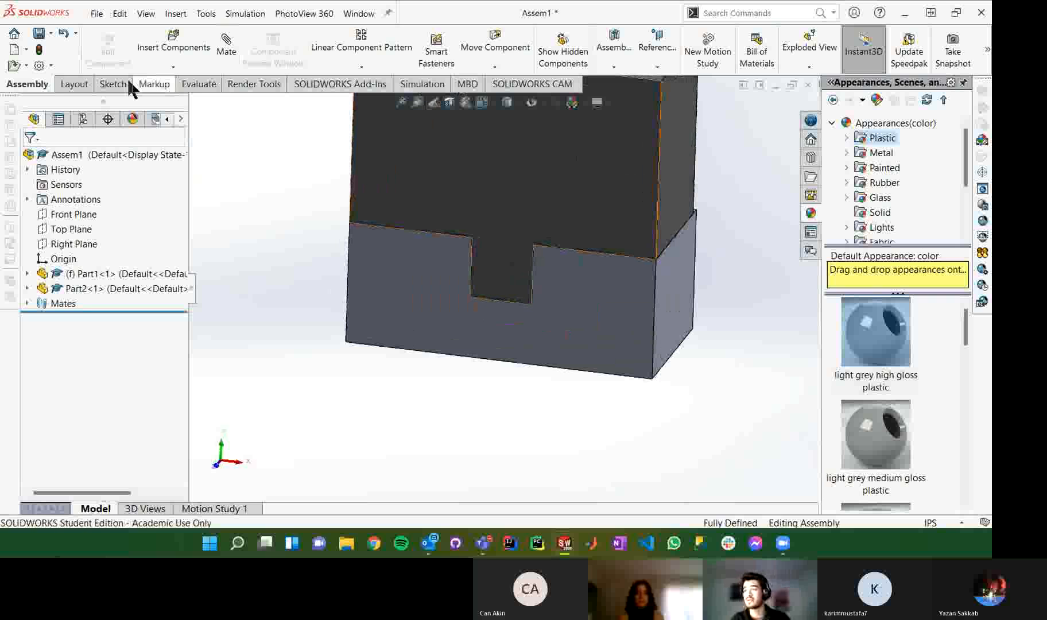
Step: Run Interference Detection on the whole assembly
click(195, 81)
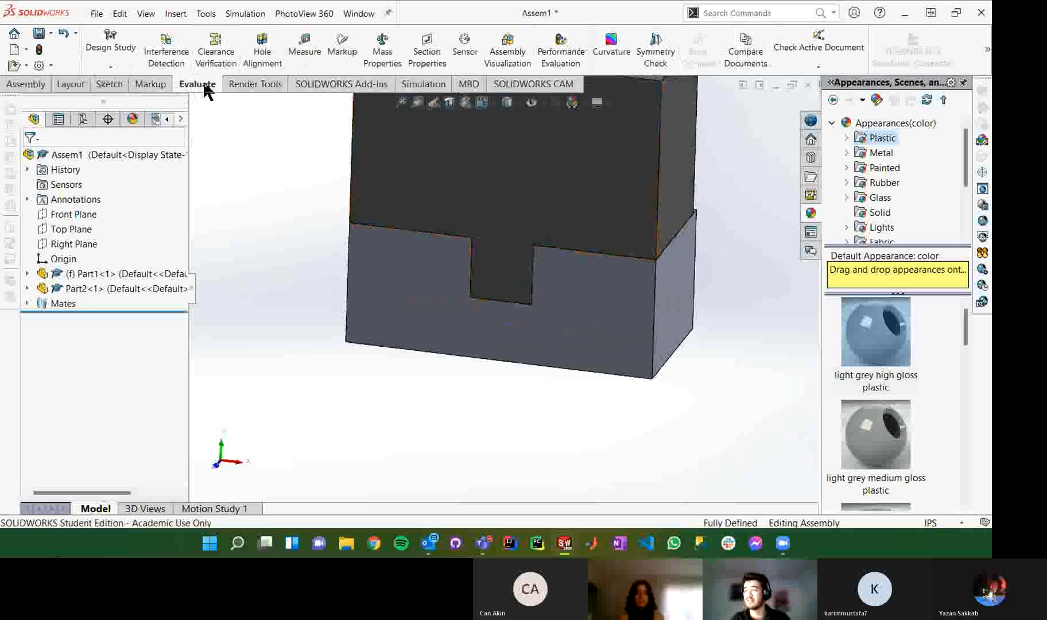
click(185, 46)
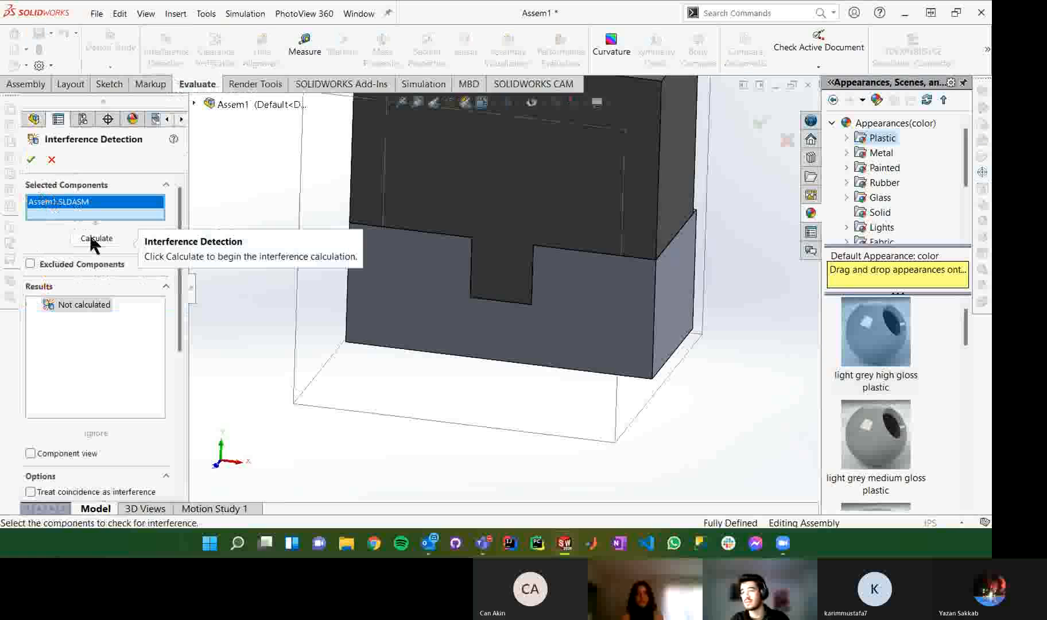
click(92, 240)
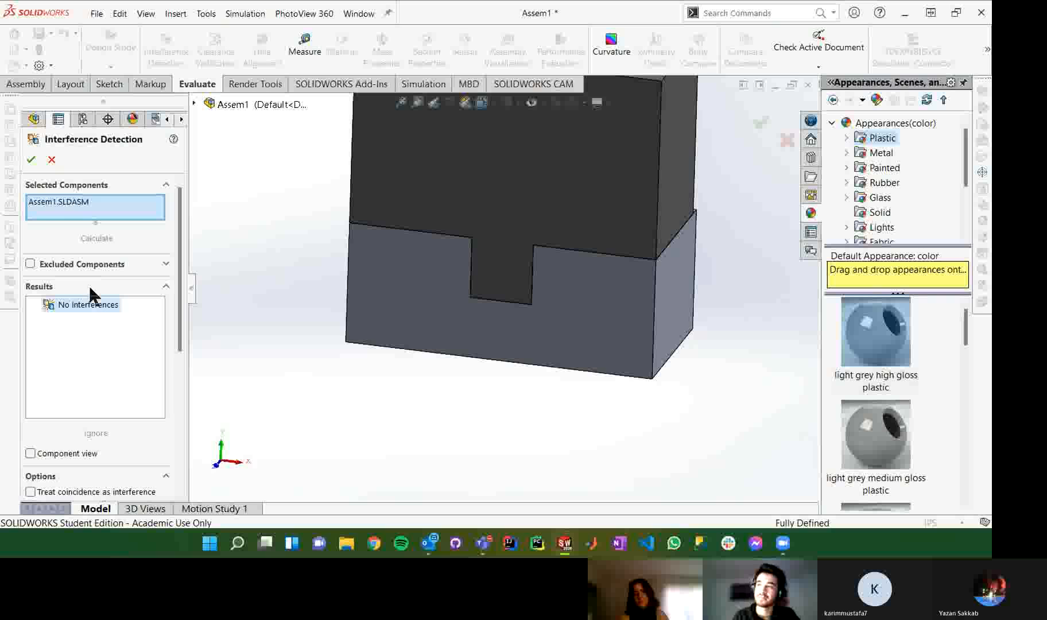
click(31, 159)
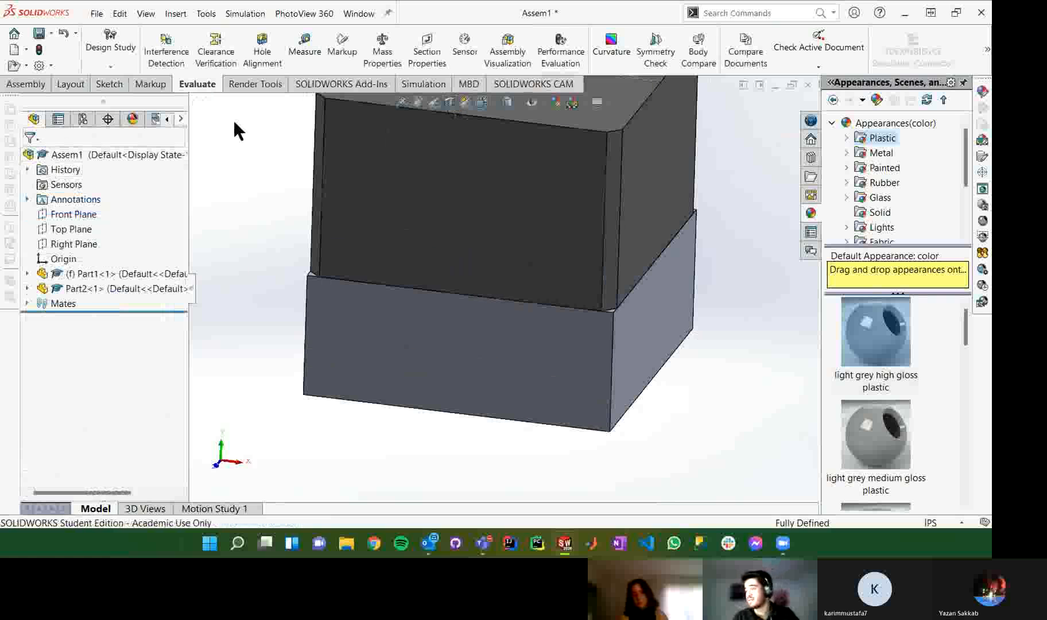
Step: Review the available standard mate types without adding a mate
click(28, 84)
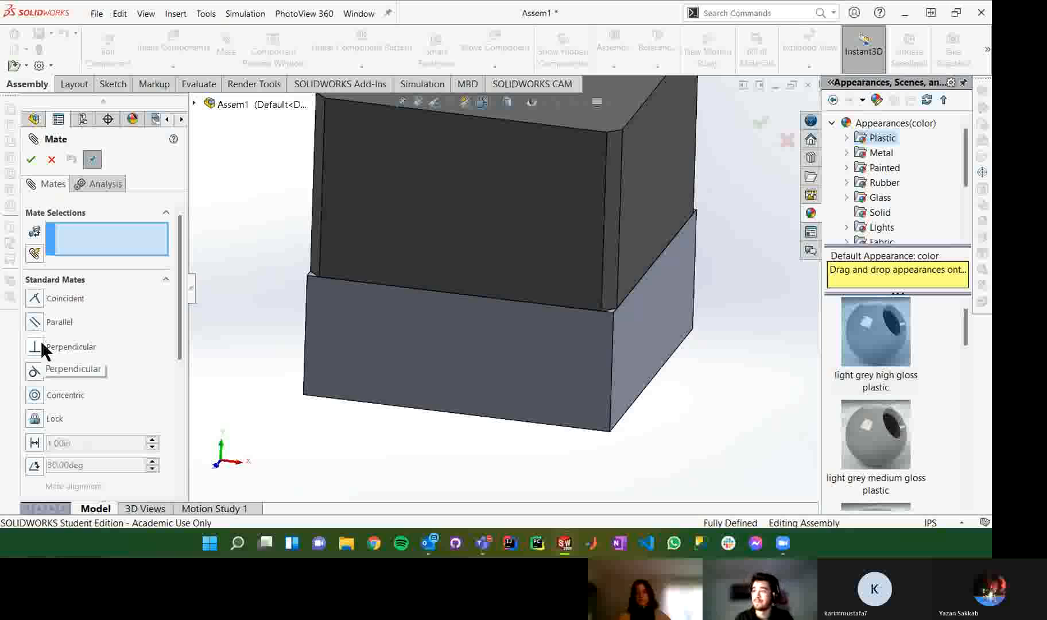
click(52, 159)
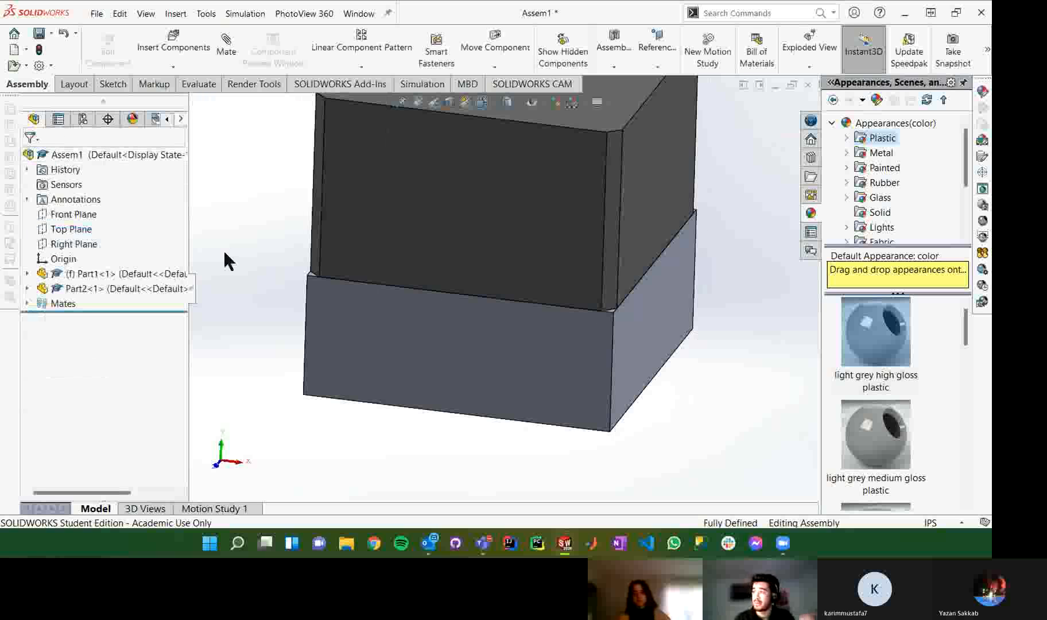